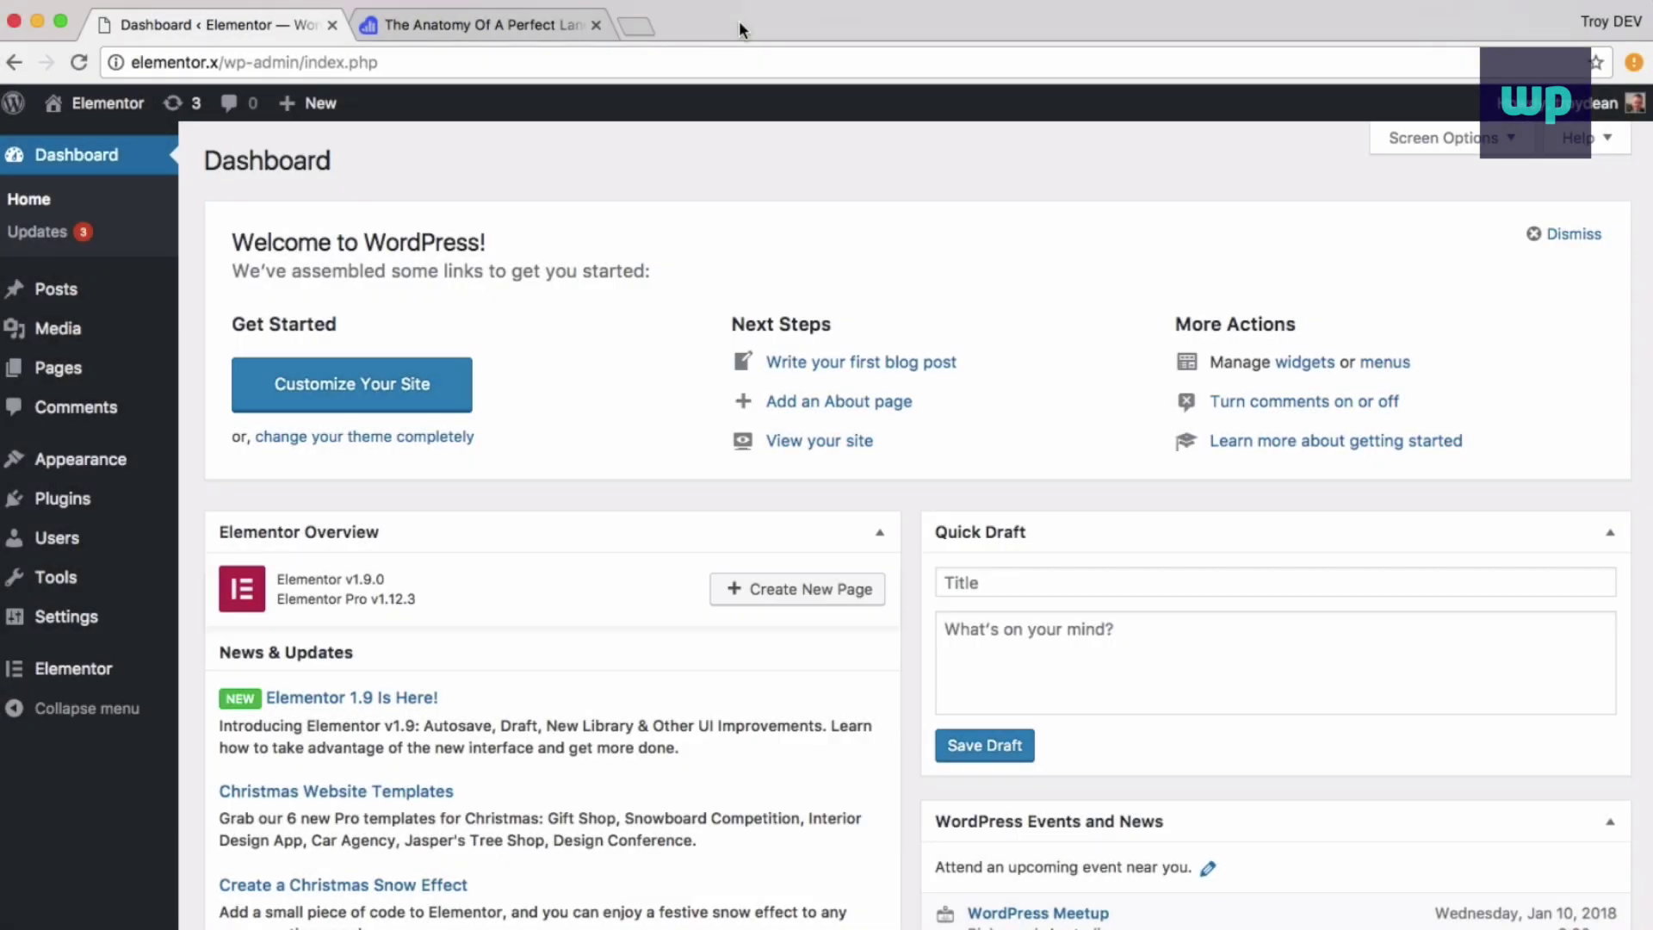
Open the list of installed plugins to check that Elementor and Elementor Pro are active
mouse_move(56, 495)
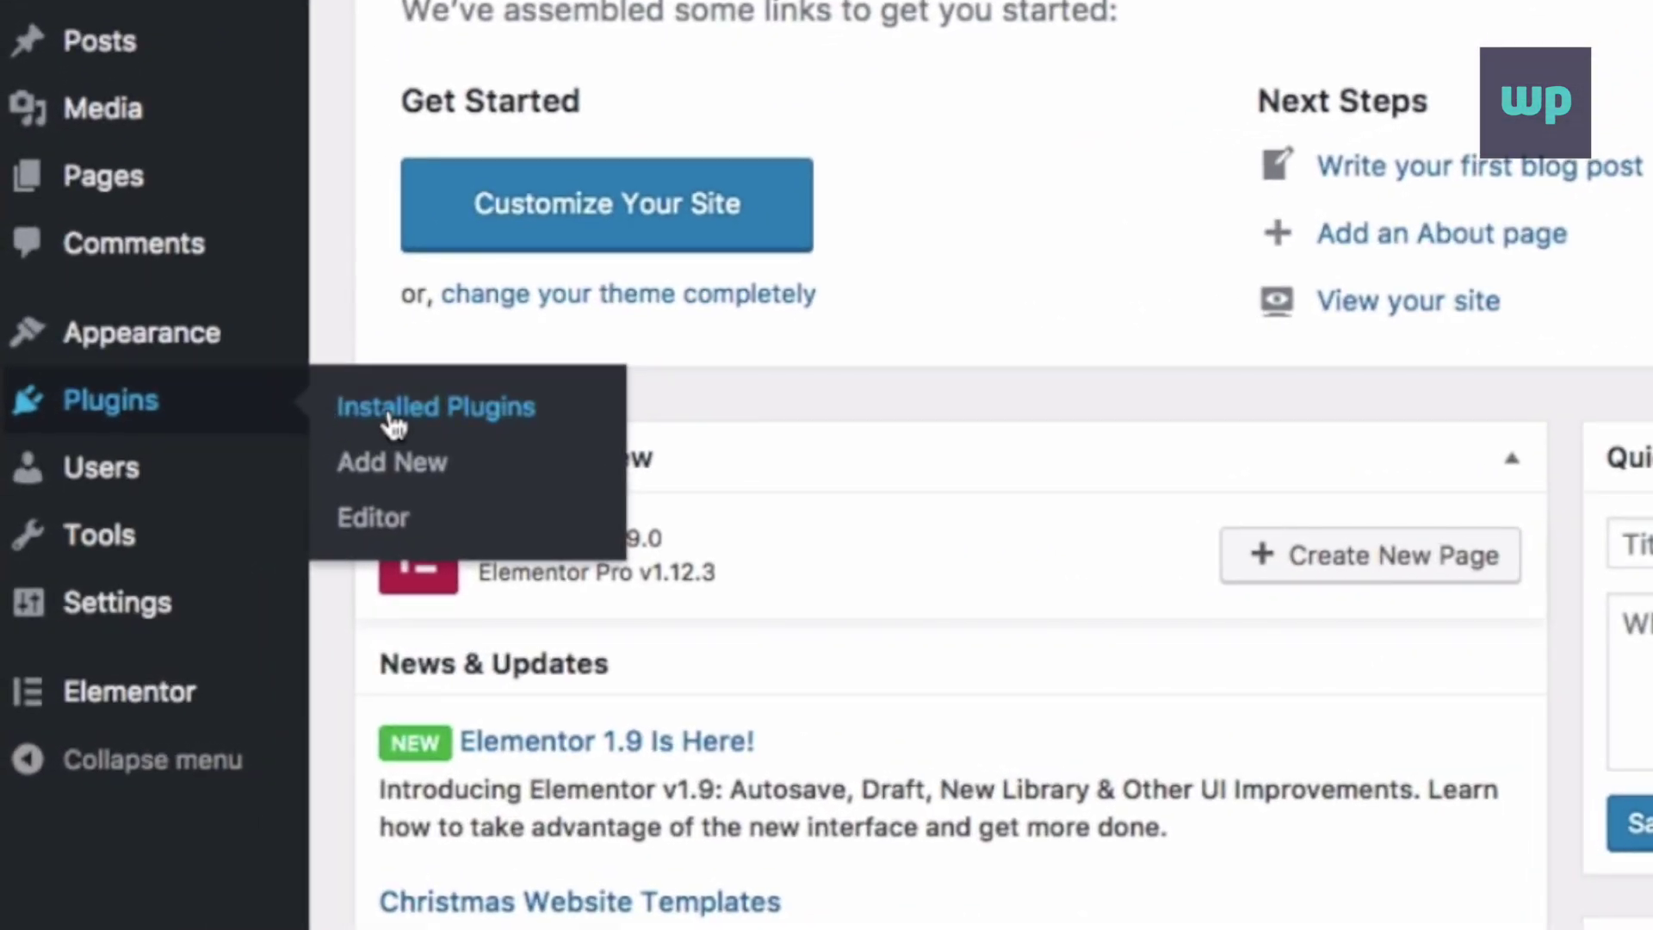
left_click(394, 420)
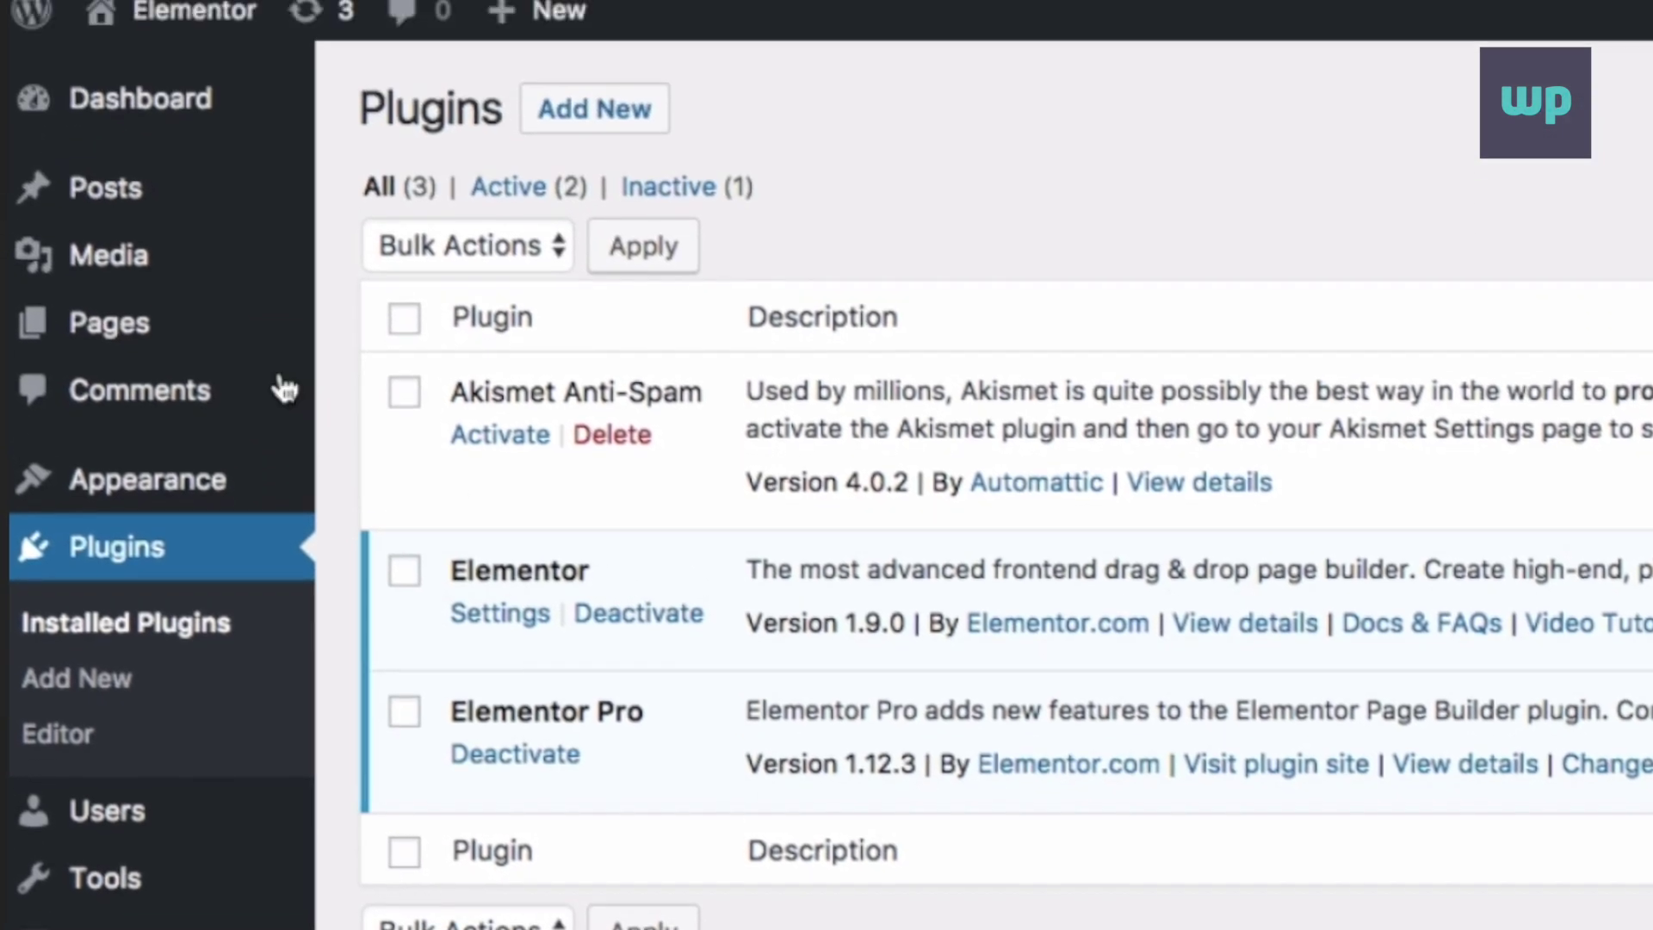
Create a new page titled "Landing Page"
mouse_move(136, 41)
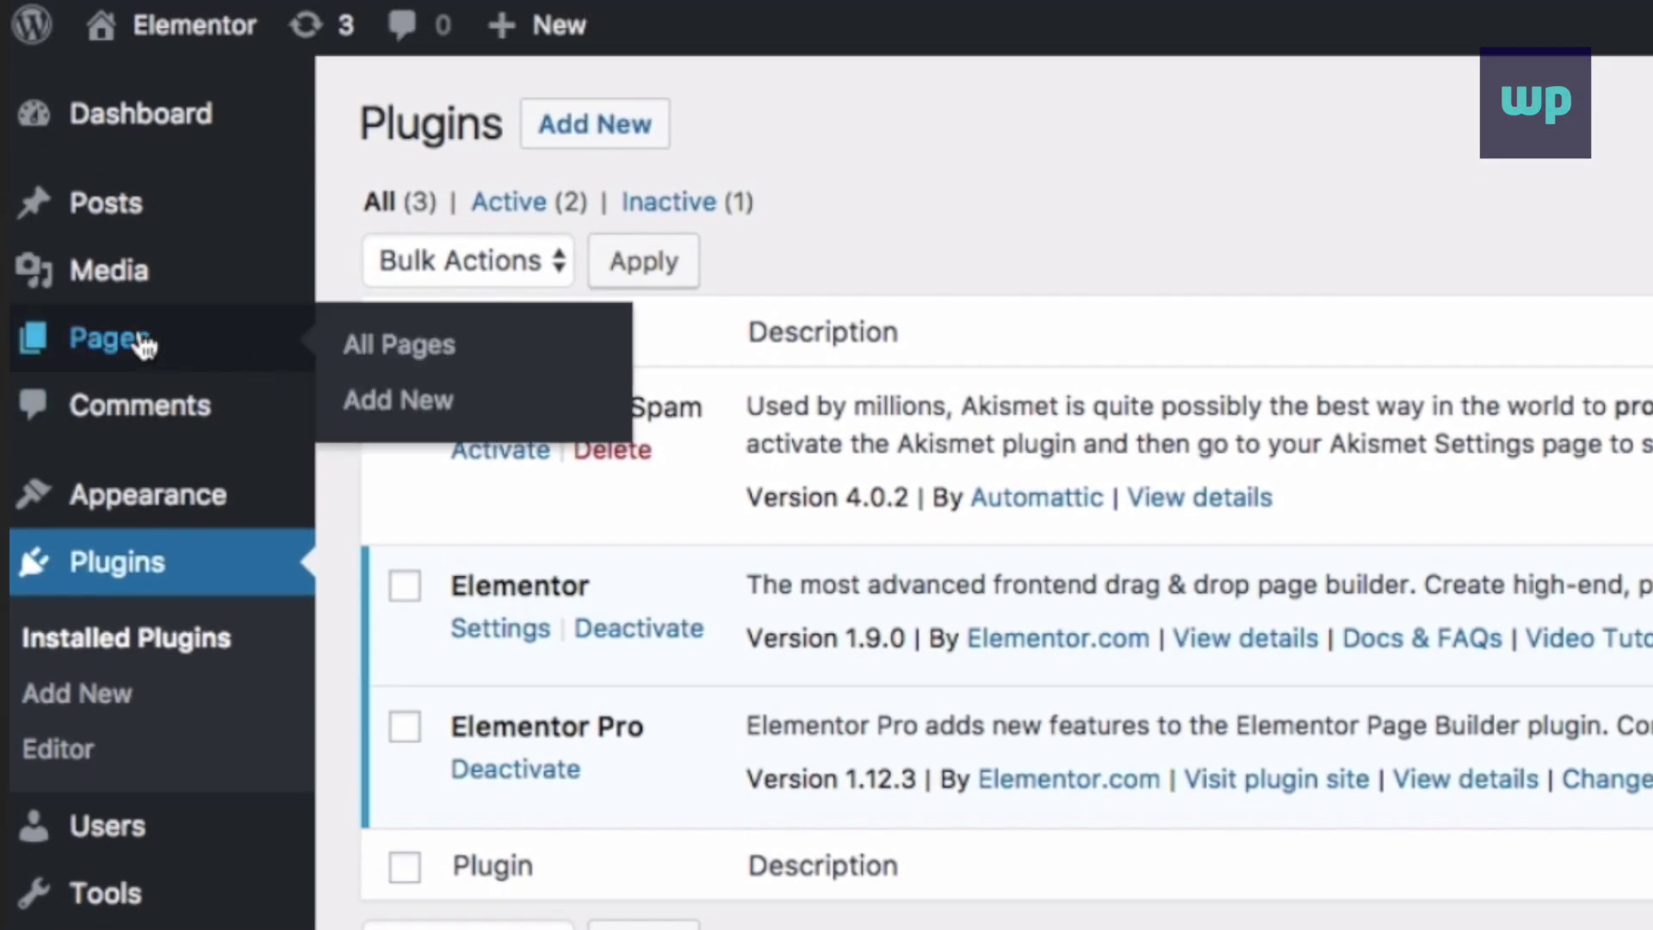
left_click(371, 411)
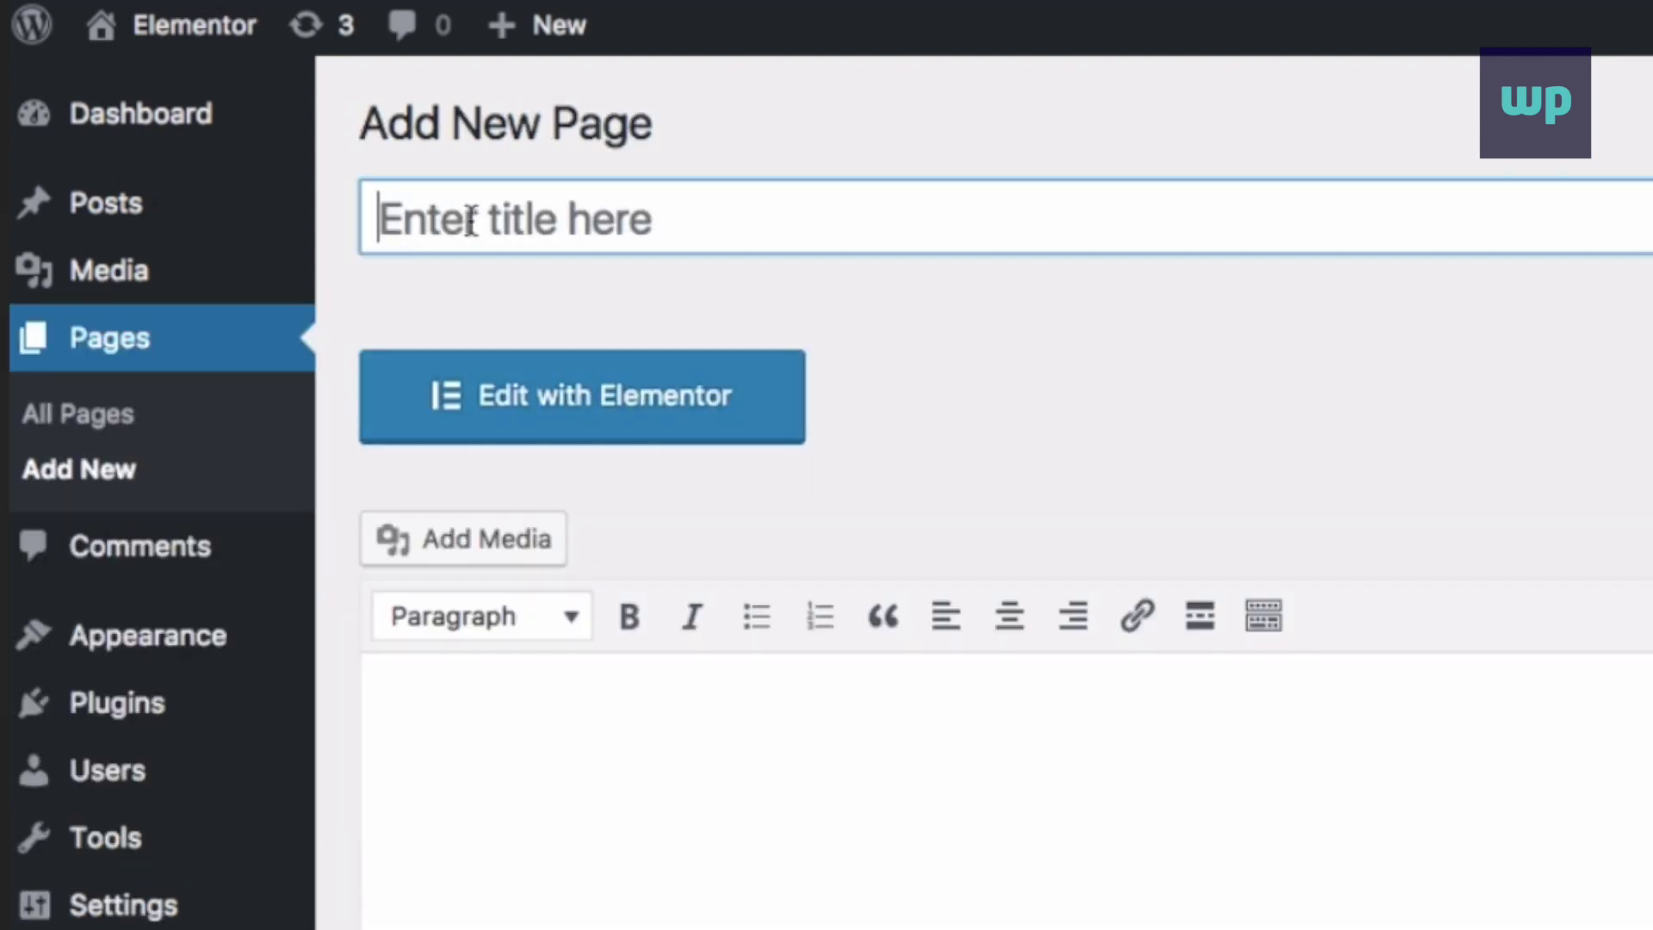
type("Landing Page")
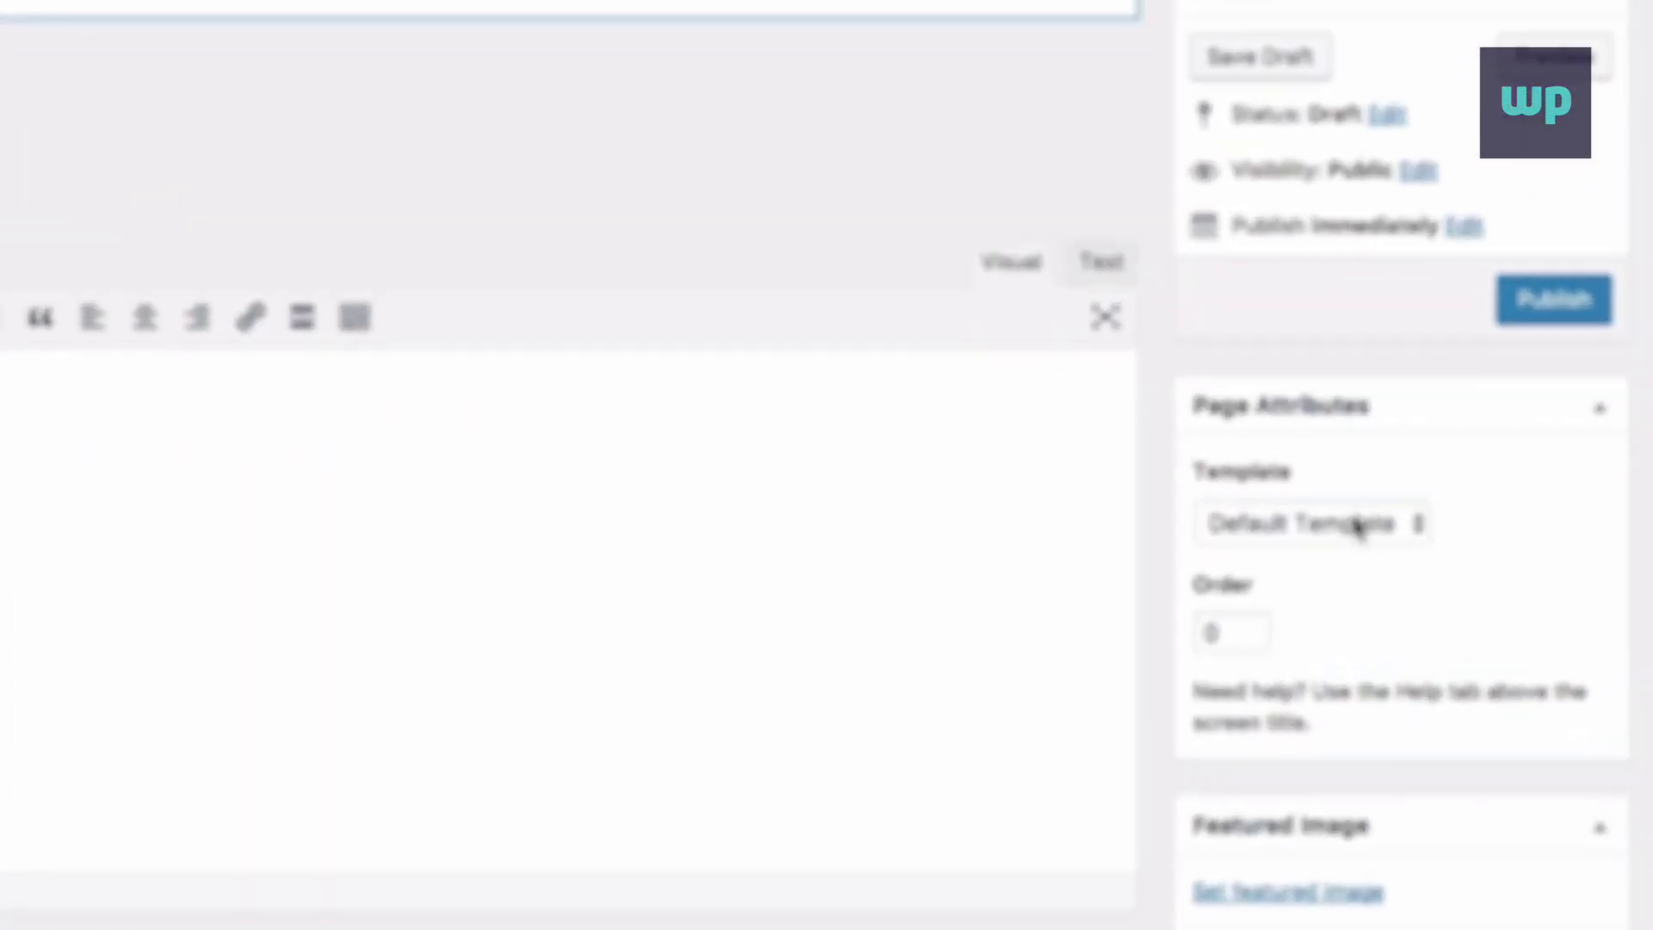
Set the page's template to Elementor Canvas and publish the page
left_click(1402, 593)
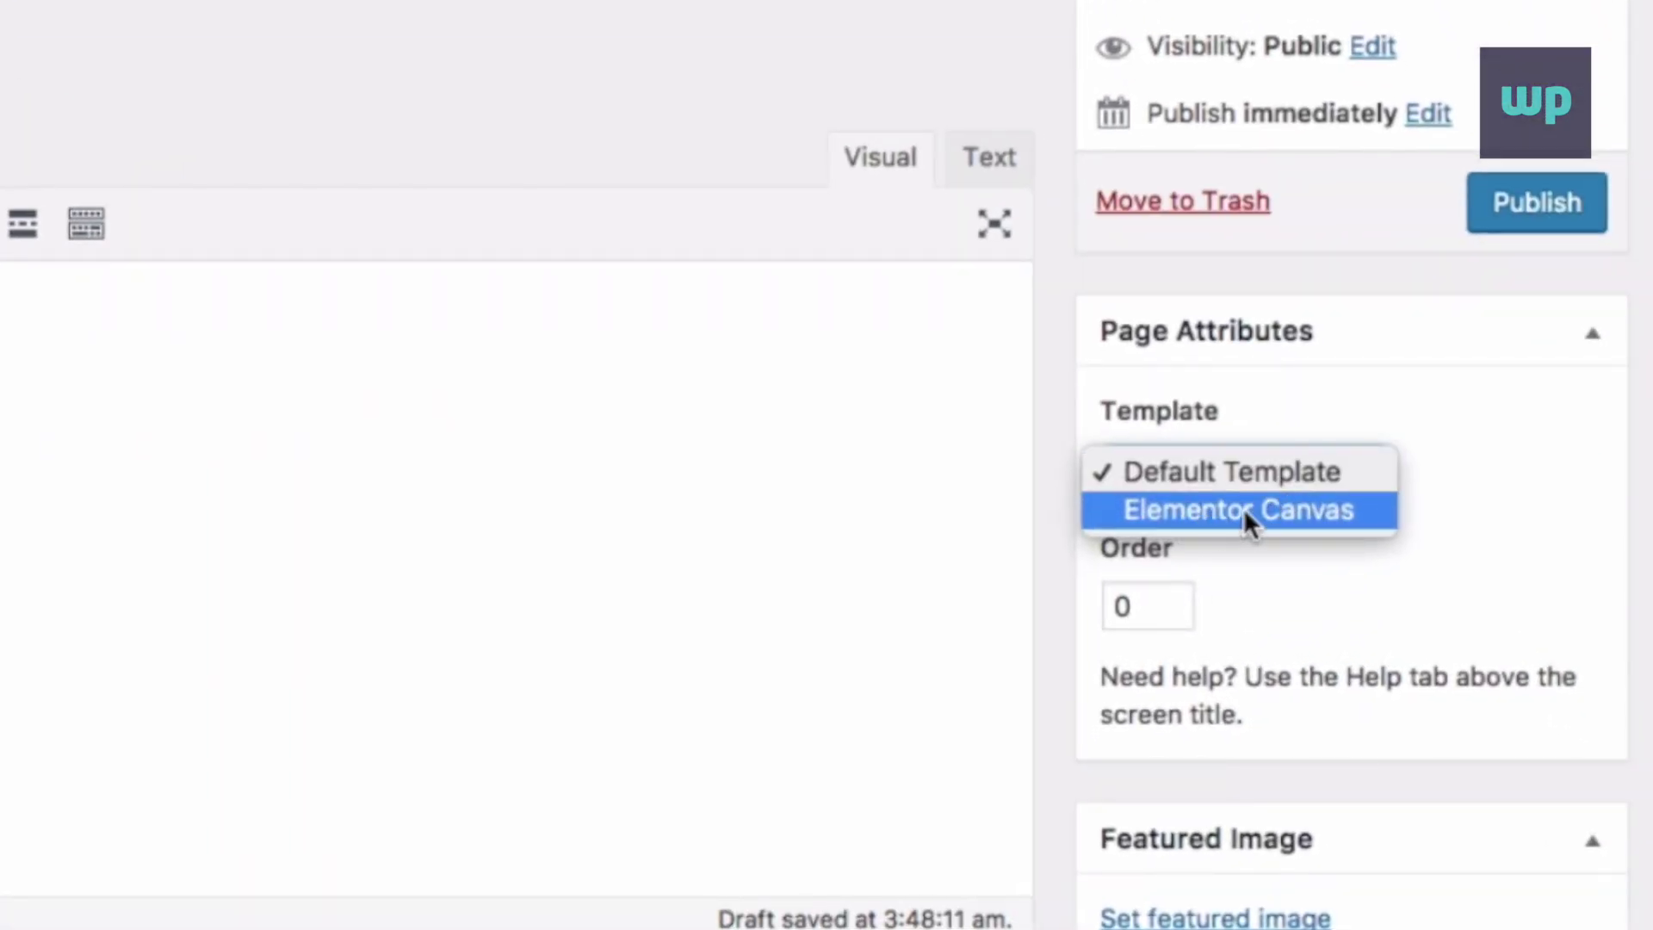
left_click(1257, 510)
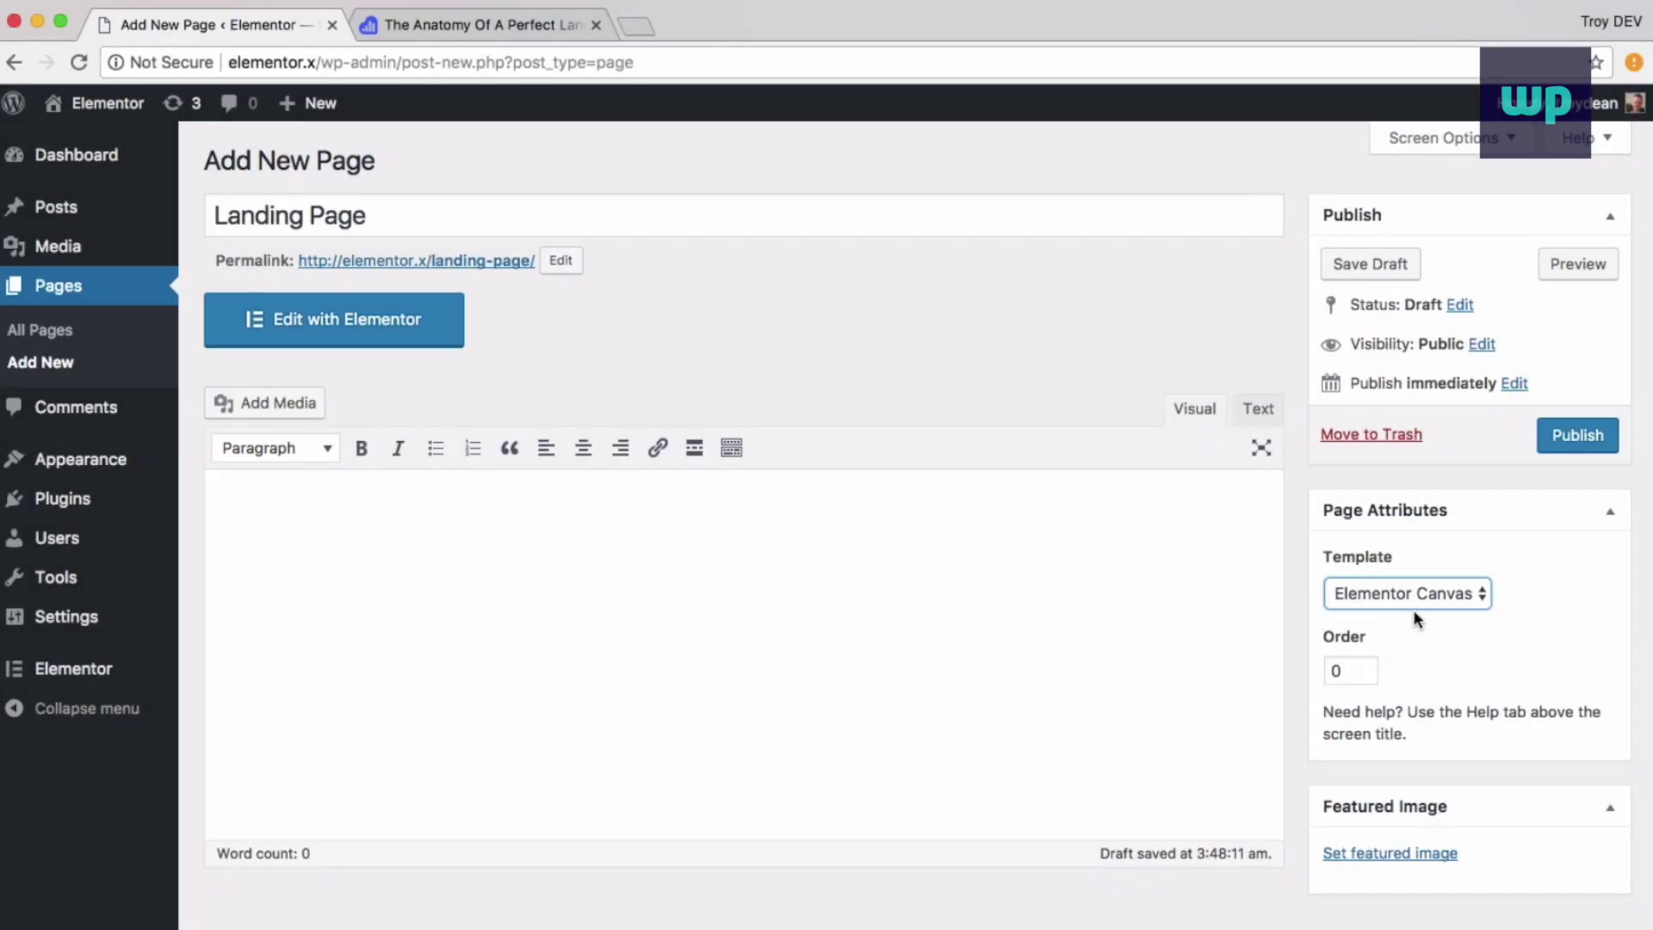
left_click(1578, 437)
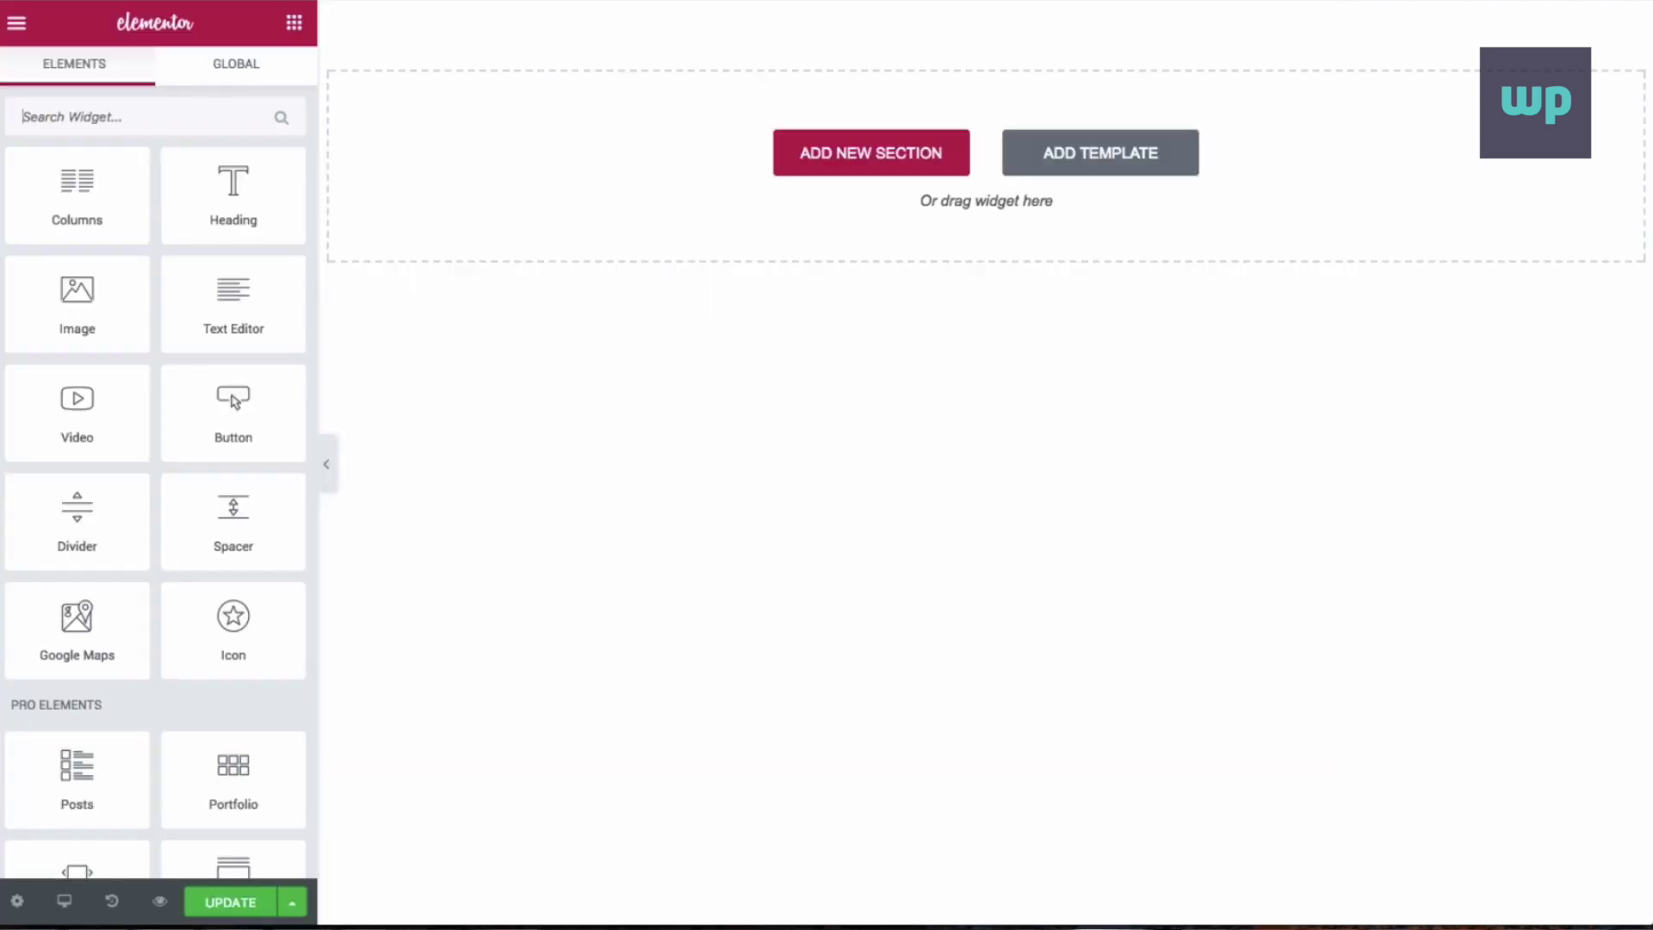
Add an Image widget to the empty canvas, showing logo-1.png from the media library and aligned left
left_click_drag(90, 368, 947, 196)
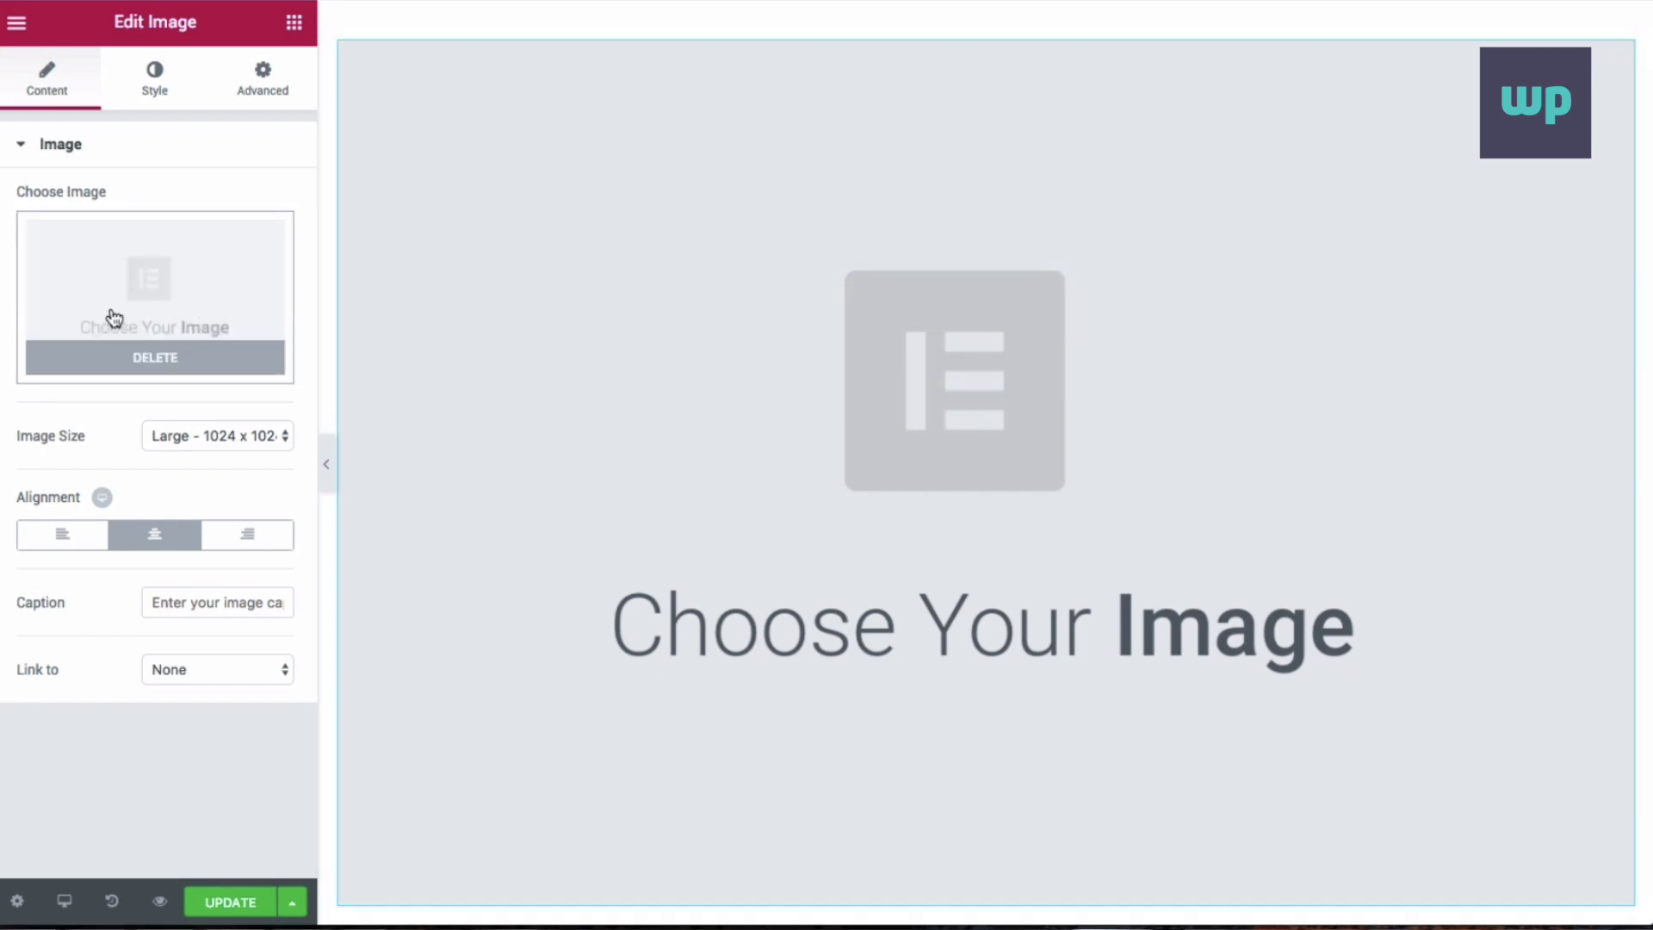
left_click(145, 292)
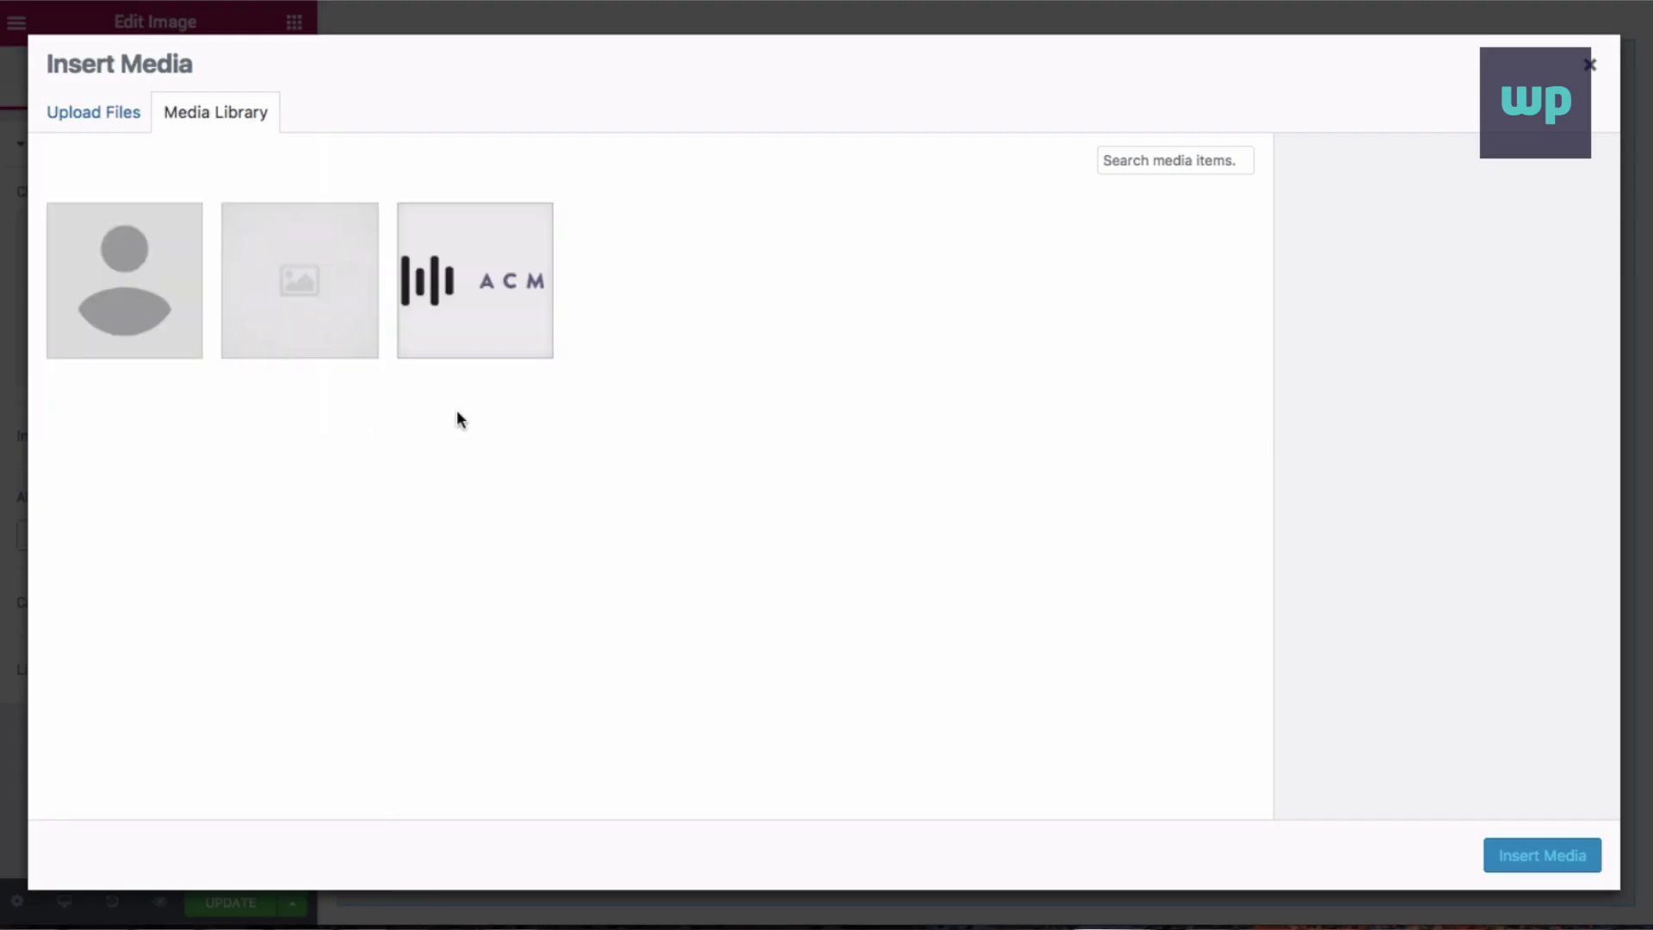
left_click(479, 297)
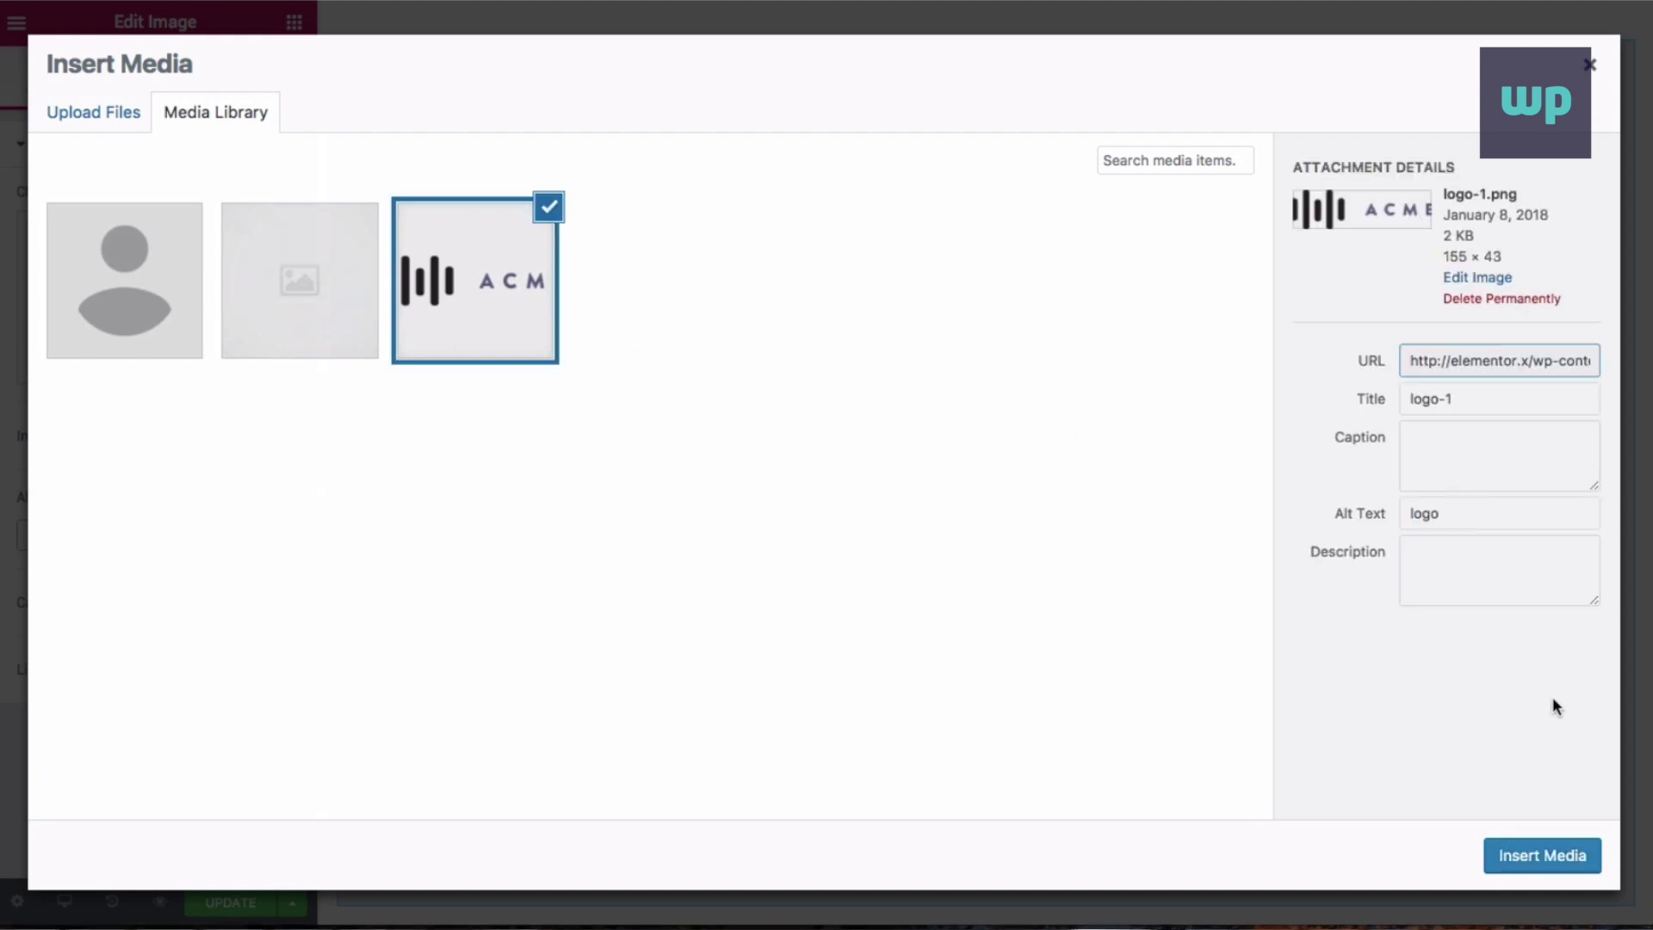
left_click(1538, 858)
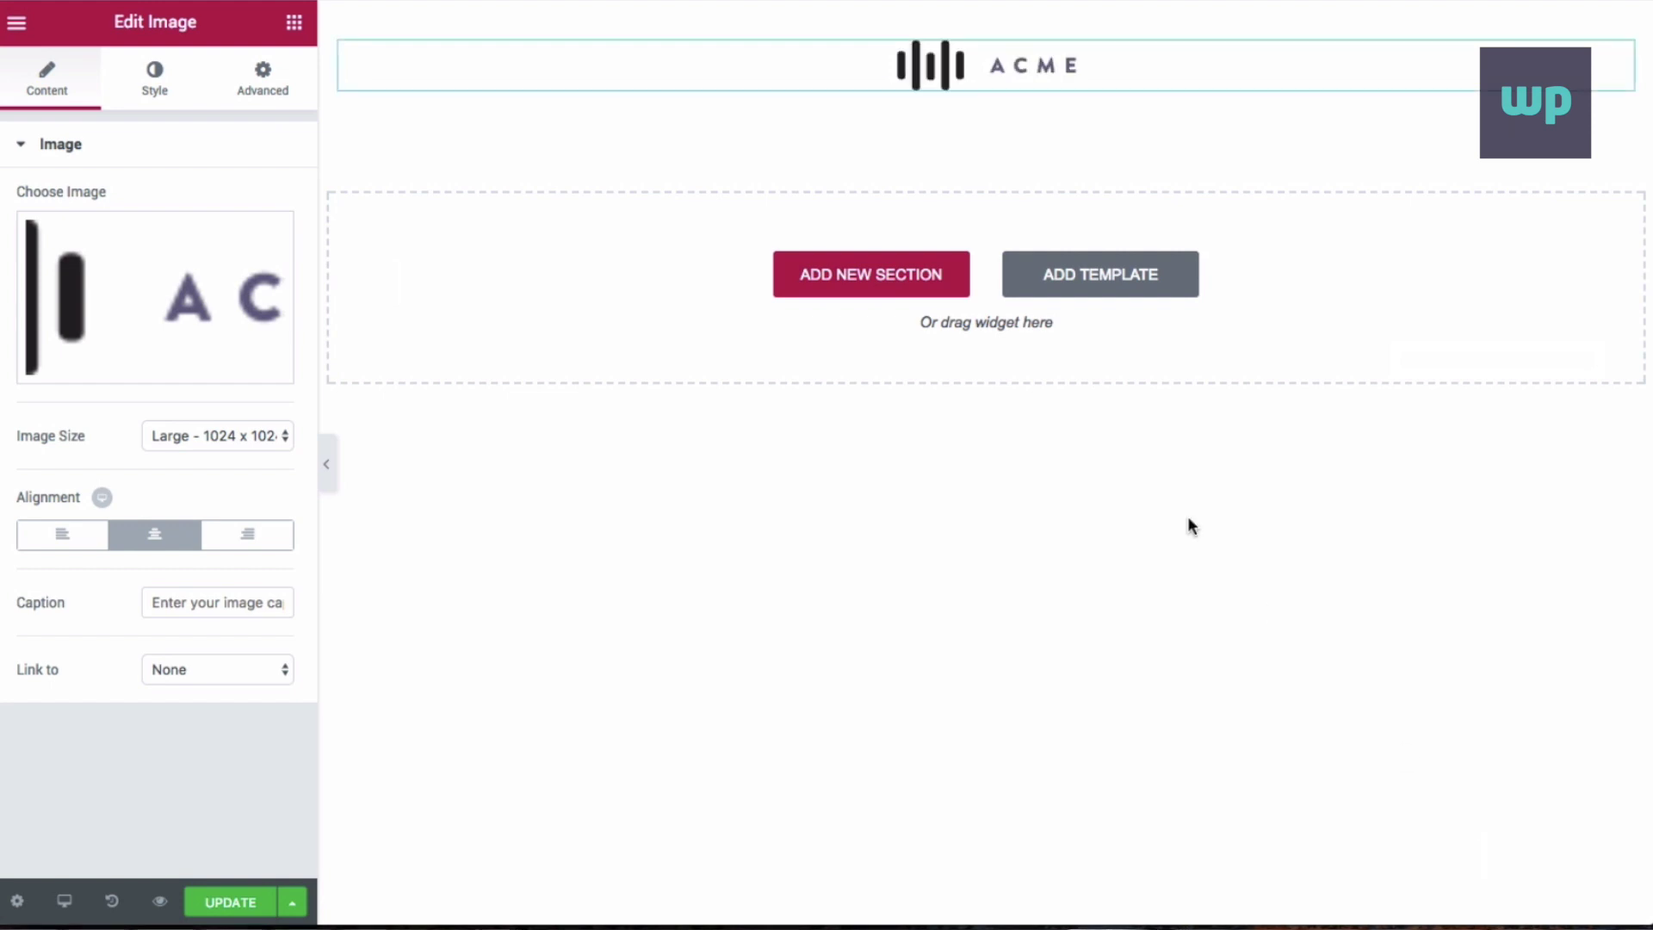
left_click(94, 443)
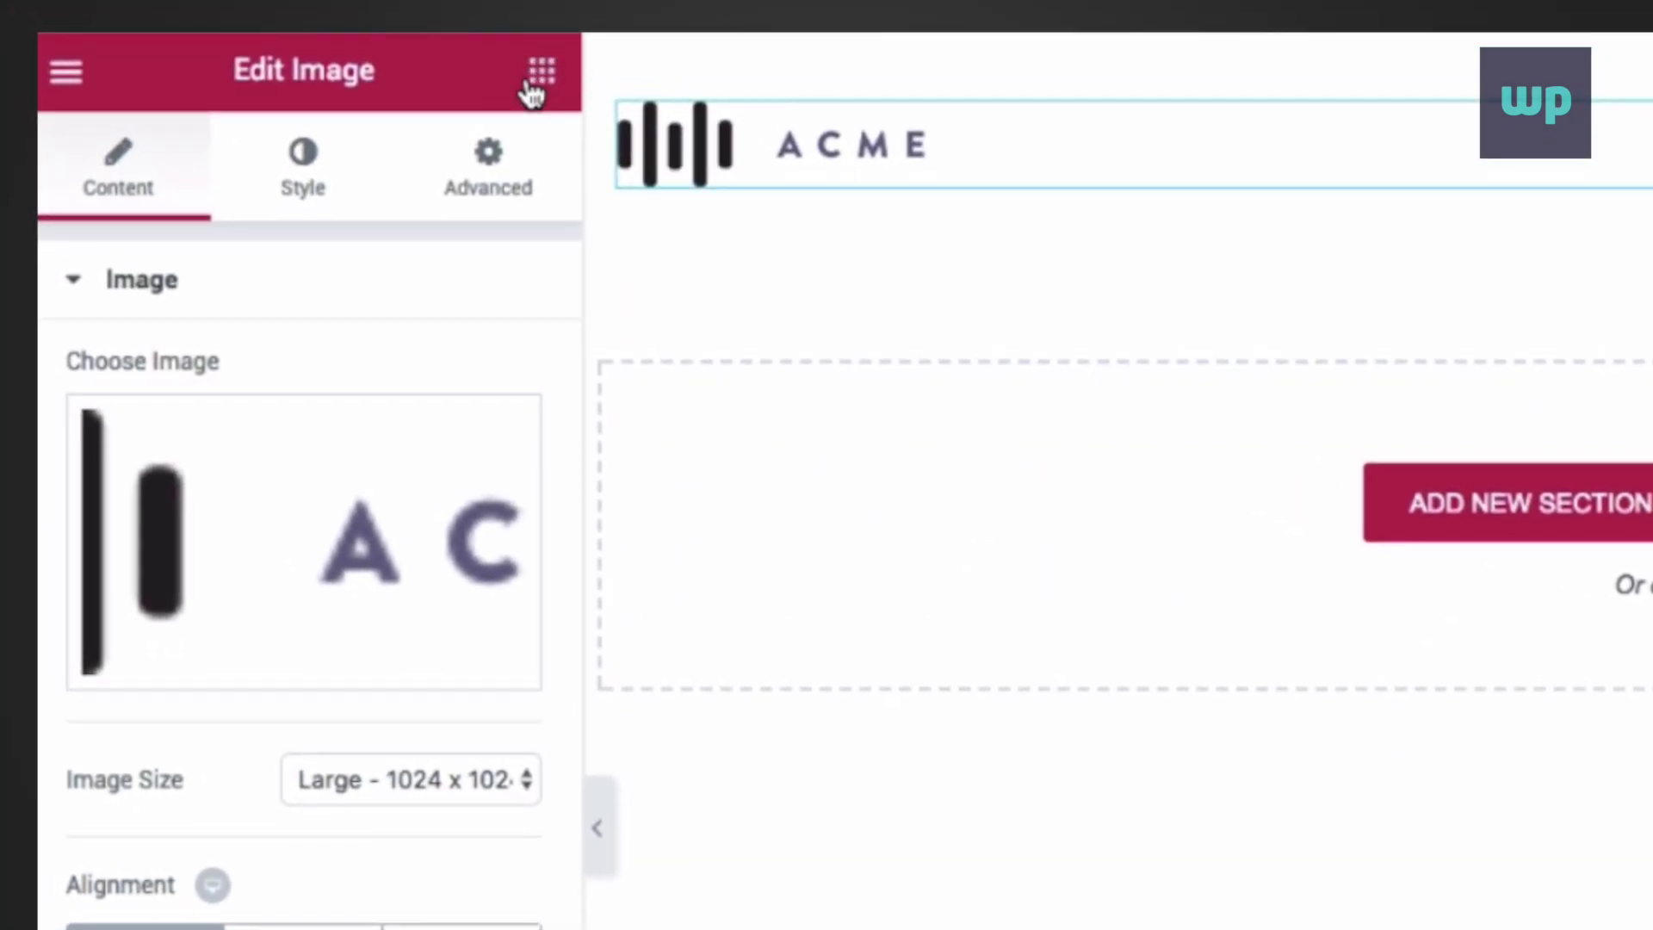
Add a Divider widget directly below the ACME logo and set its style to Dashed
left_click(542, 77)
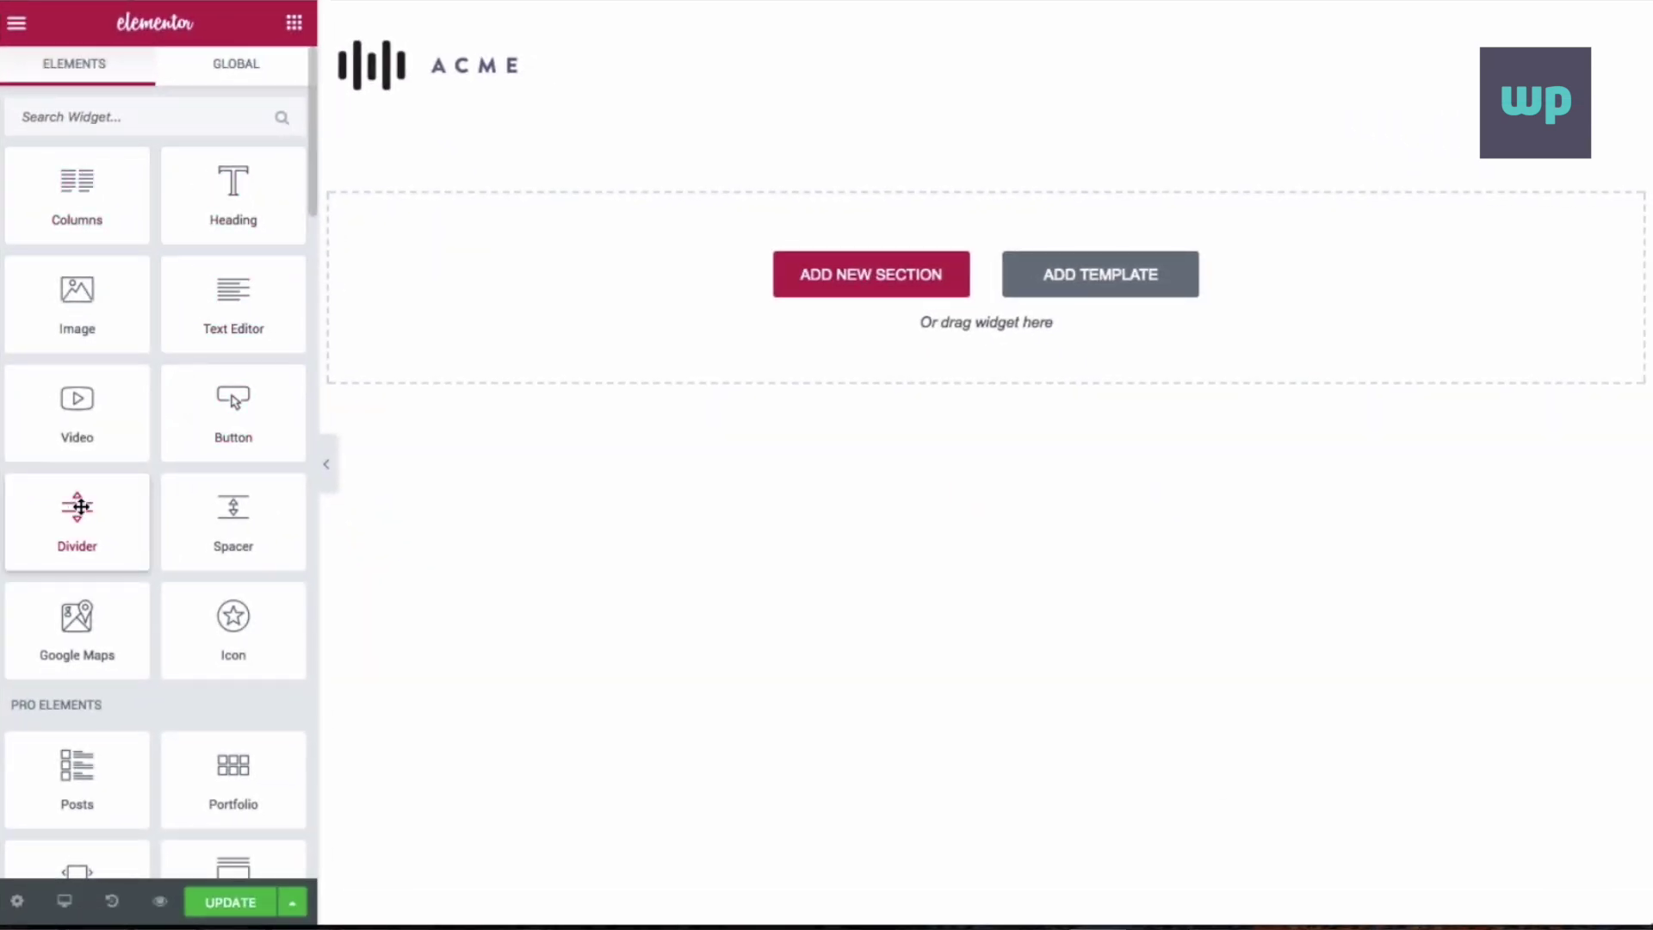
left_click_drag(77, 505, 468, 79)
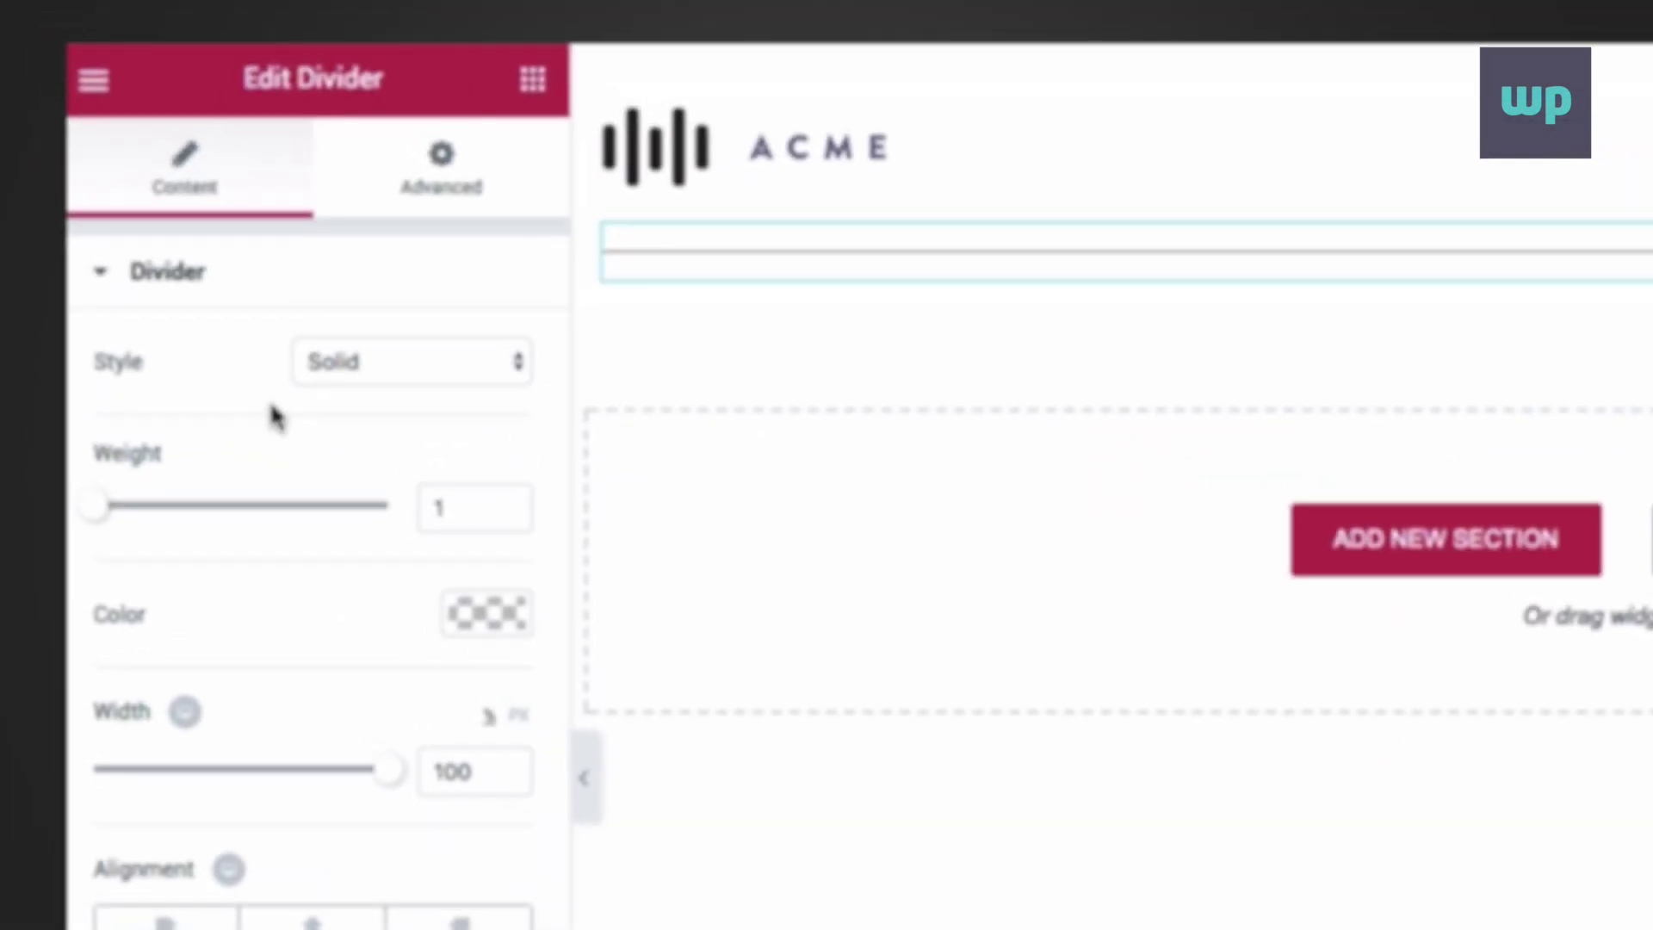
left_click(374, 376)
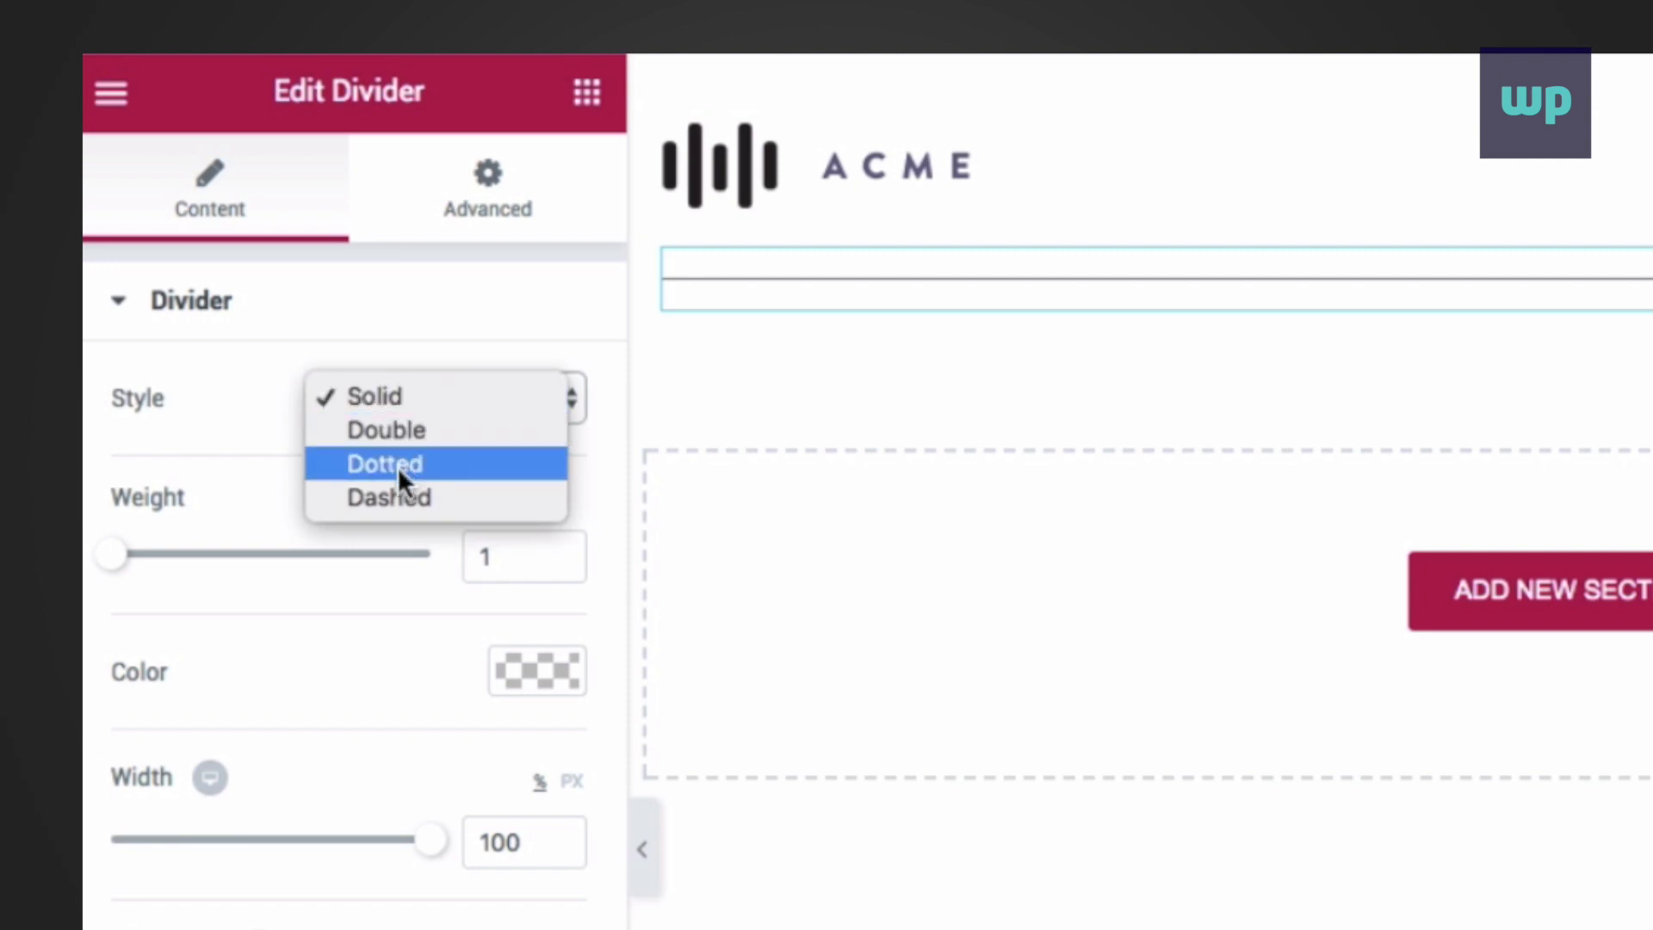
left_click(389, 498)
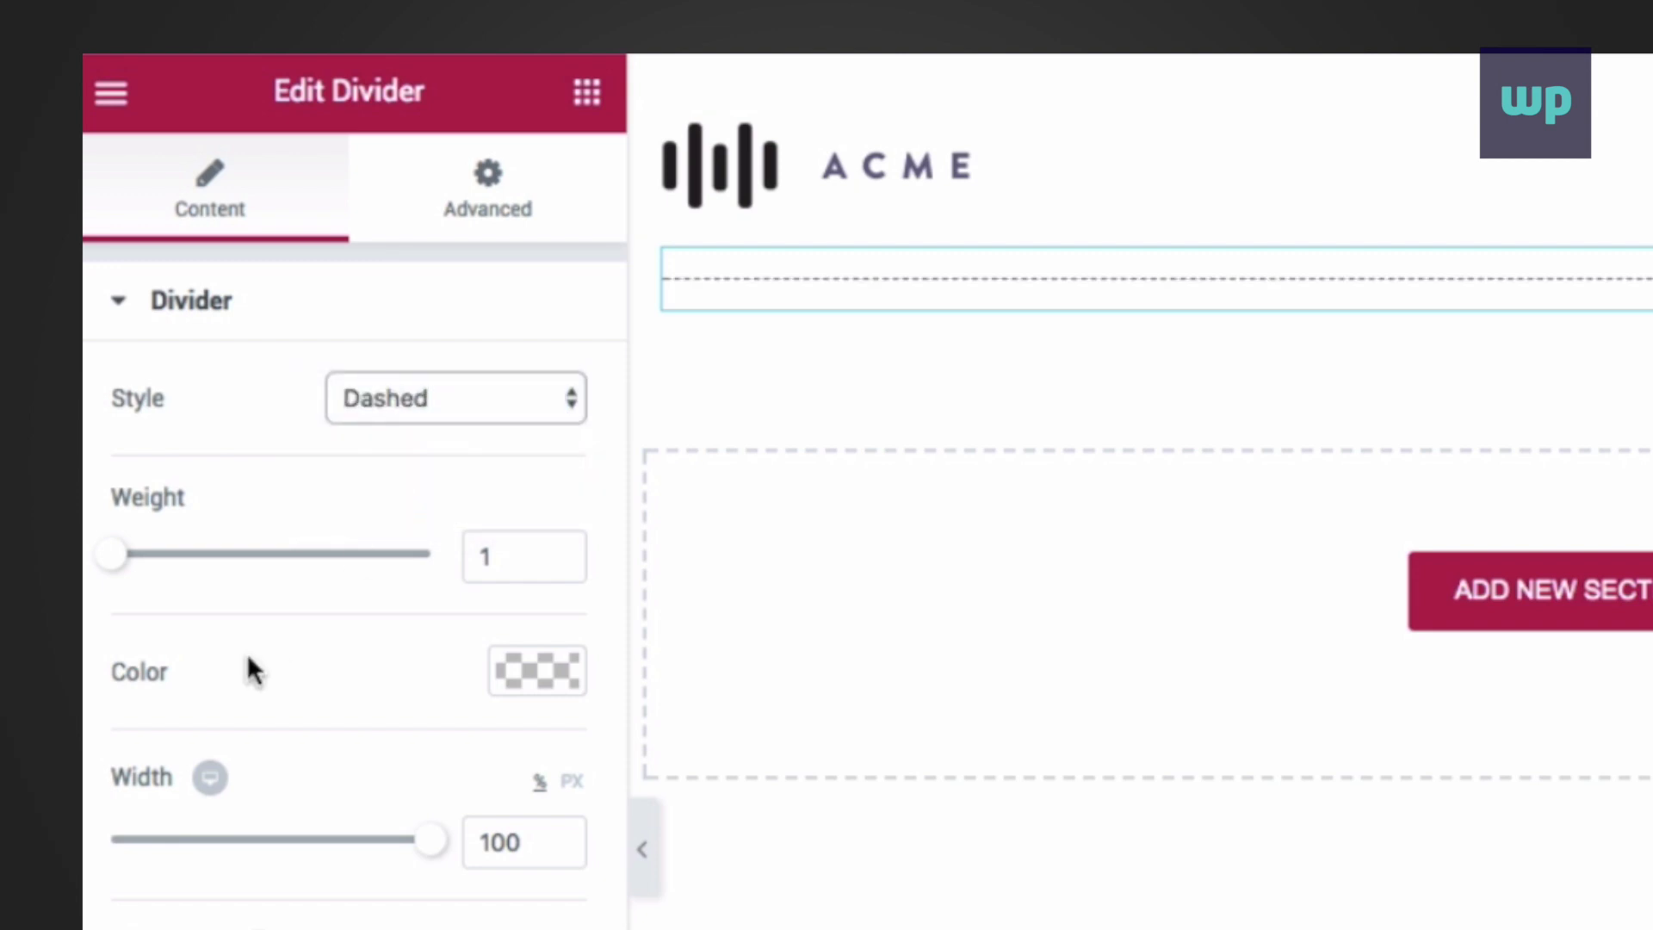
Adjust the opacity of the dashed divider's color
left_click(529, 671)
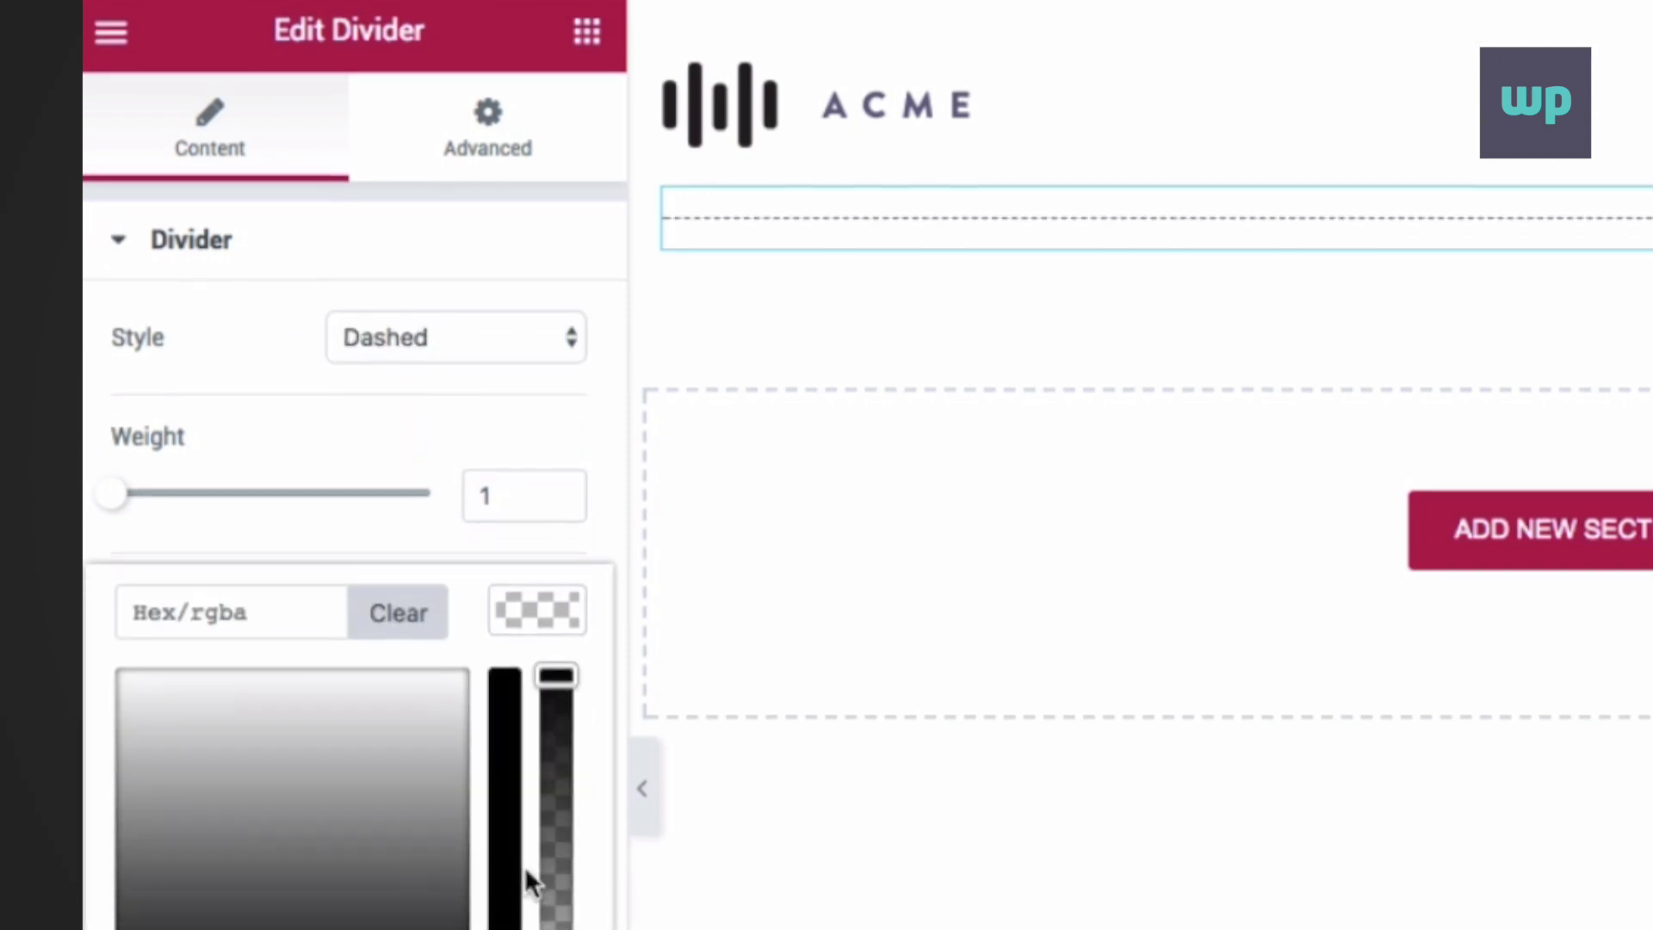
left_click_drag(558, 751, 557, 929)
left_click_drag(558, 652, 560, 674)
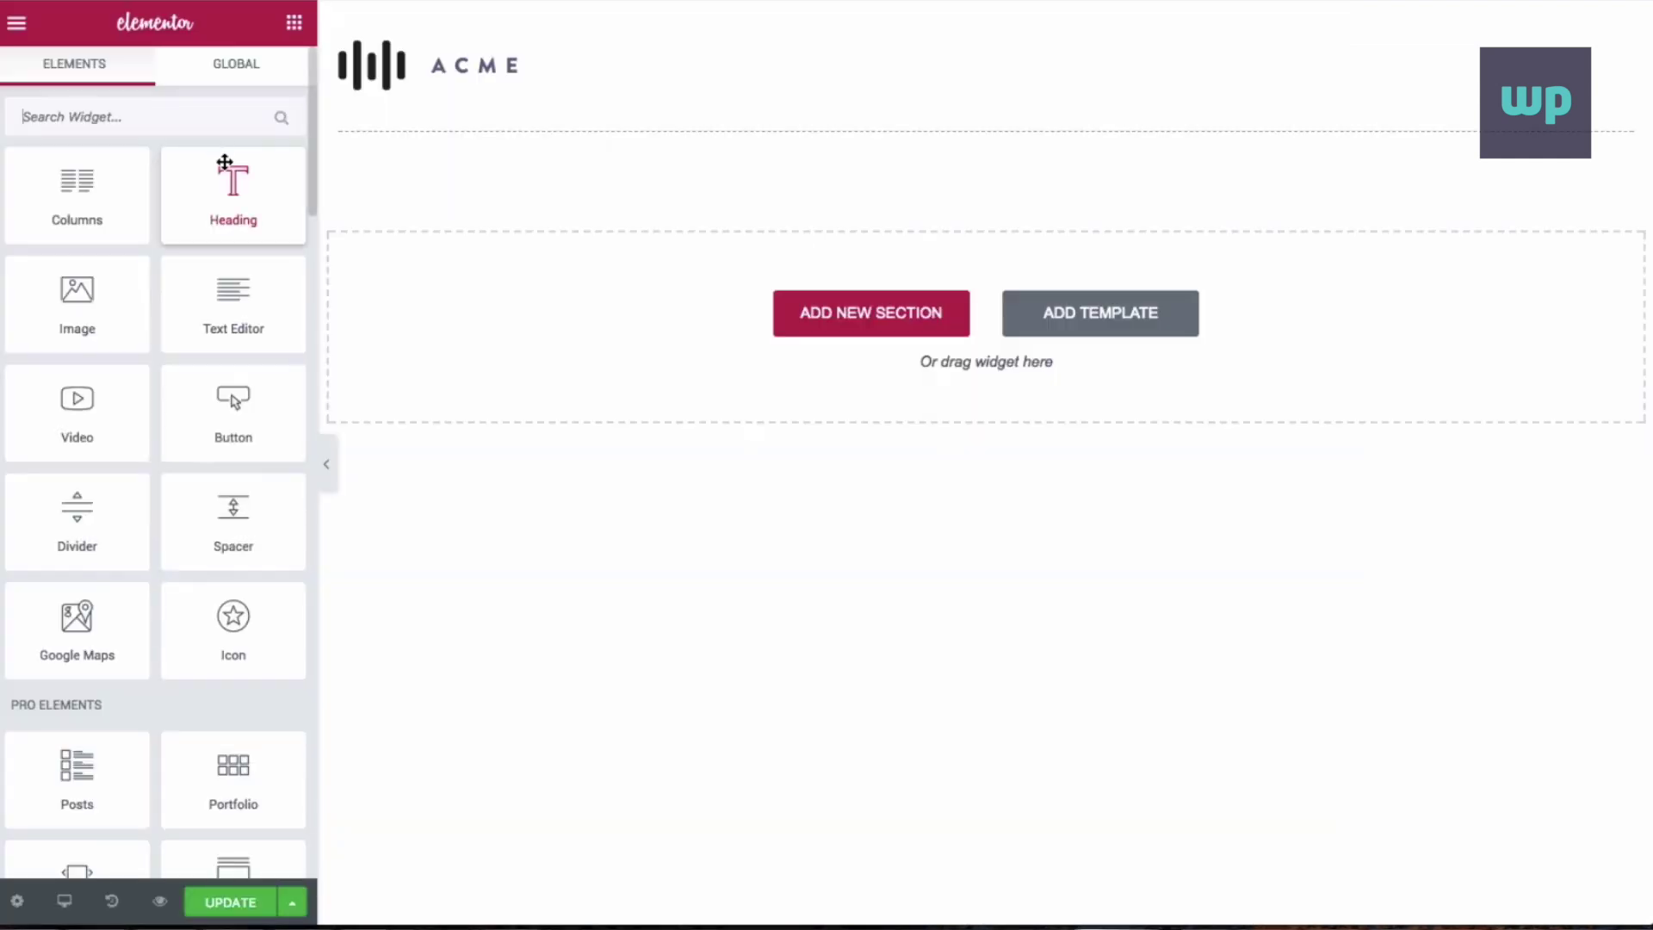
Add a Heading widget below the divider reading "Big bold heading with benefits to get the attention of the visitor."
left_click_drag(225, 162, 487, 139)
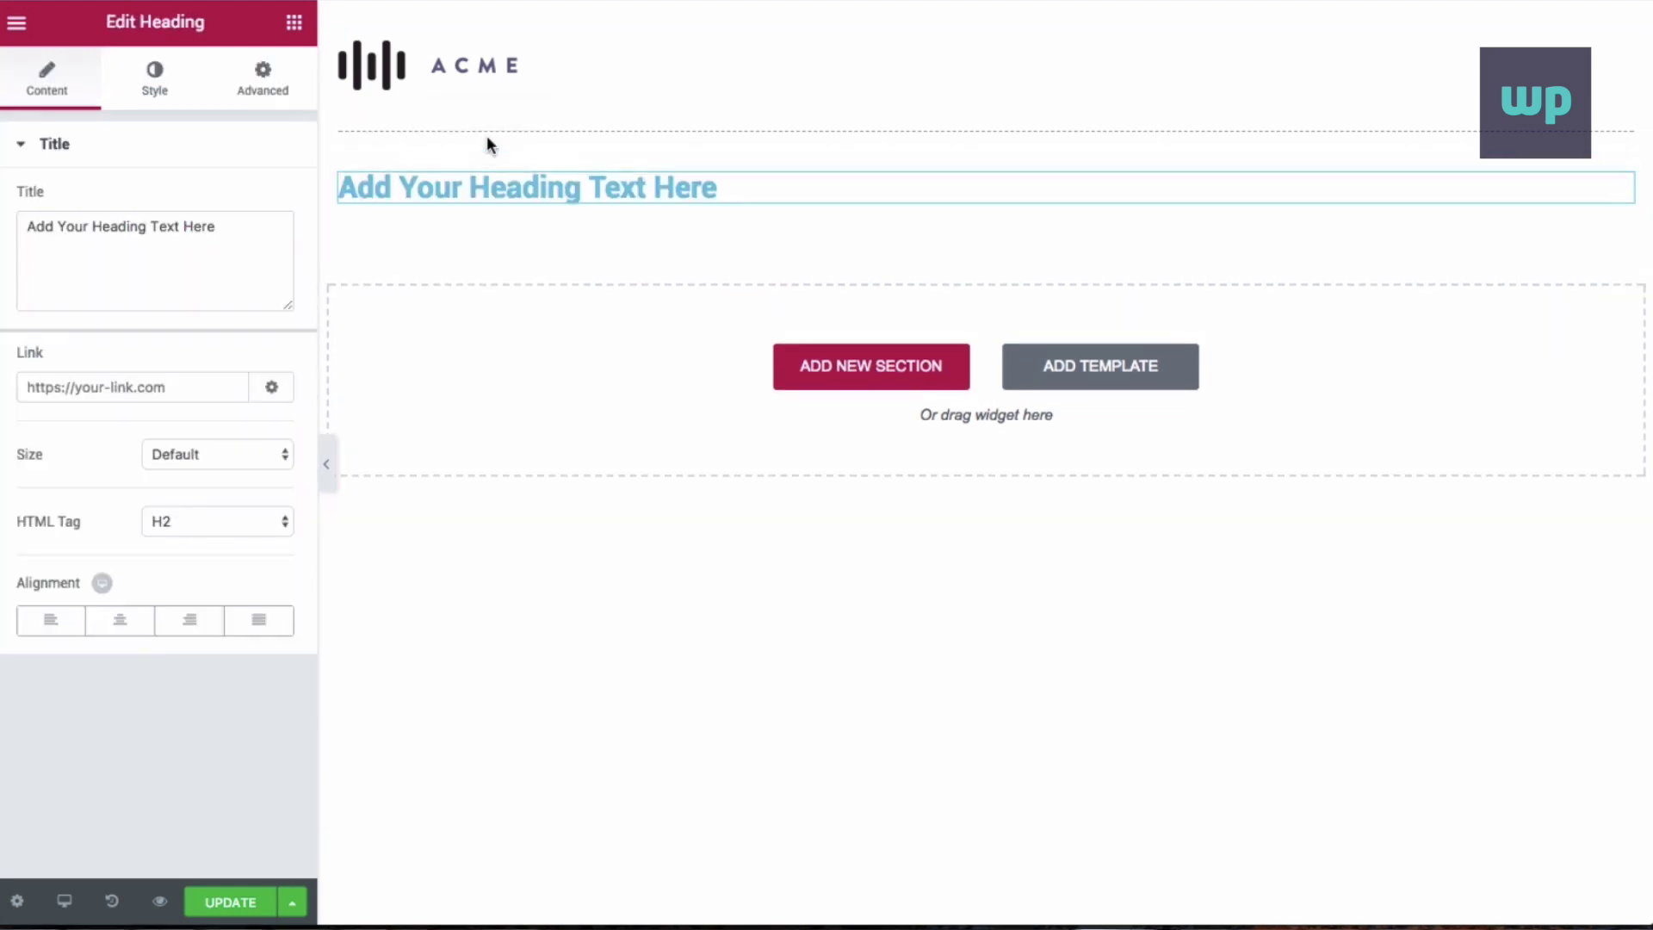
triple_click(455, 186)
type("Big b")
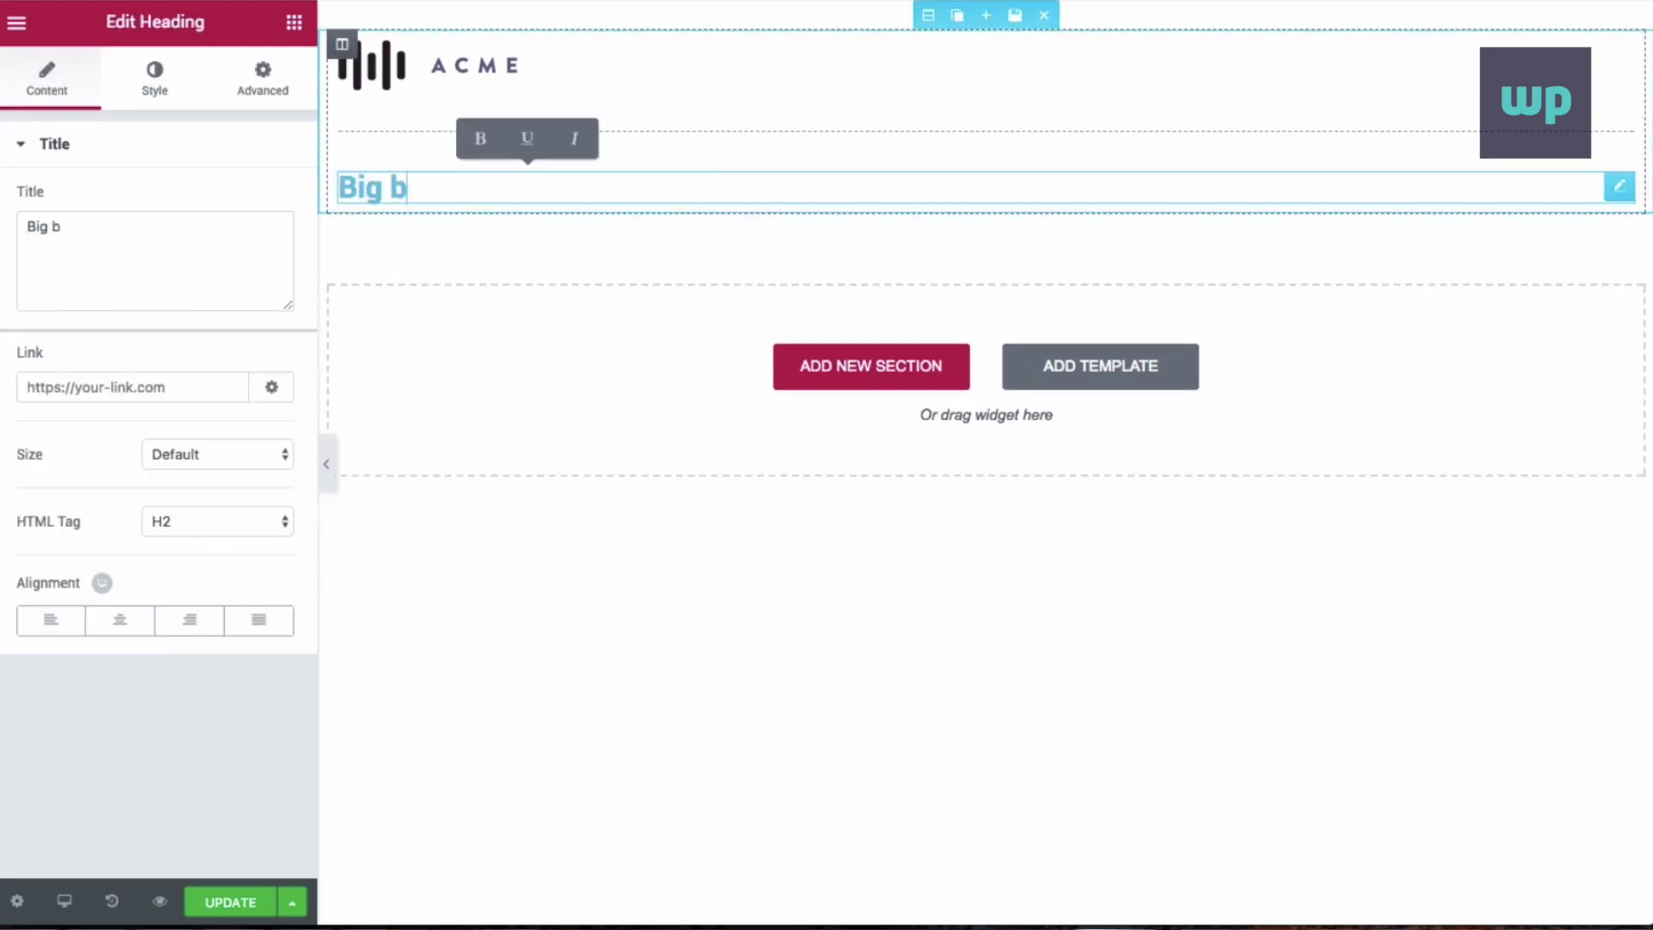
type("old heading to")
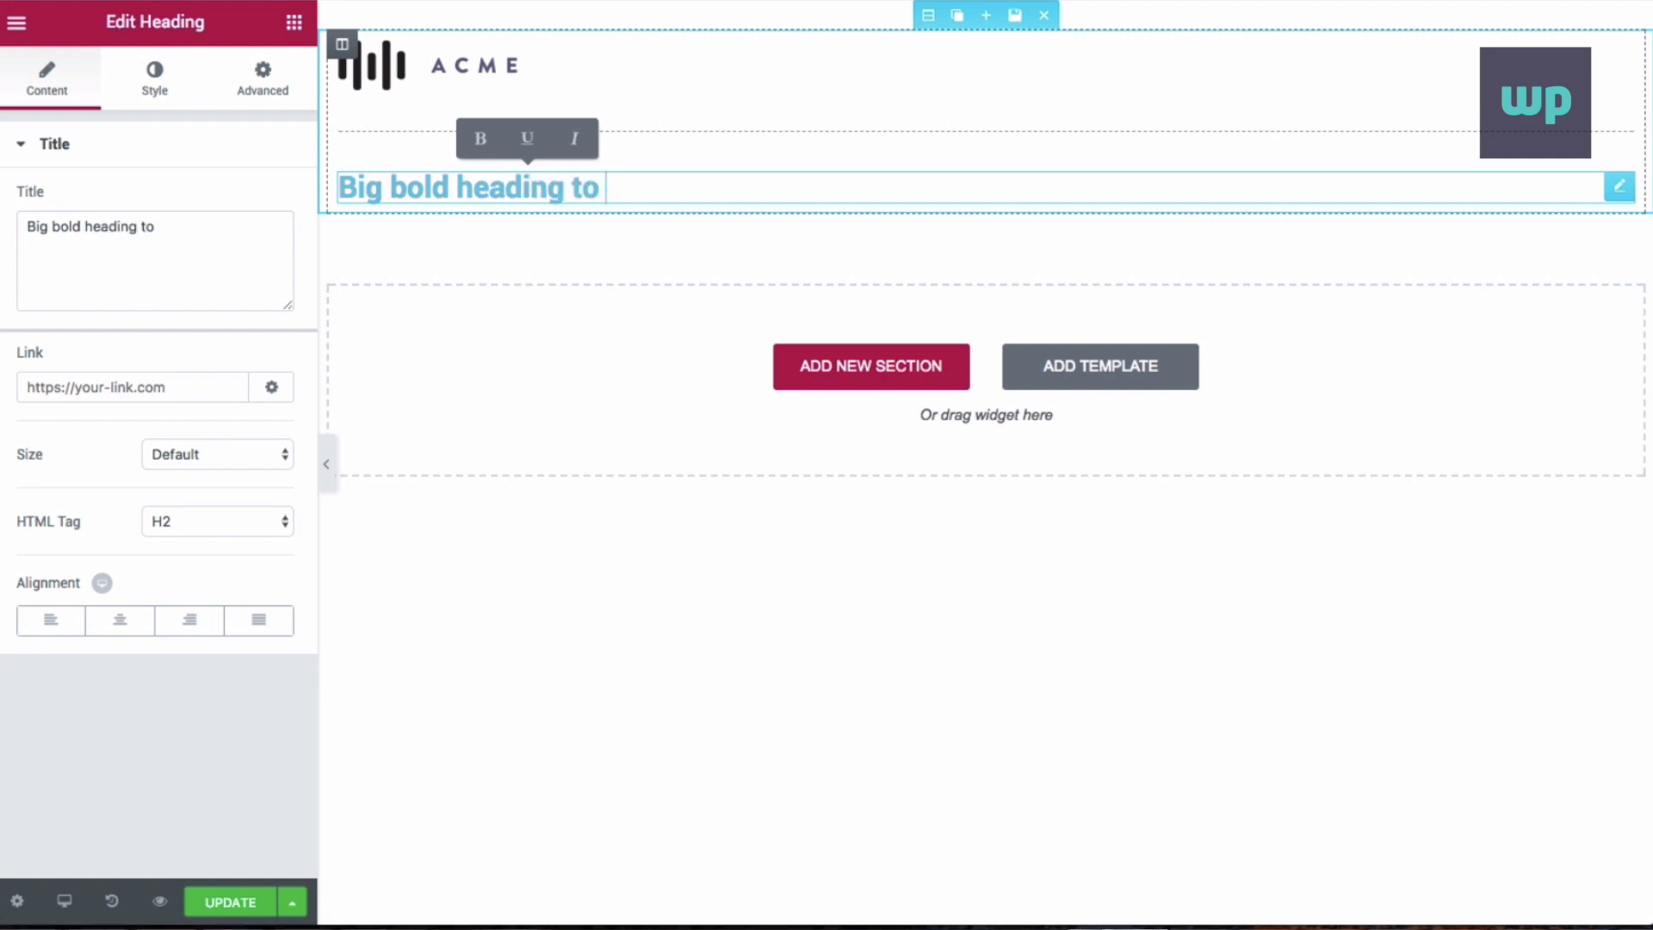
type(" get the attention of the")
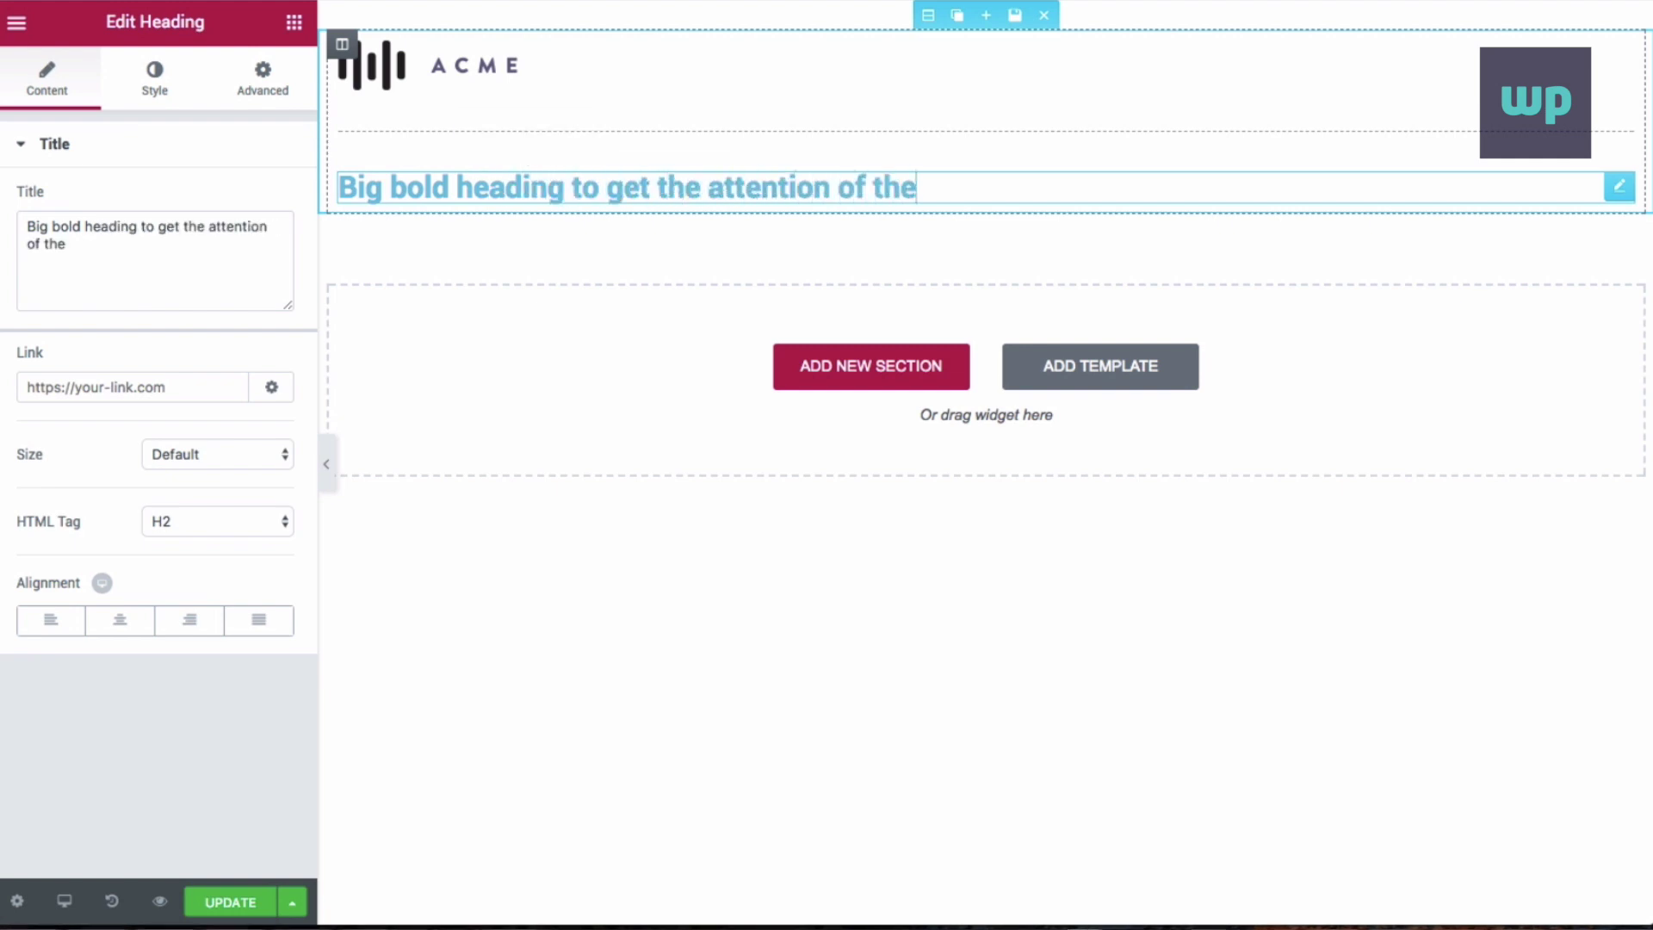
type(" visitor")
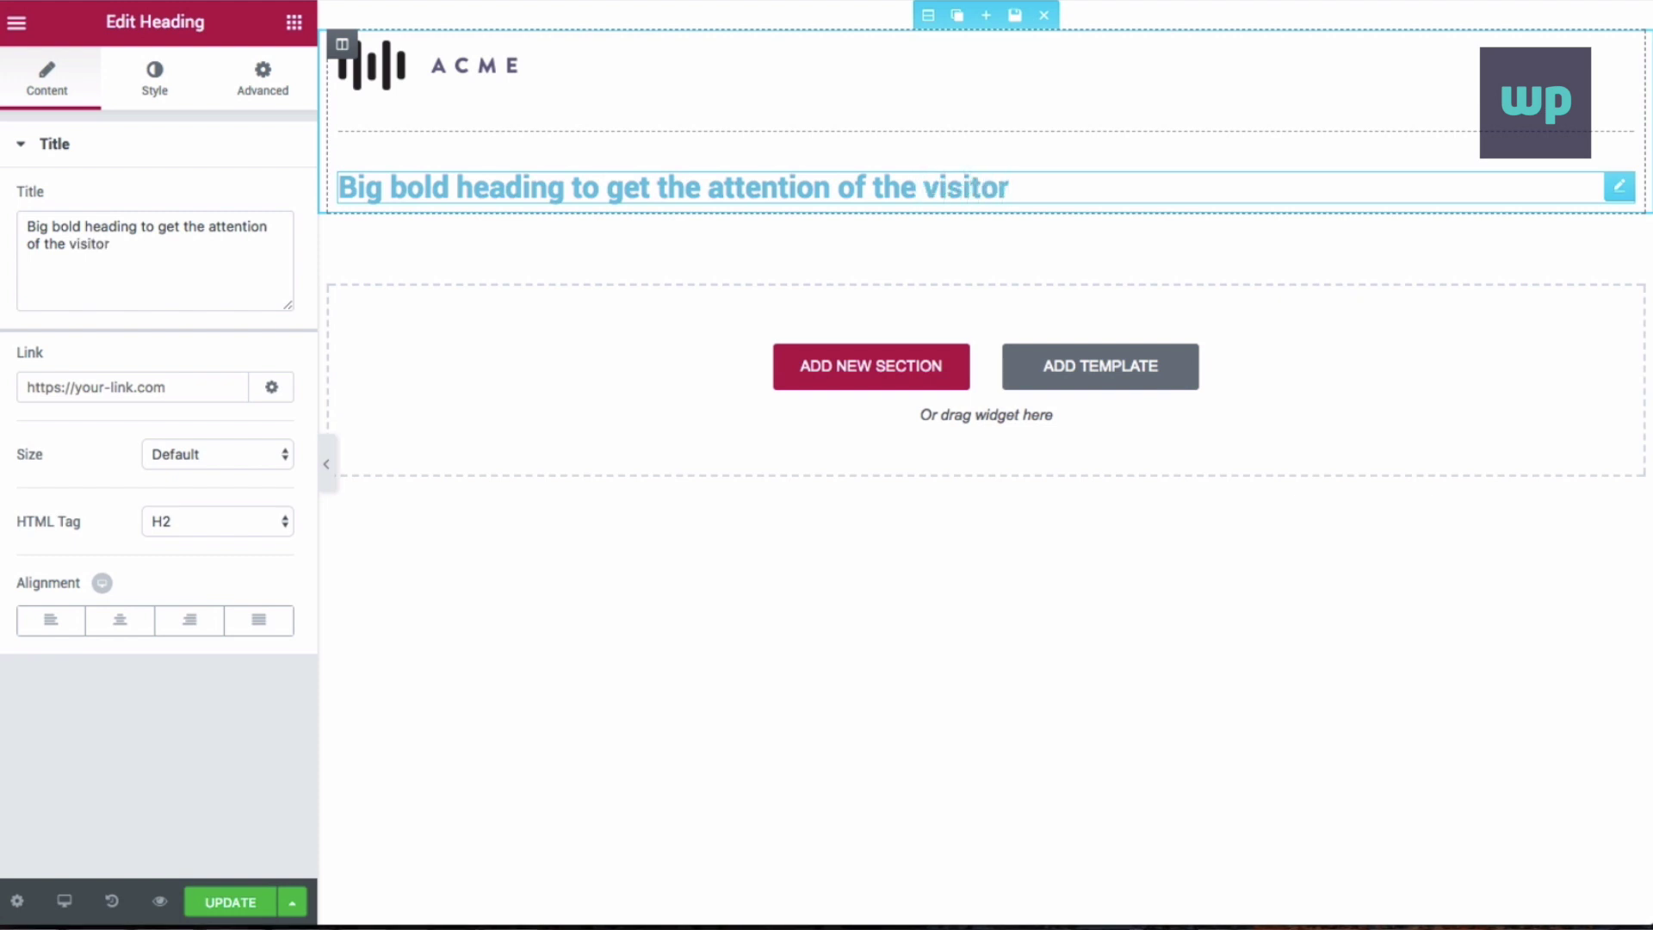
left_click(562, 187)
type("with benefit")
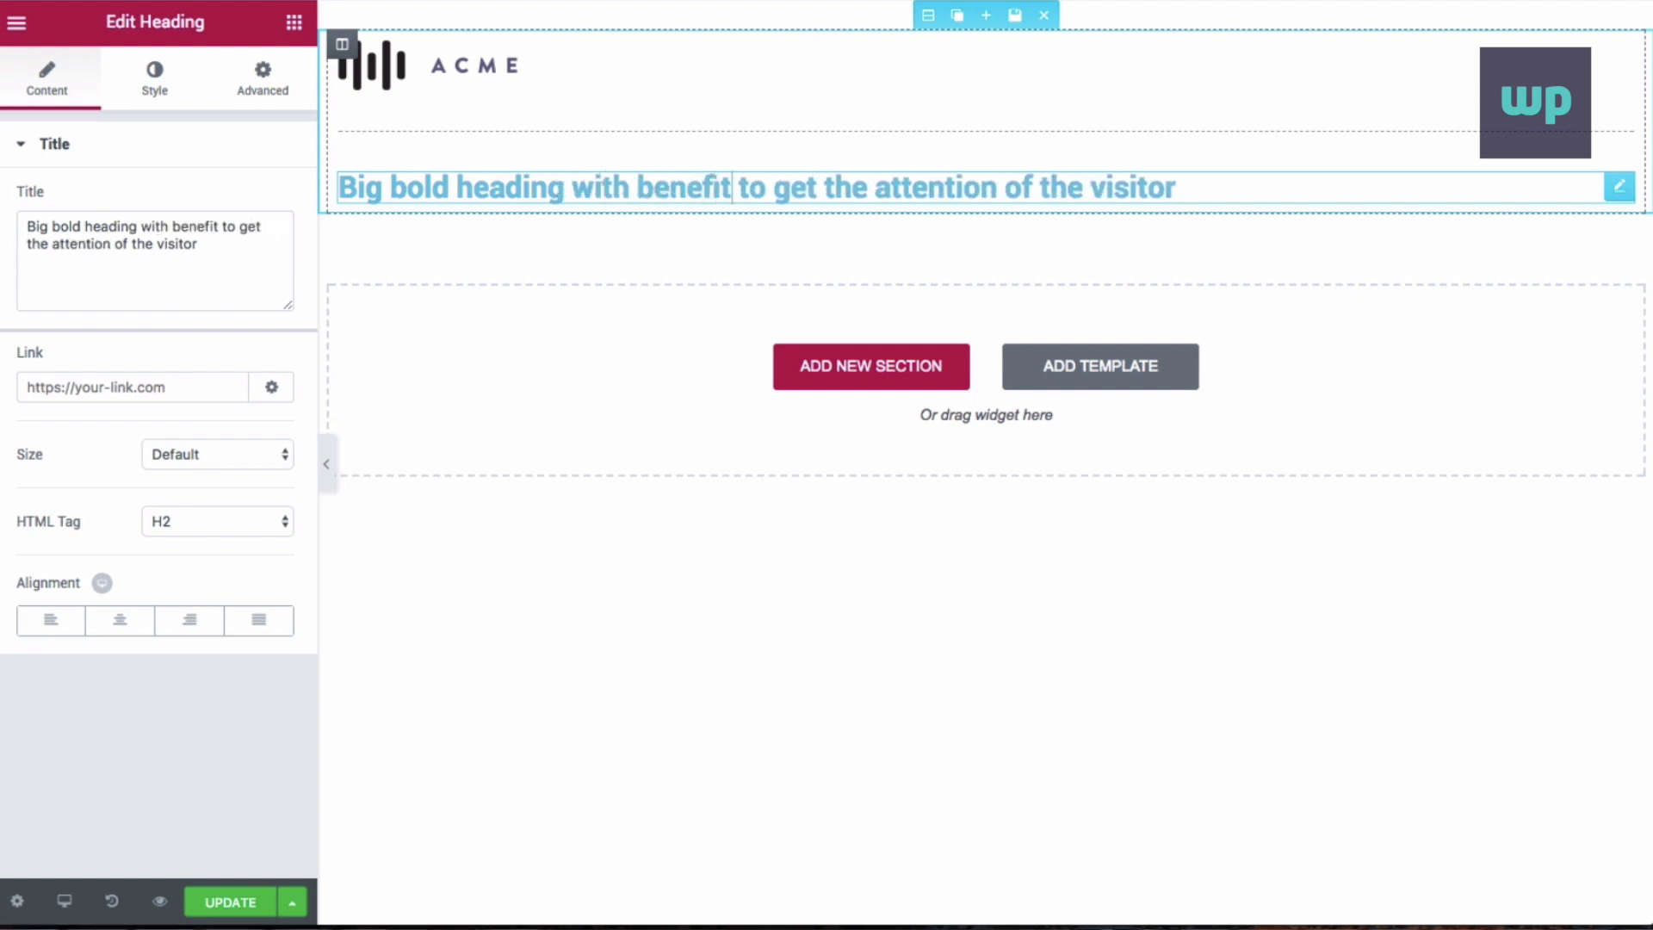
type("s")
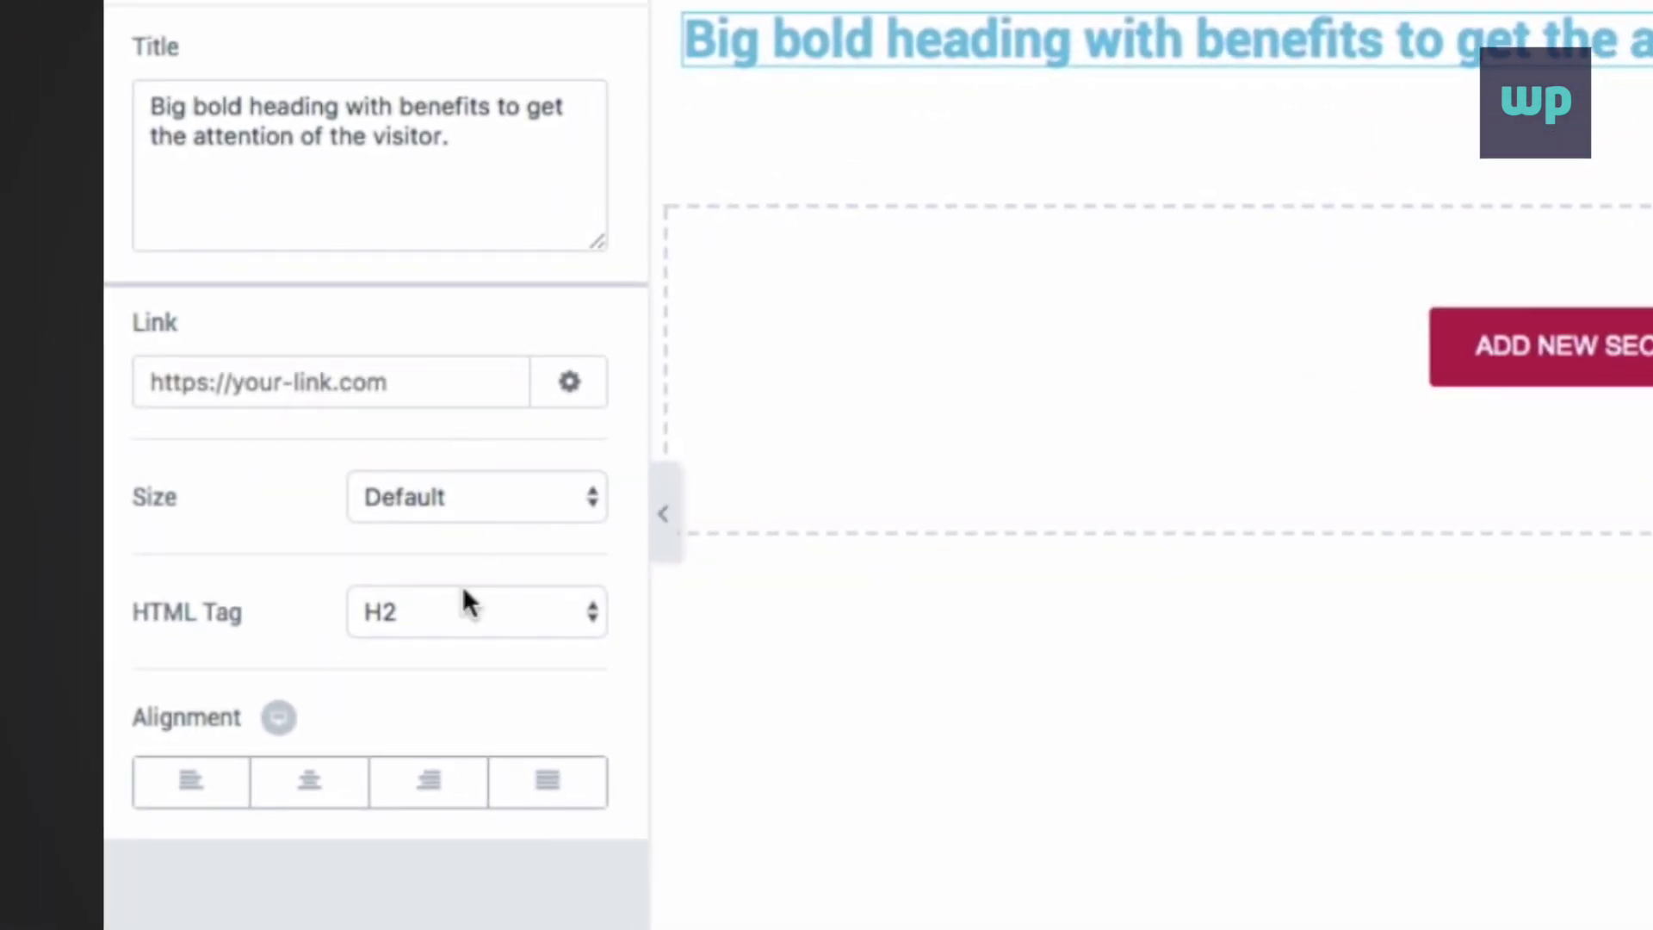
Set the heading's HTML tag to H1 and its text color to black, #000000
left_click(430, 610)
left_click(410, 584)
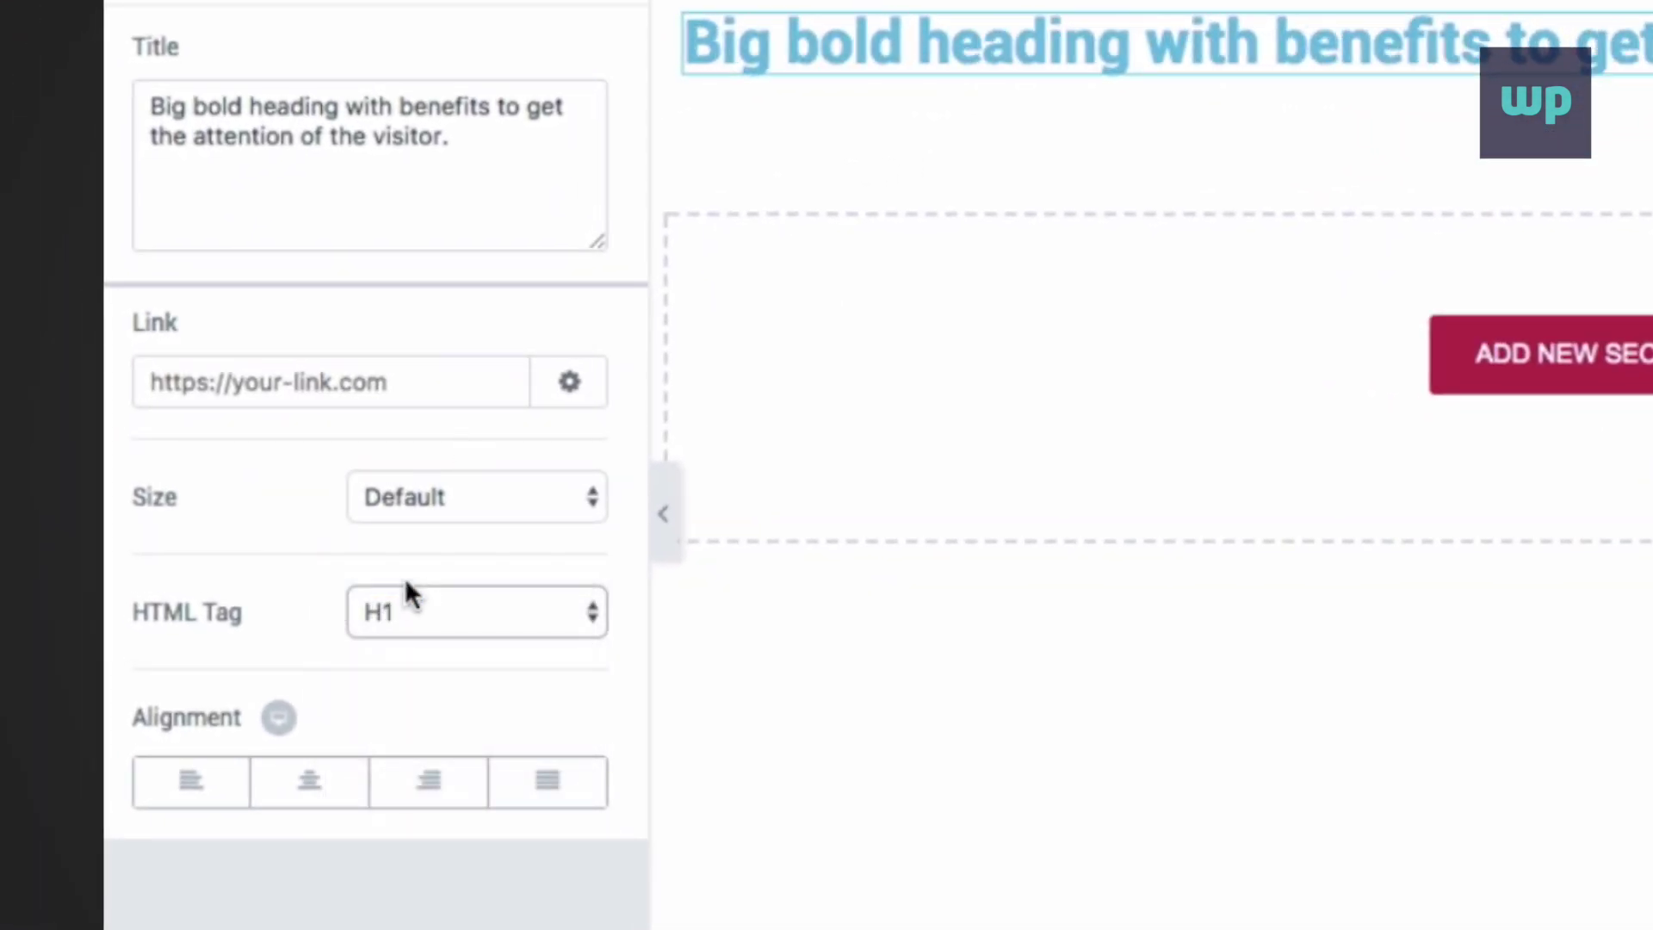
left_click(327, 191)
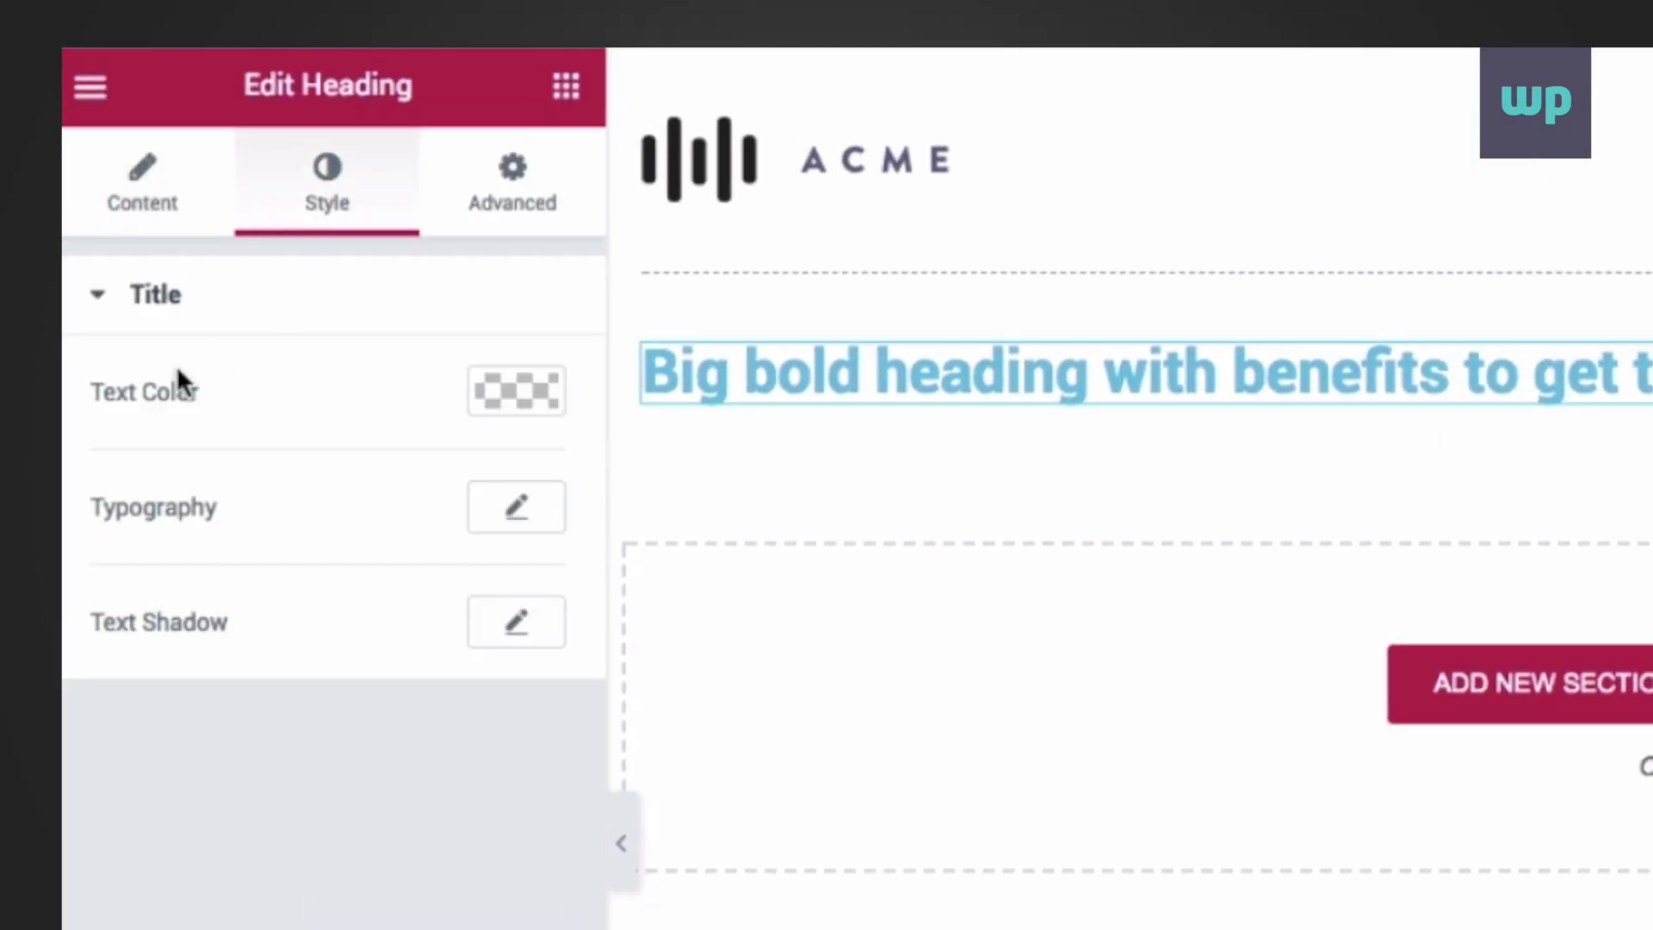
left_click(504, 391)
left_click(387, 835)
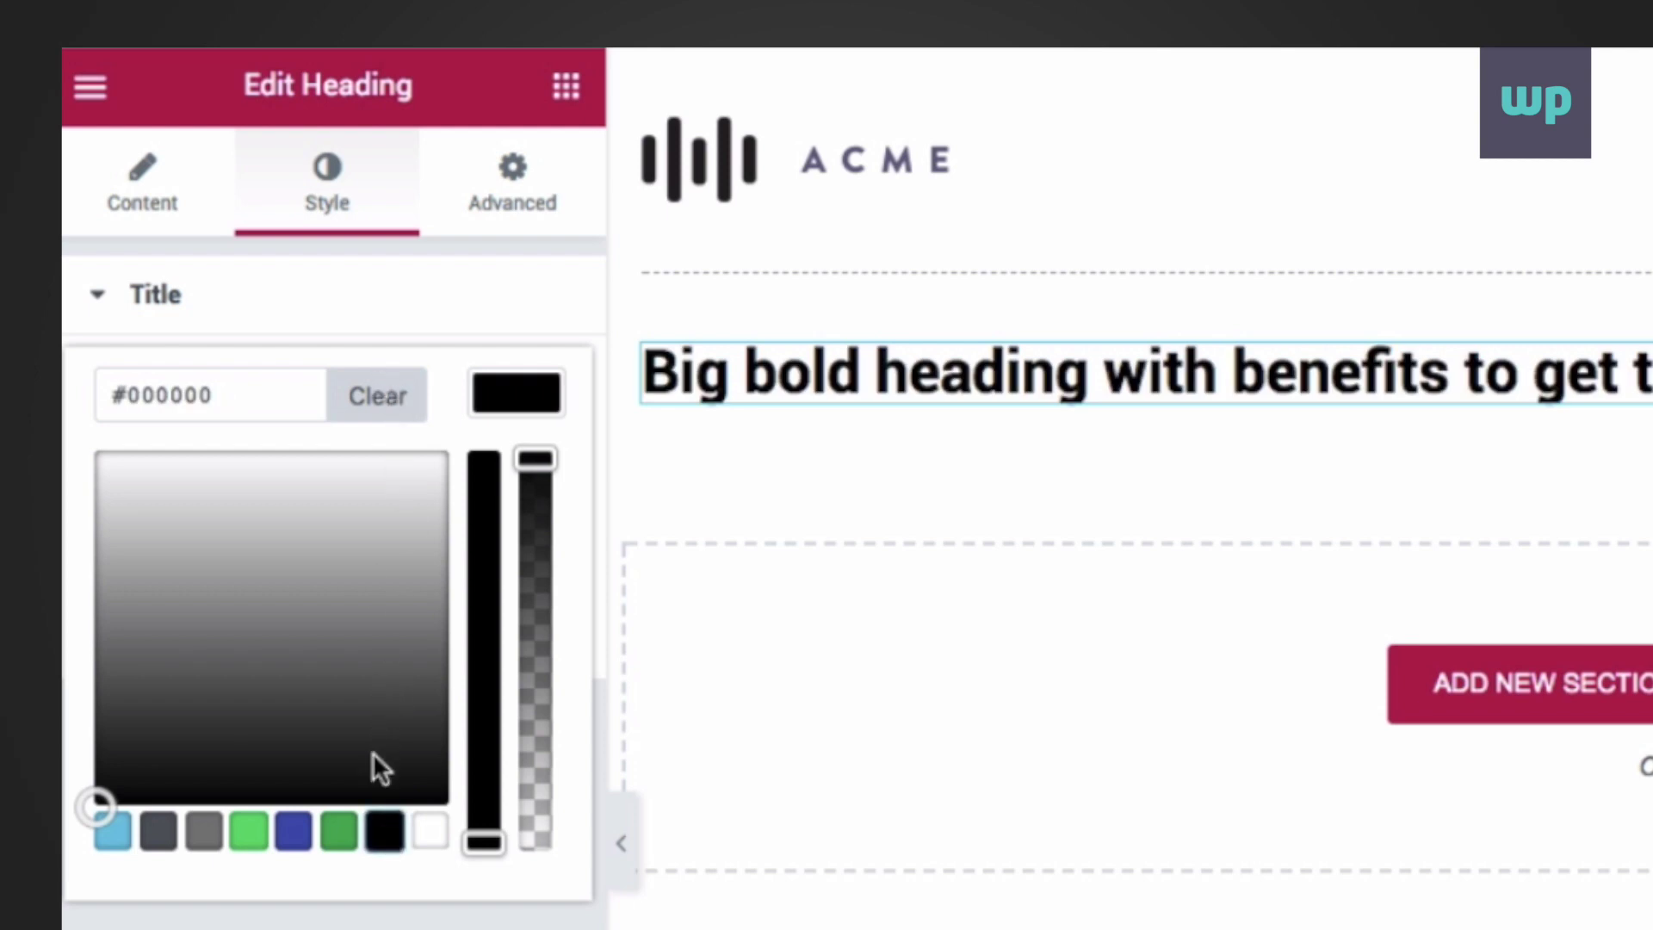
left_click(286, 318)
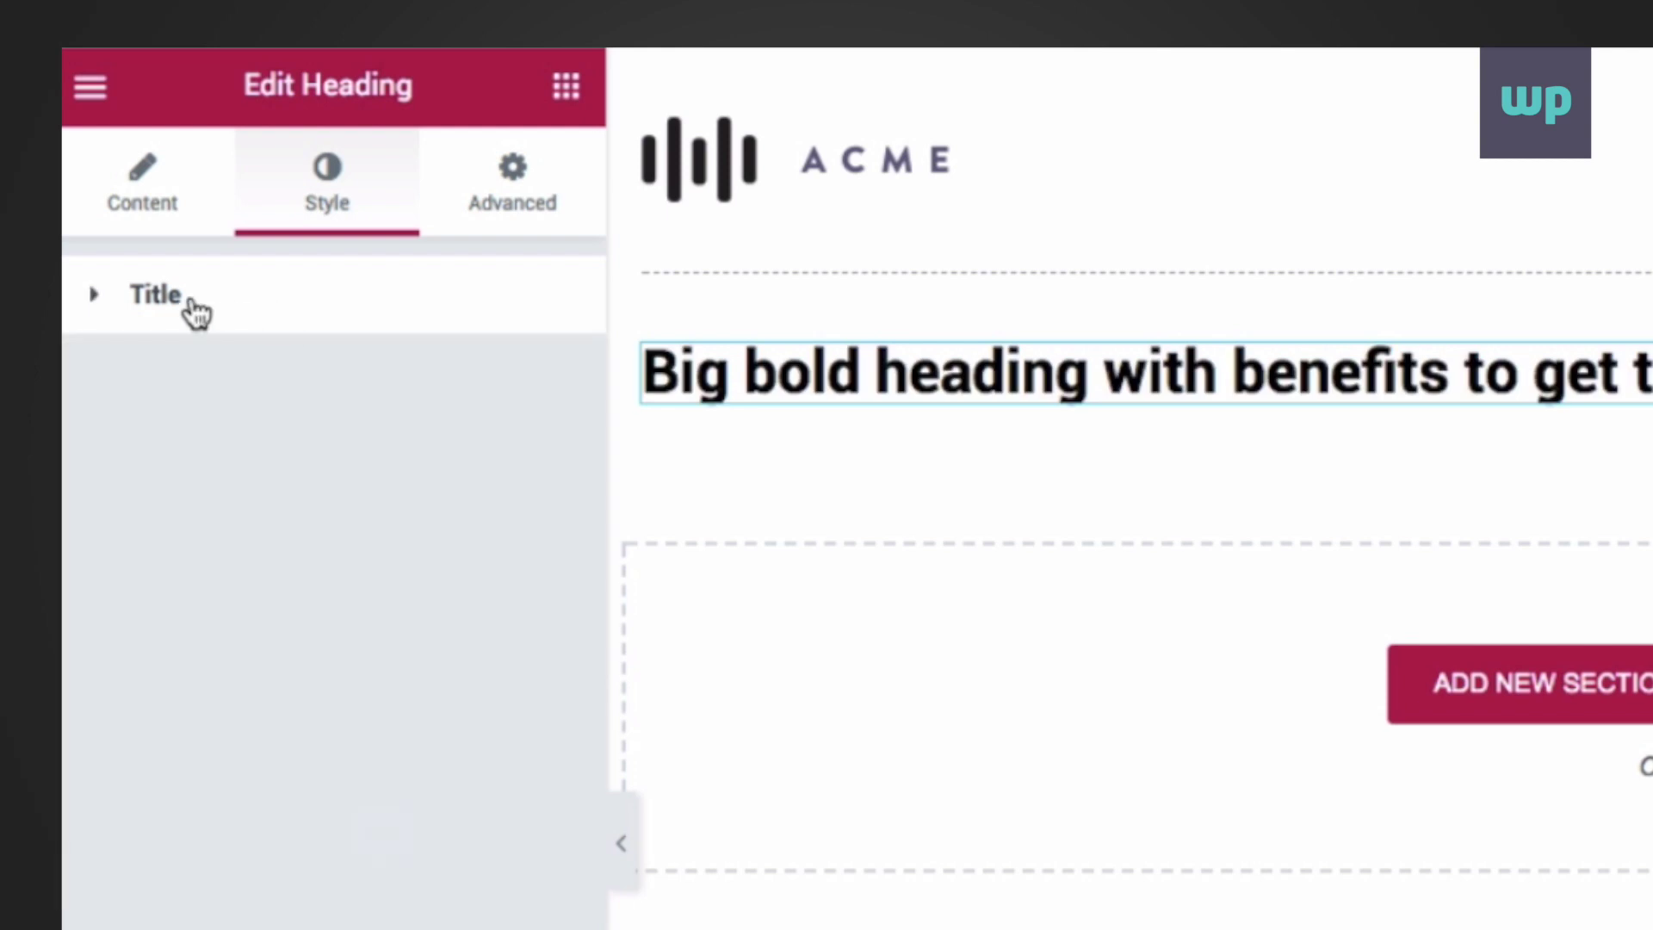
left_click(190, 312)
Set the heading's typography size to 48 px and return to the widget list
left_click(516, 510)
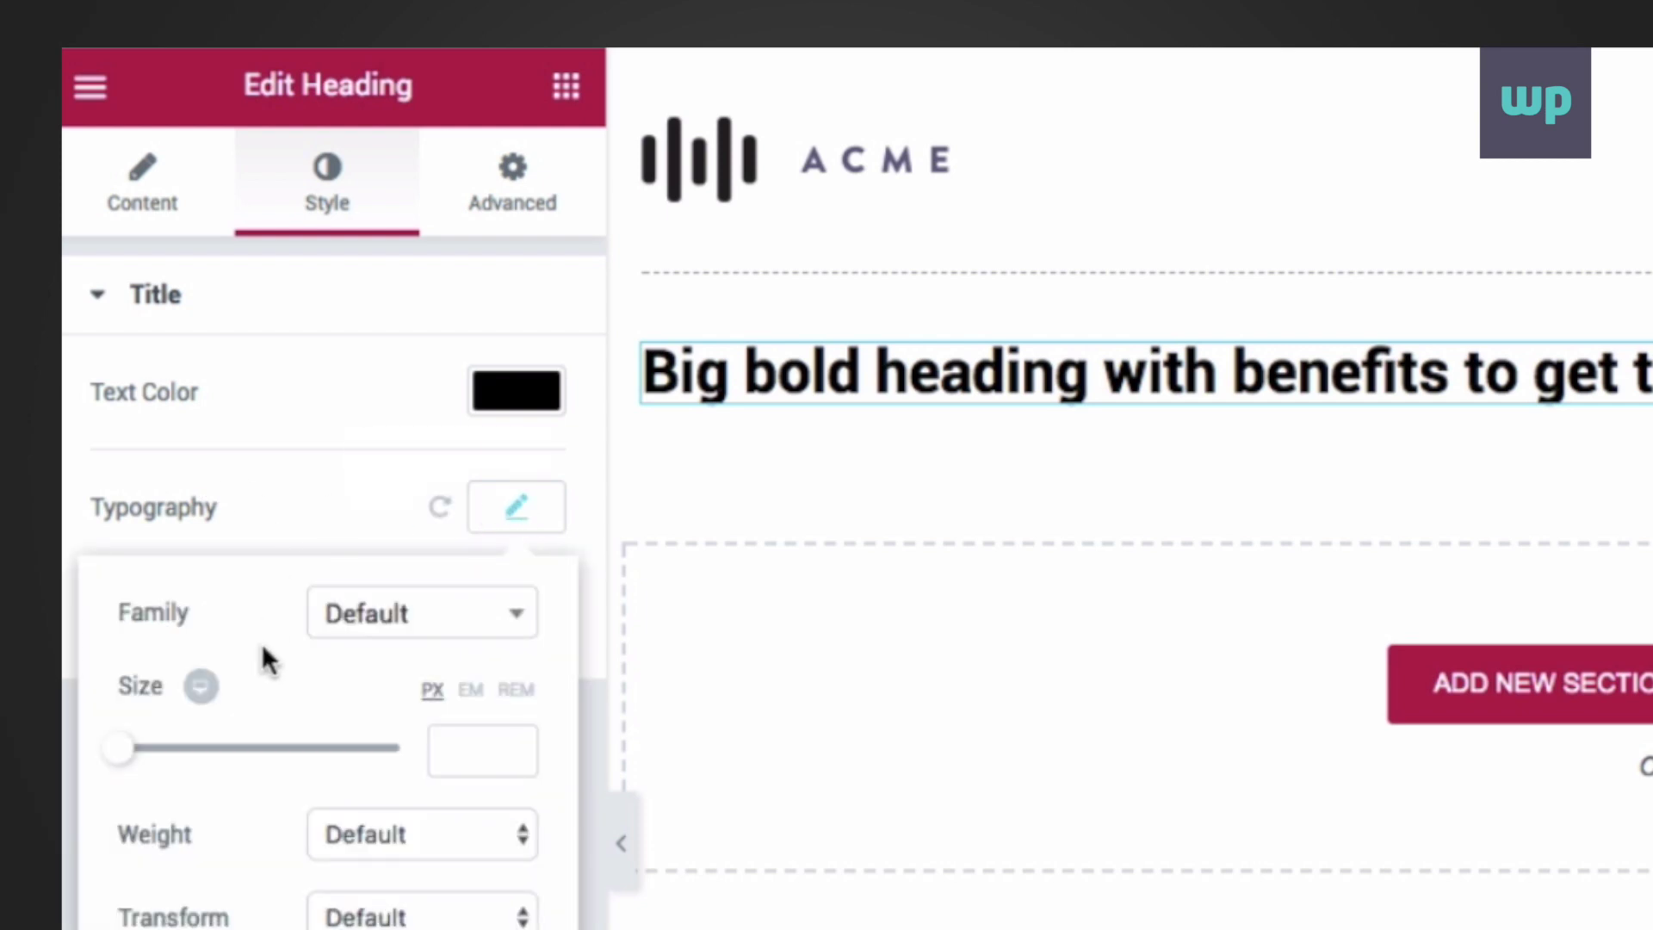
left_click_drag(122, 750, 193, 757)
double_click(458, 751)
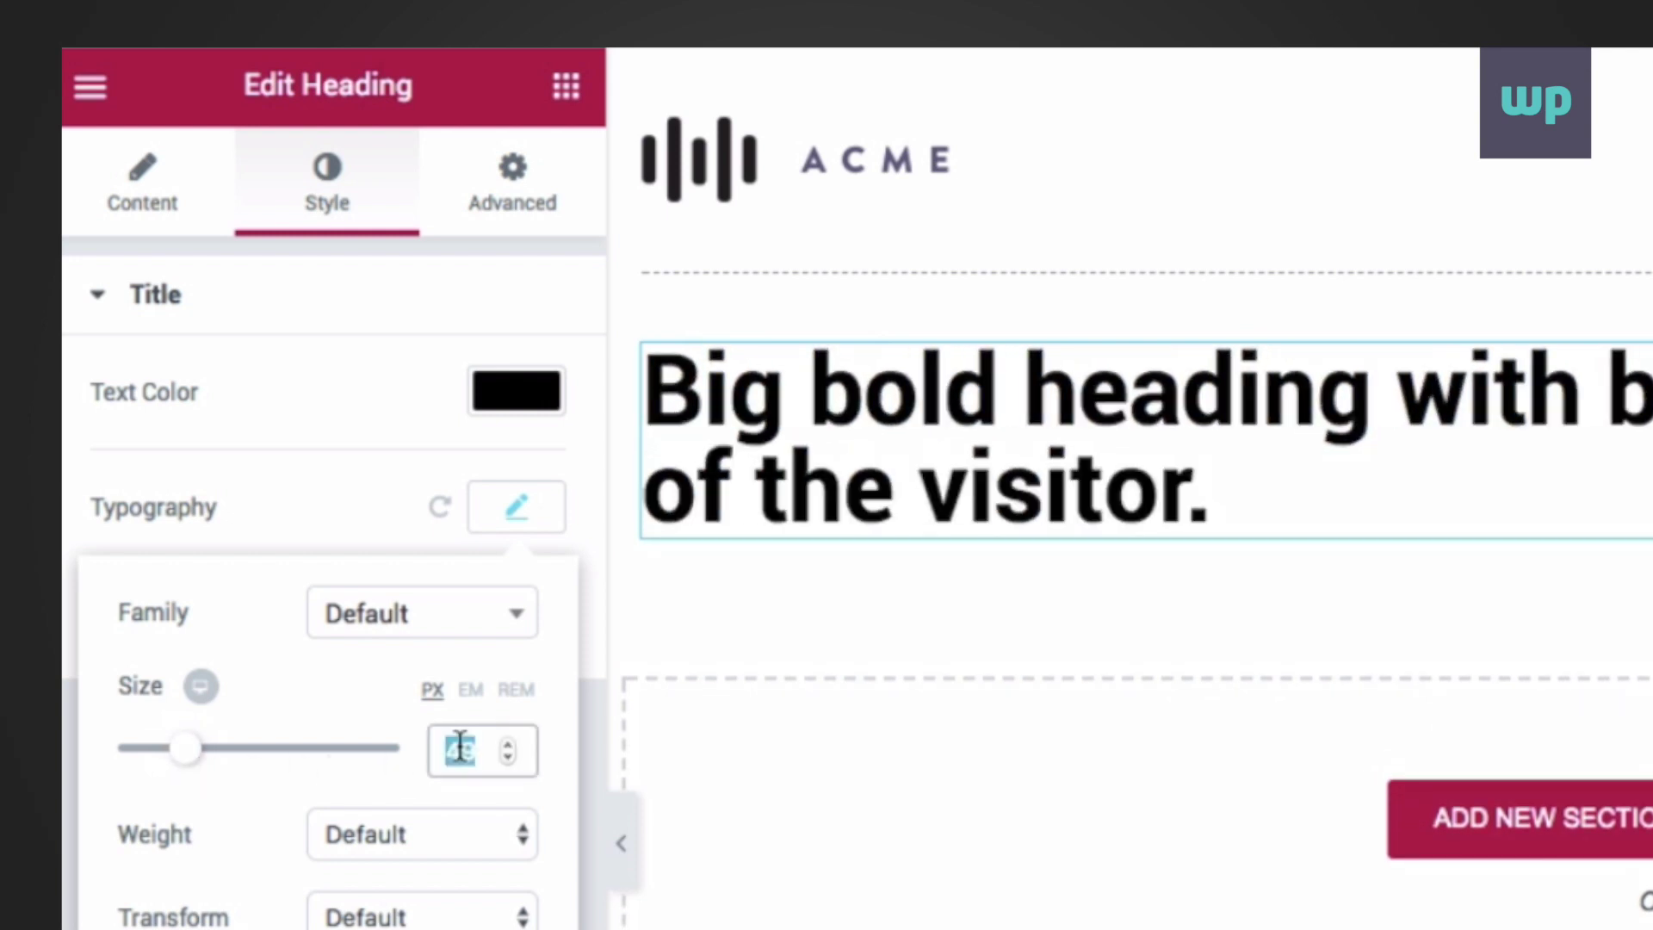
type("48")
key("Tab")
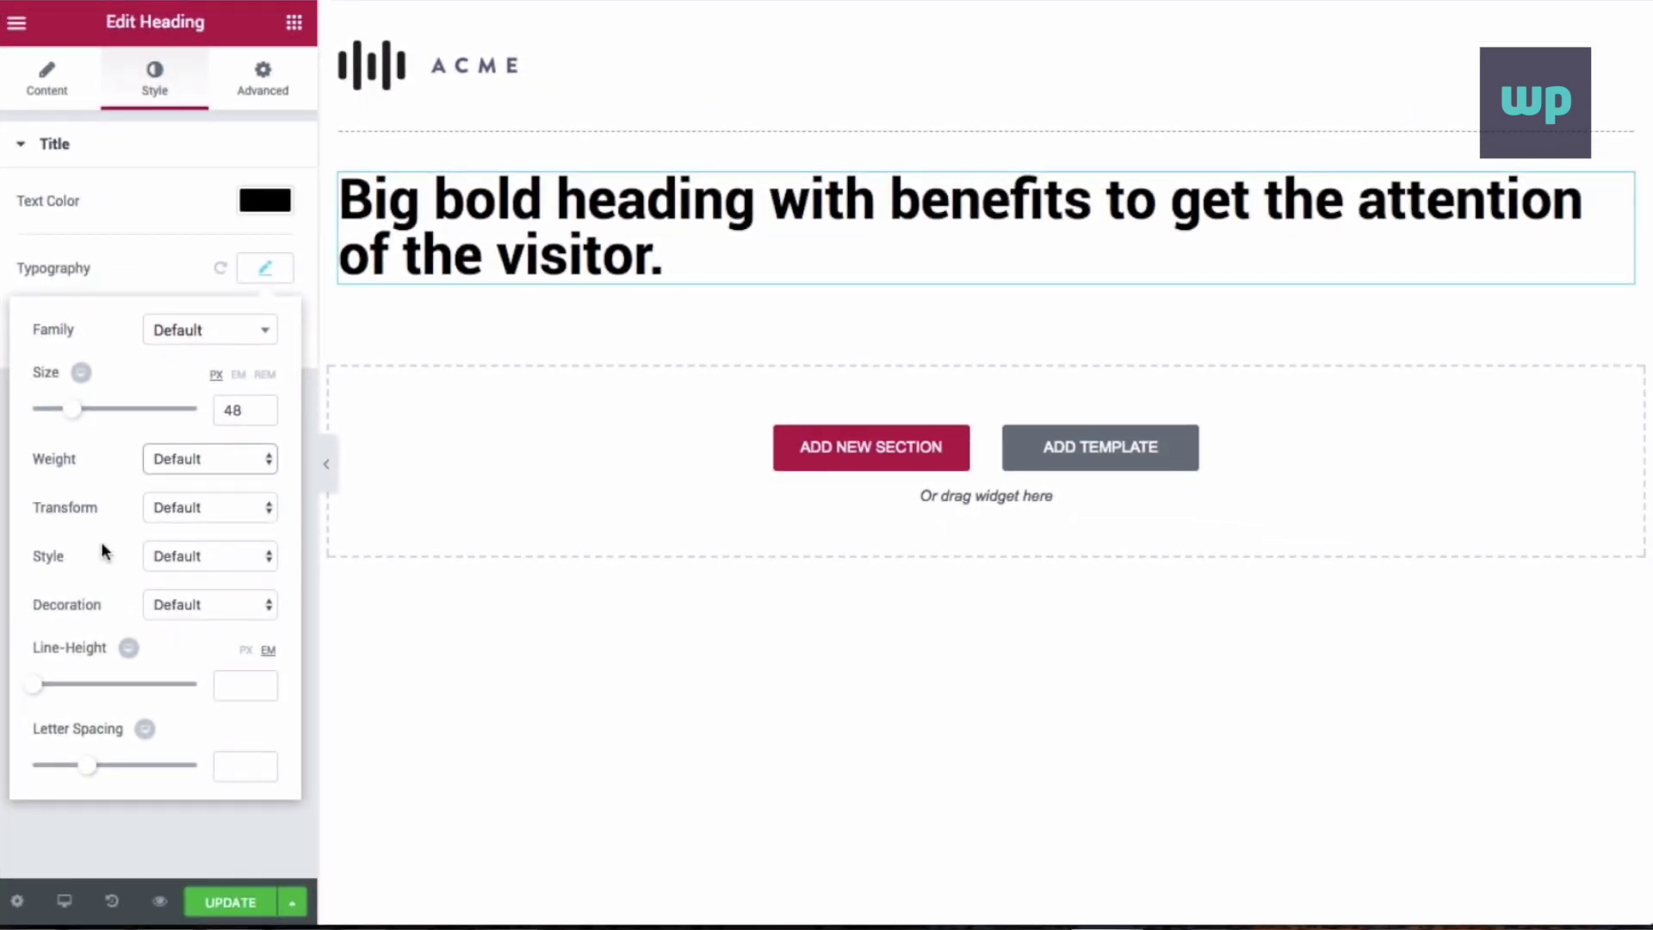
left_click(114, 267)
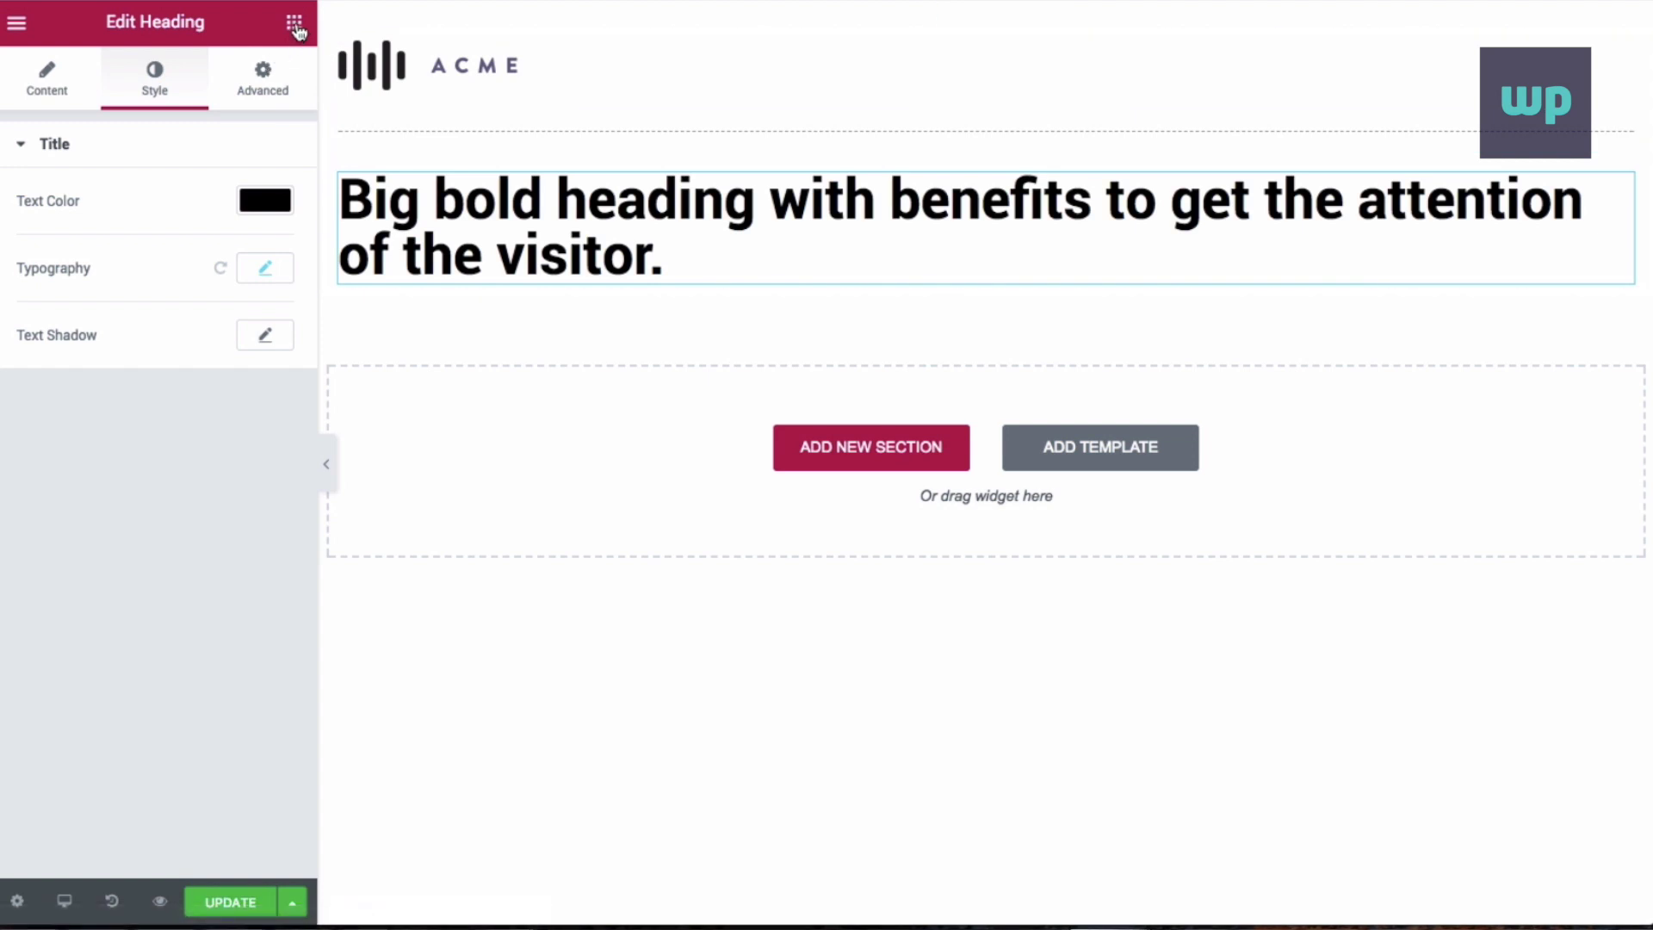
left_click(295, 24)
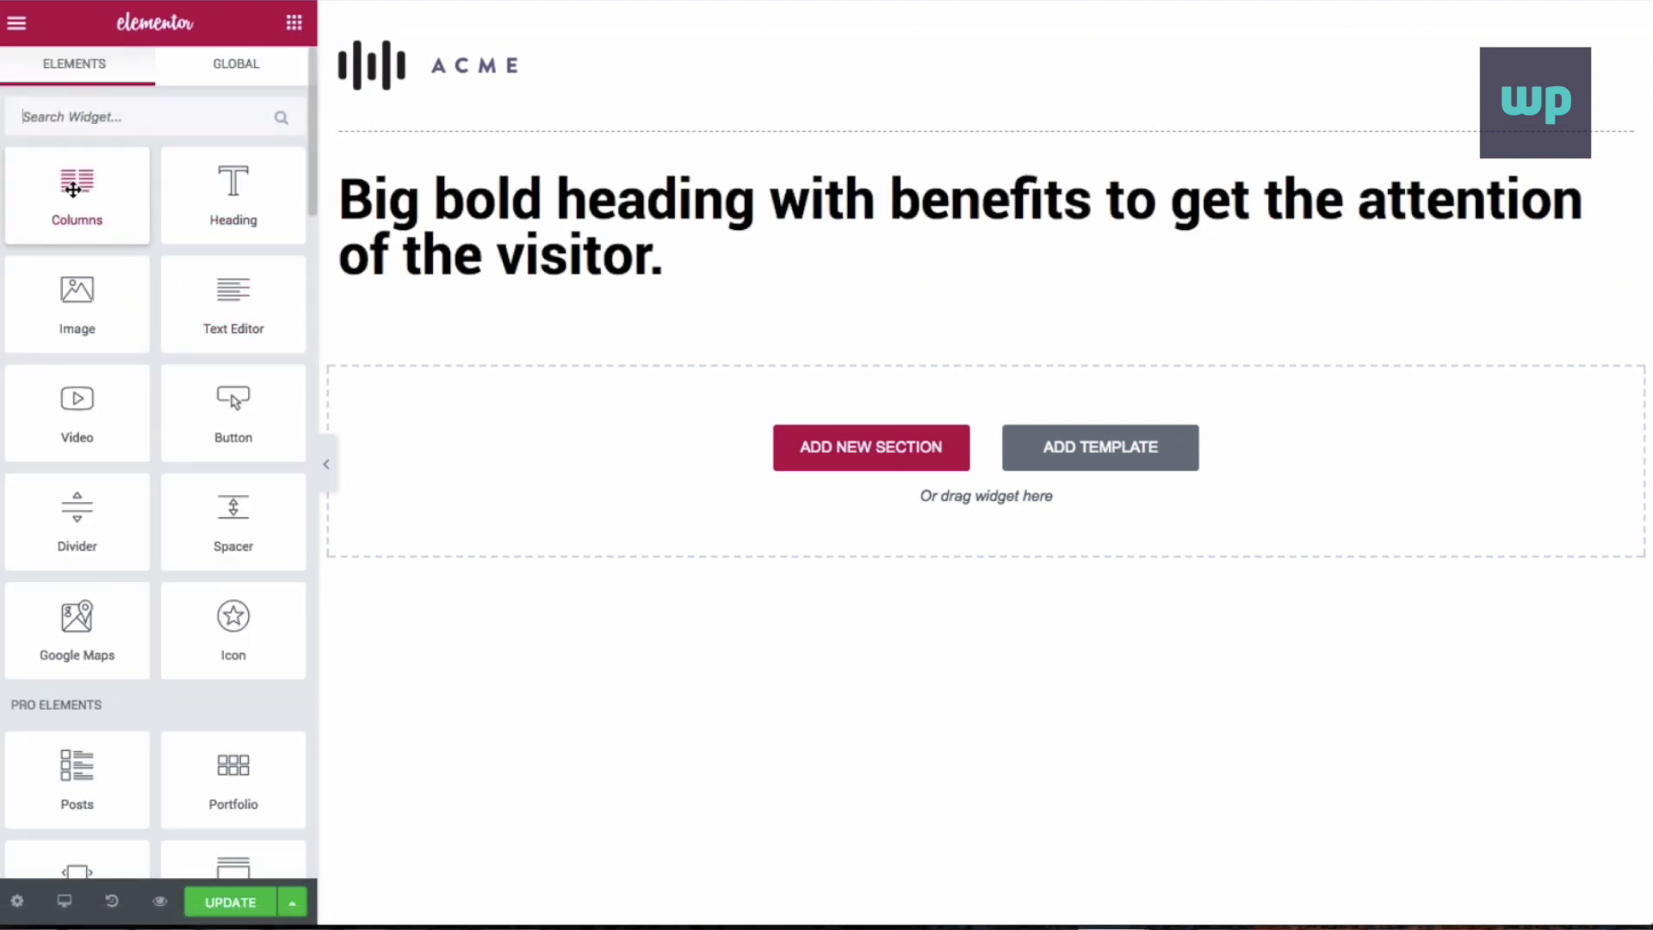
Add two columns below the headline and fill the left one with an Image widget showing placeholder-image4.jpg from the media library
left_click_drag(73, 187, 703, 289)
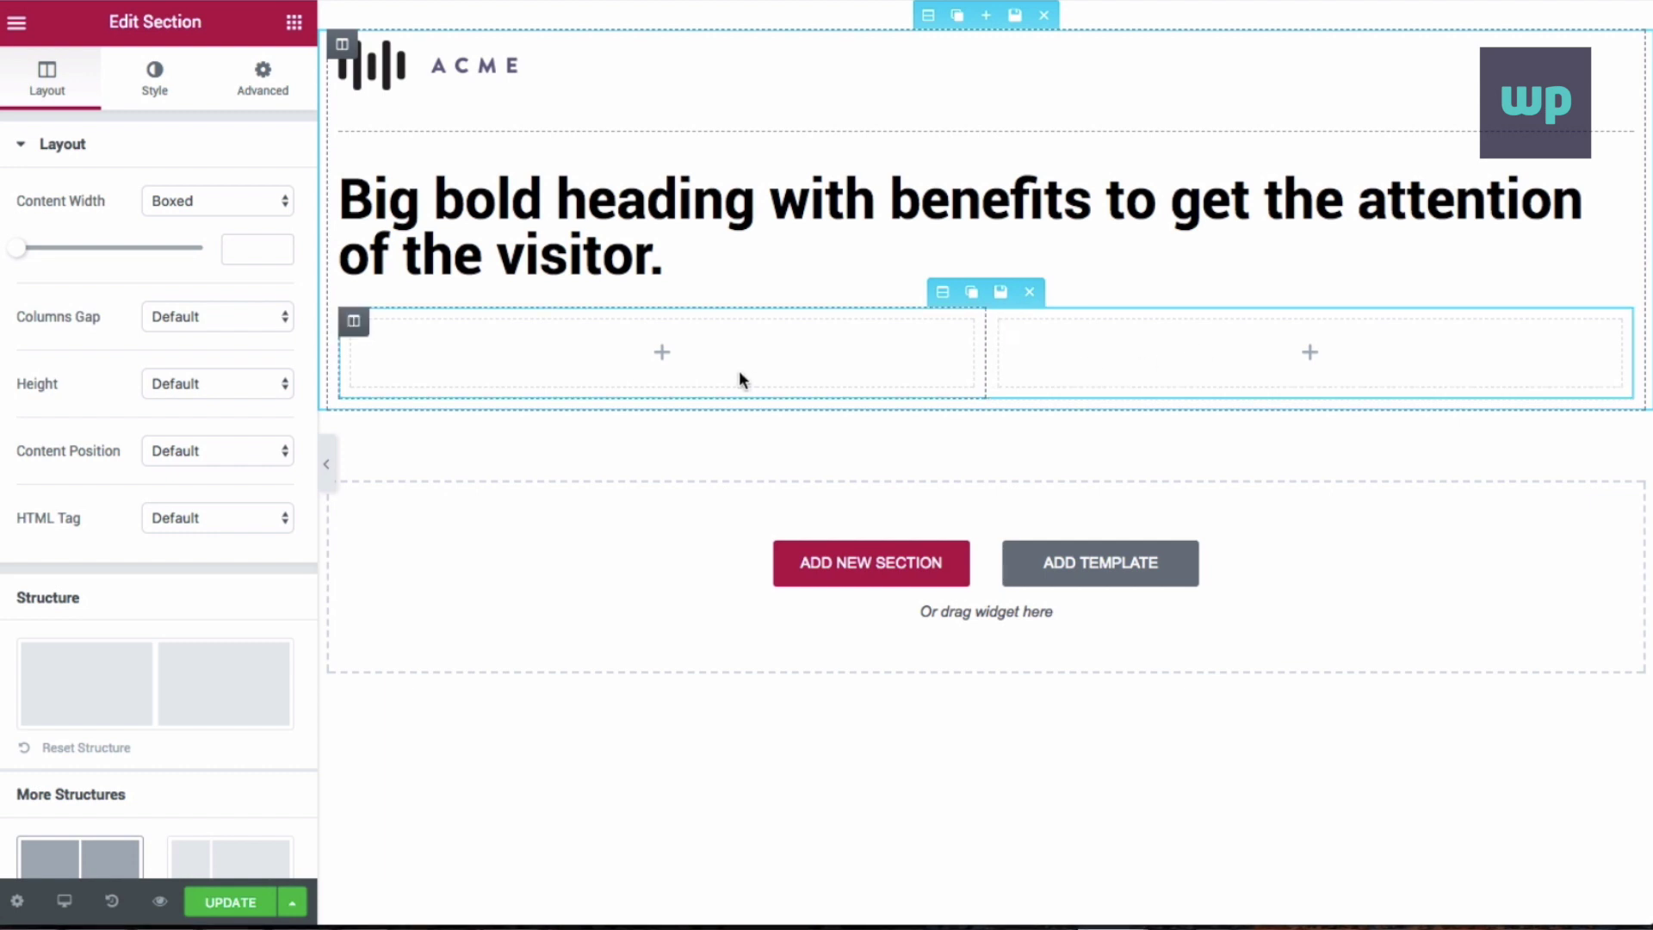
left_click(293, 26)
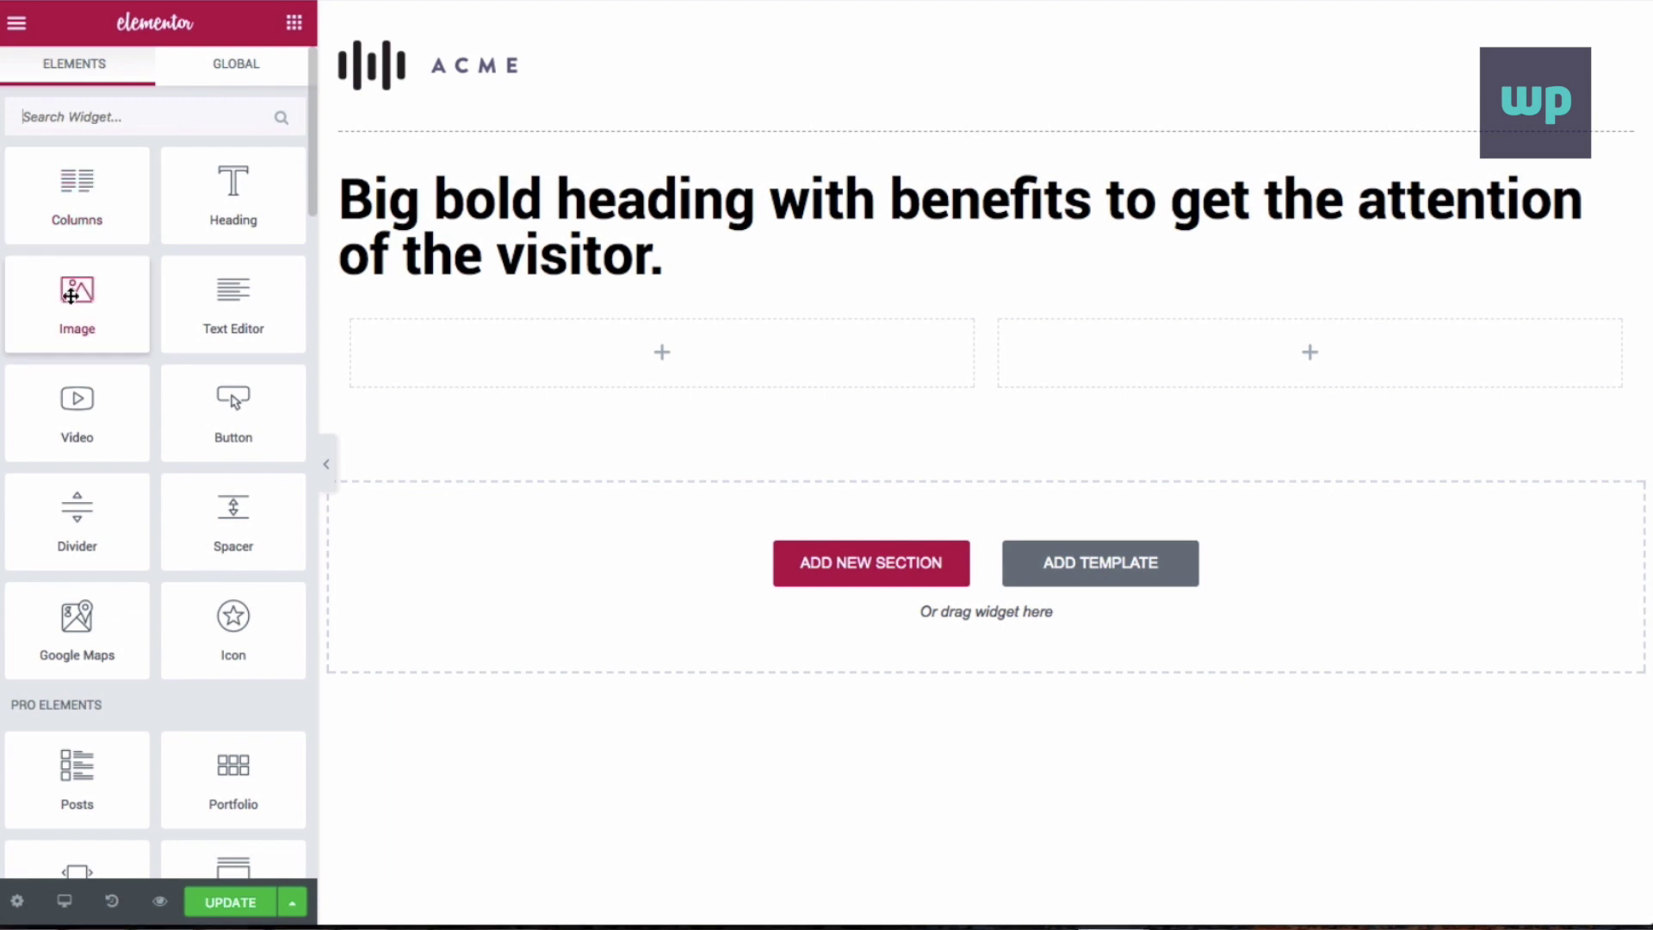
left_click_drag(71, 297, 694, 363)
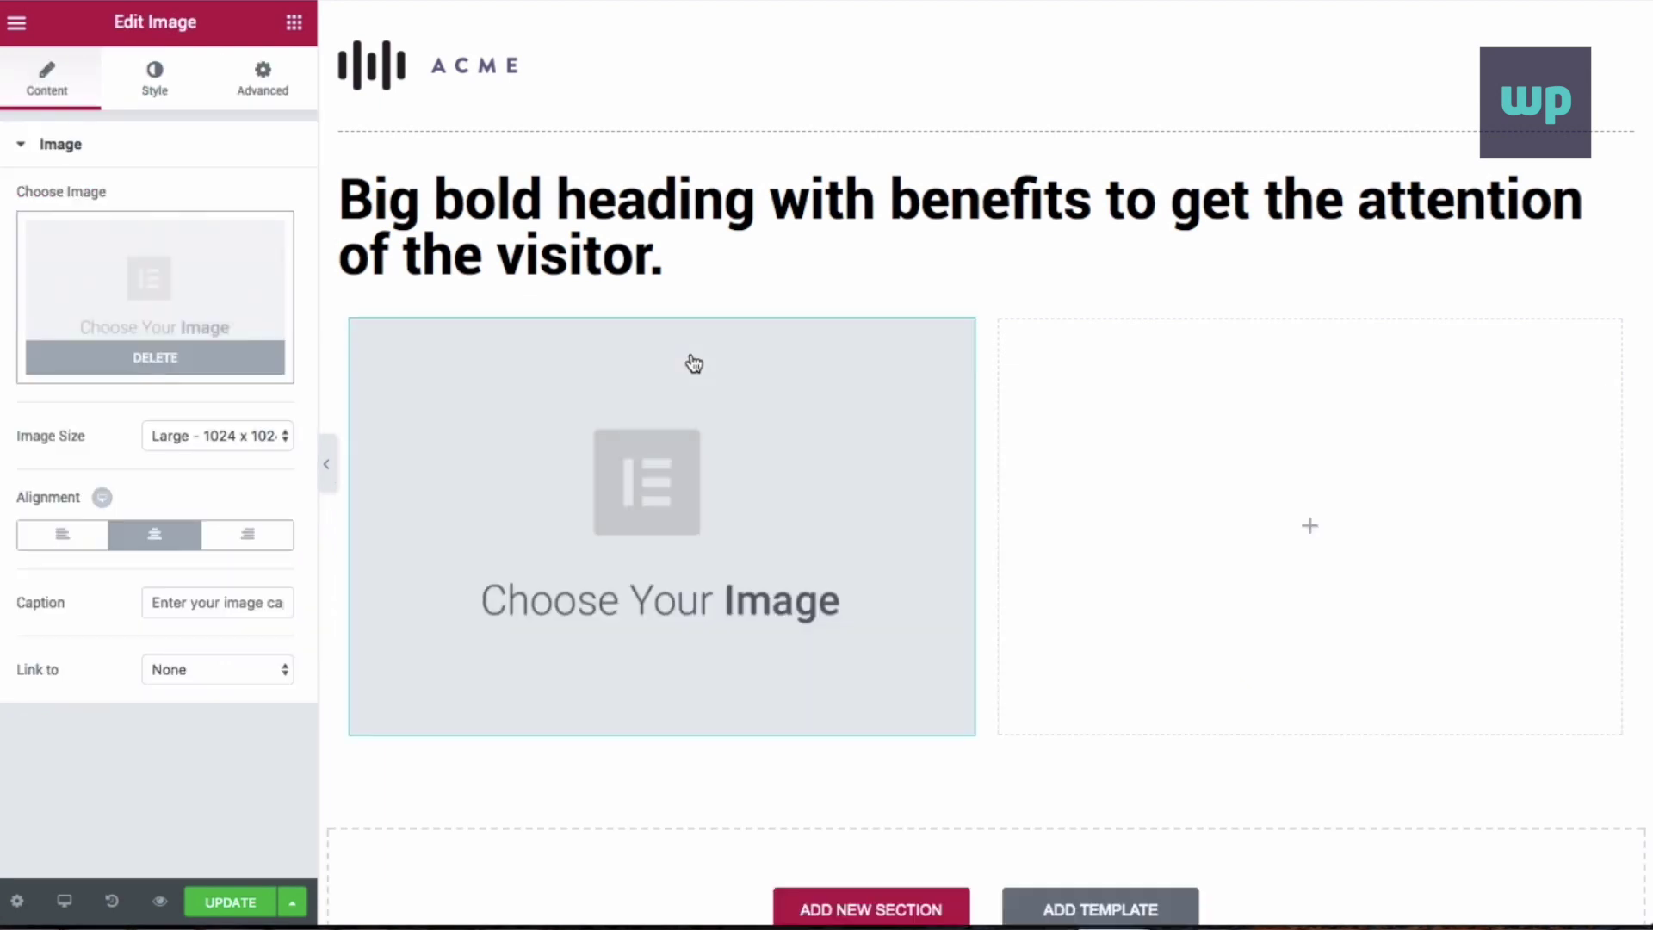
left_click(163, 306)
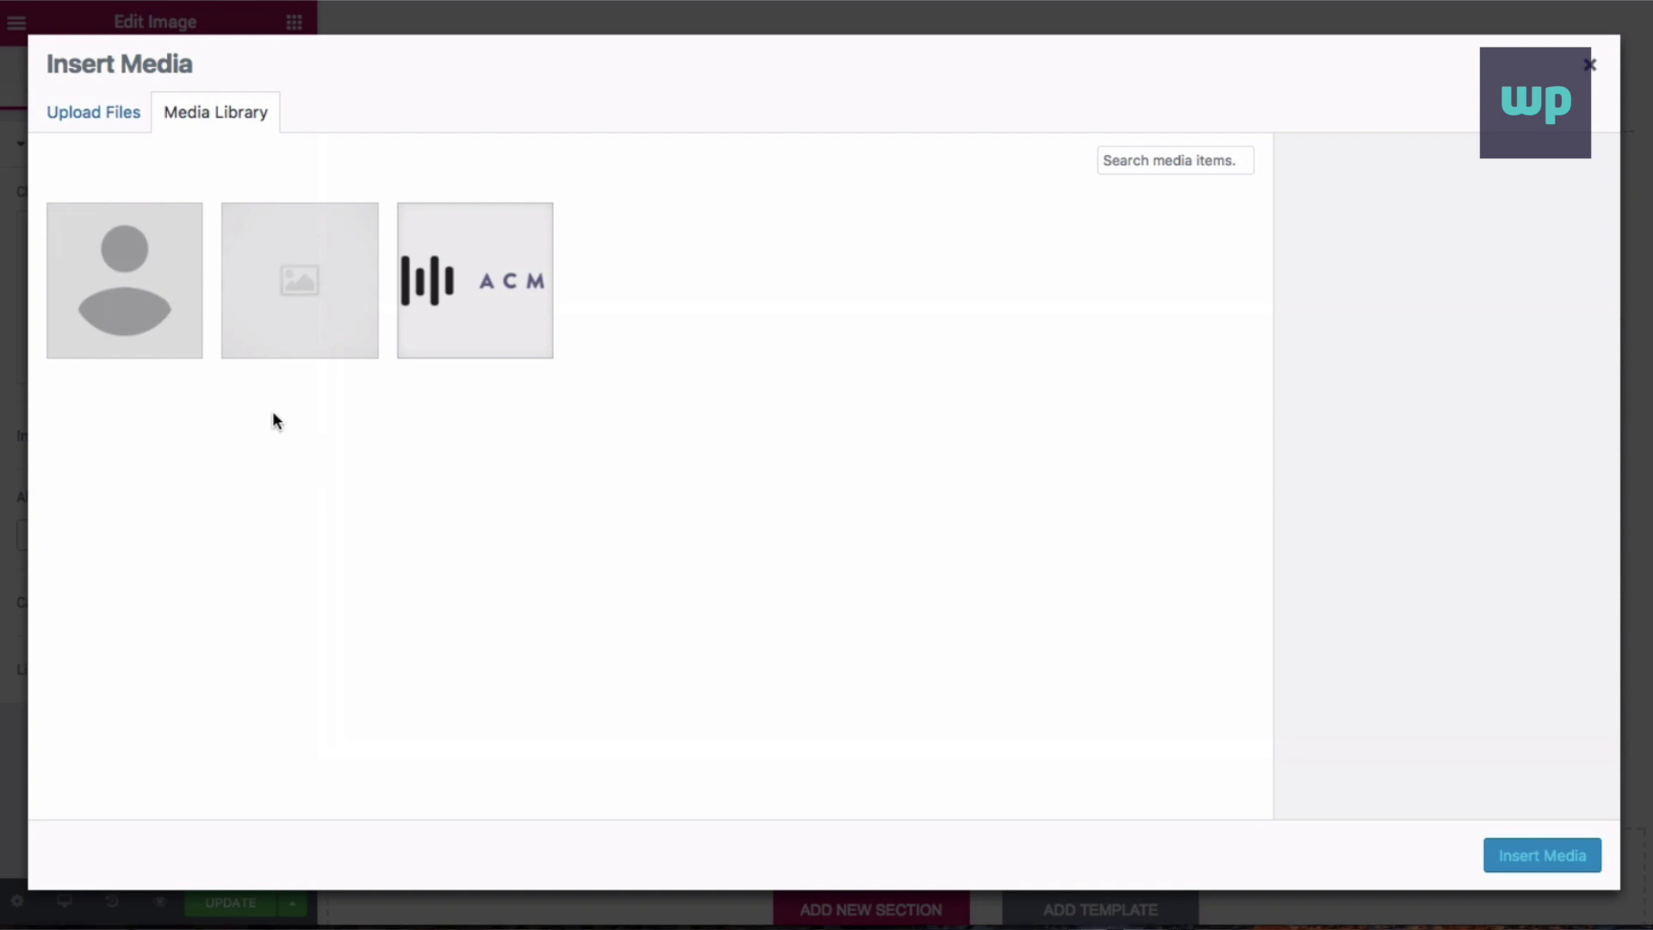
left_click(291, 300)
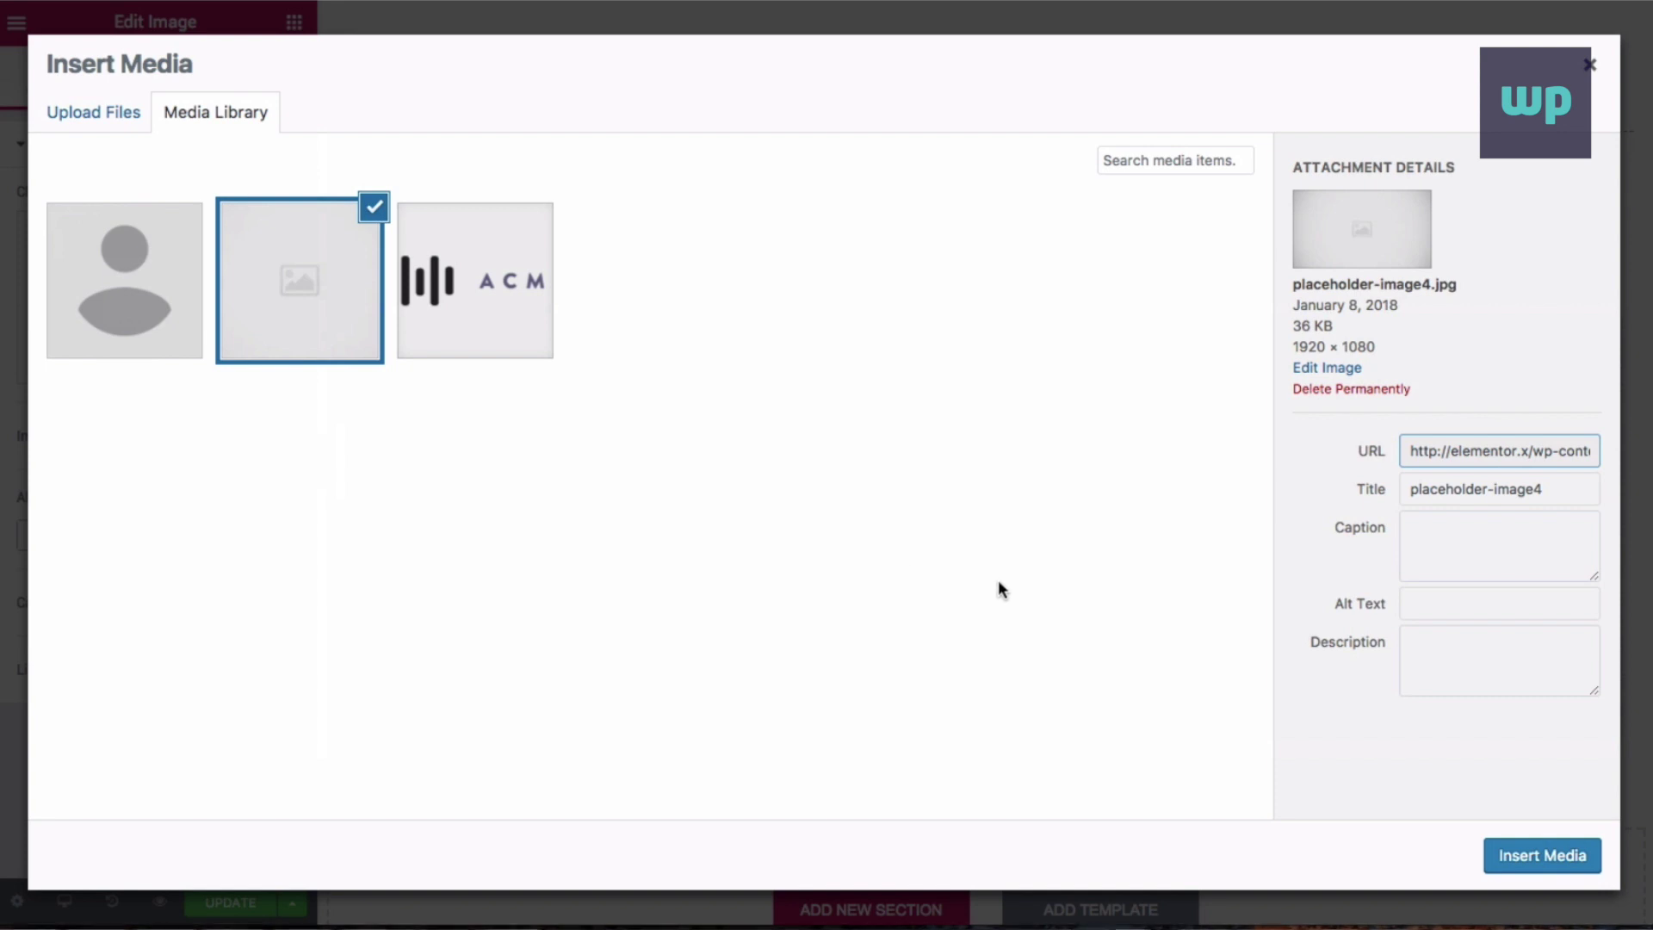
left_click(1519, 856)
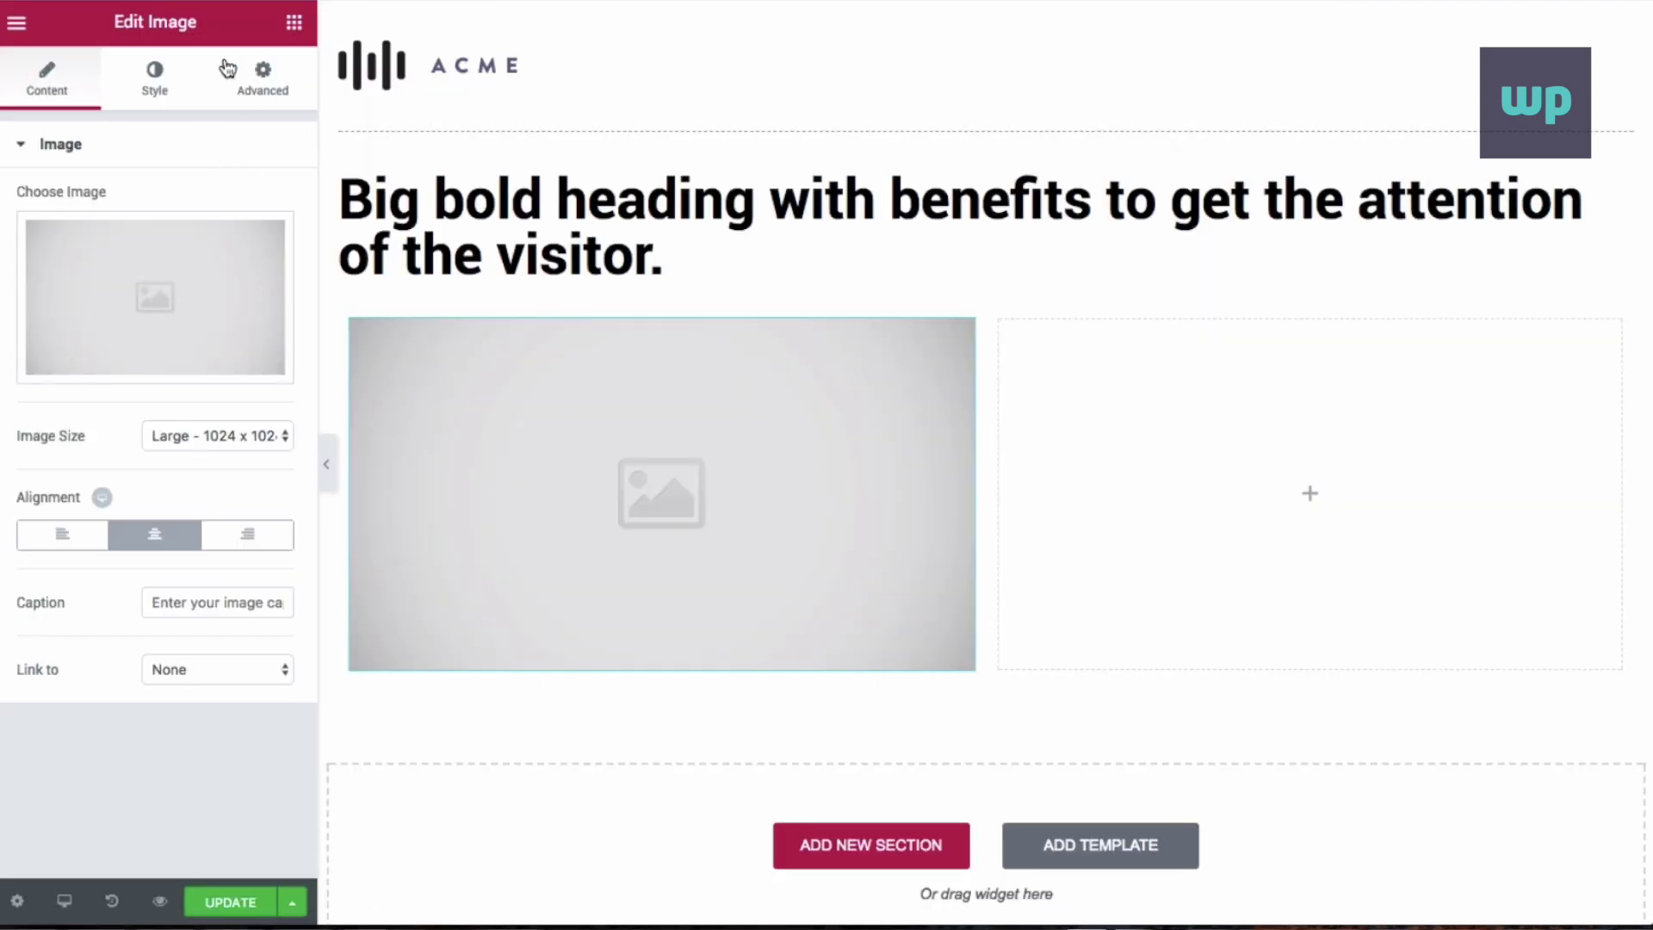
Add a Heading widget in the empty right column reading "Add a subheading to keep their interest"
left_click(297, 24)
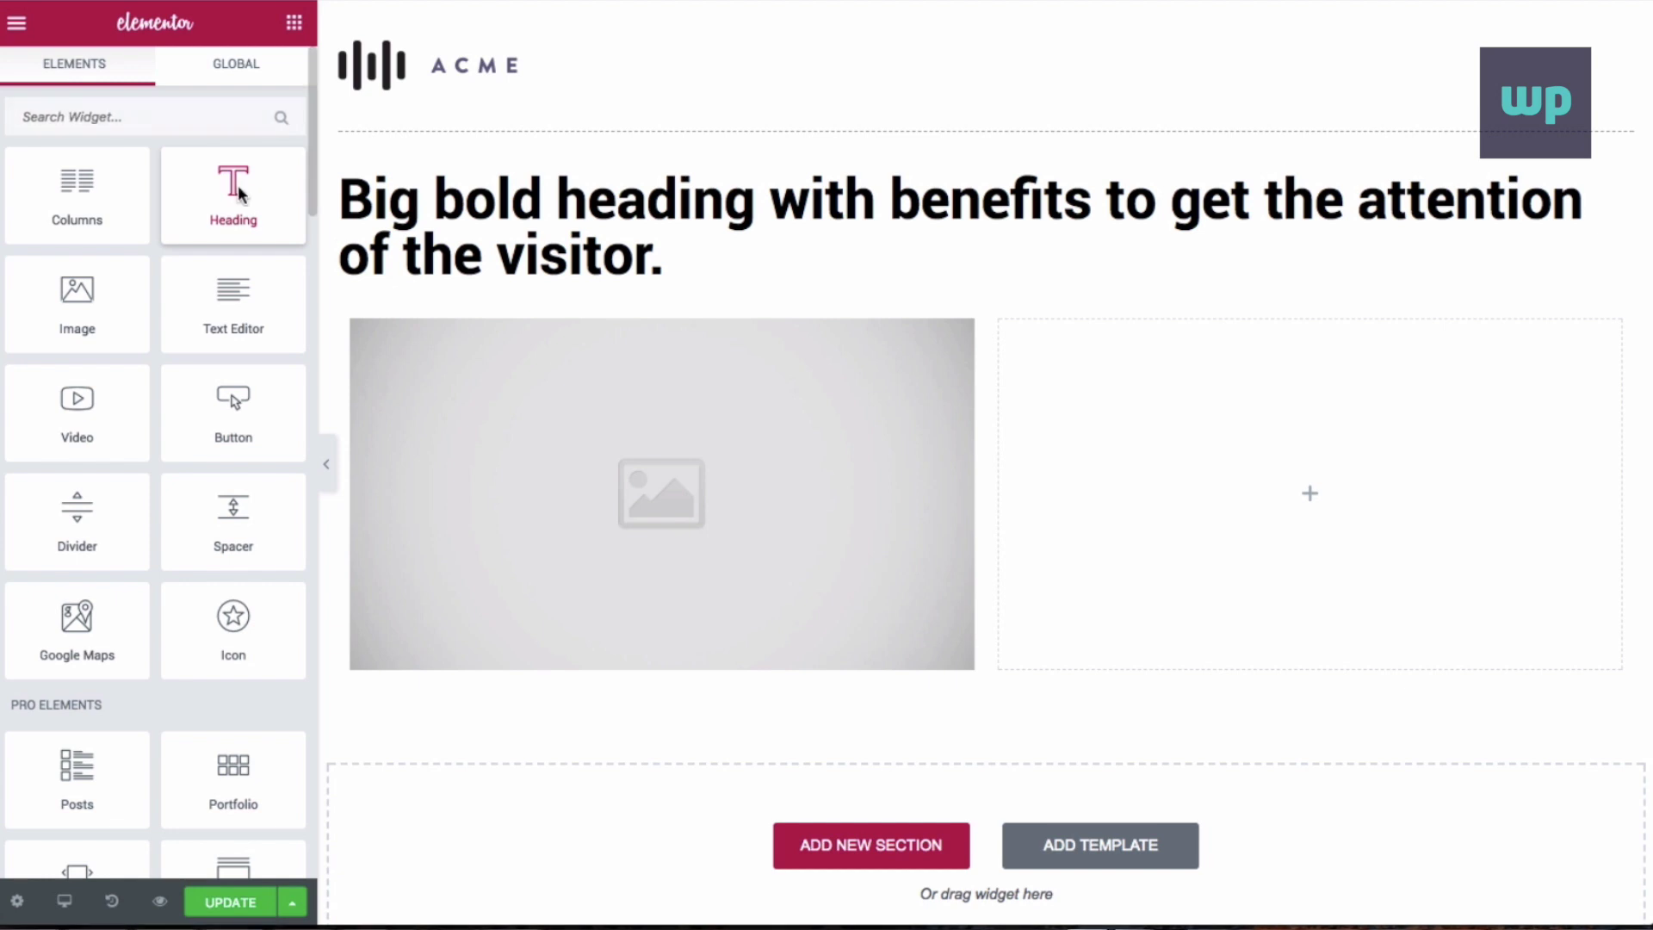
left_click_drag(238, 184, 1129, 353)
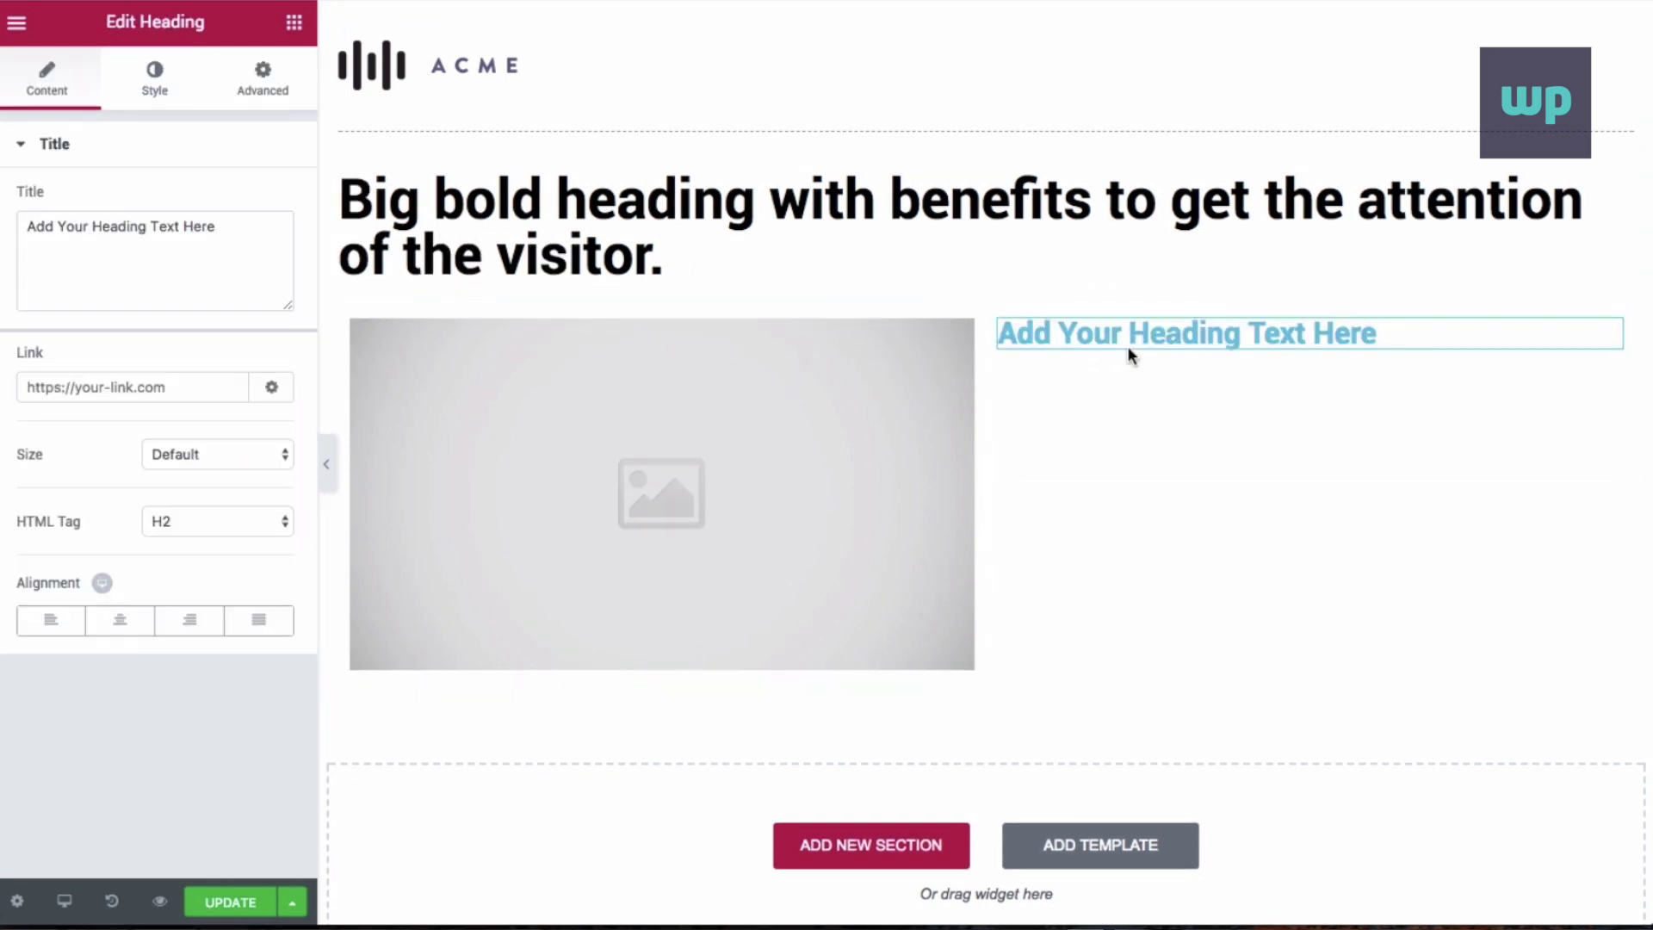
triple_click(1082, 336)
type("Add")
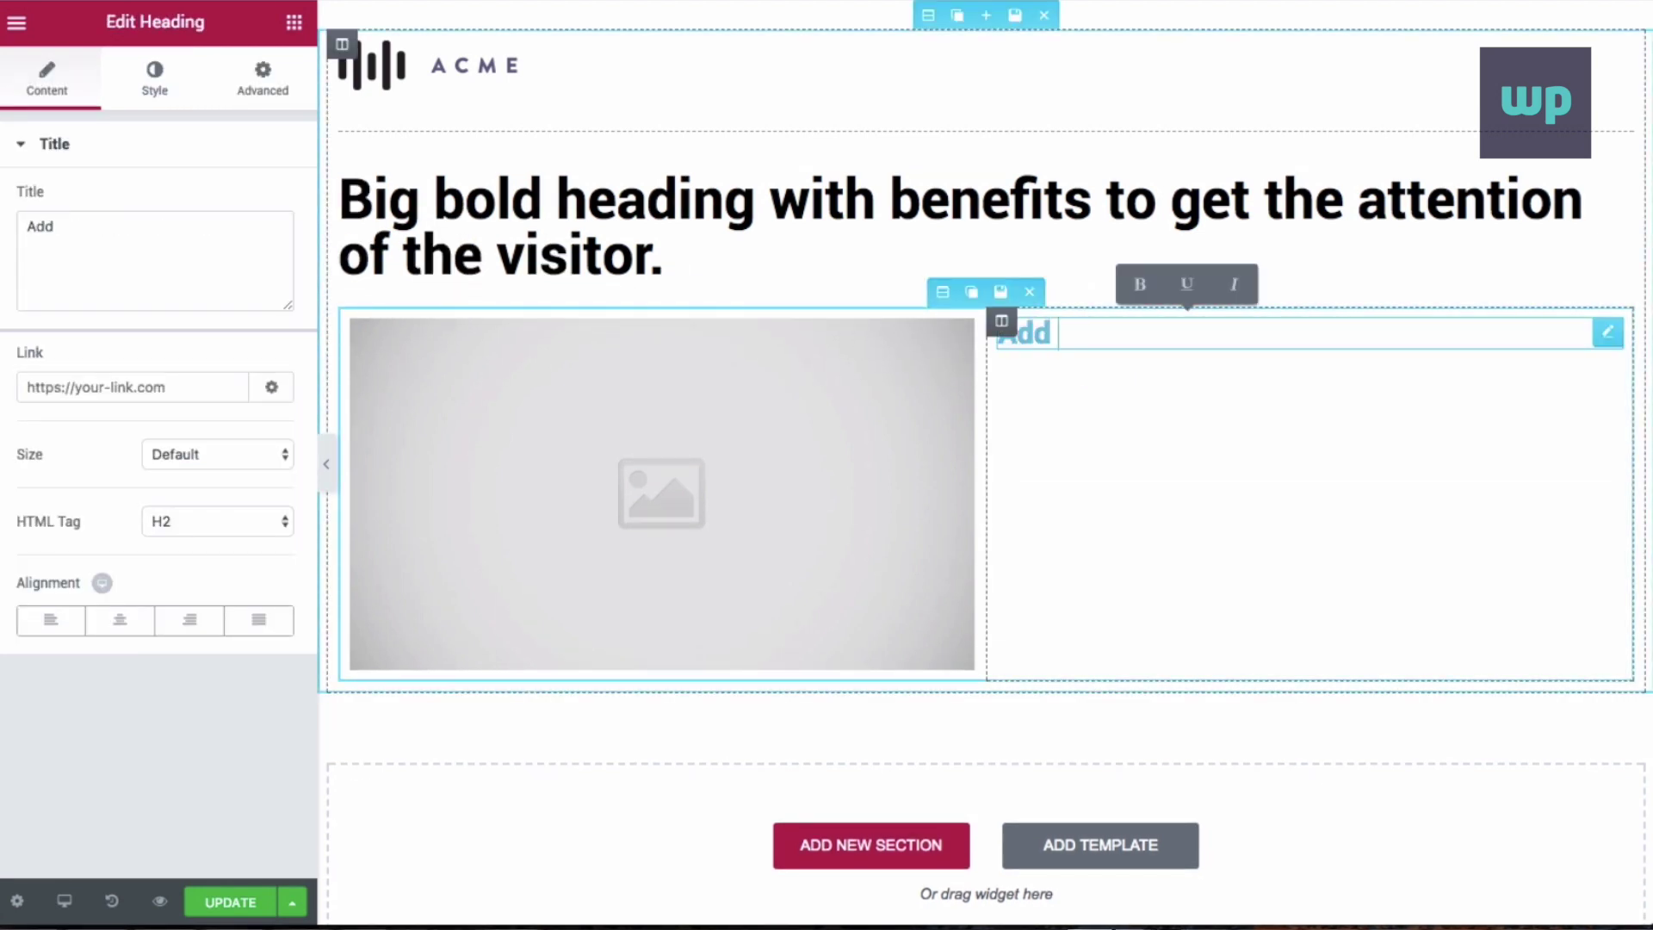
type(" a subheading to")
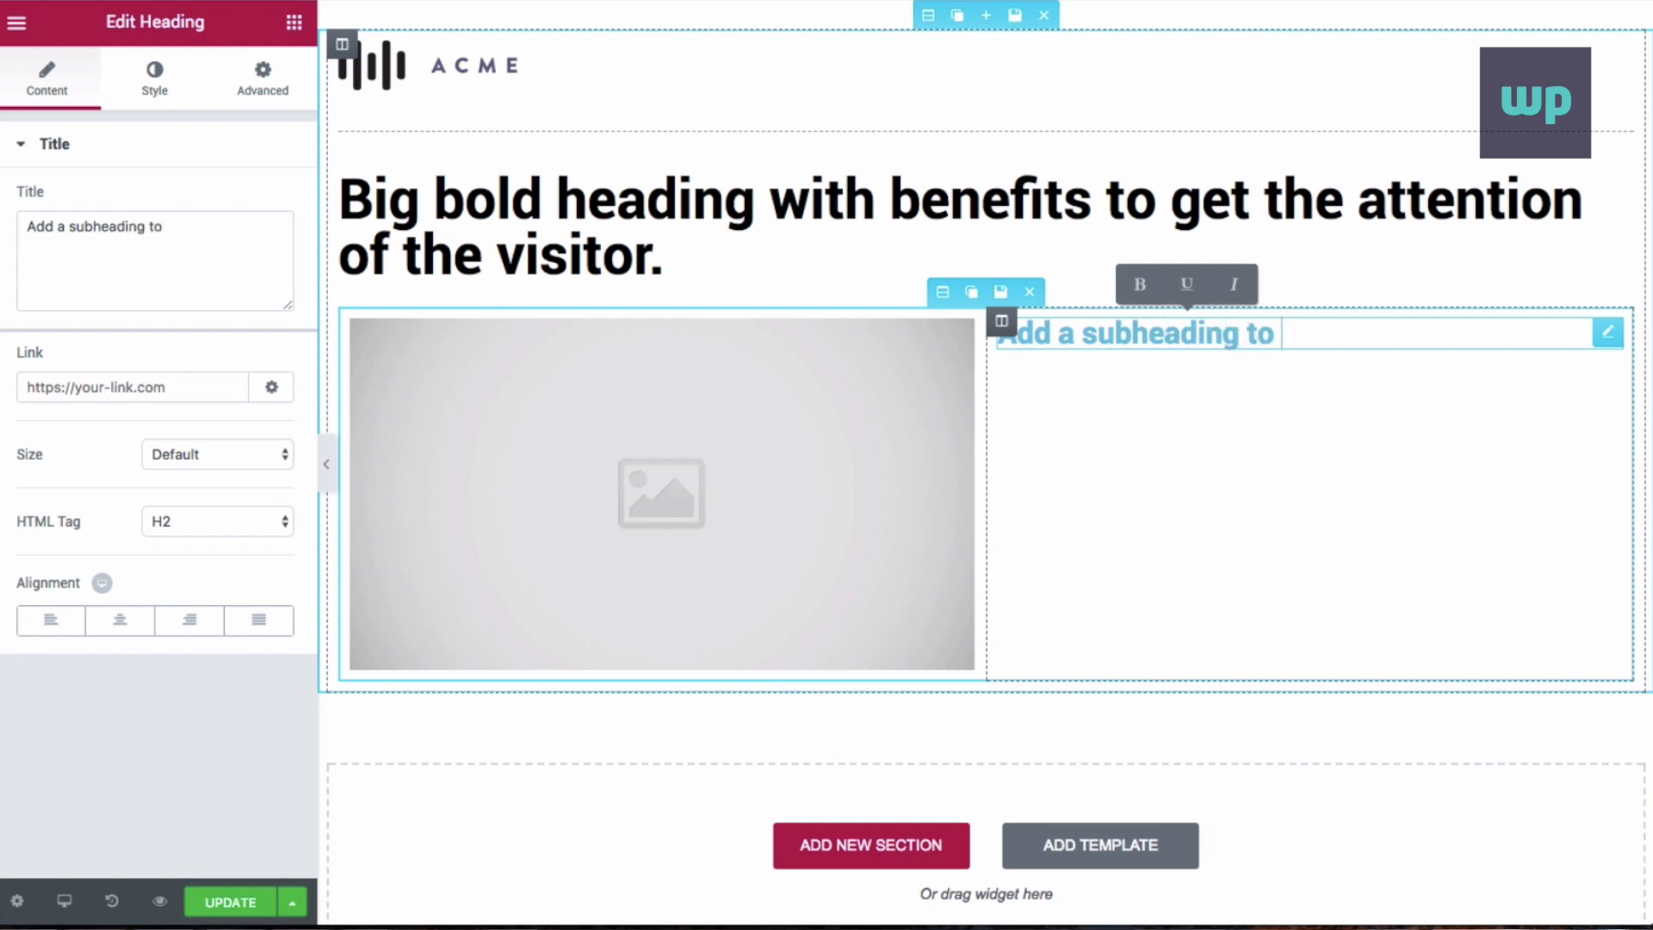
type(" keep their interest")
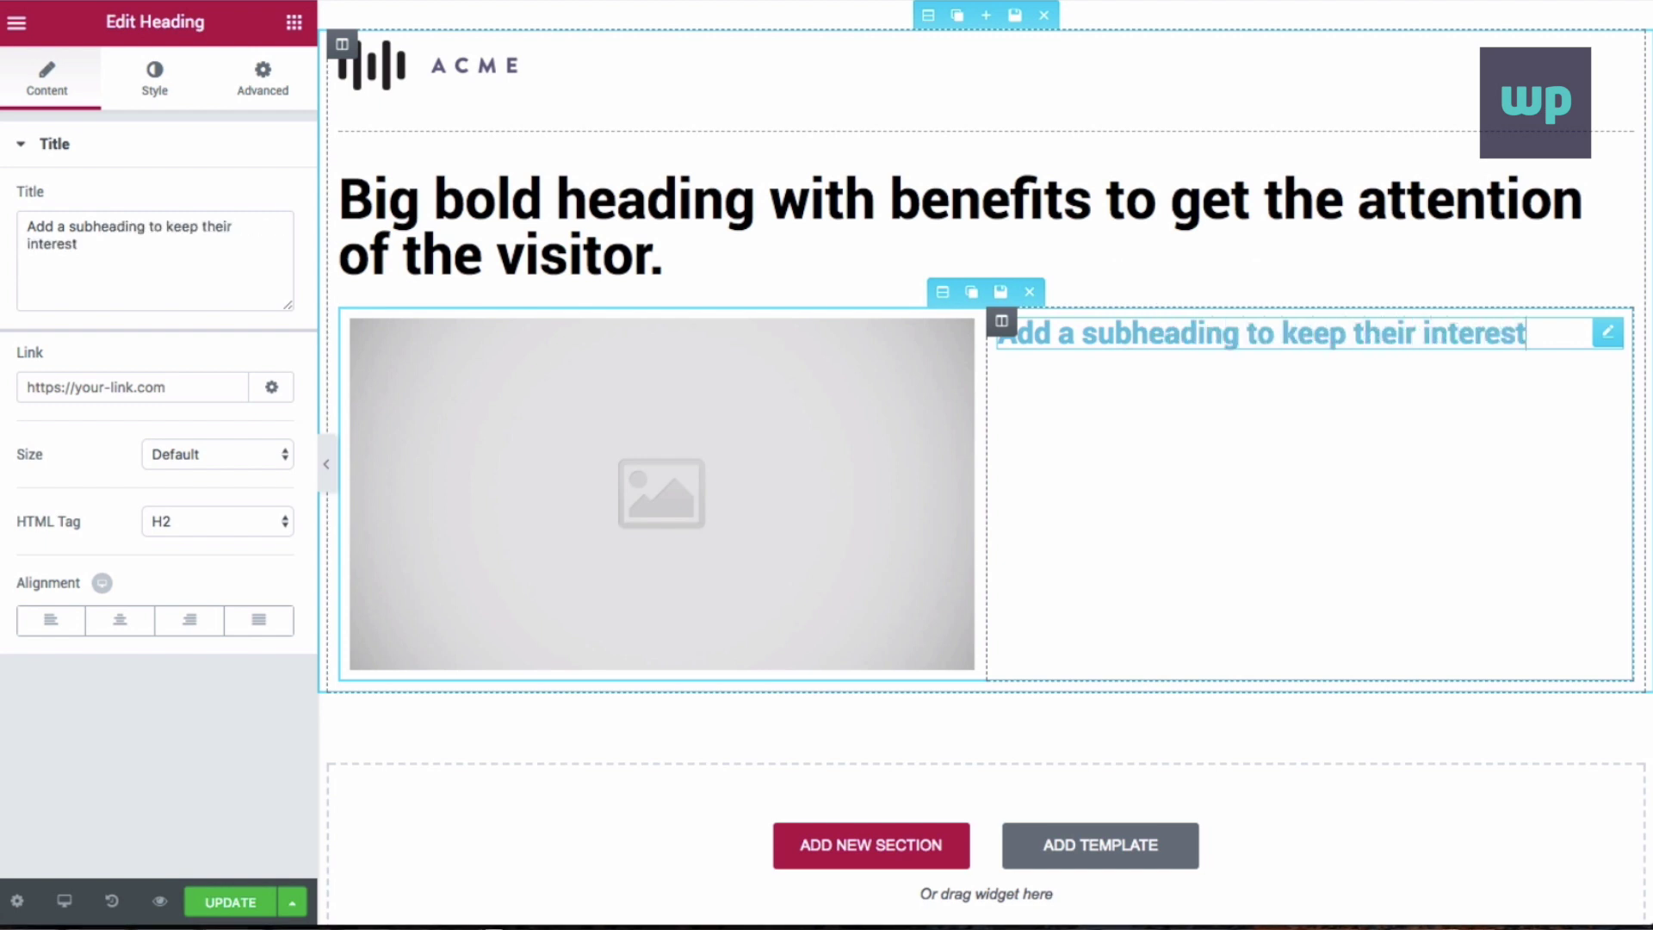
double_click(1148, 334)
left_click(1148, 334)
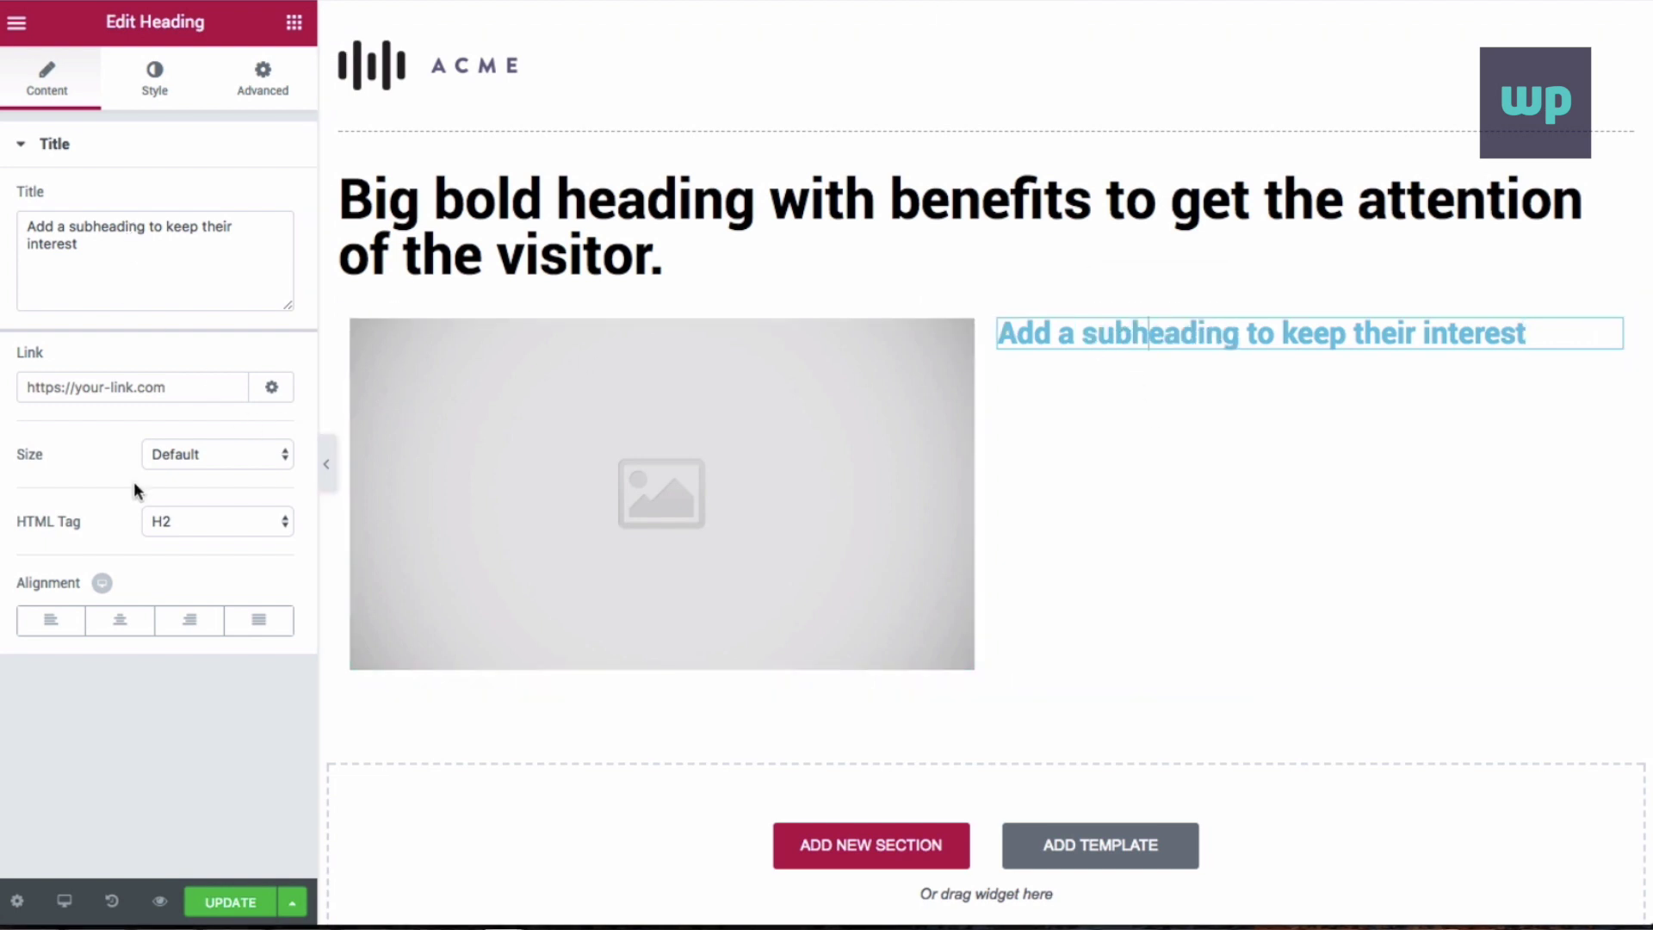
Try the H3 HTML tag on the subheading and return it to H2
left_click(176, 518)
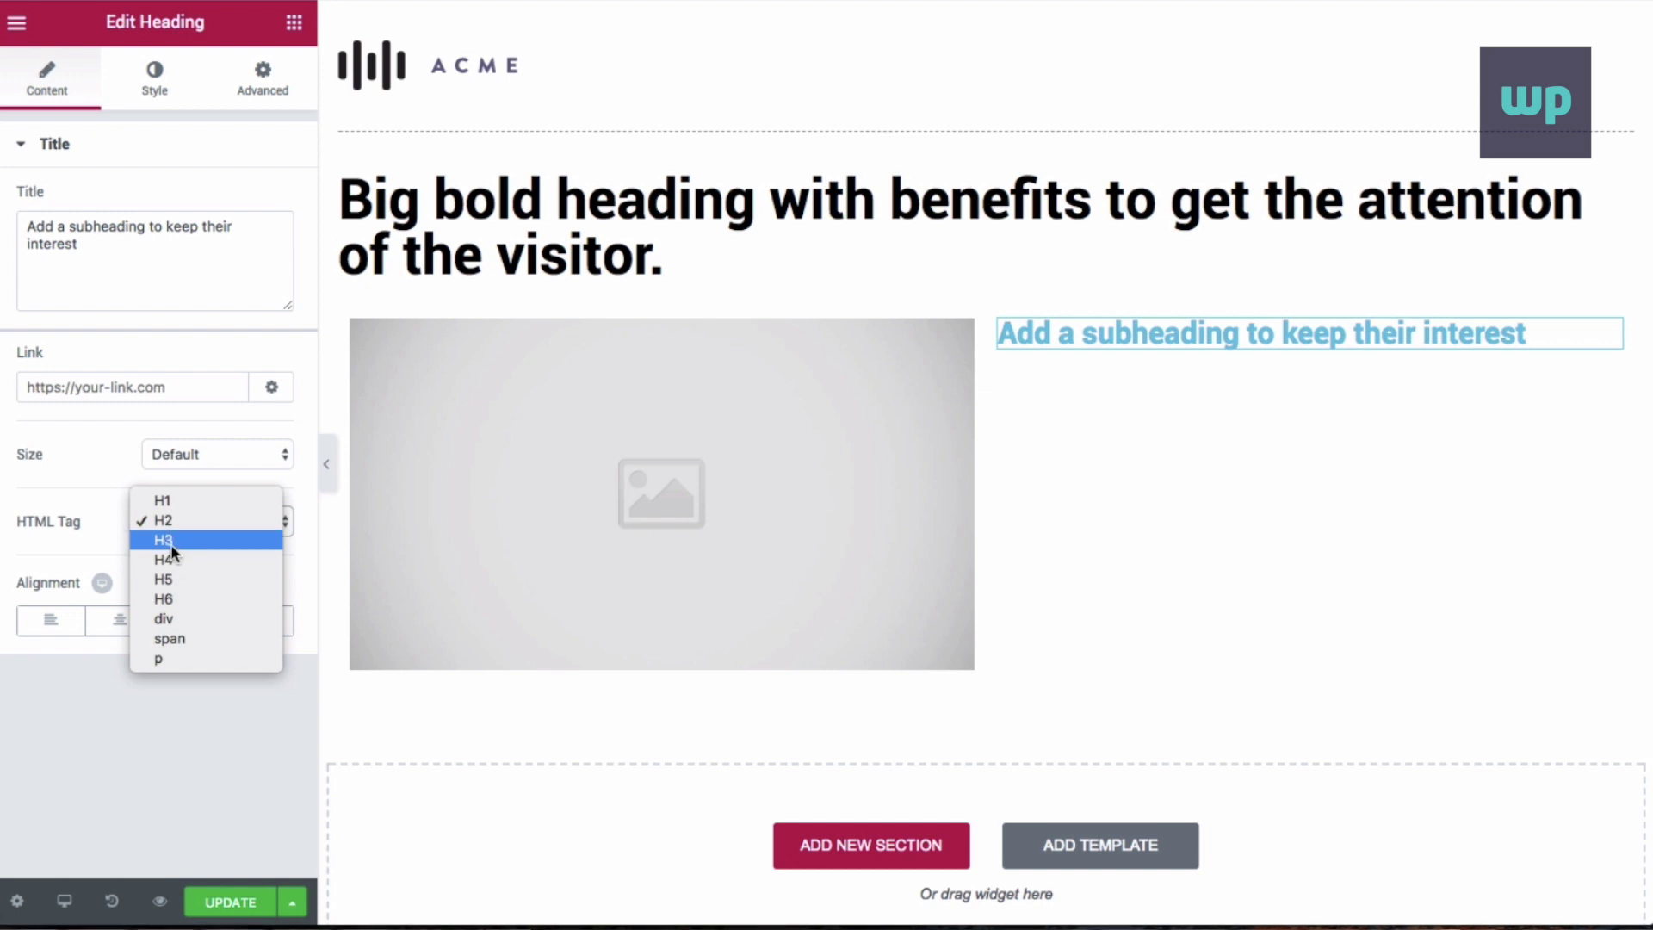
left_click(170, 543)
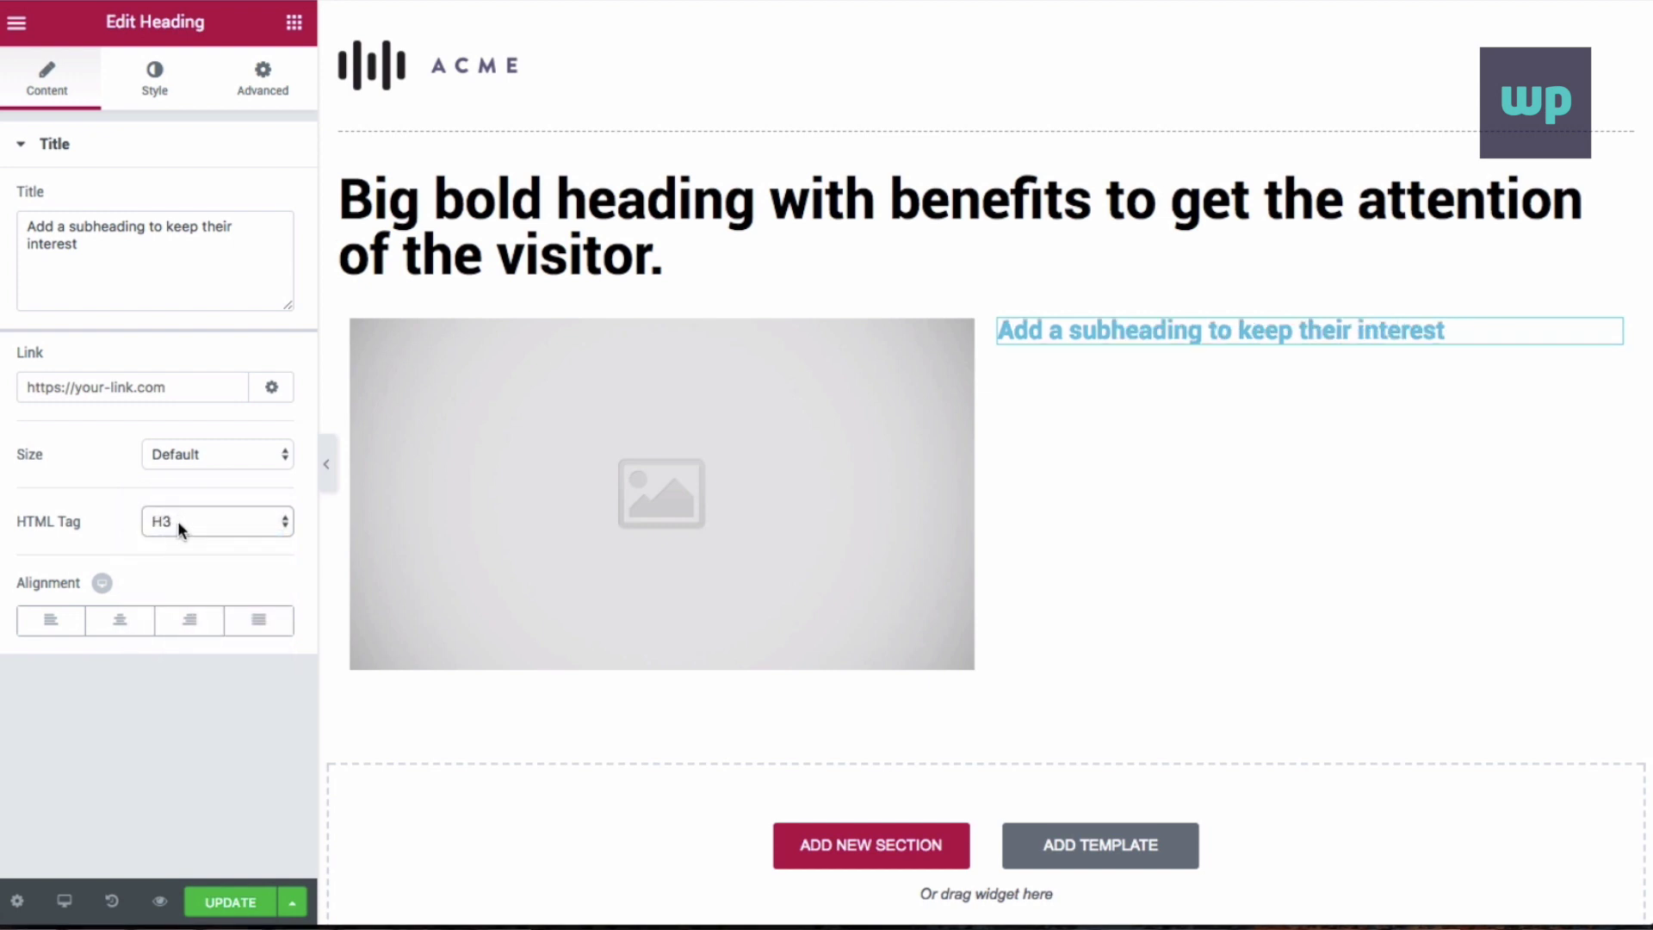
left_click(177, 521)
left_click(172, 499)
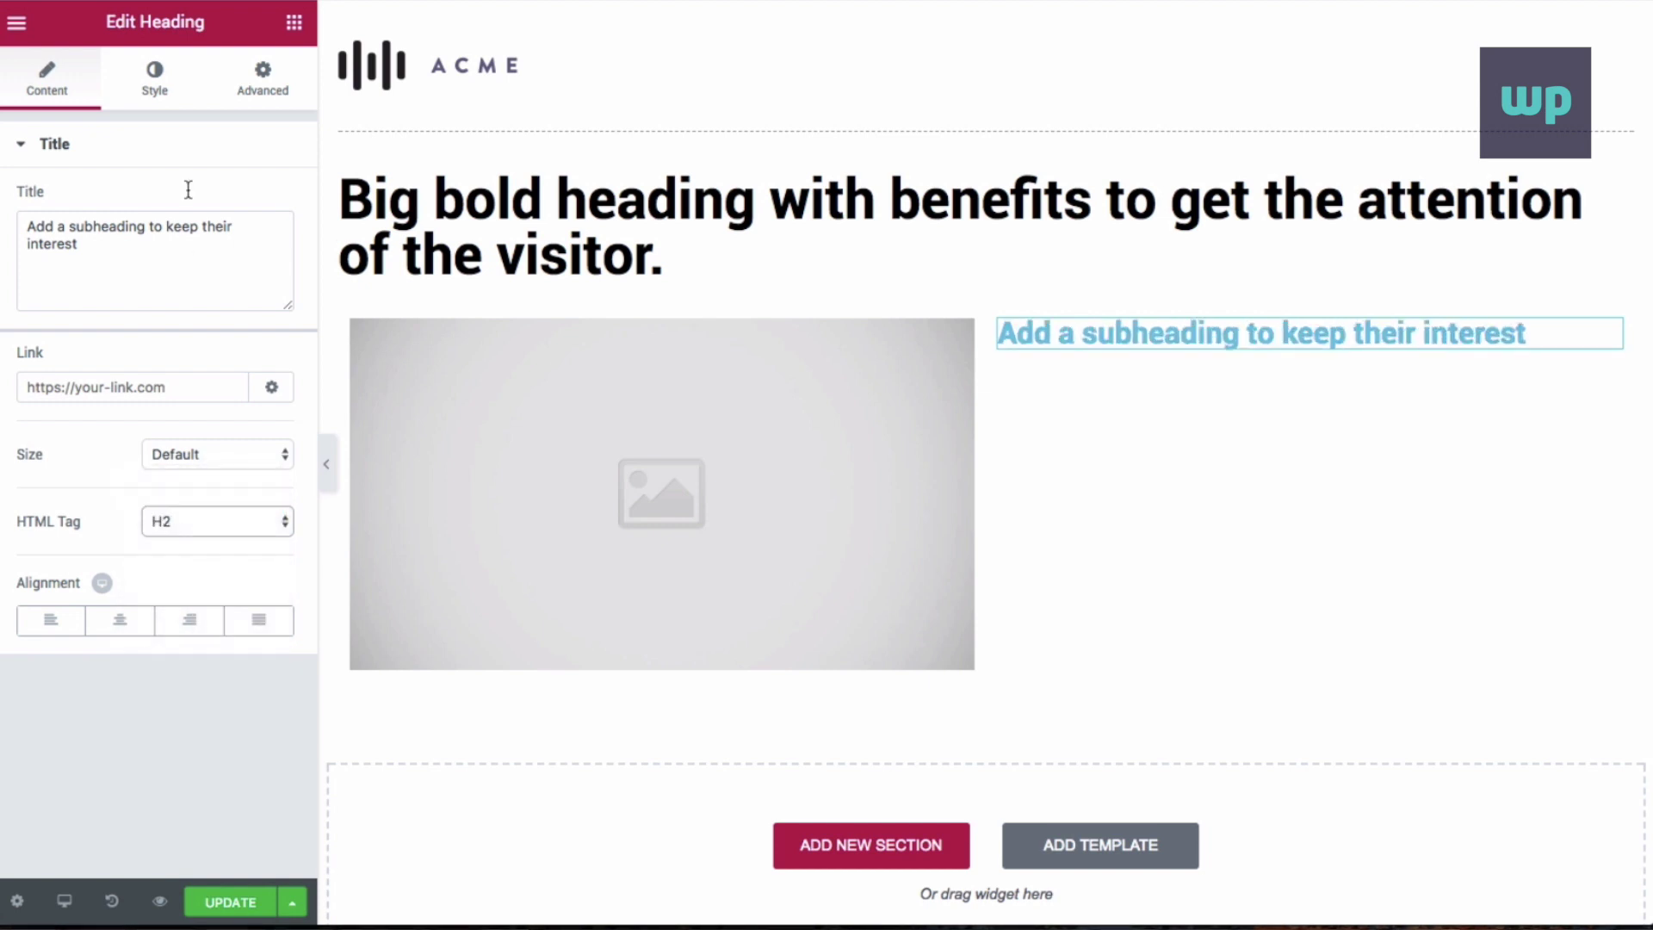
Set the subheading's text color to black, #000000
left_click(156, 79)
left_click(264, 202)
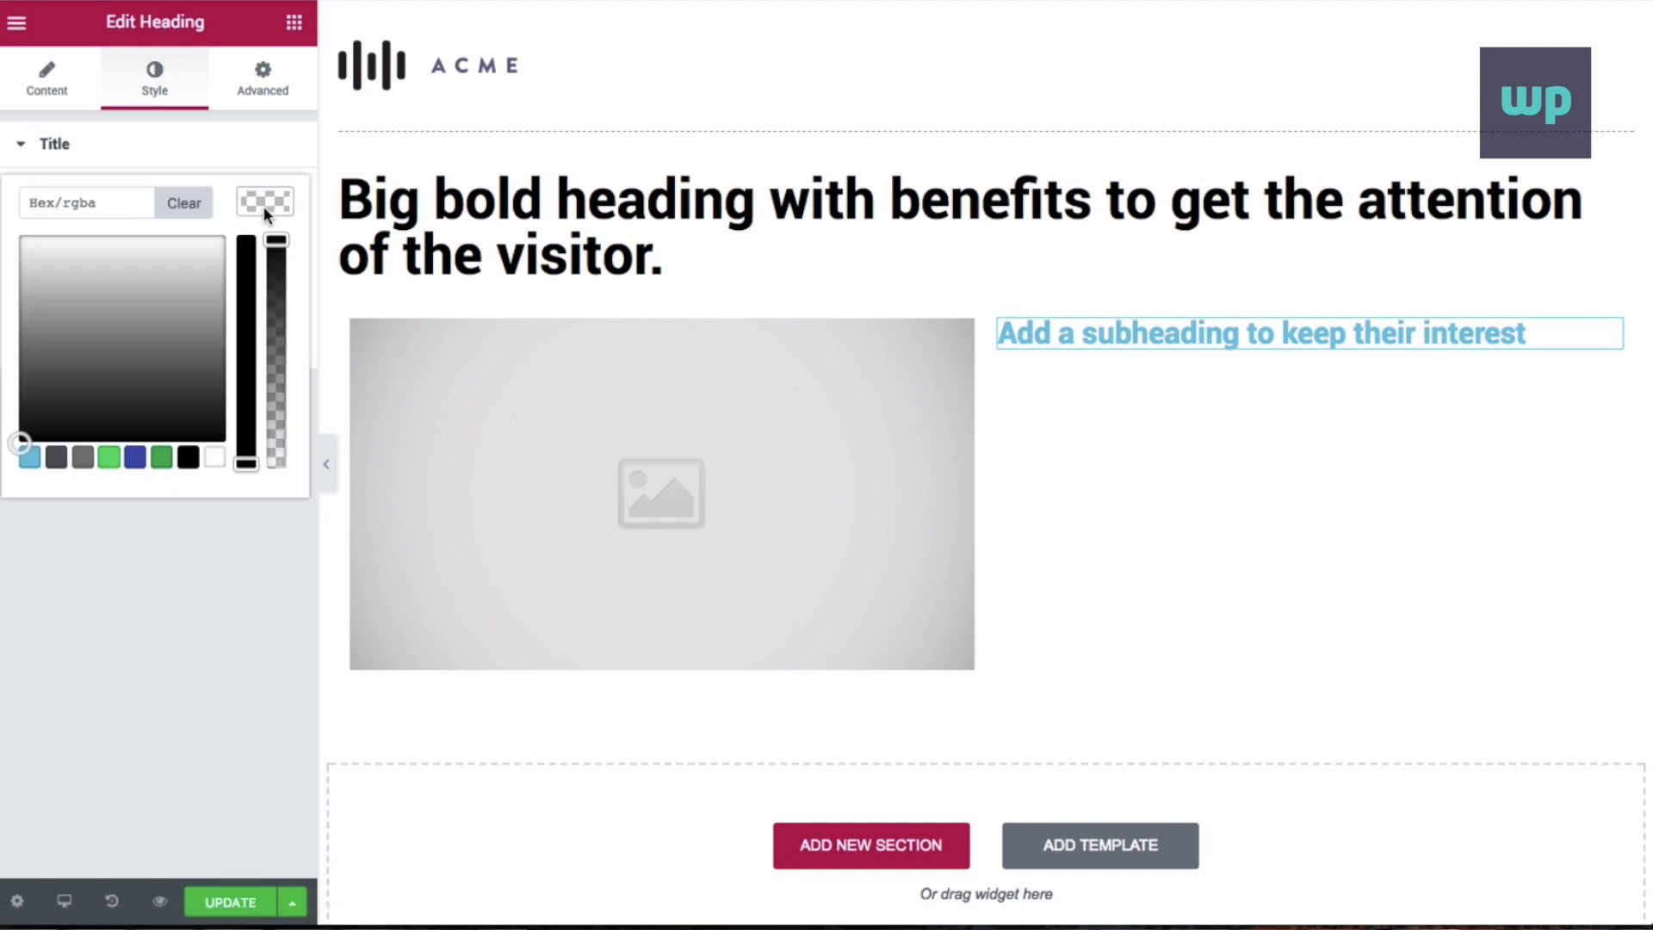
left_click(188, 458)
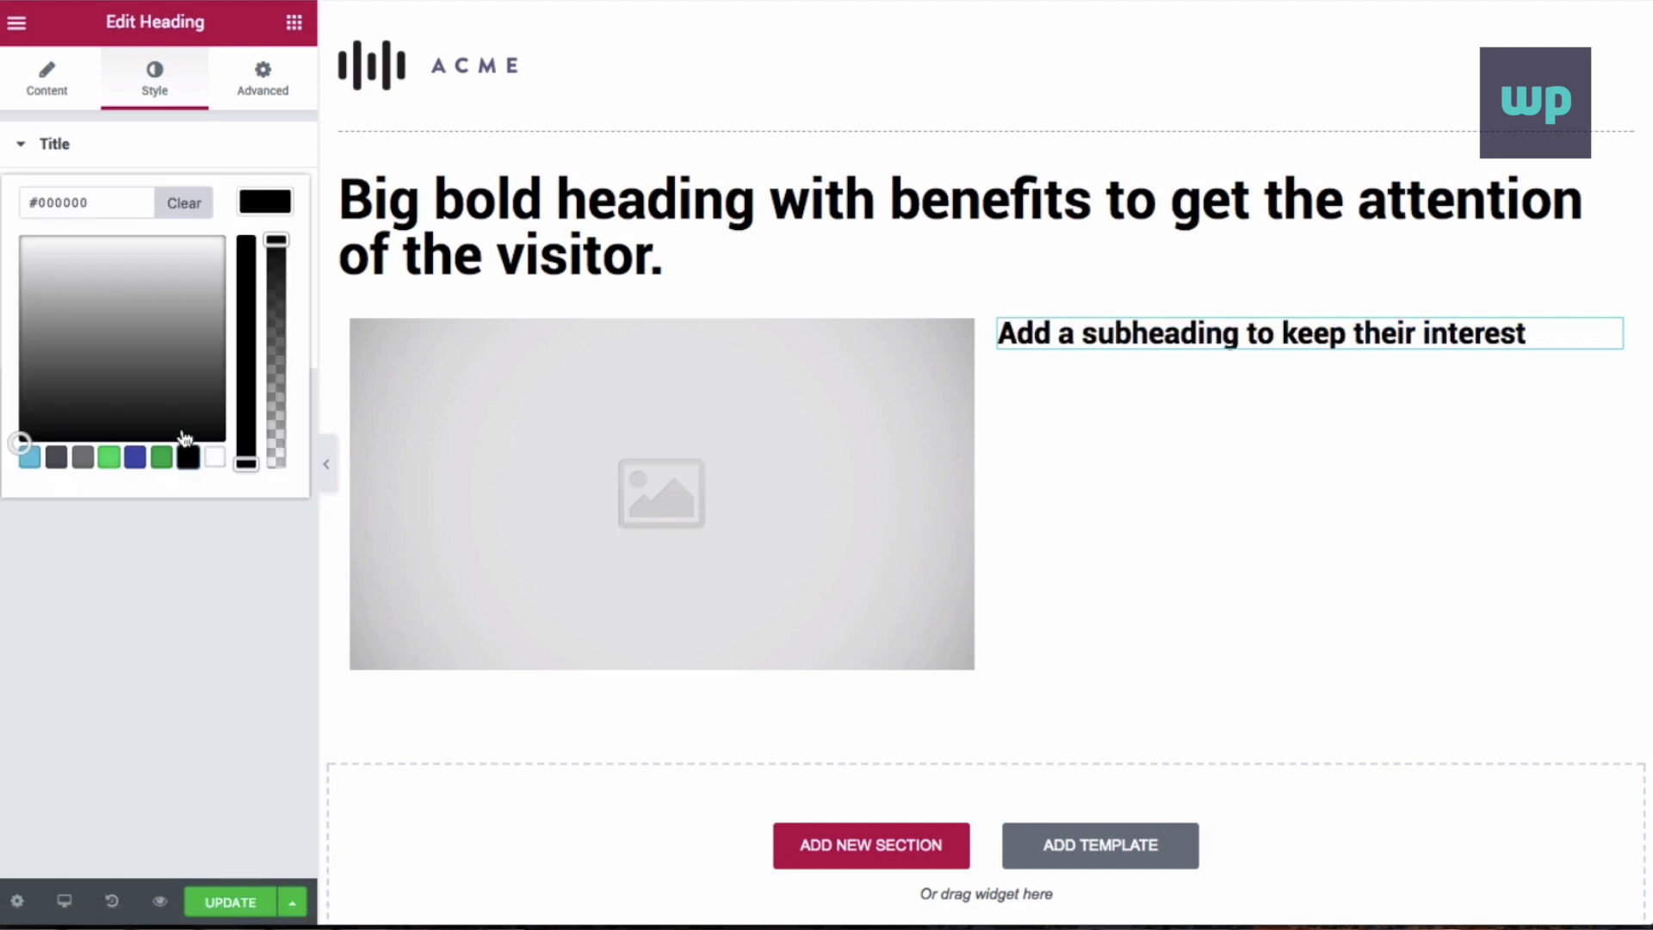
Add a Text Editor widget below the subheading reading "Add a short paragraph here to increase their desire for the offer we are making"
left_click(294, 22)
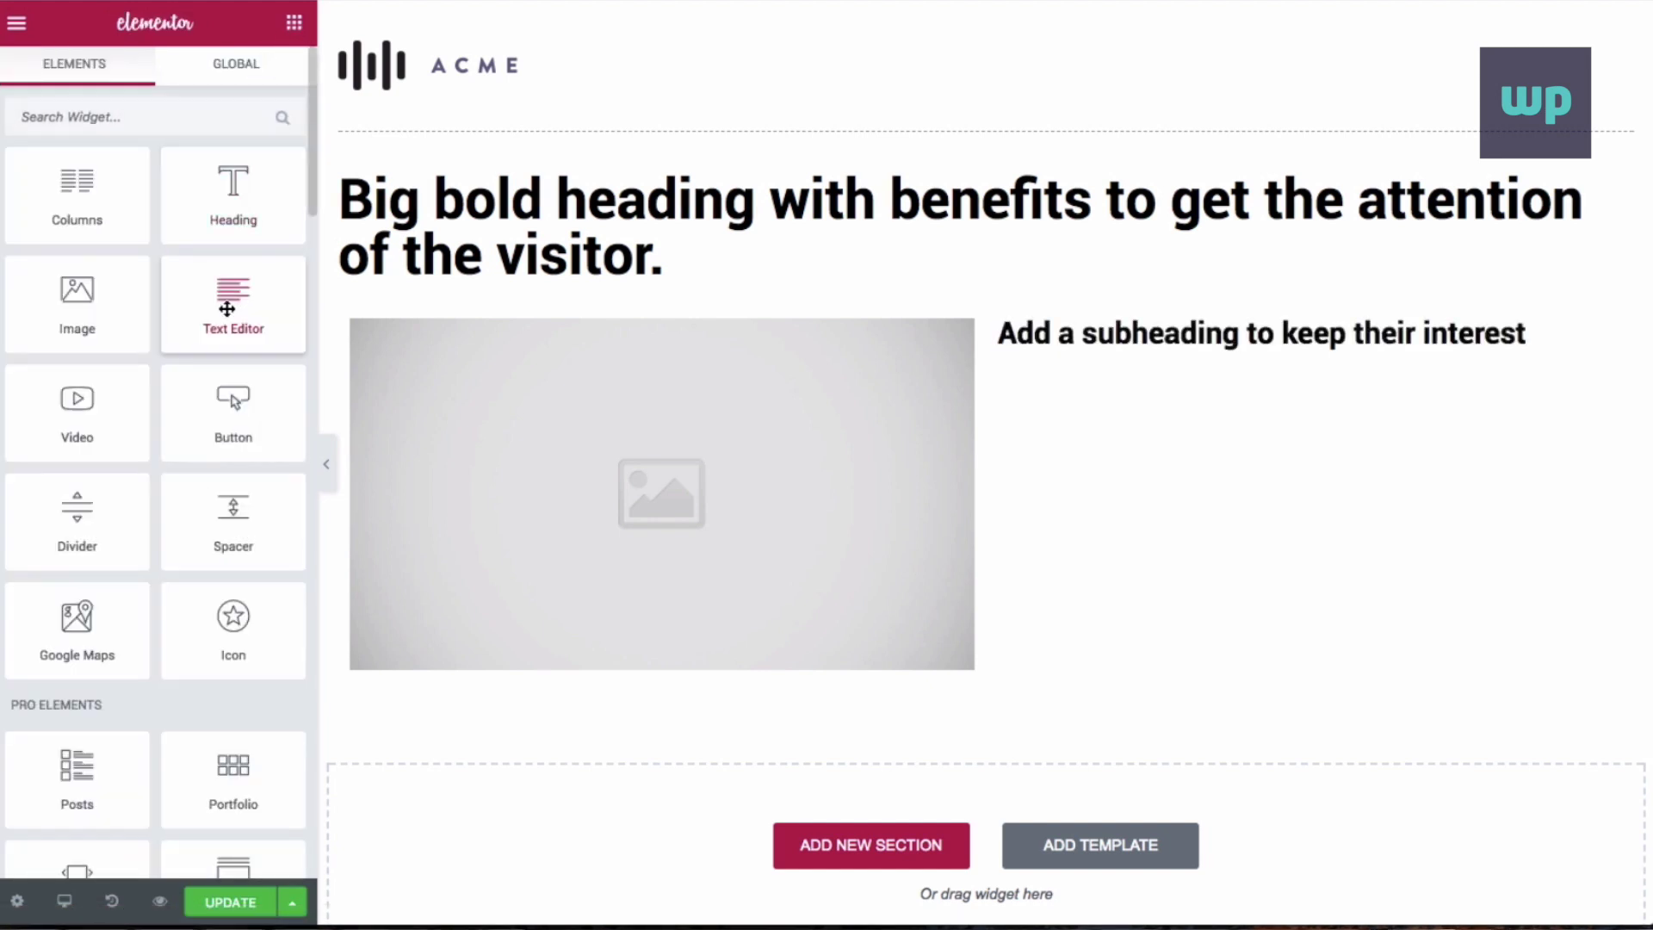
left_click_drag(225, 286, 1121, 353)
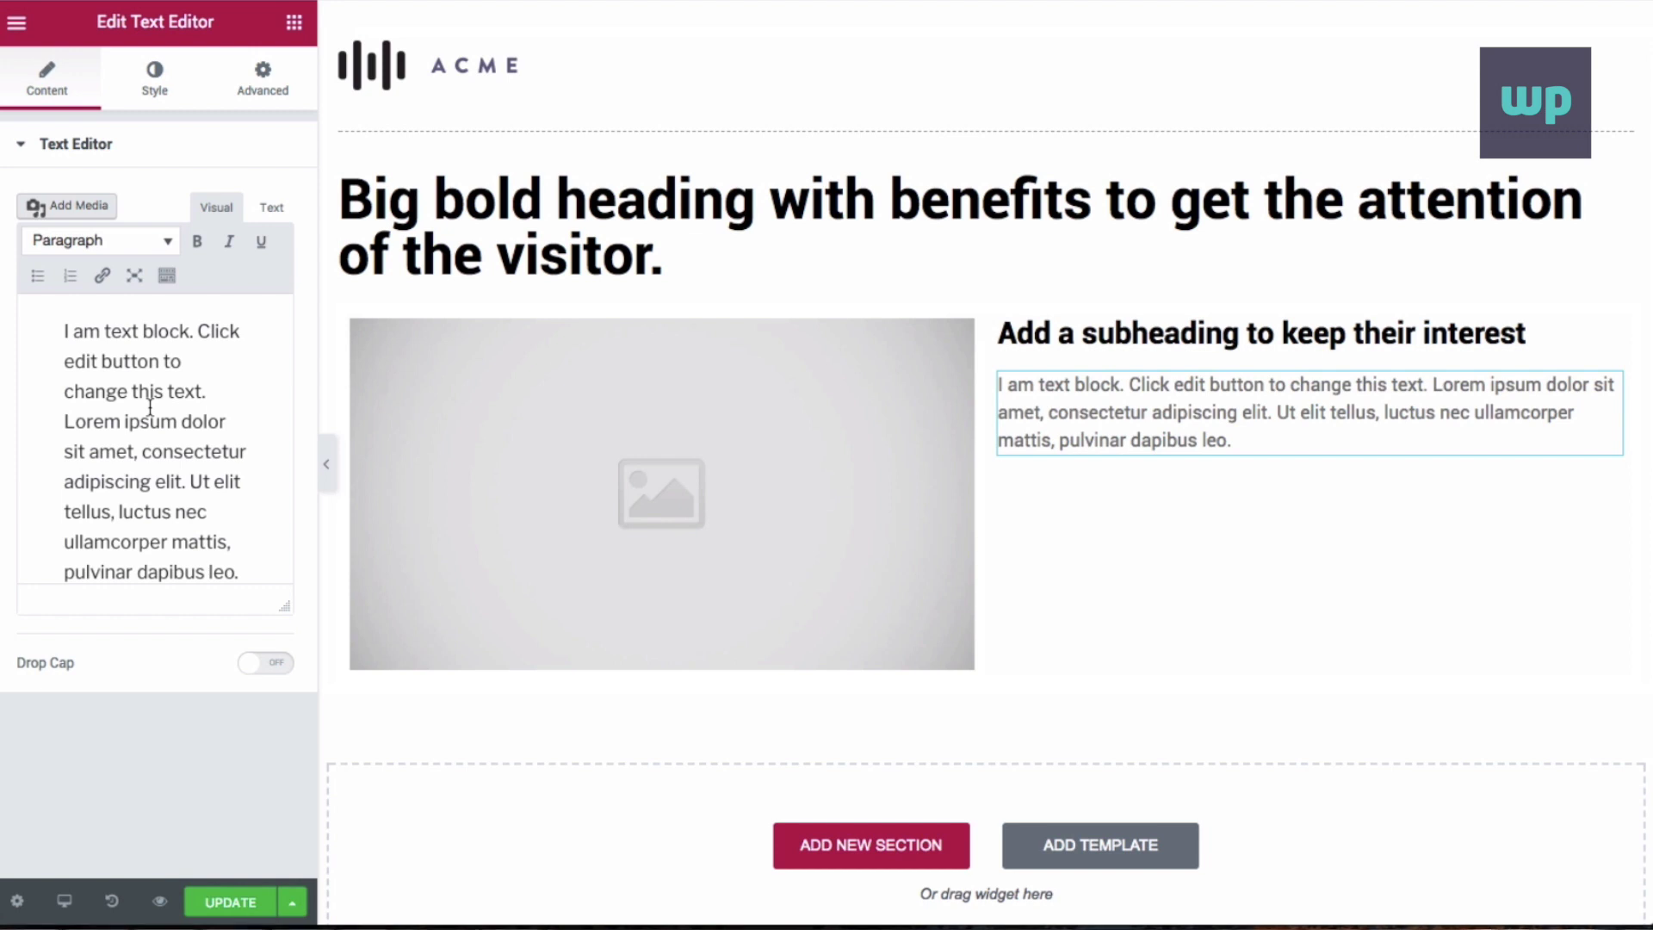
triple_click(151, 407)
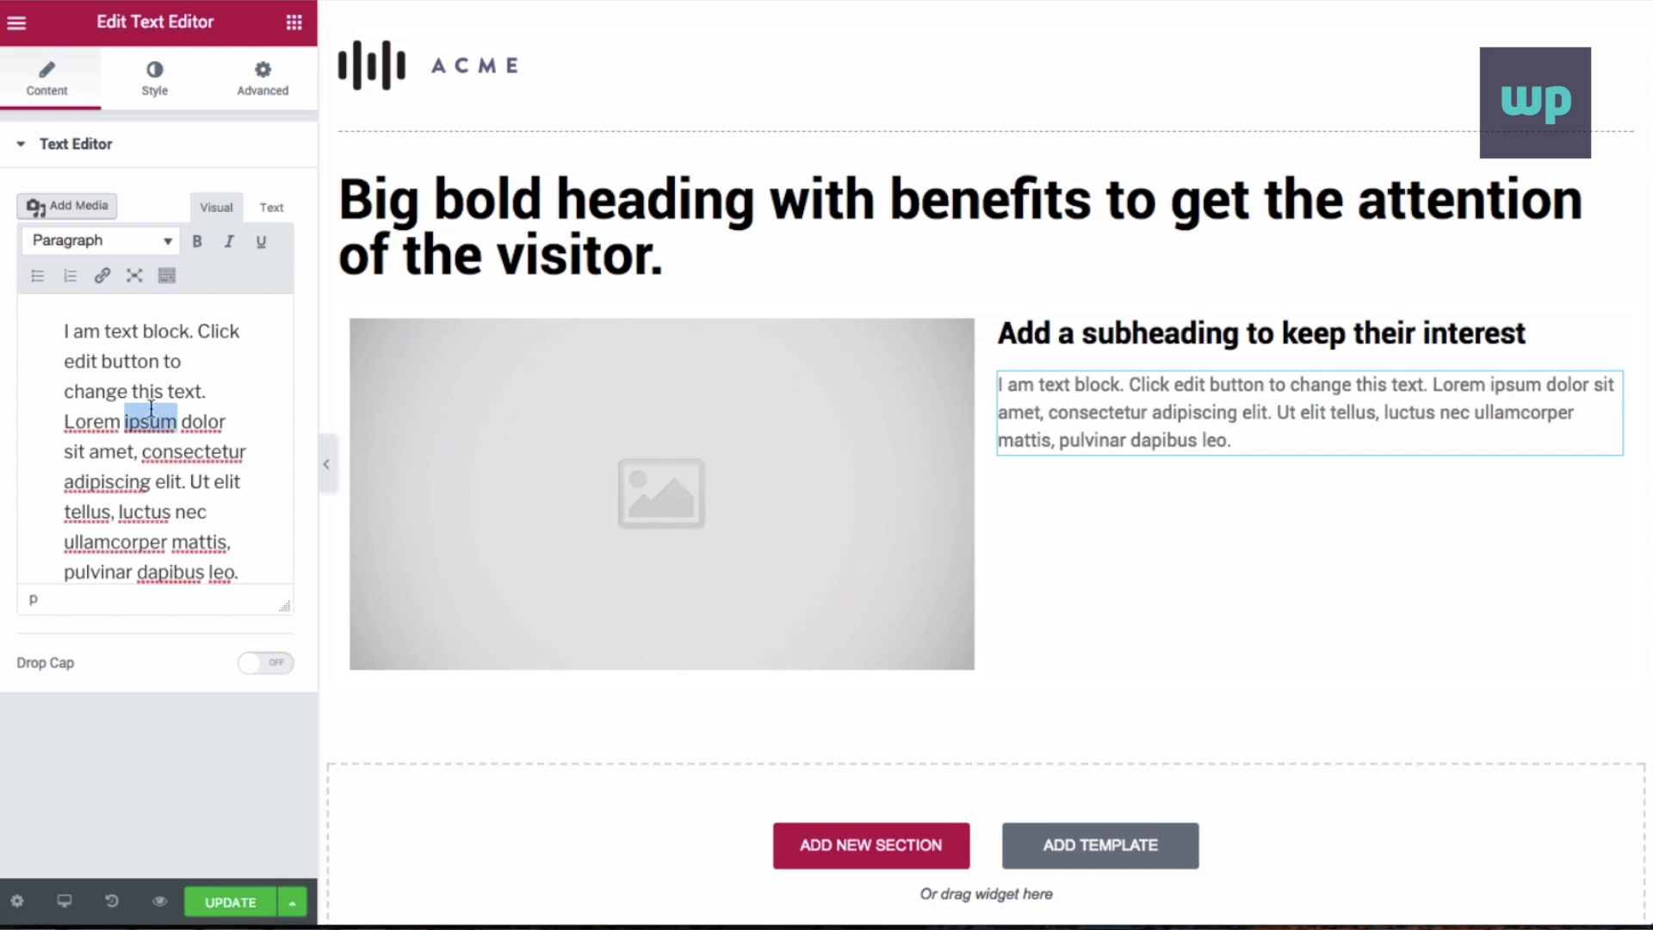
type("Add a sh")
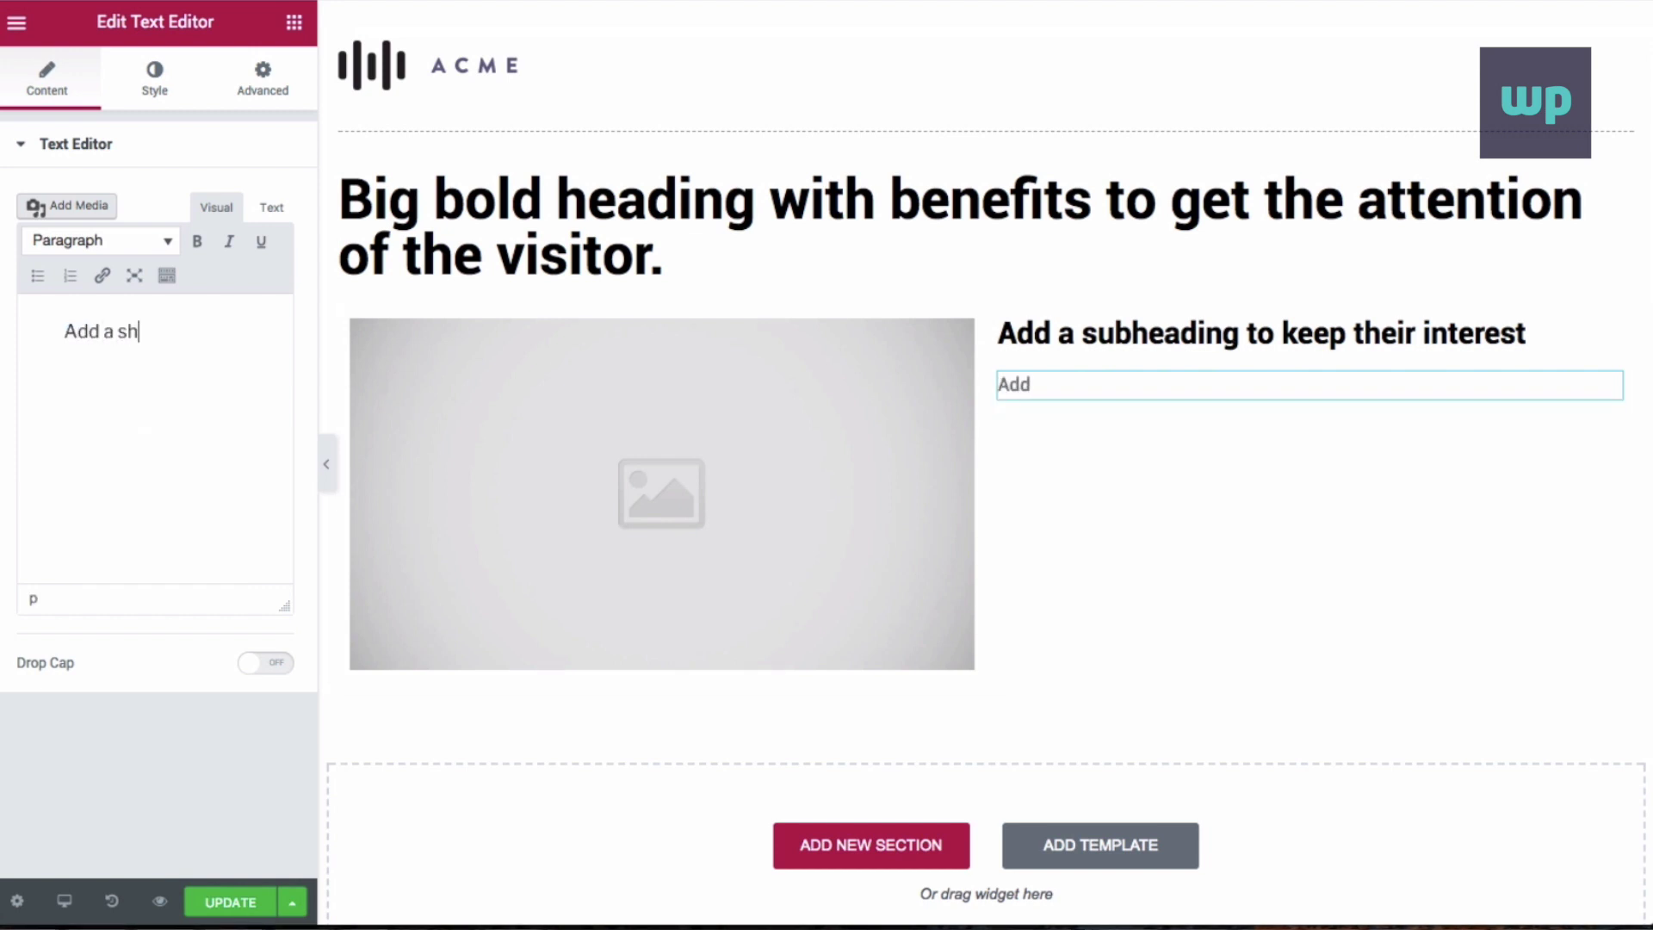
type("ort paragraph")
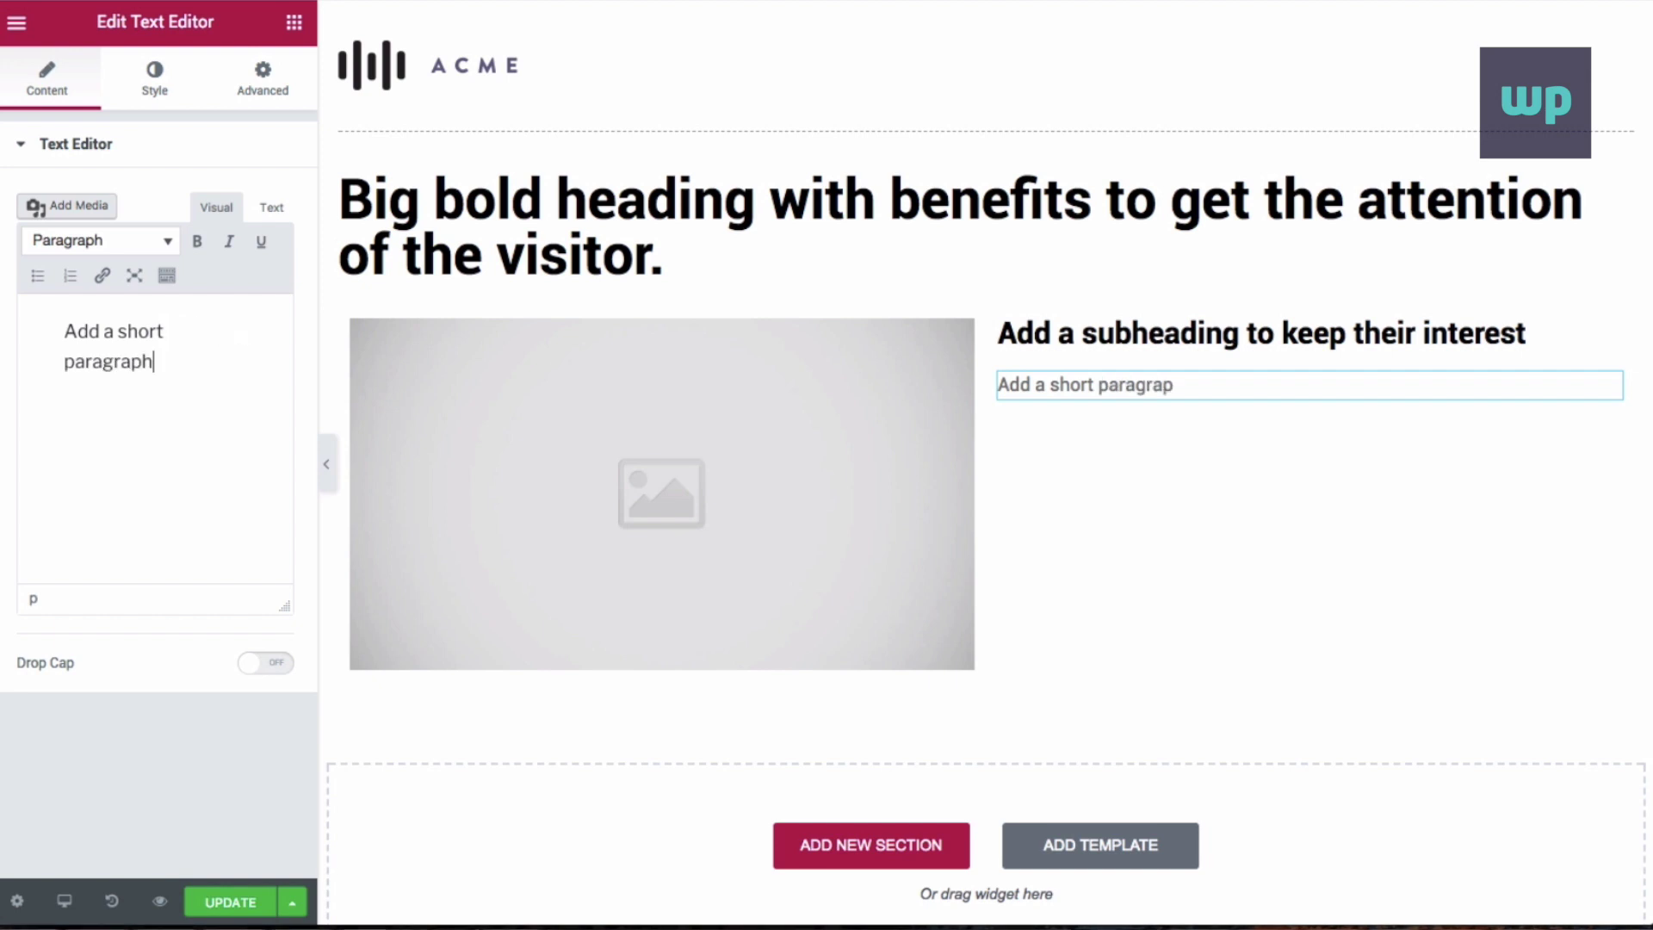
type(" here to increas")
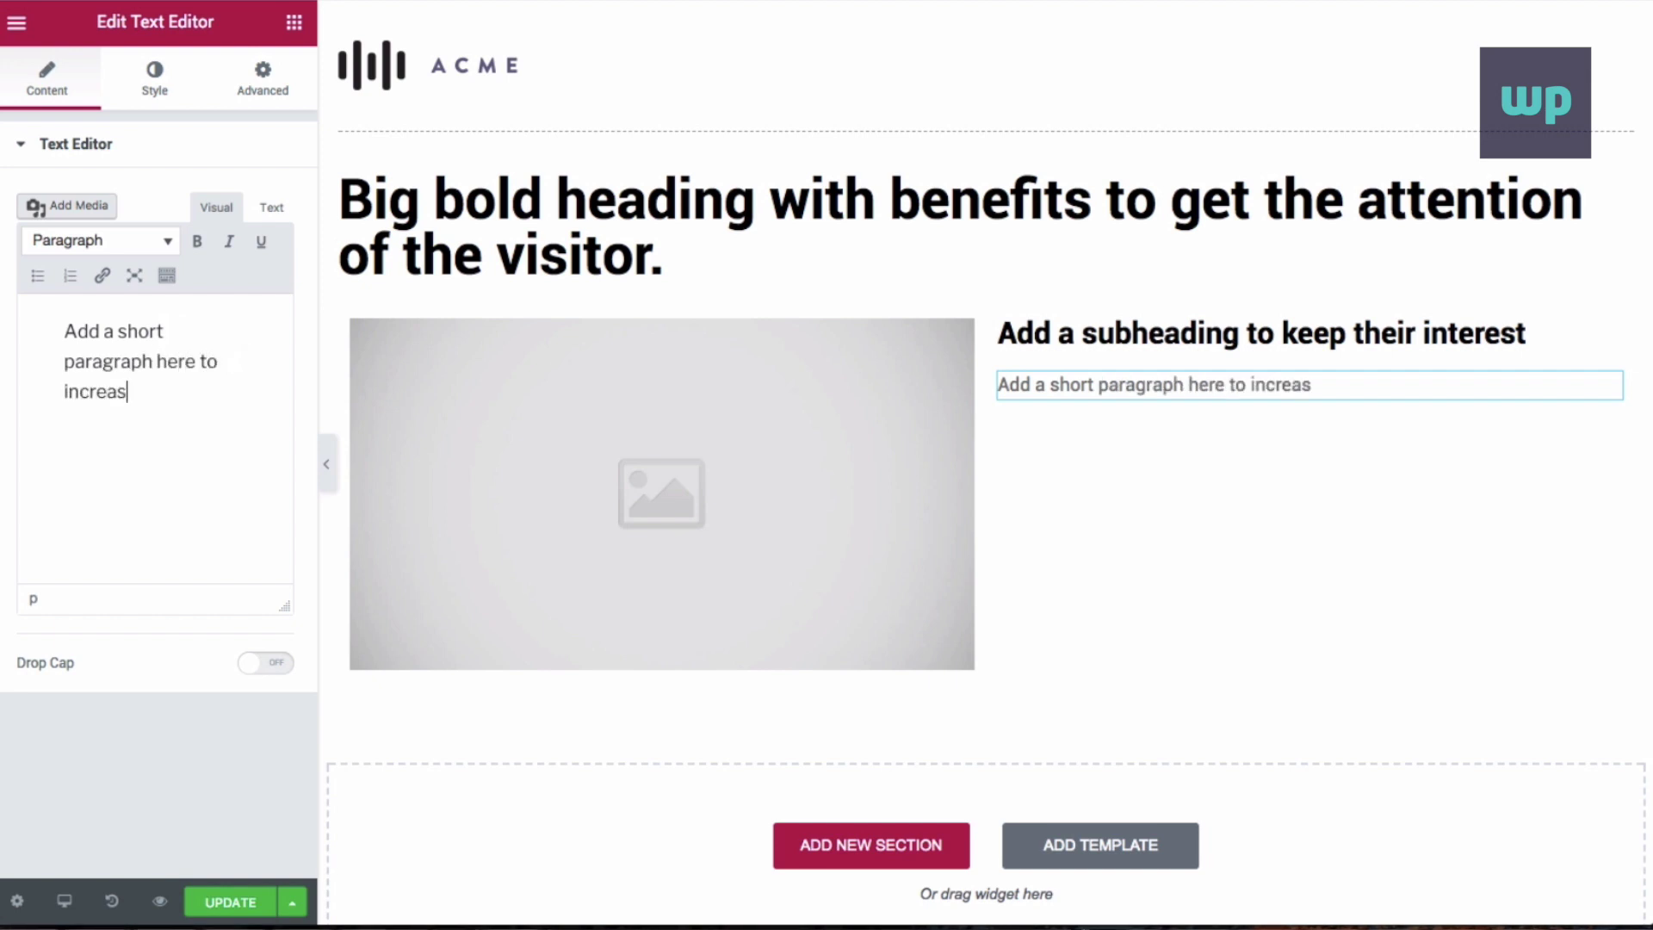
type("e their d")
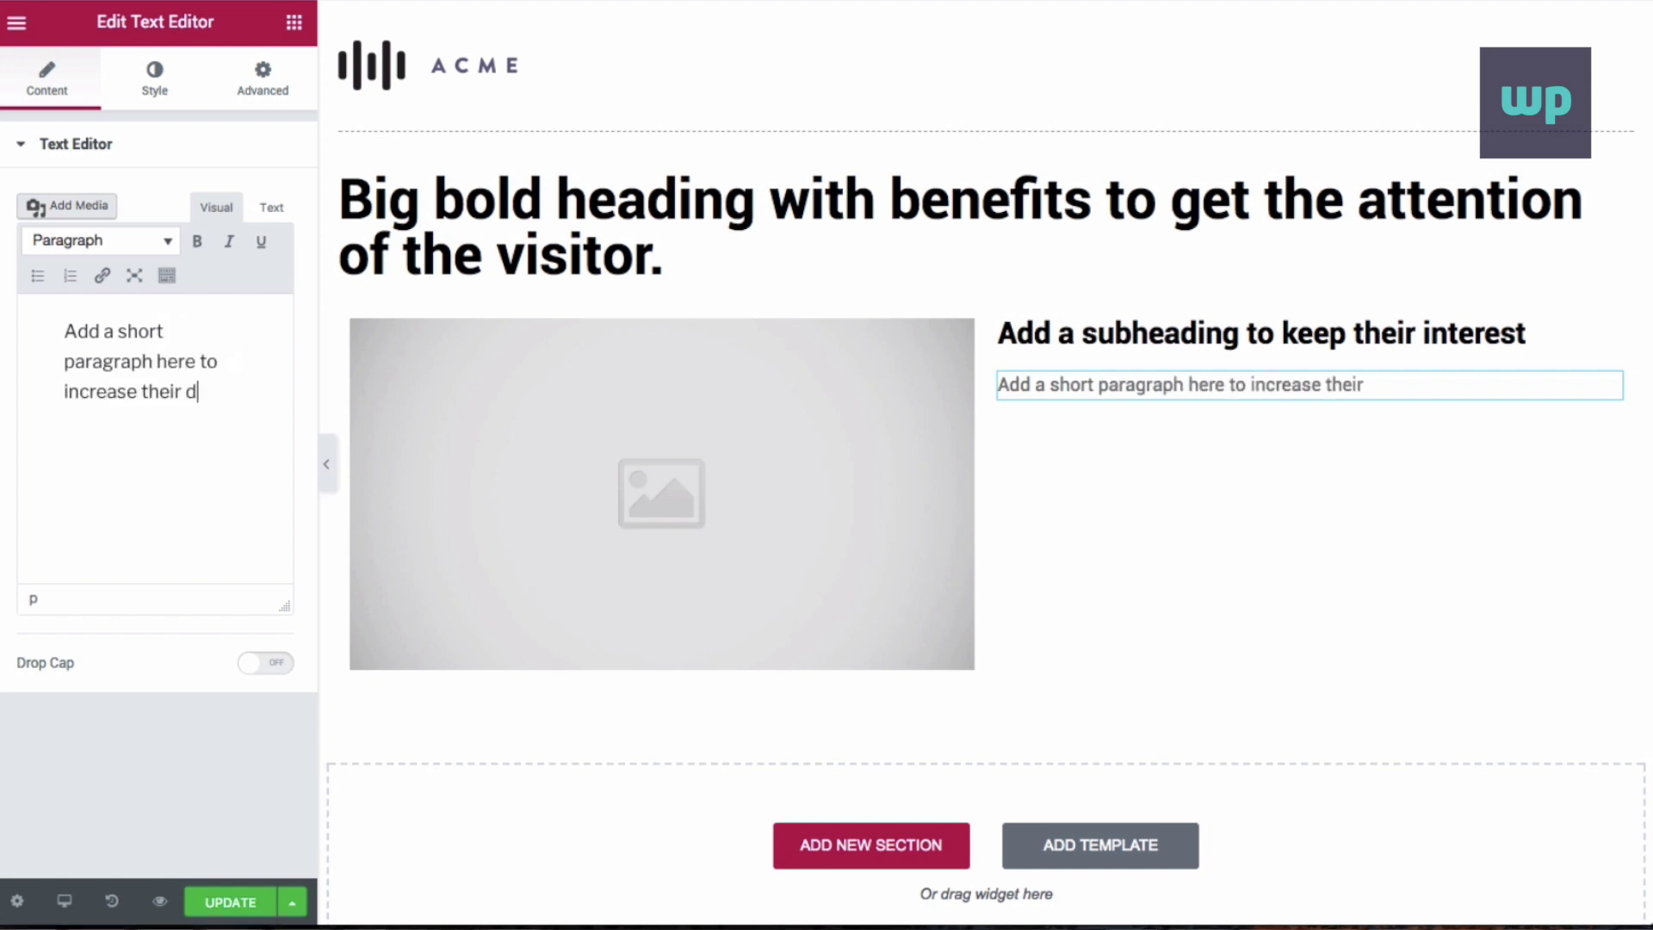
type("esire for ")
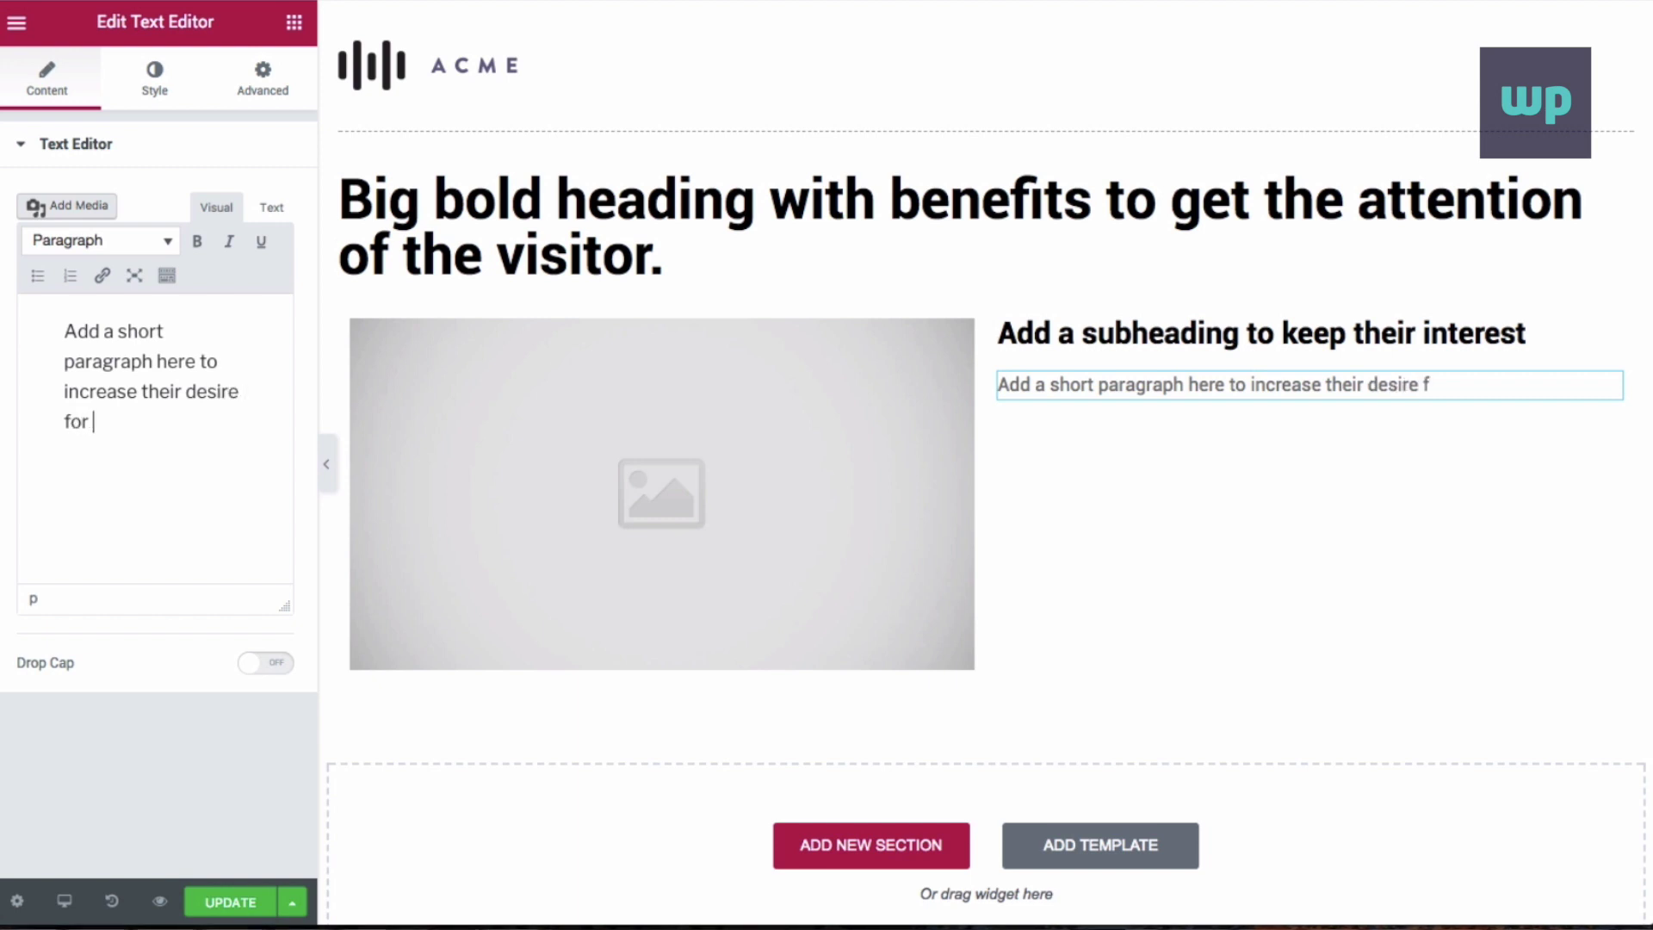
type("the offer we are")
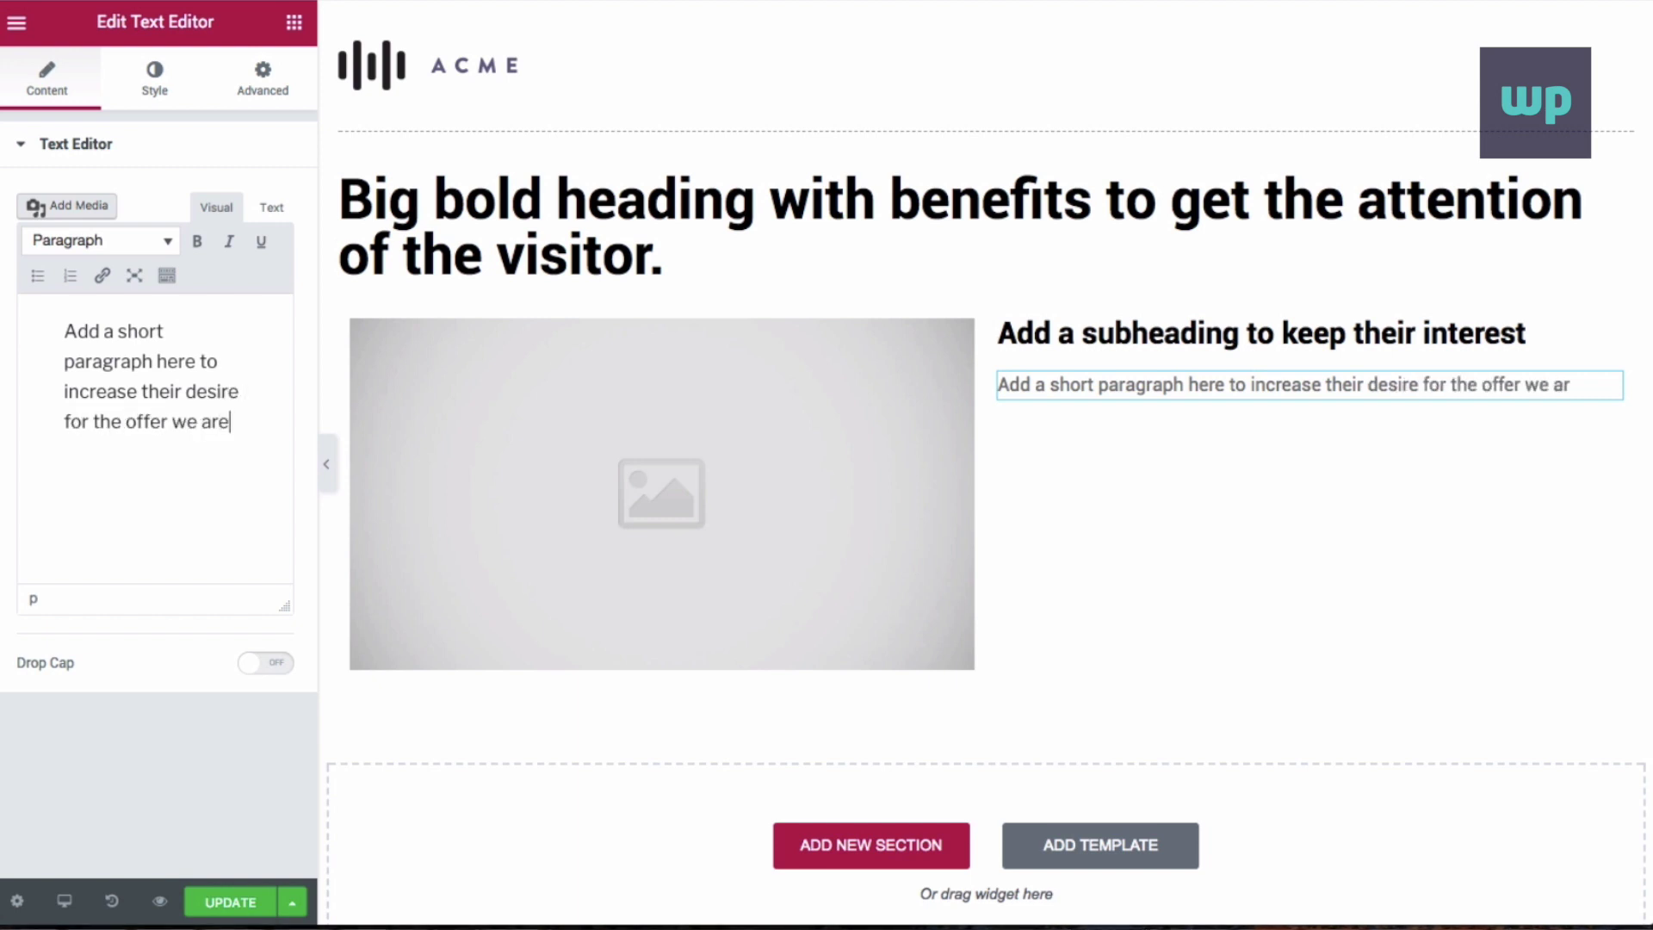
type(" making")
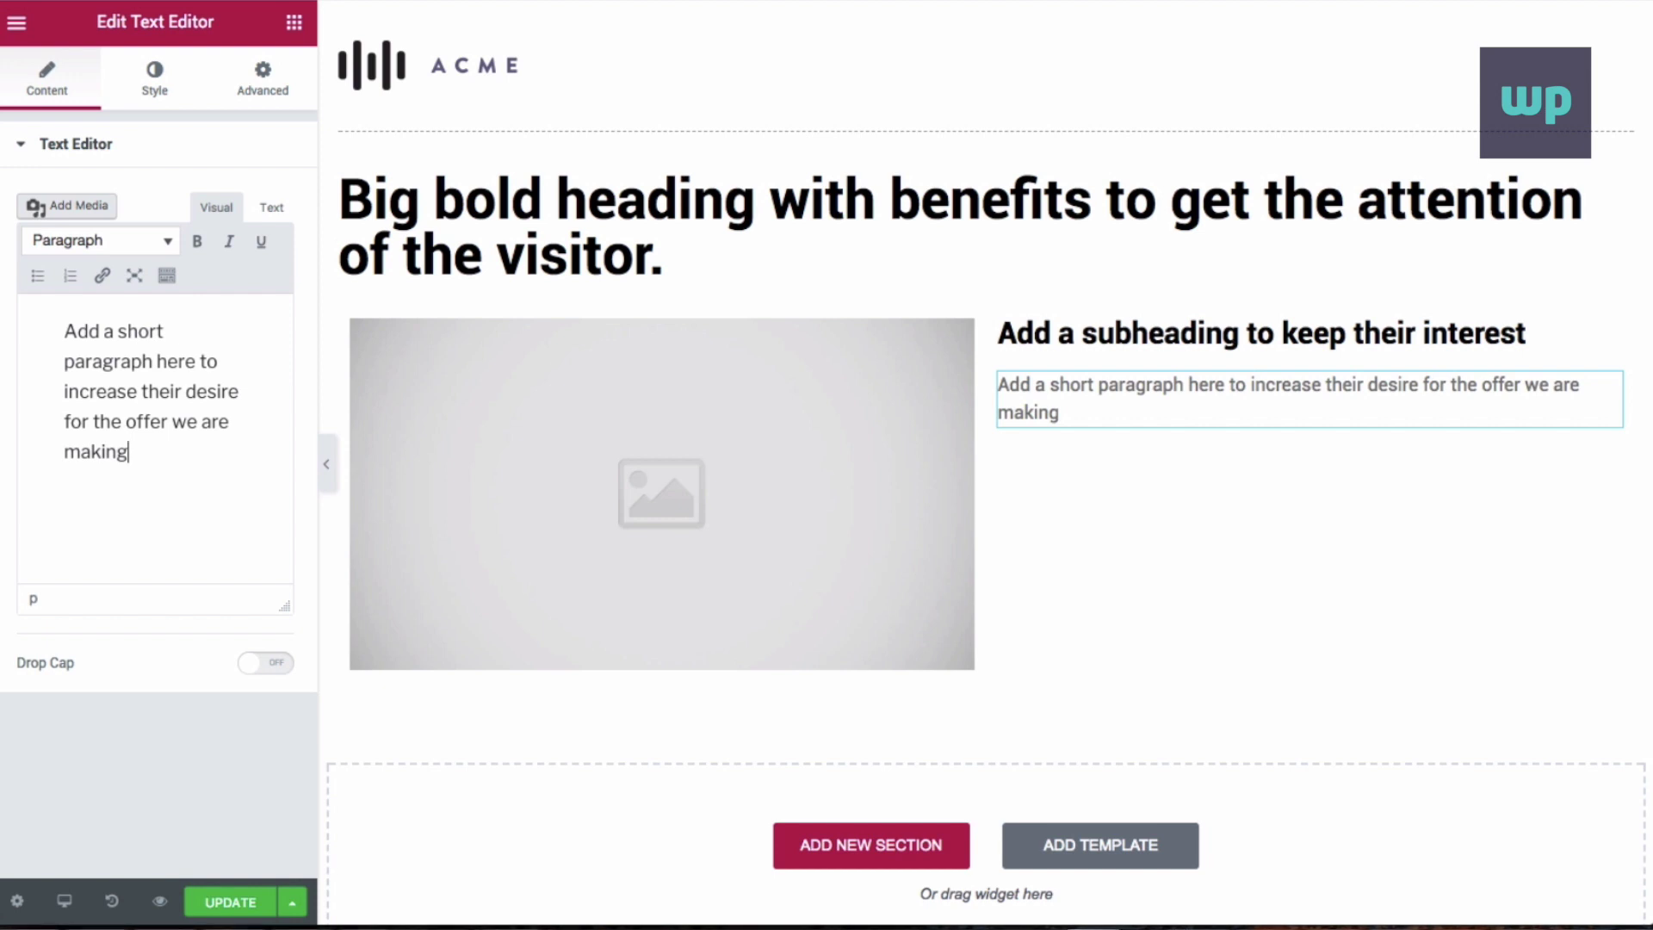
Extend the paragraph with a second sentence, "We can also include a list of benefits like this:"
type(". We can s")
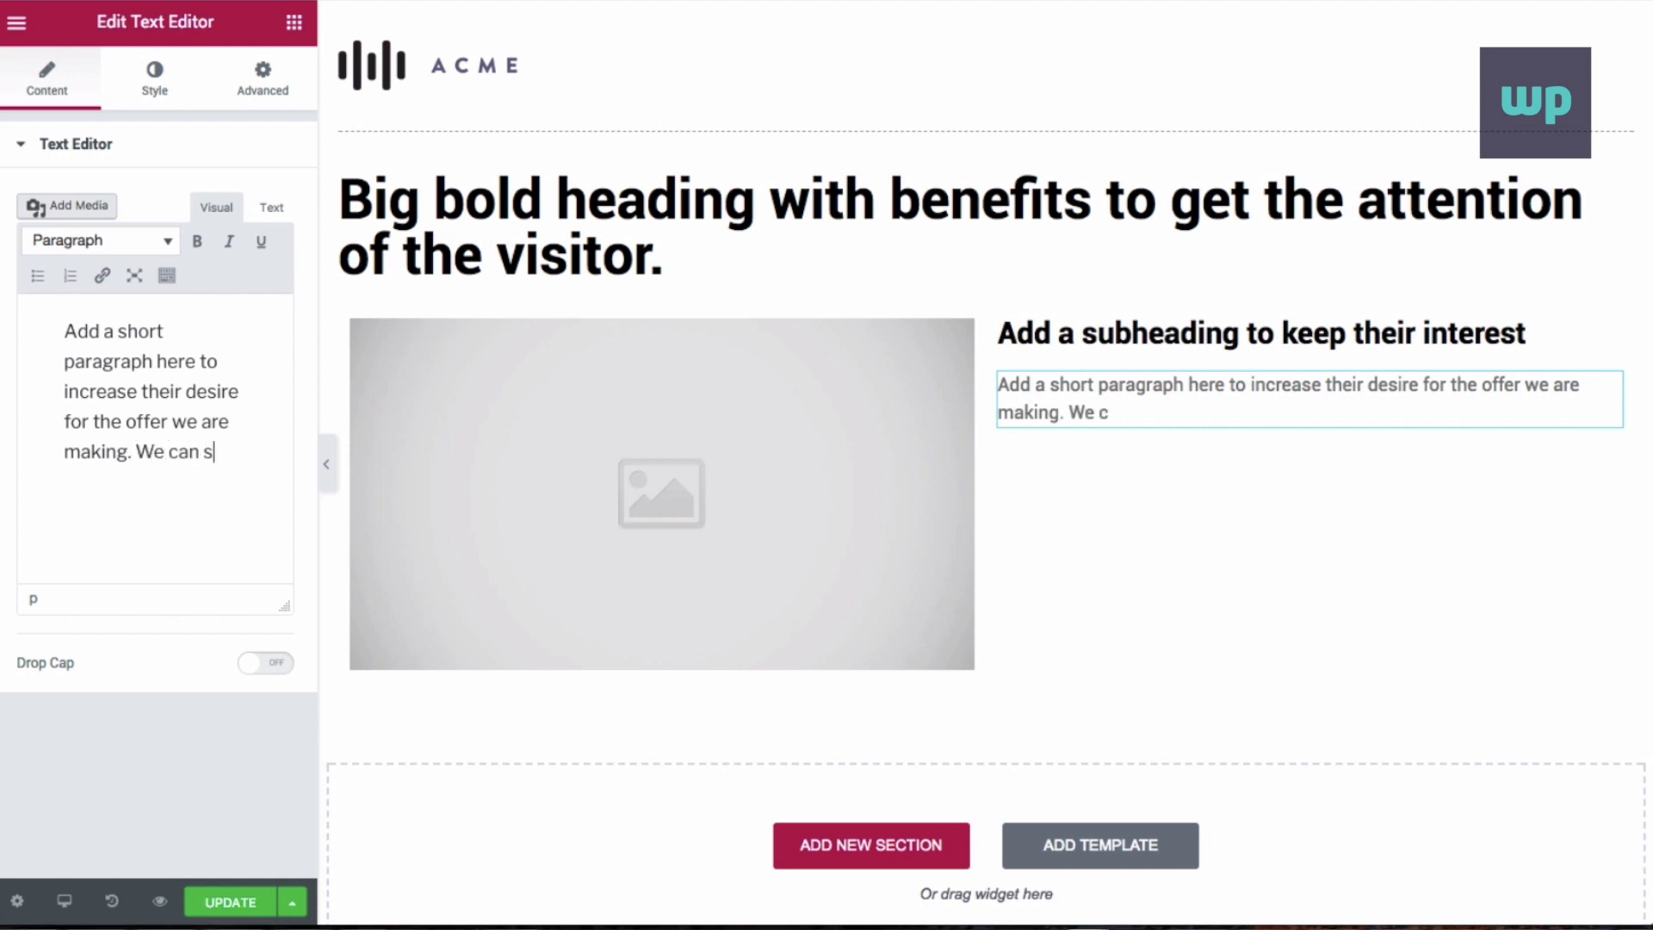
key("BackSpace")
type("also include a list of ")
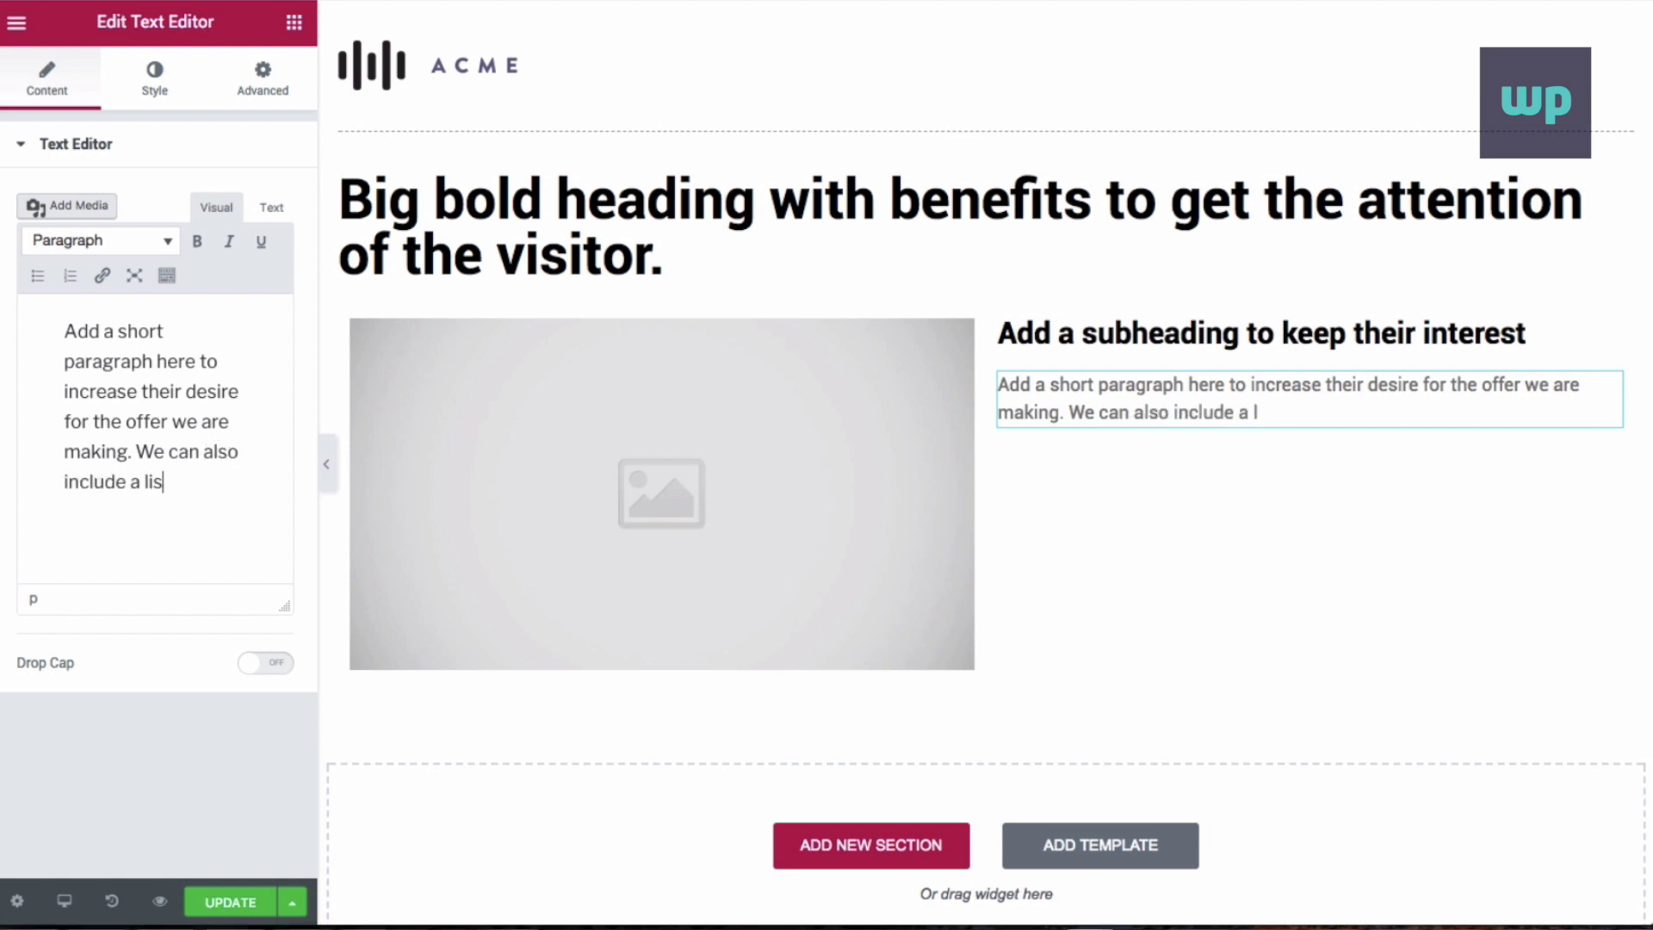
type("benefits l")
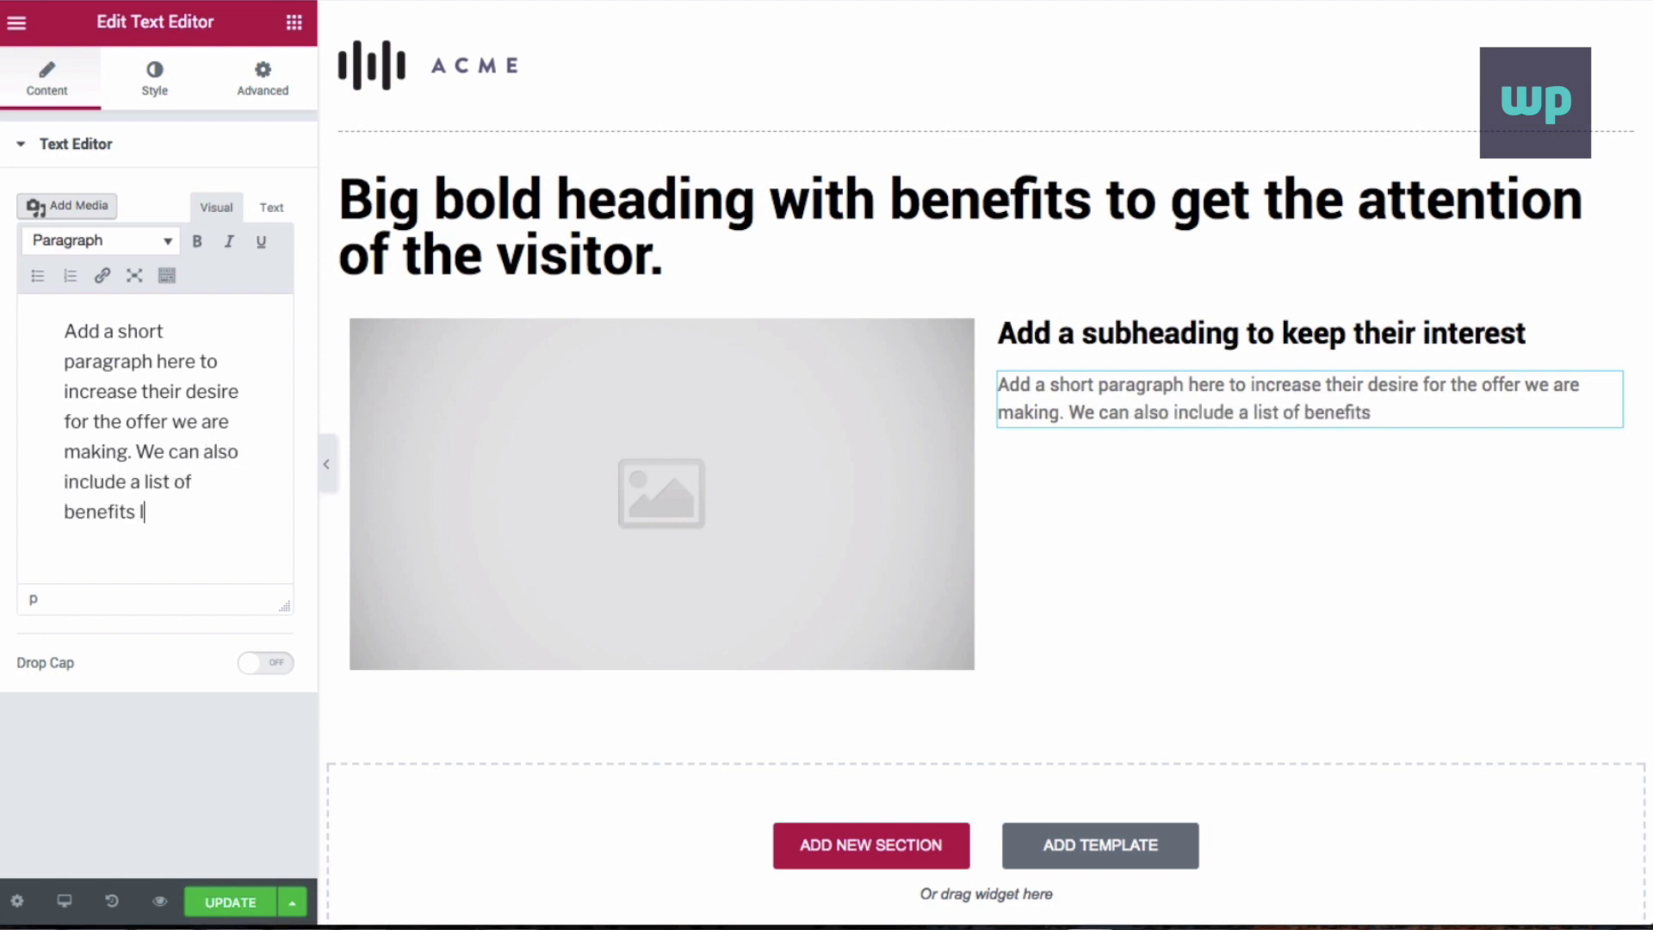
type("ike this:")
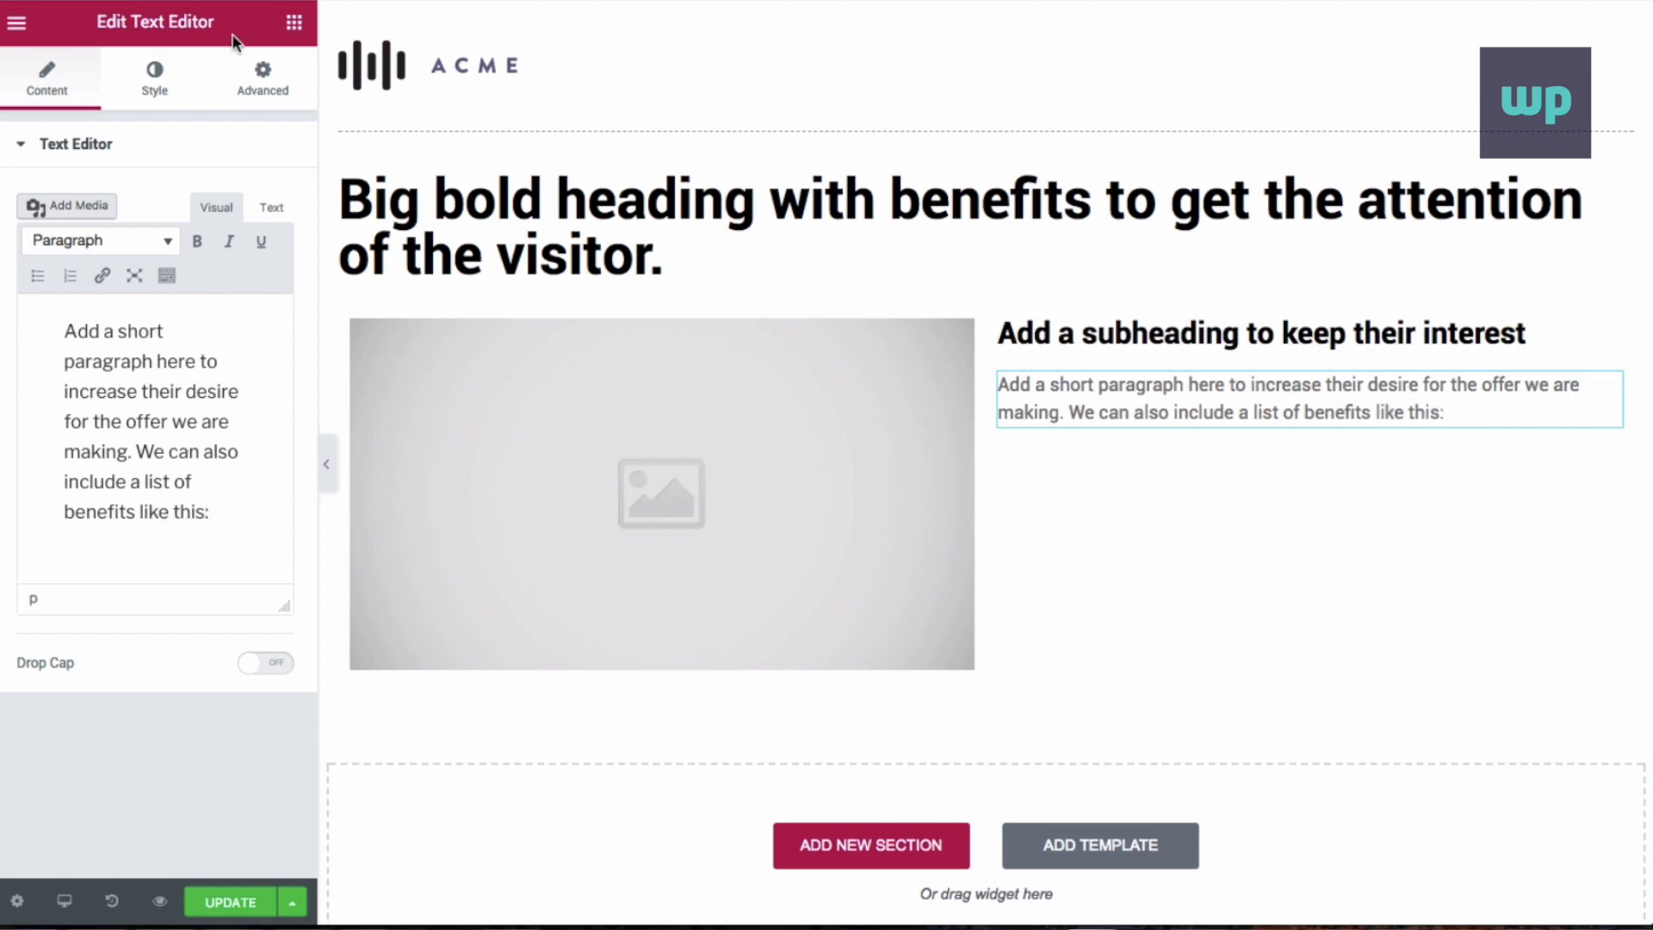
Add an Icon List widget below the paragraph in the right column
left_click(293, 22)
scroll(159, 294, "down", 5)
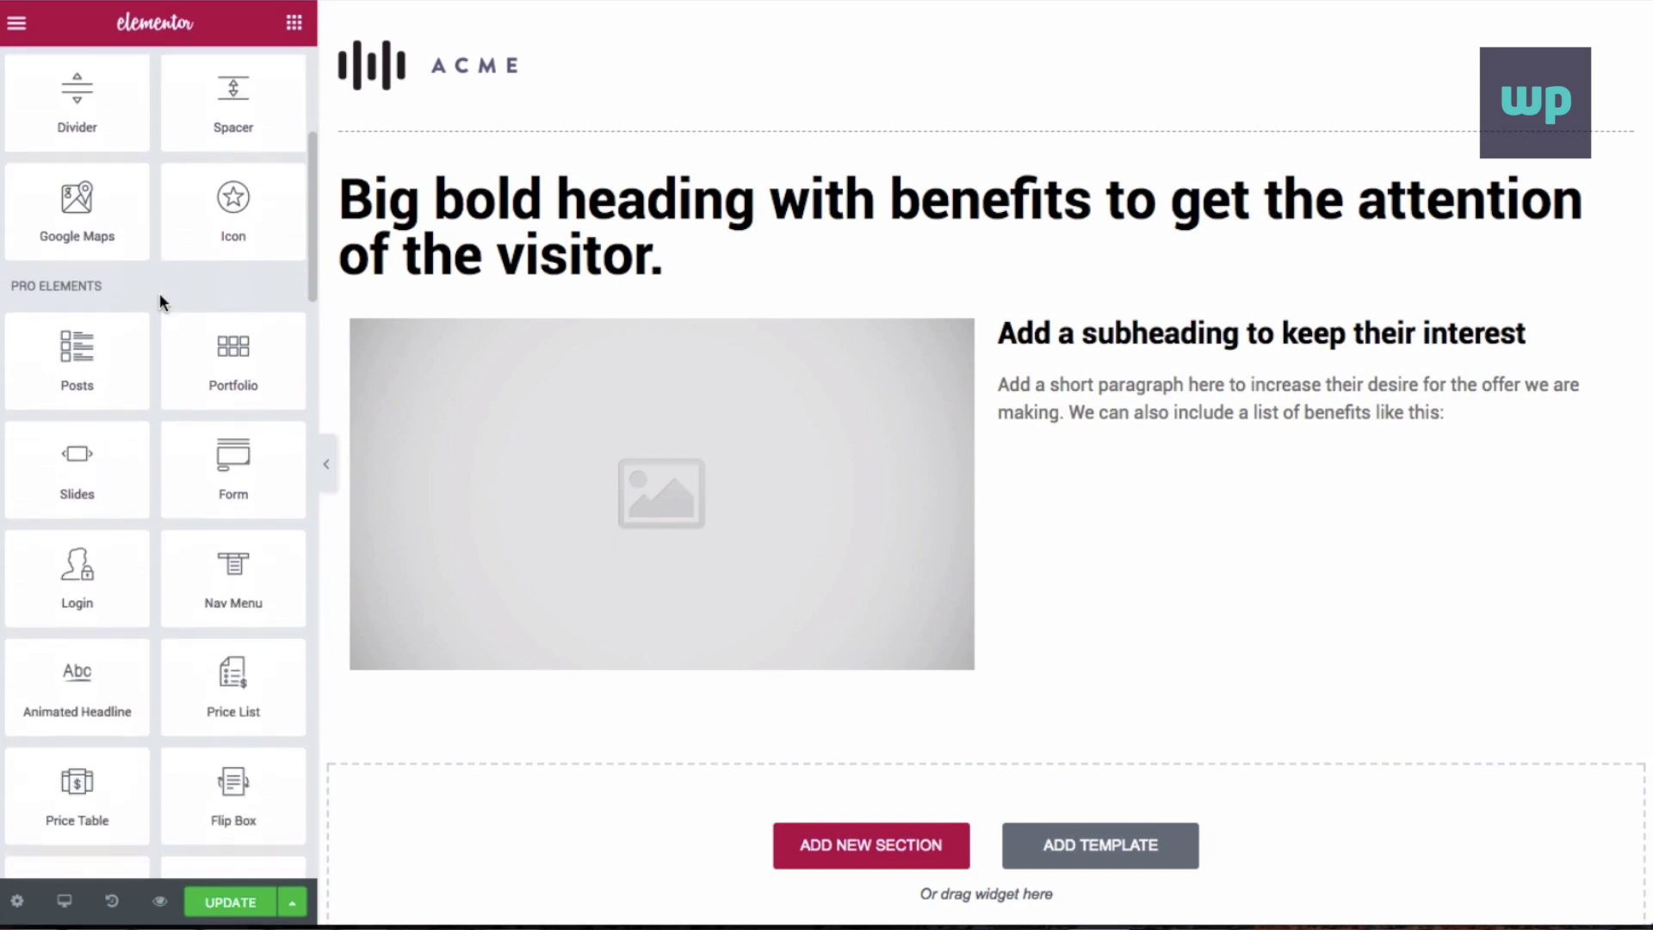
scroll(160, 297, "down", 15)
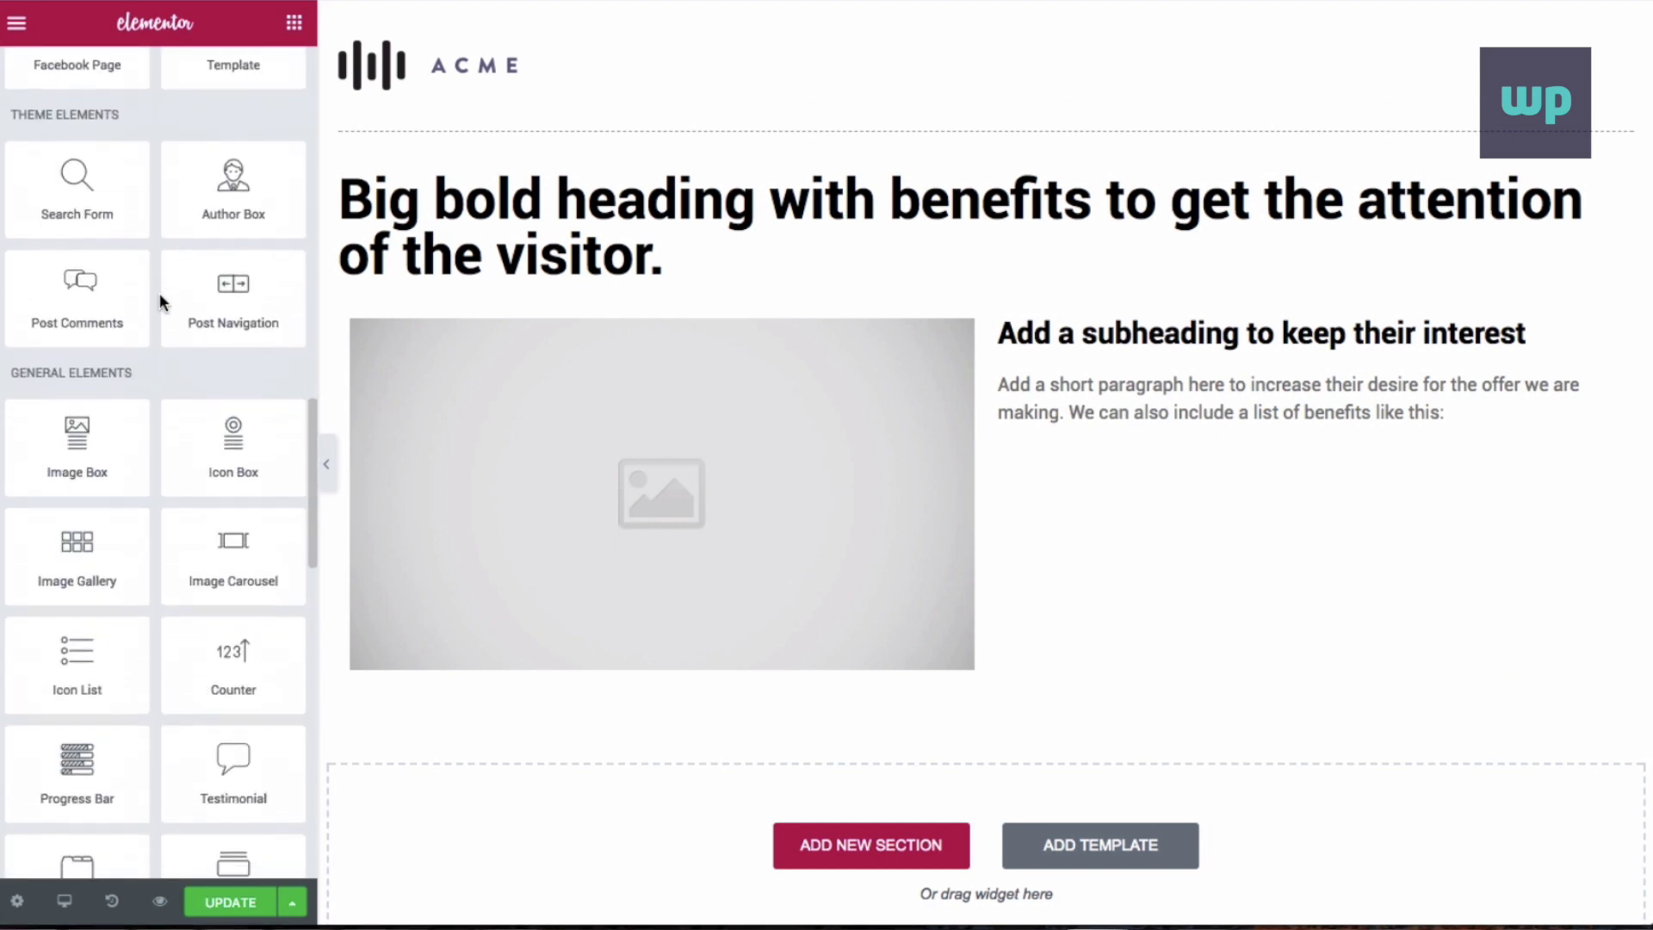
scroll(158, 293, "down", 5)
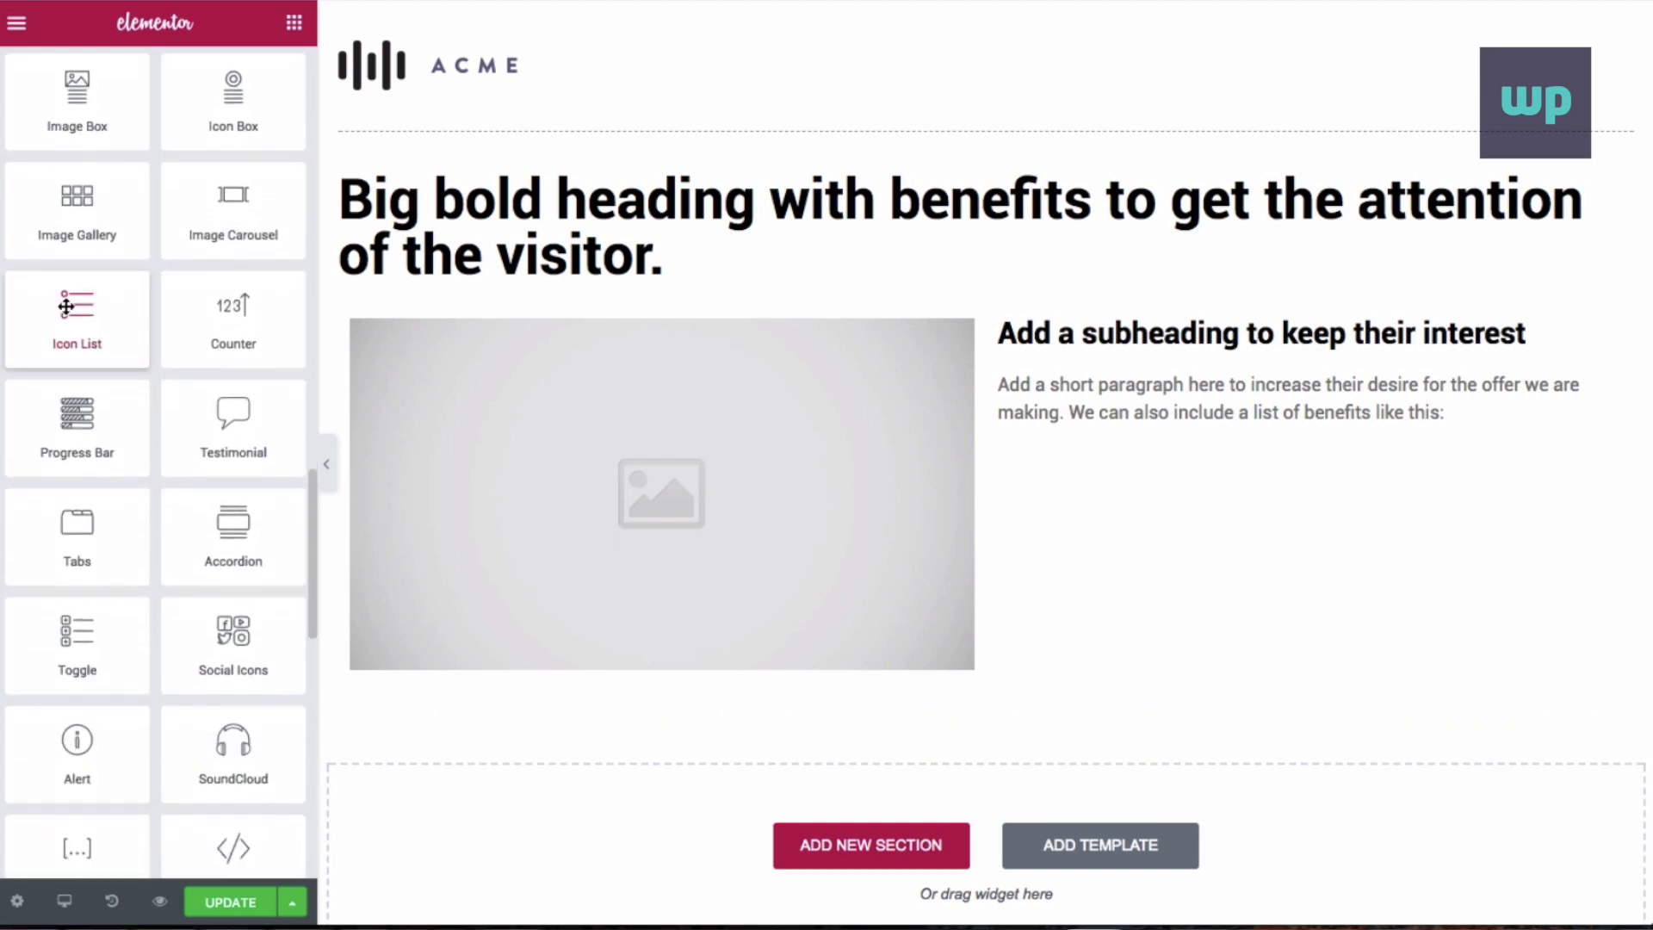
left_click_drag(65, 307, 1129, 439)
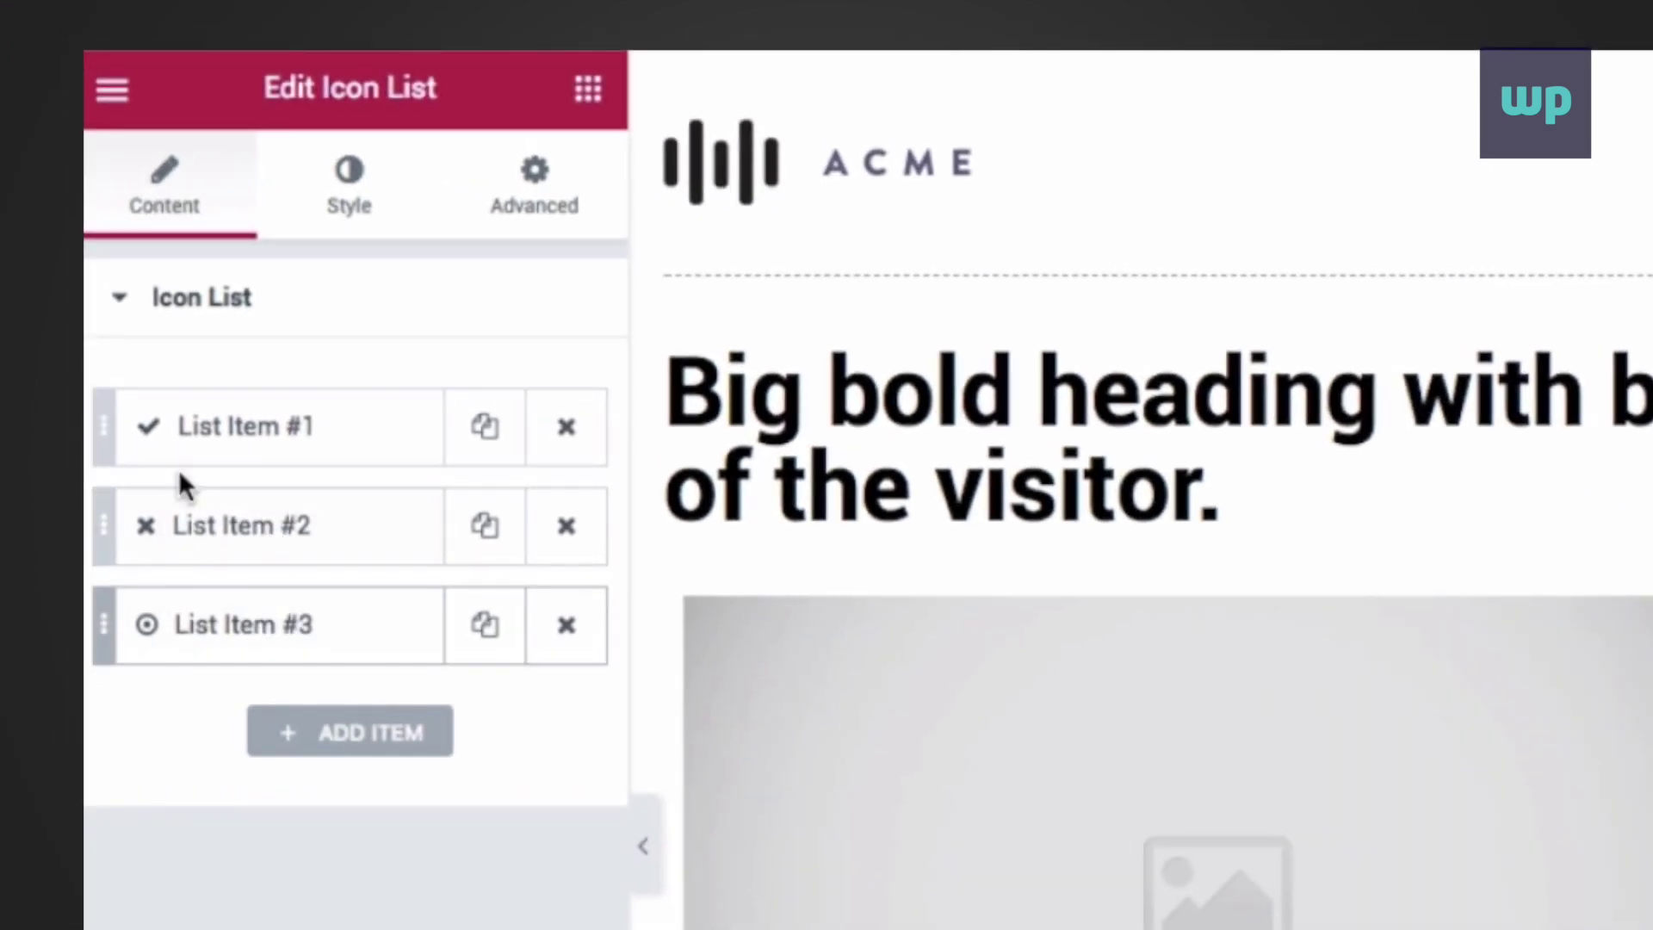
Change the first icon list item's text to "biggest benefit here"
left_click(221, 442)
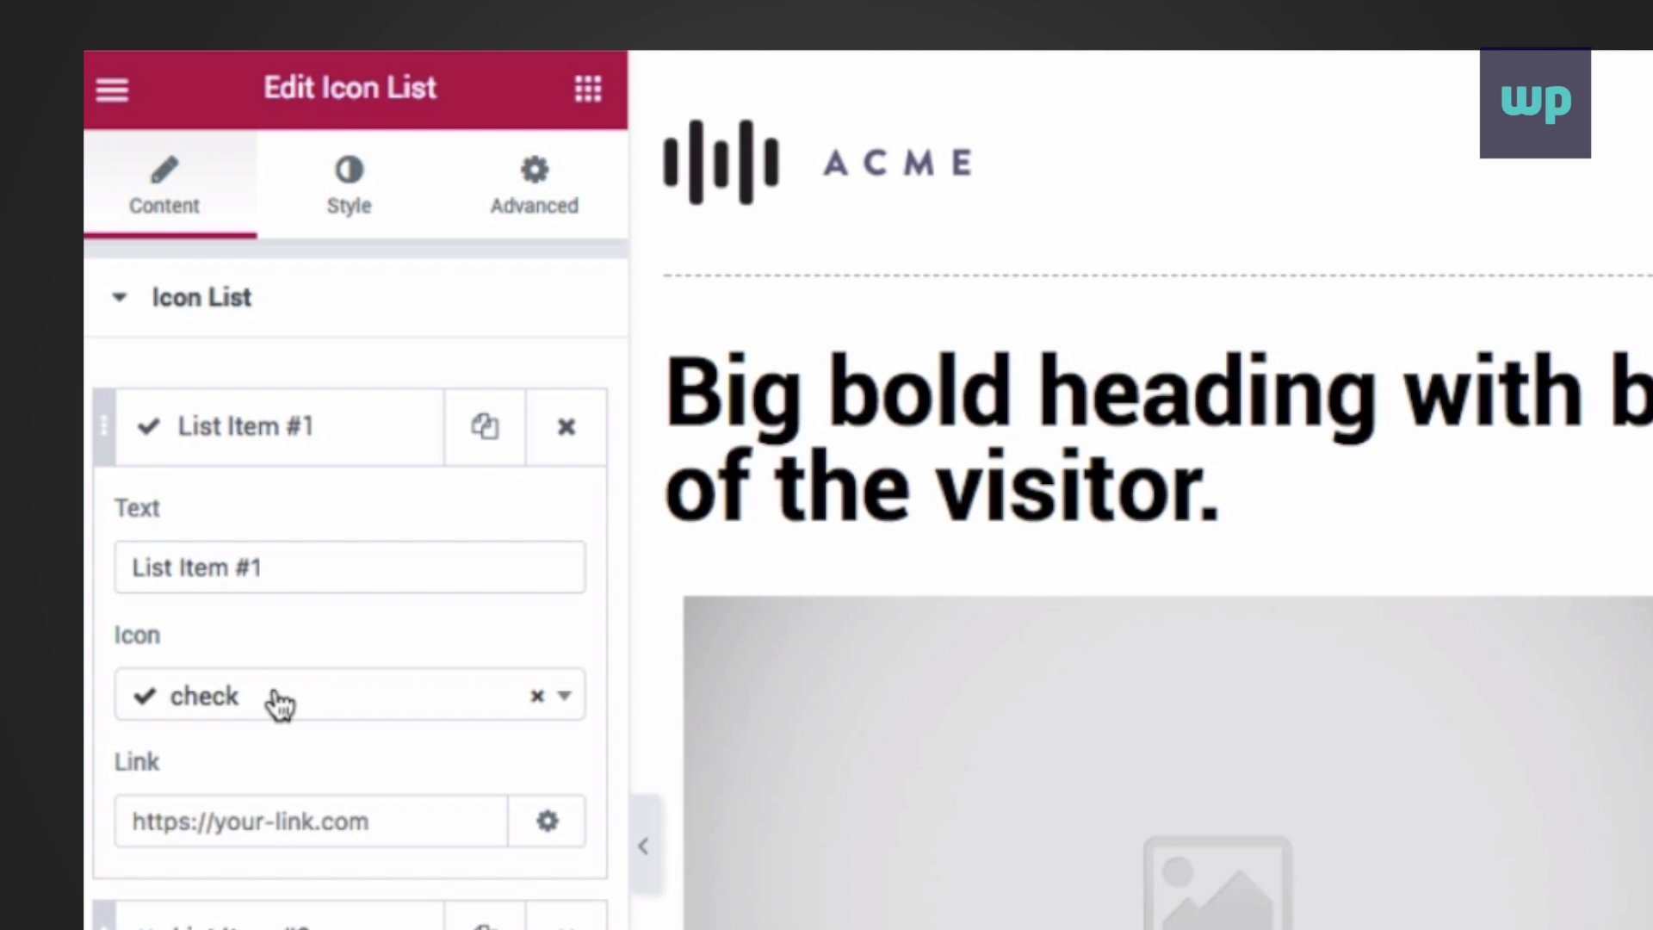
triple_click(281, 575)
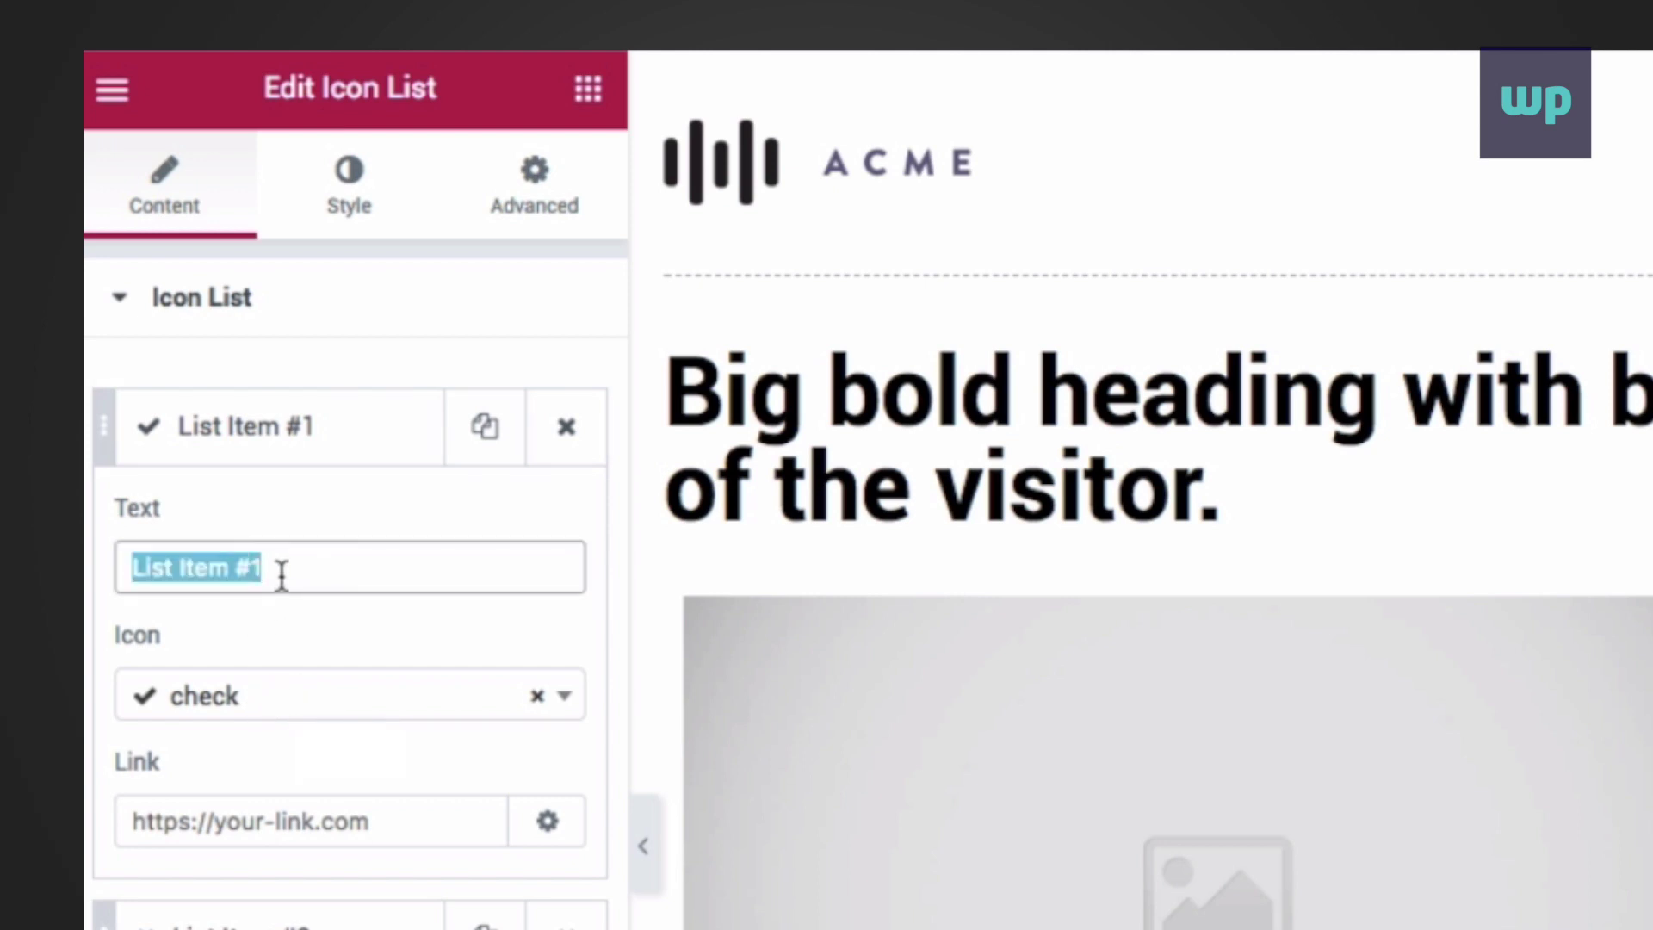
type("biggest benef")
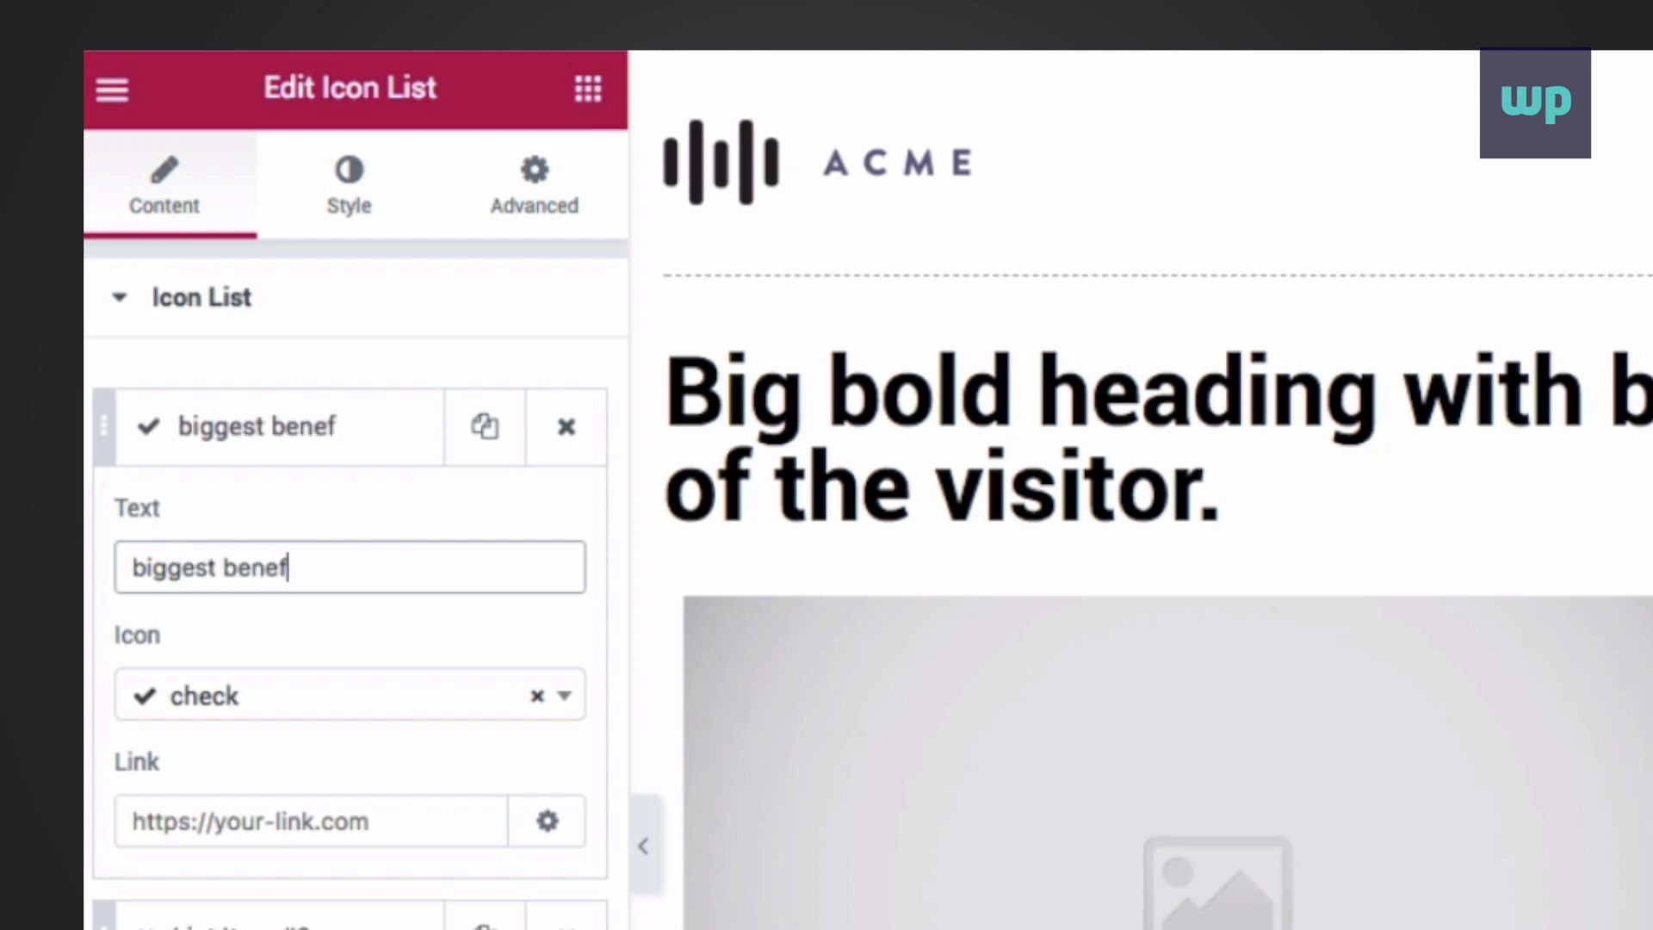
type("it here")
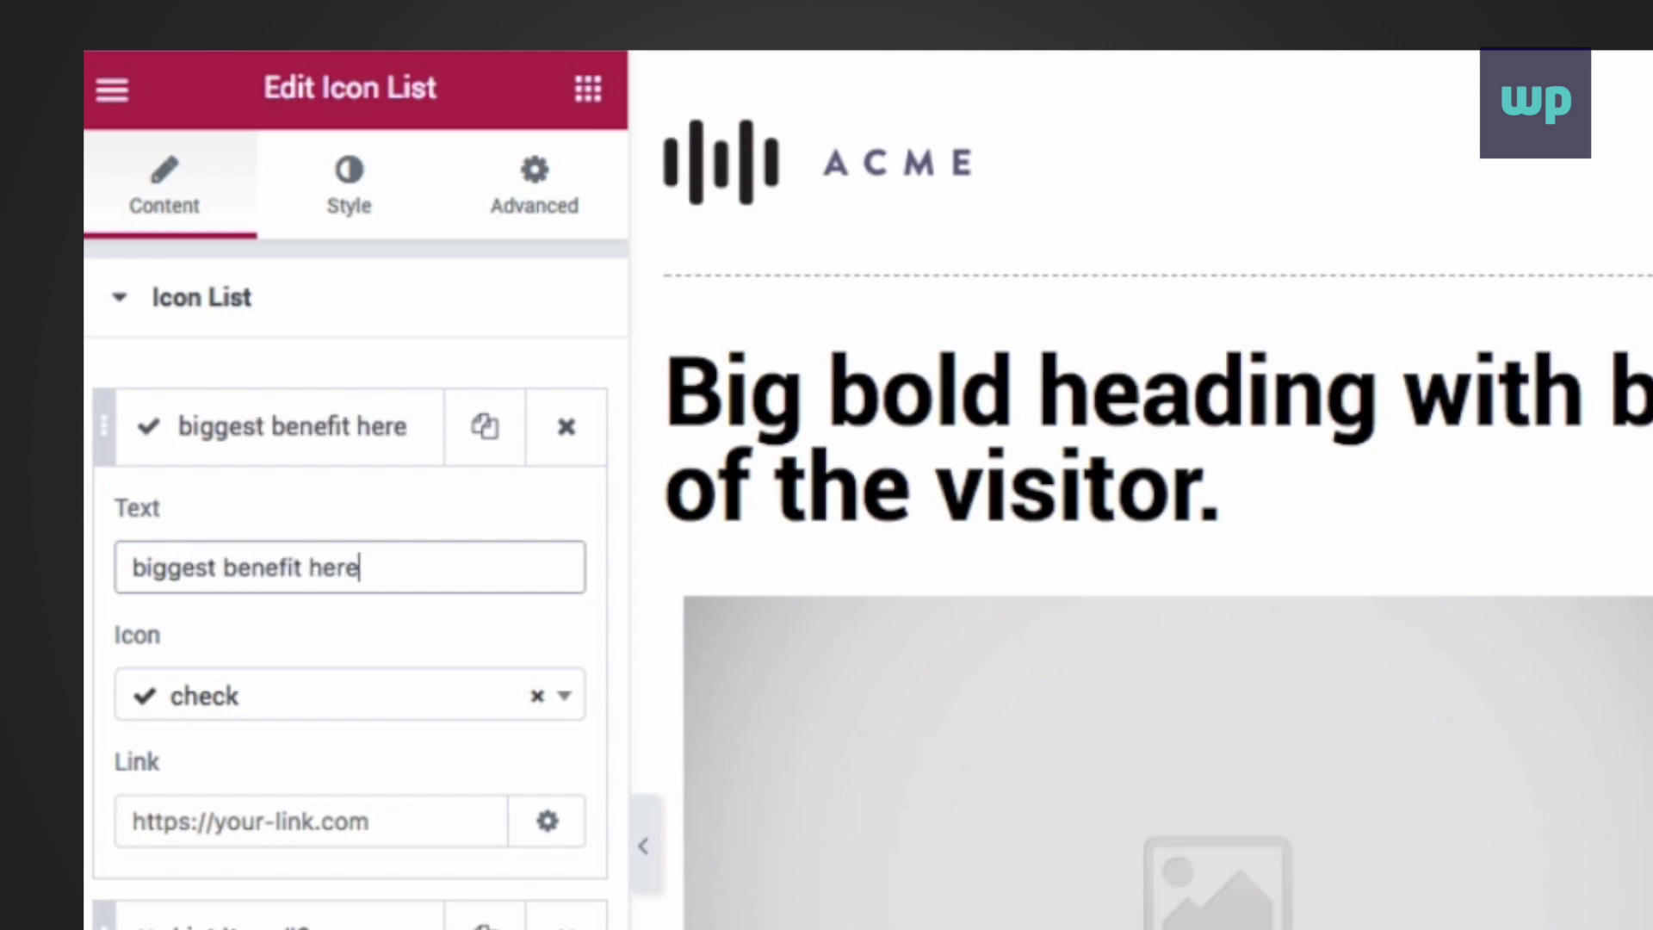
Change the second icon list item's icon to check
left_click(232, 919)
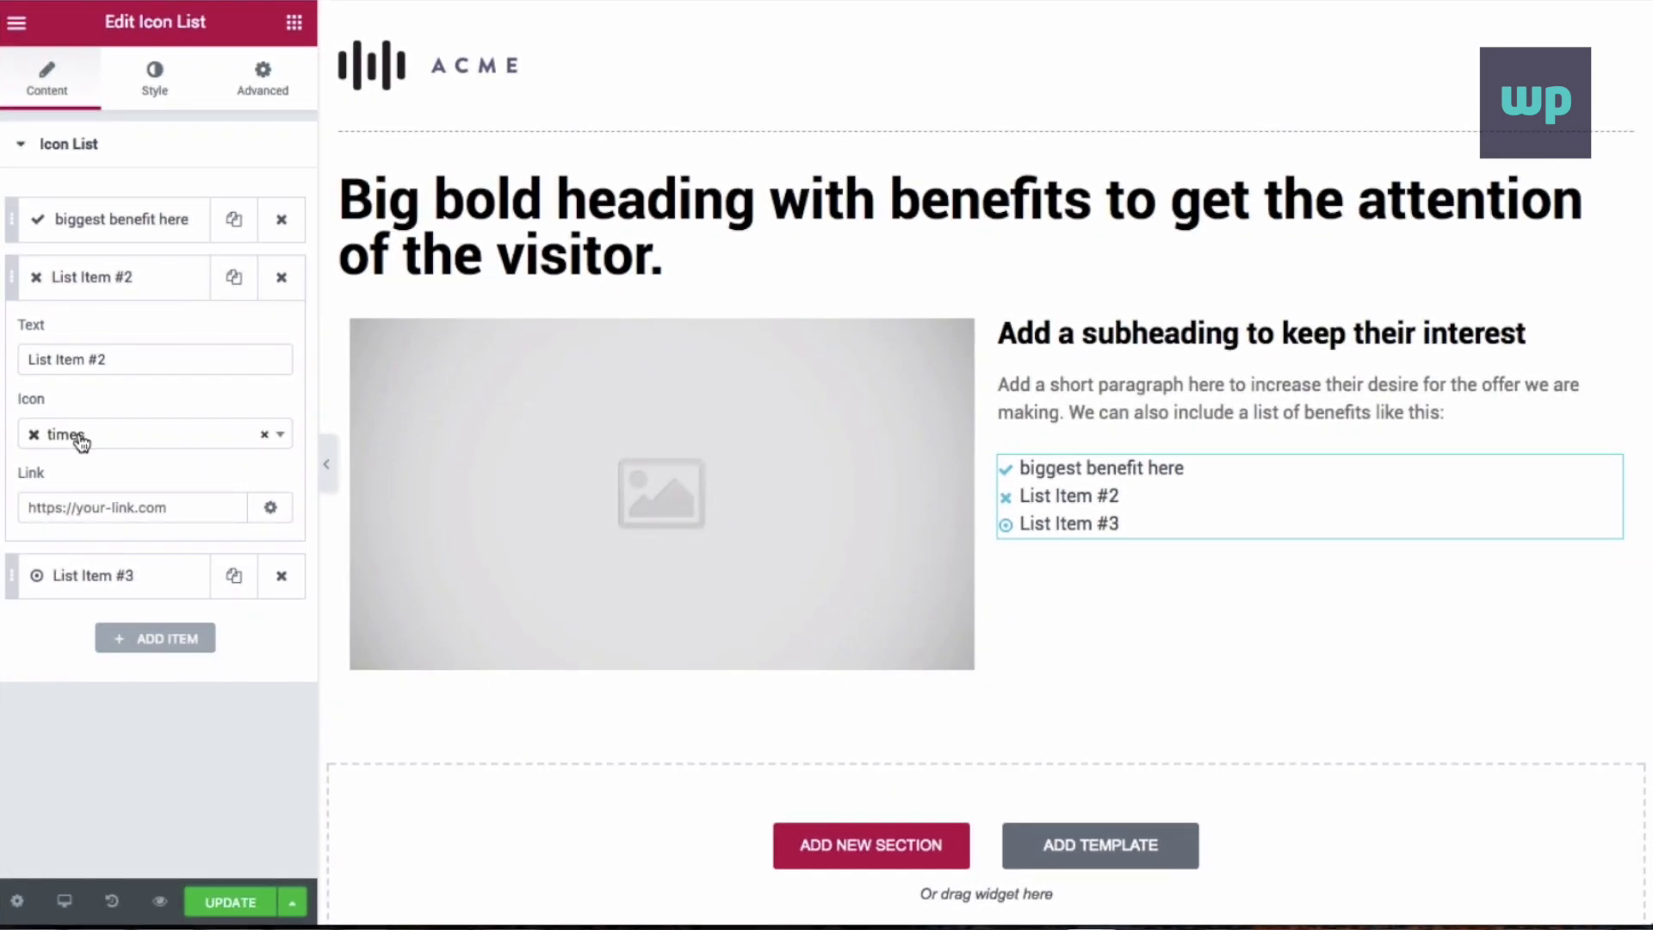
left_click(82, 441)
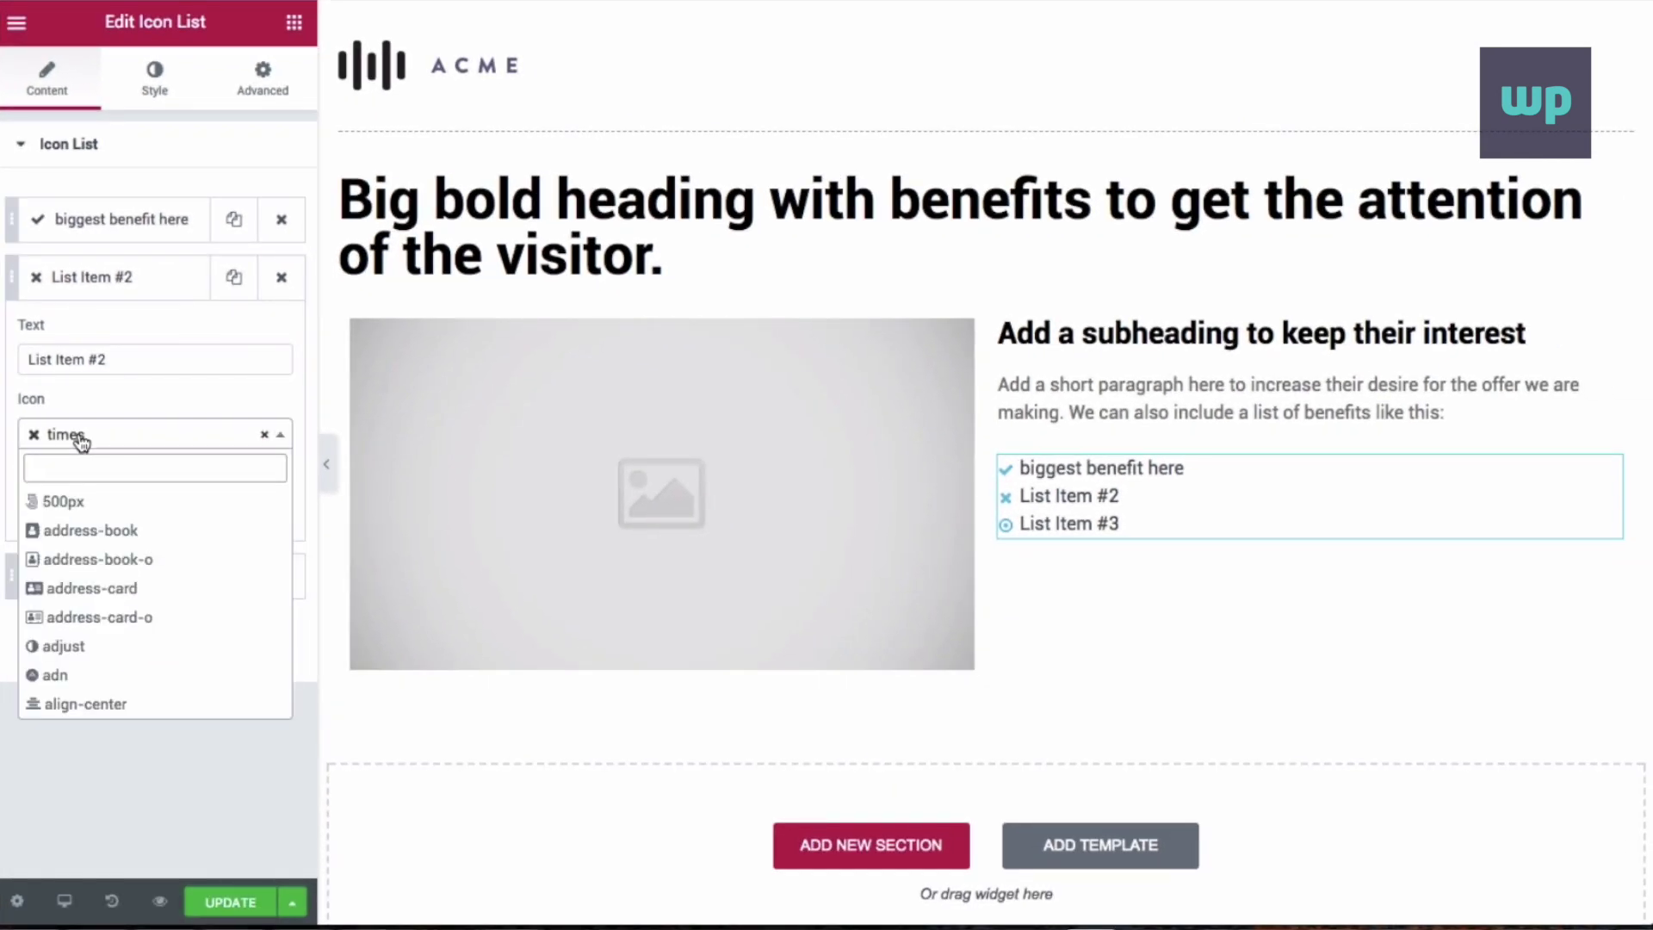
type("check")
left_click(69, 528)
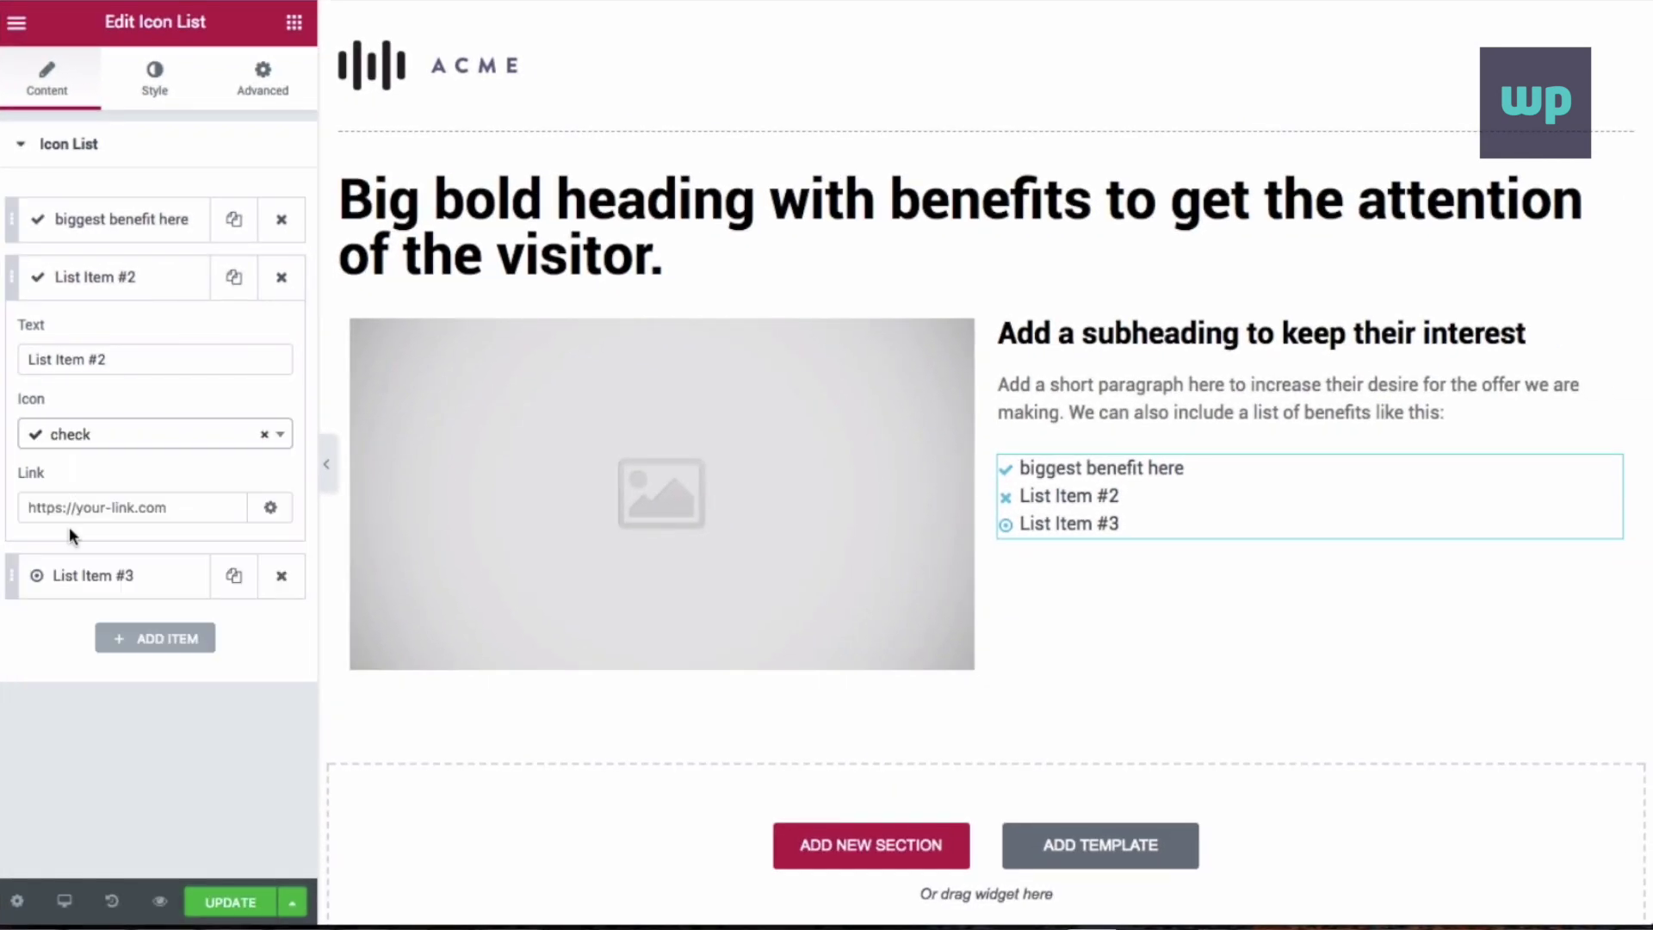
Change the second icon list item's text to "second big benefit here"
triple_click(112, 359)
type("secinf")
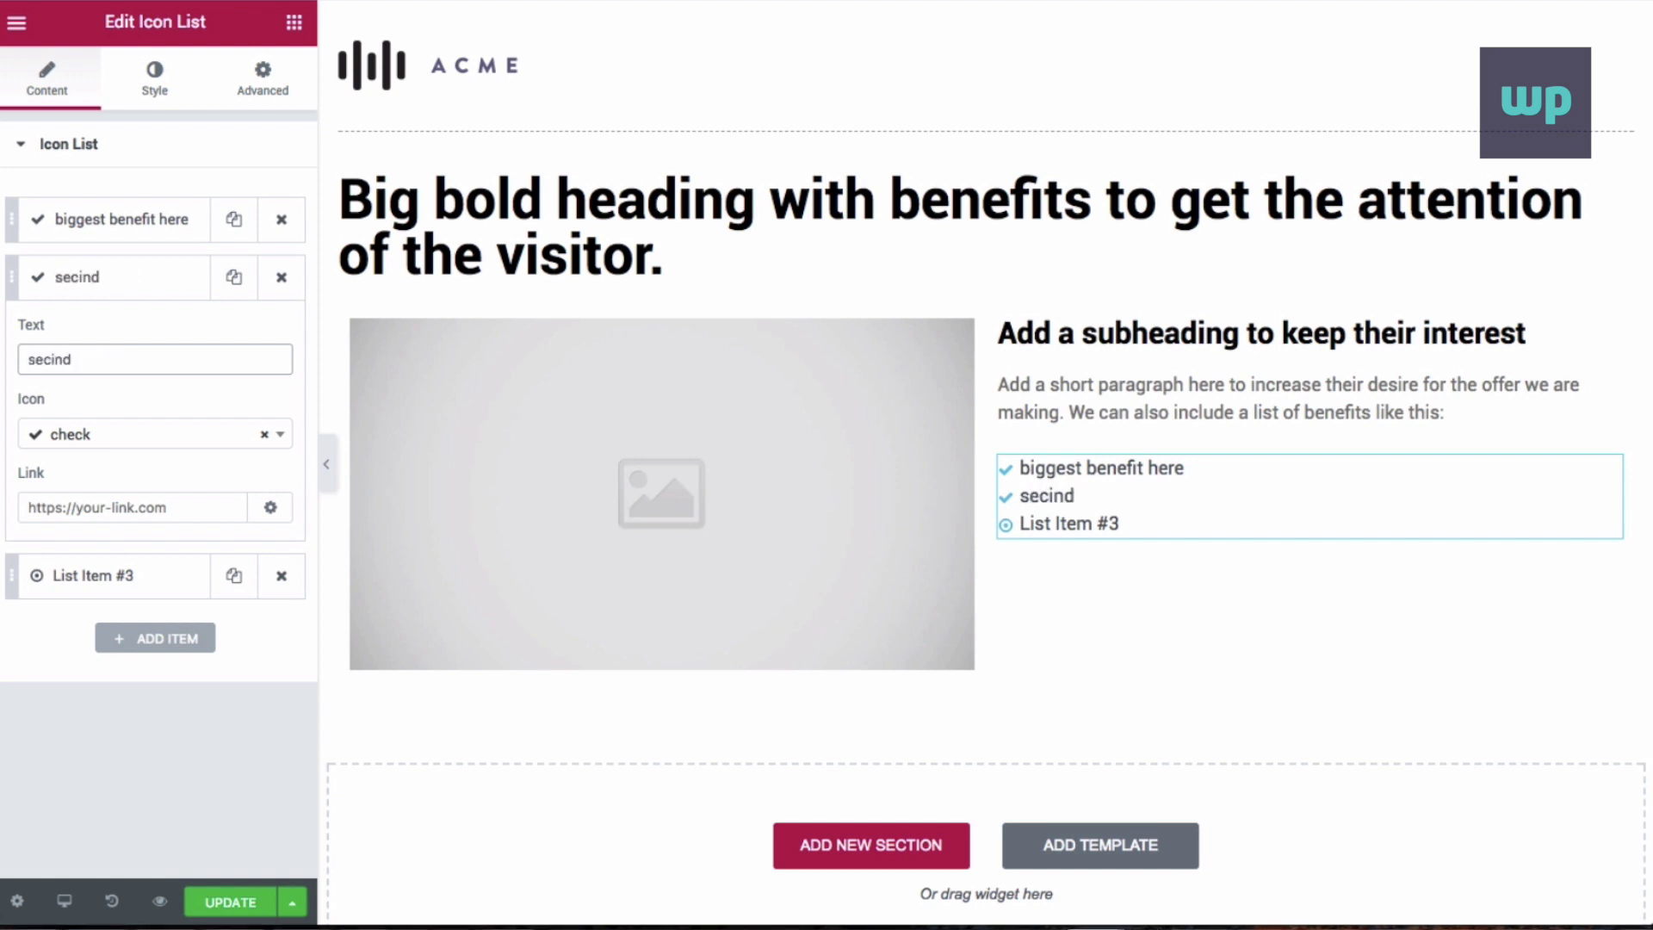
key("BackSpace")
key("BackSpace")
key("BackSpace")
type("ond bif")
key("BackSpace")
type("g")
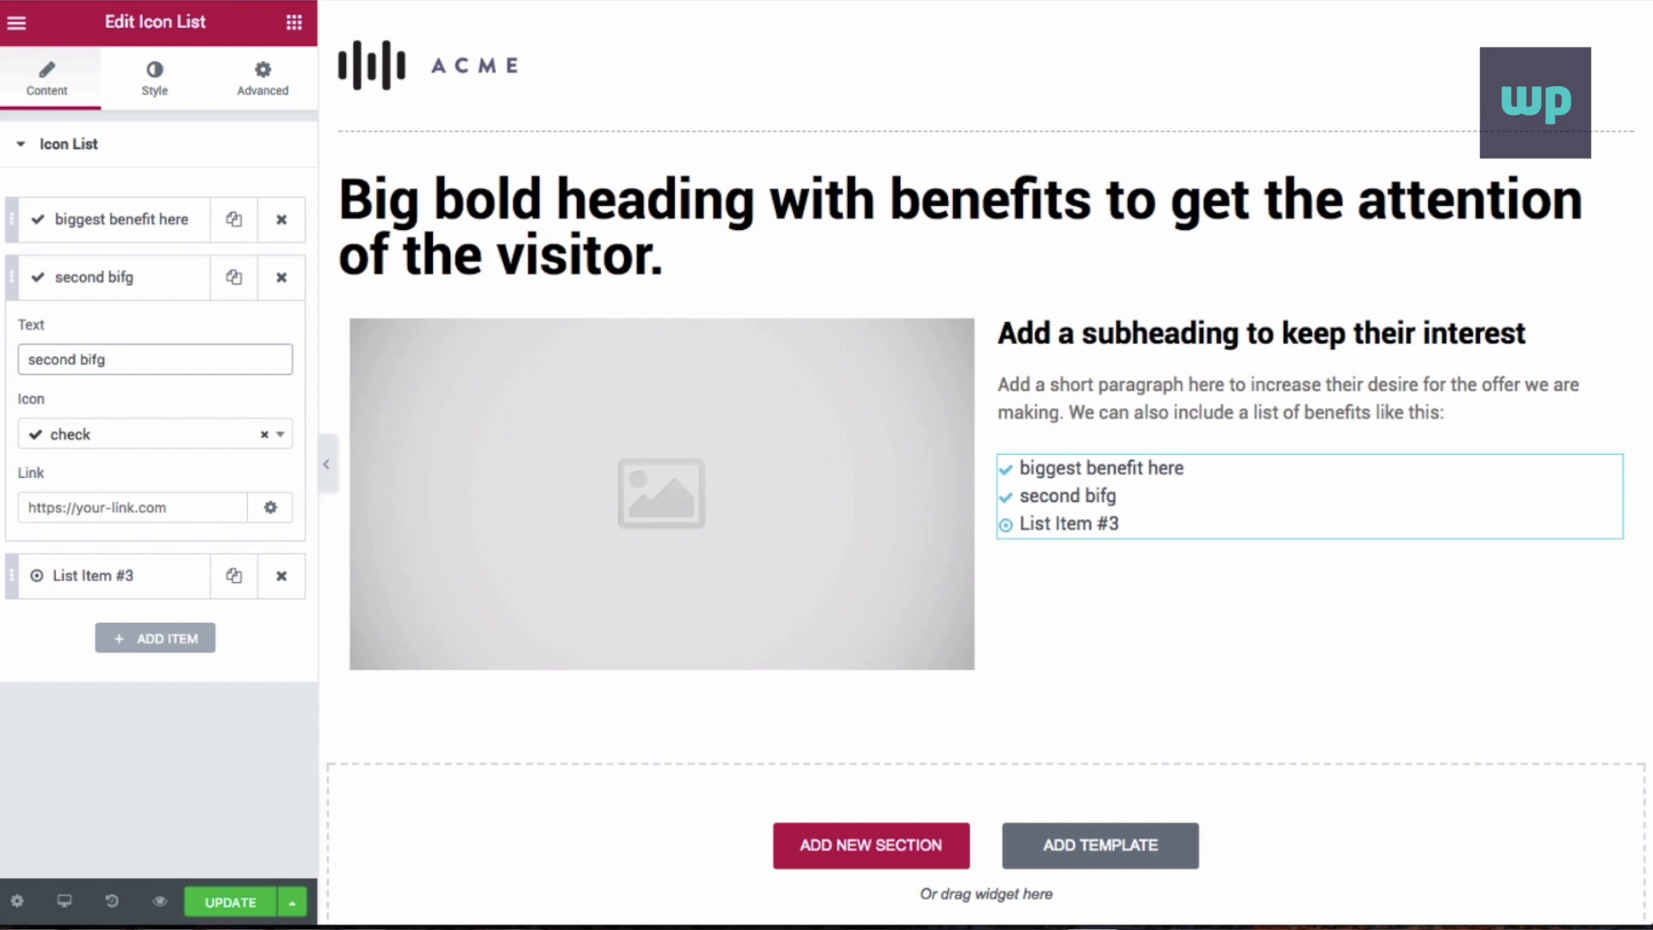
key("BackSpace")
key("BackSpace")
type("g benefit here")
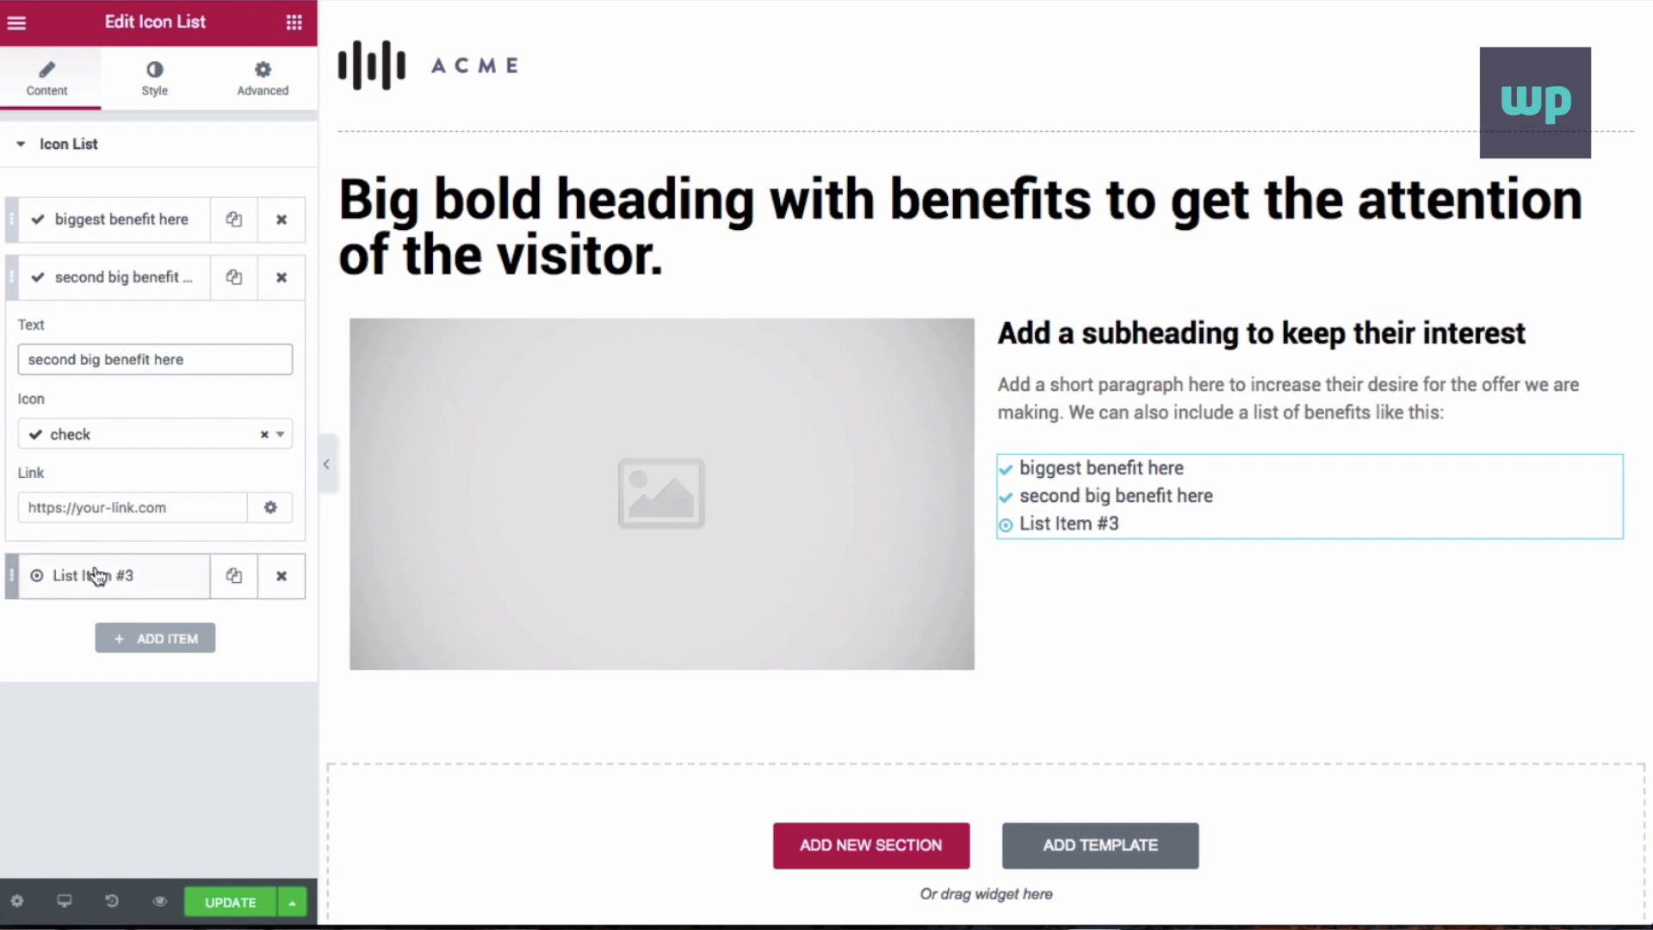
Change the third icon list item's icon to check
left_click(84, 578)
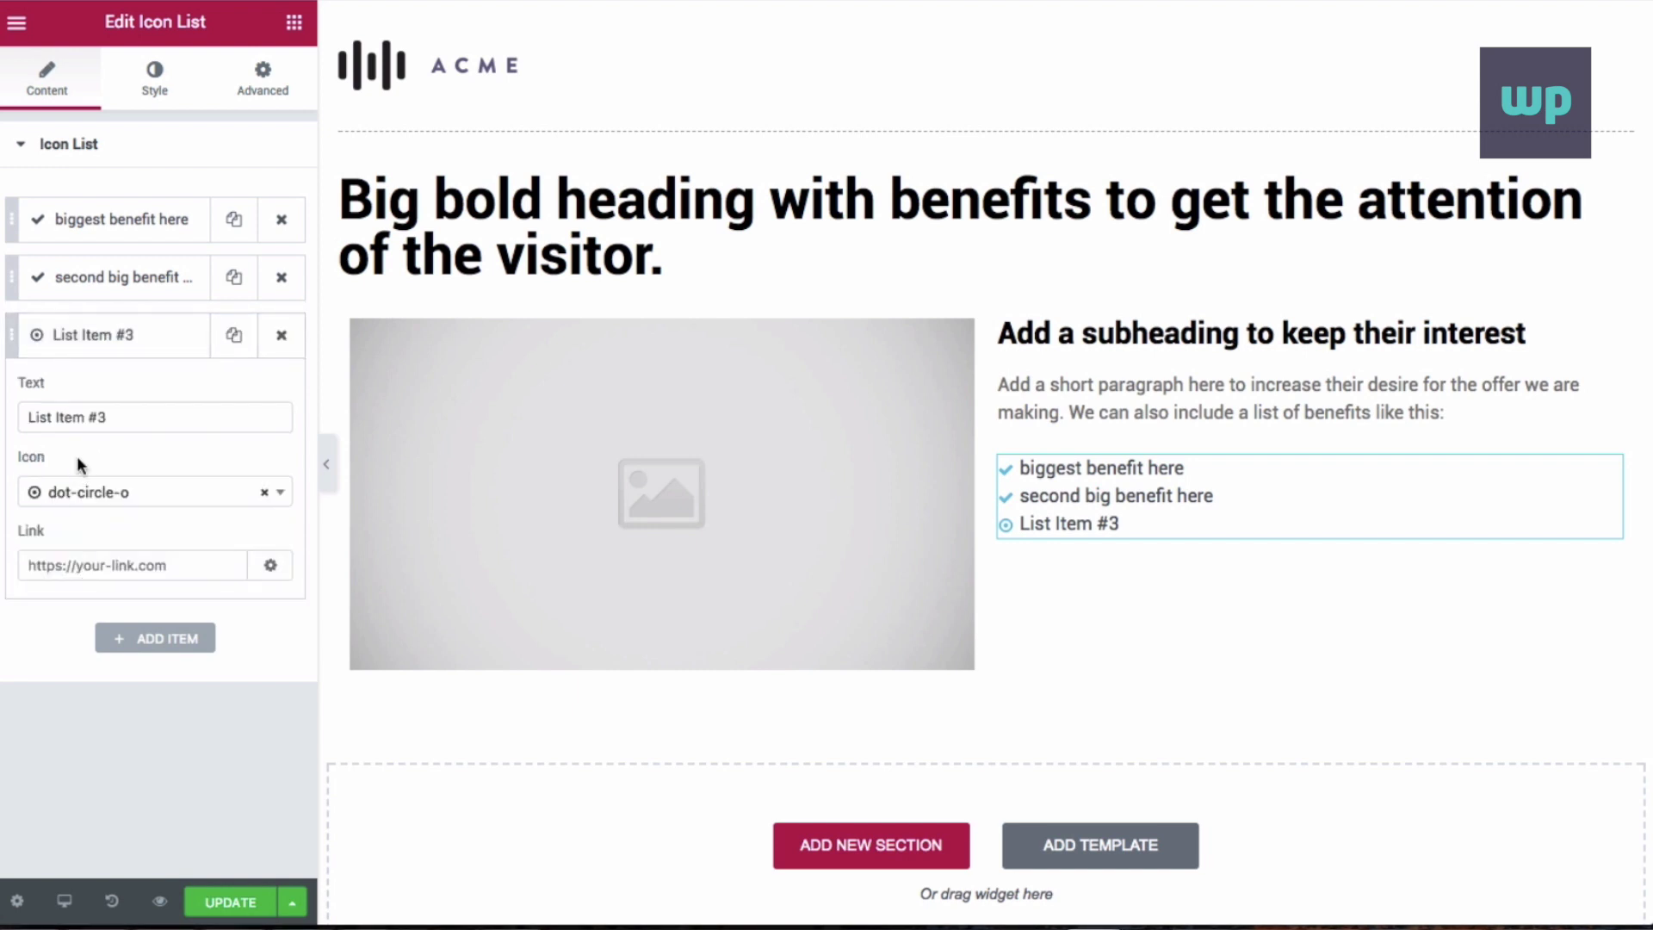
left_click(89, 493)
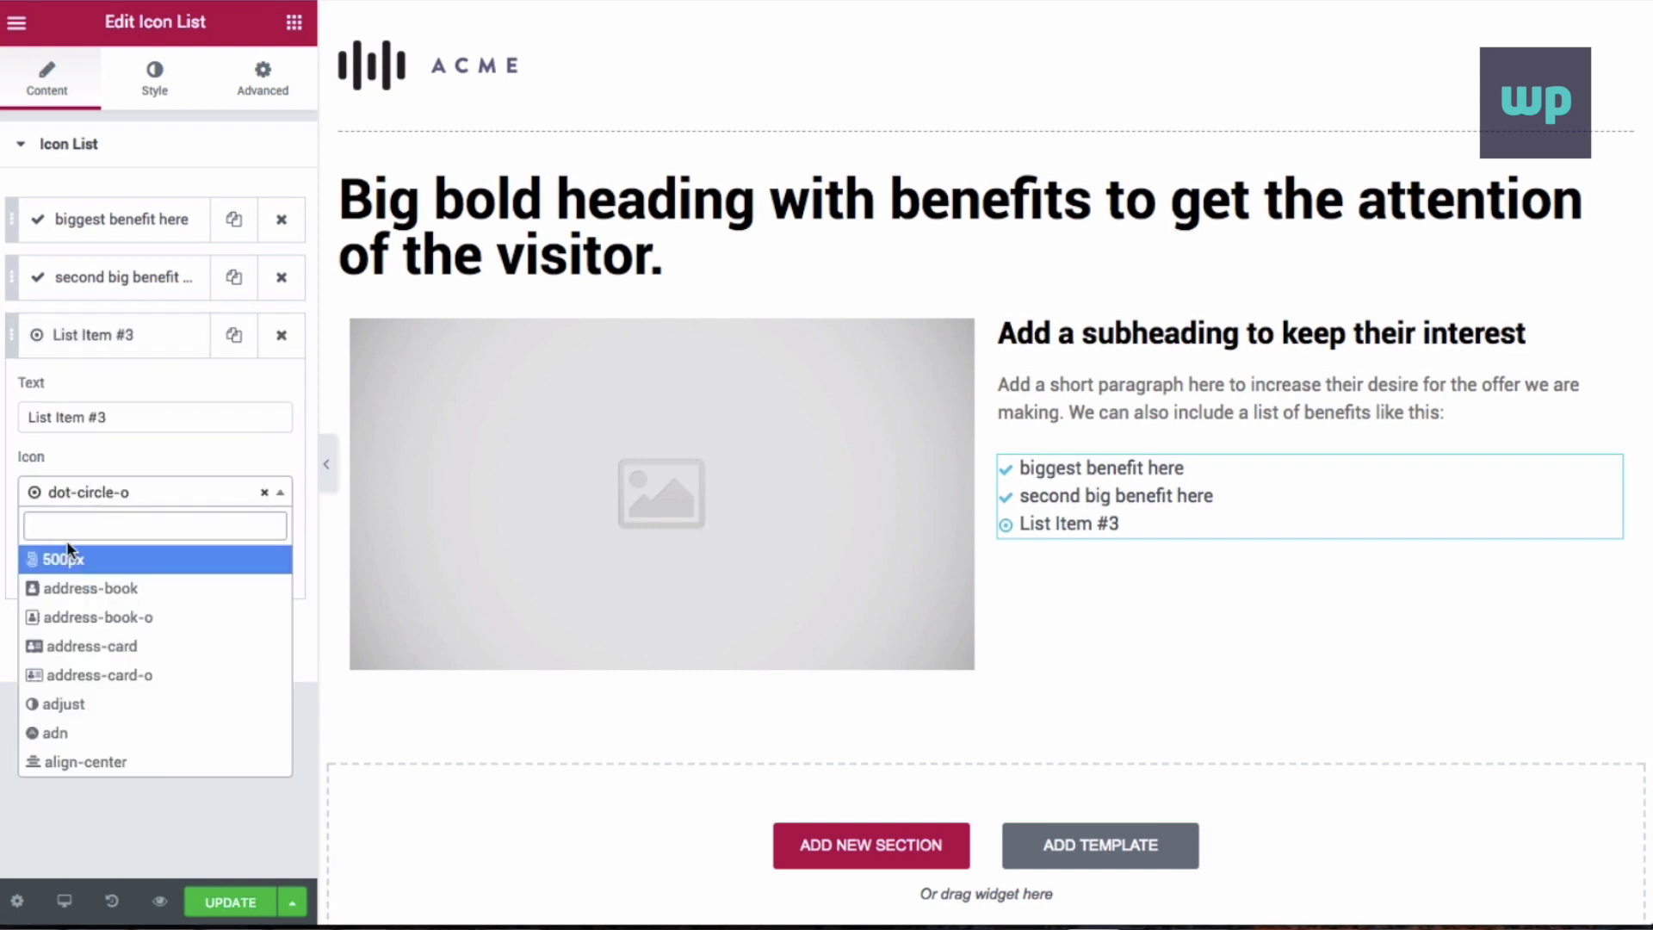
type("check")
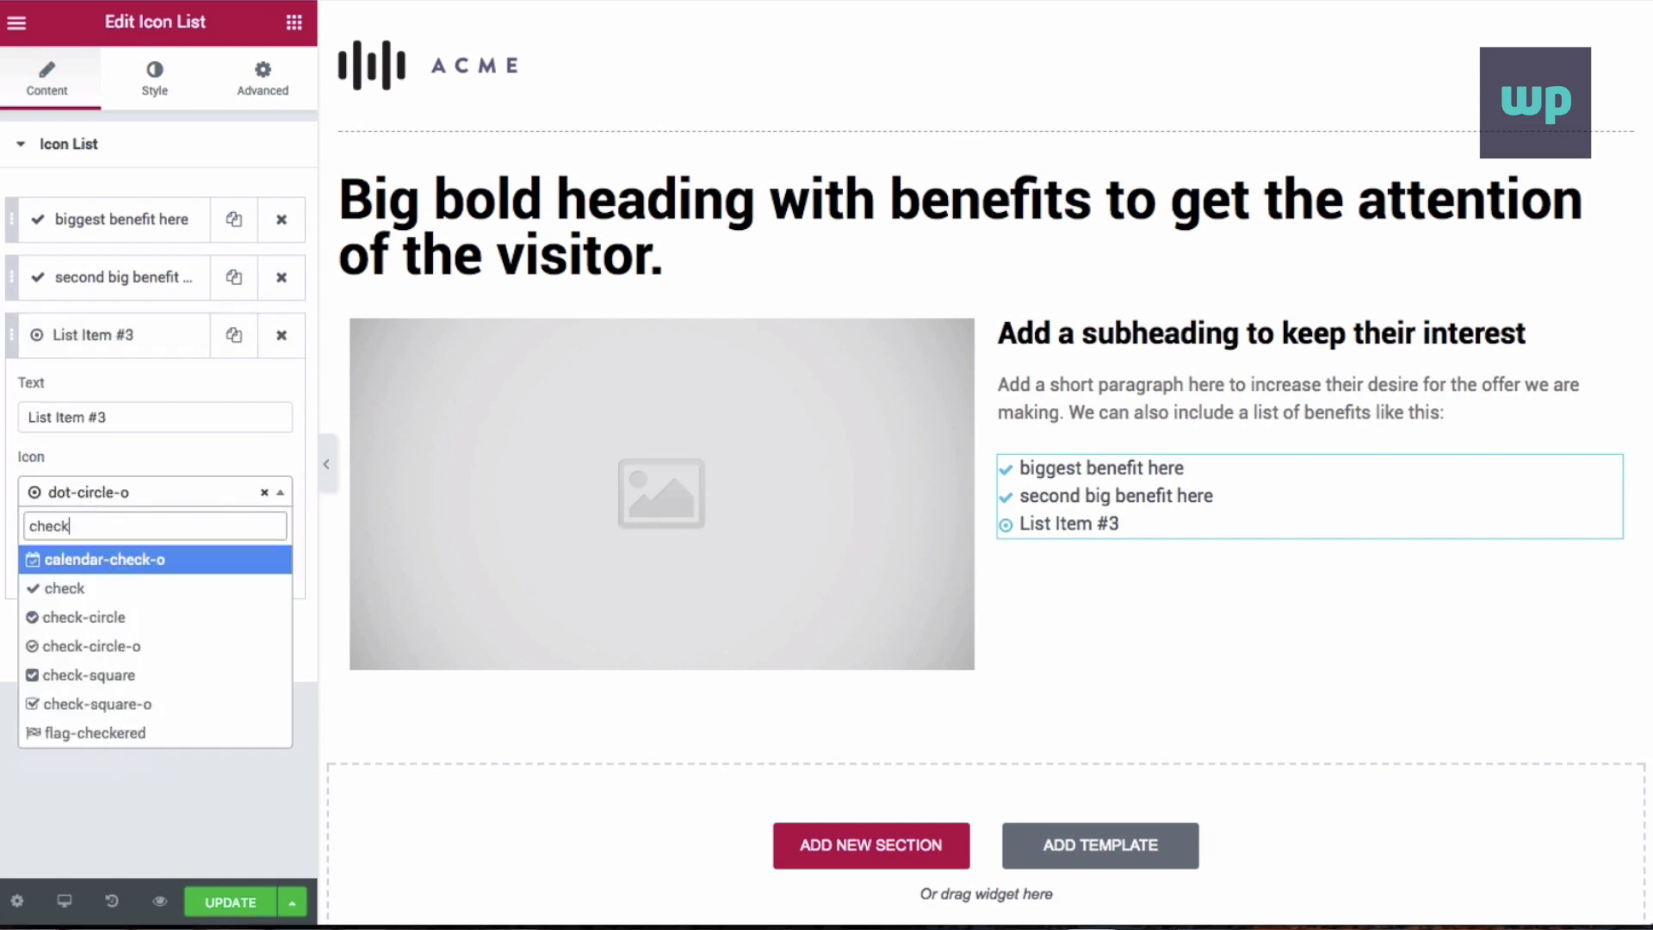
left_click(64, 588)
Change the third icon list item's text to "third and final benefit here"
left_click(103, 417)
triple_click(105, 419)
type("t")
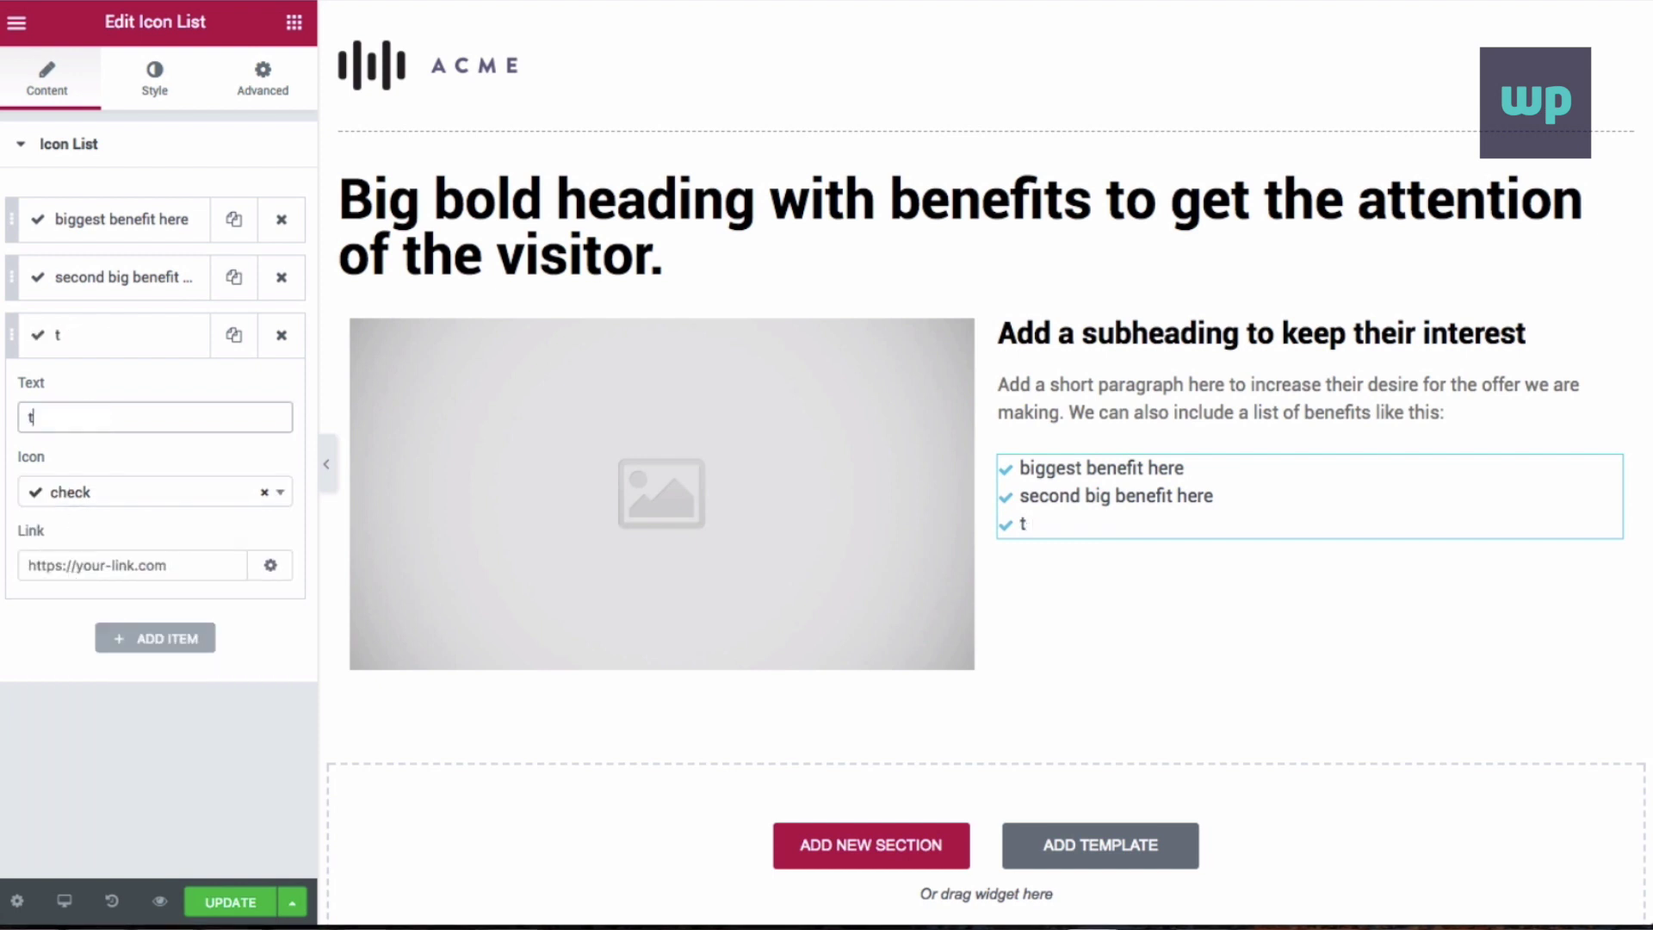
type("hird and final b")
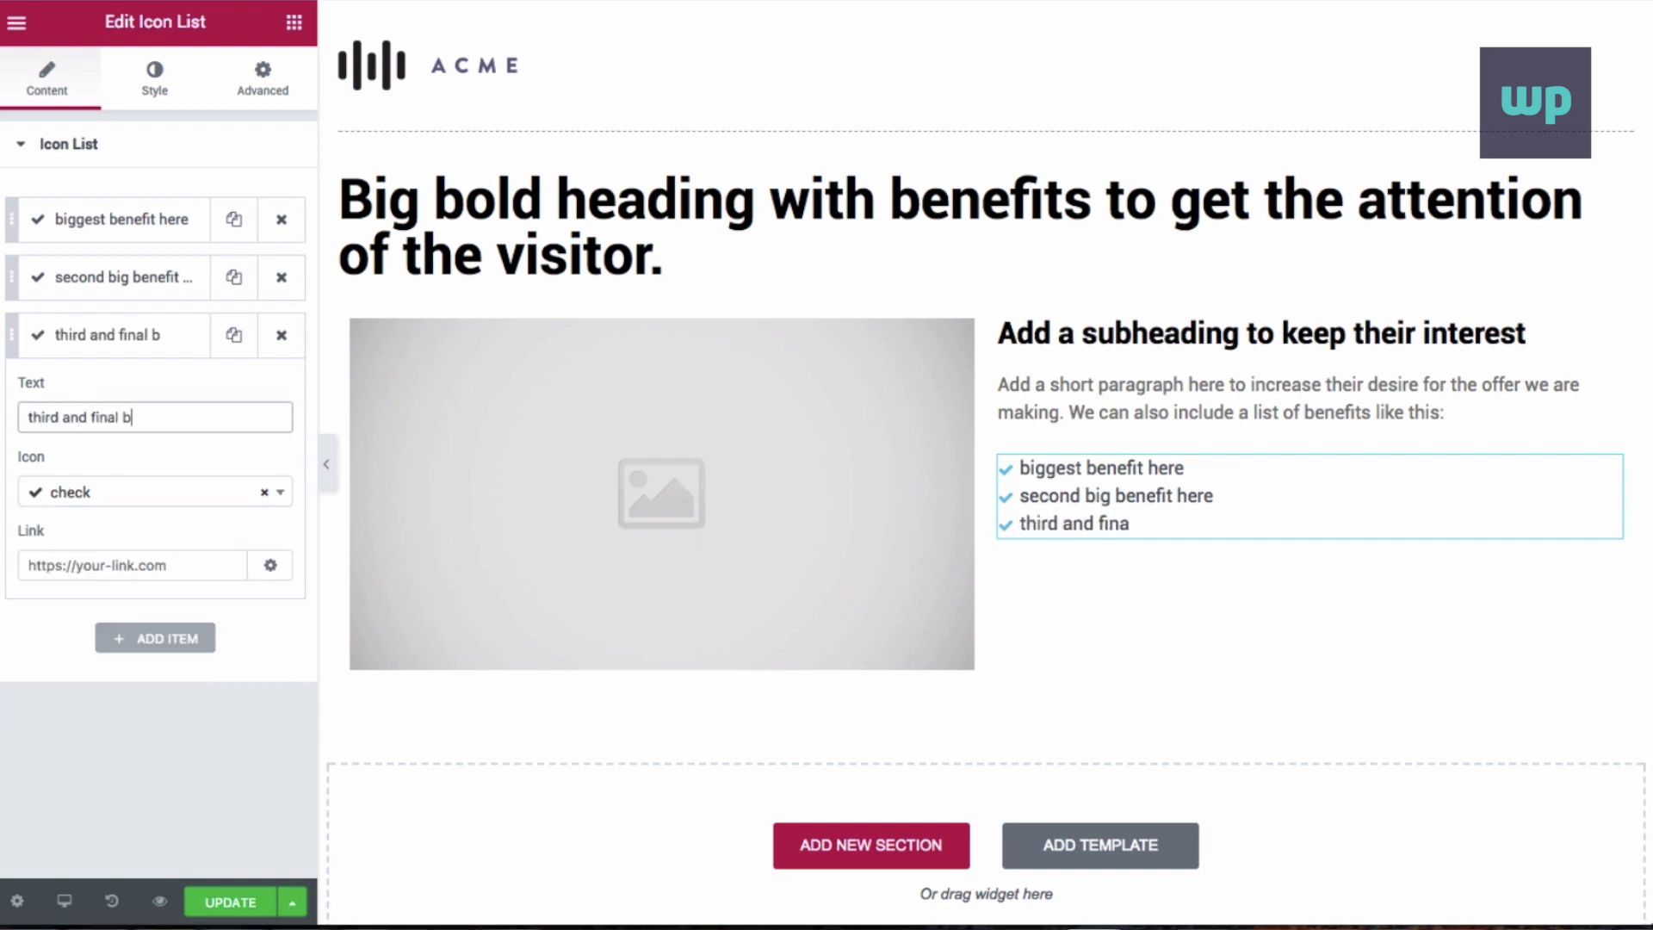
type("enefit here")
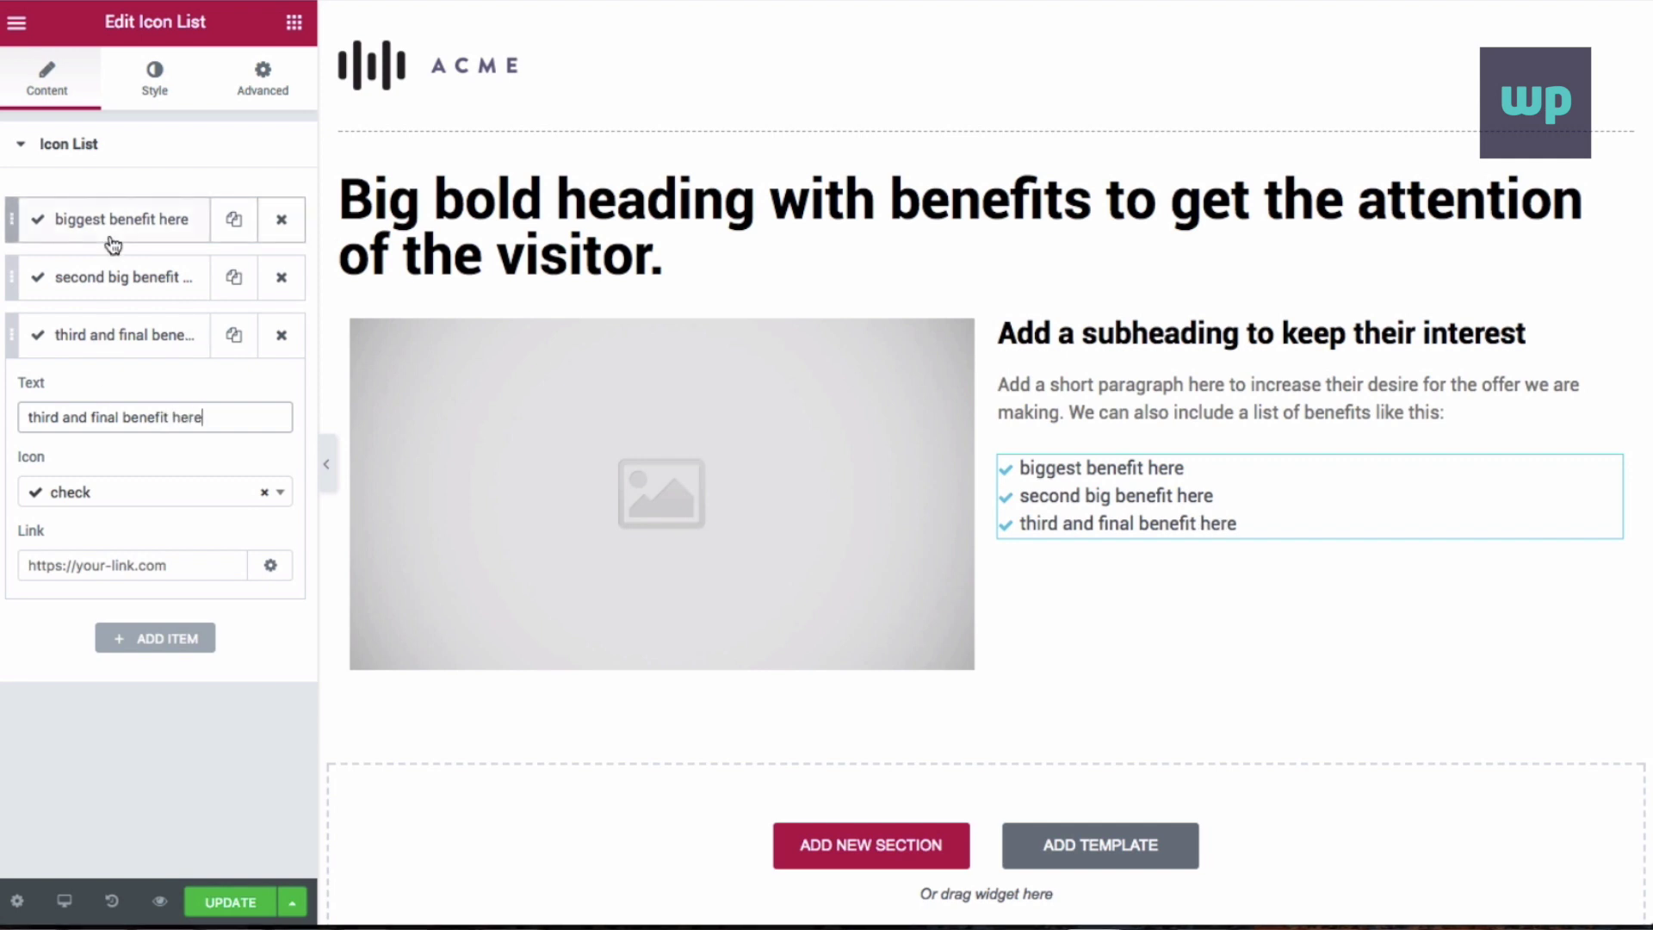
Set the space between the list items to 10 and color the list icons black, #000000
left_click(155, 91)
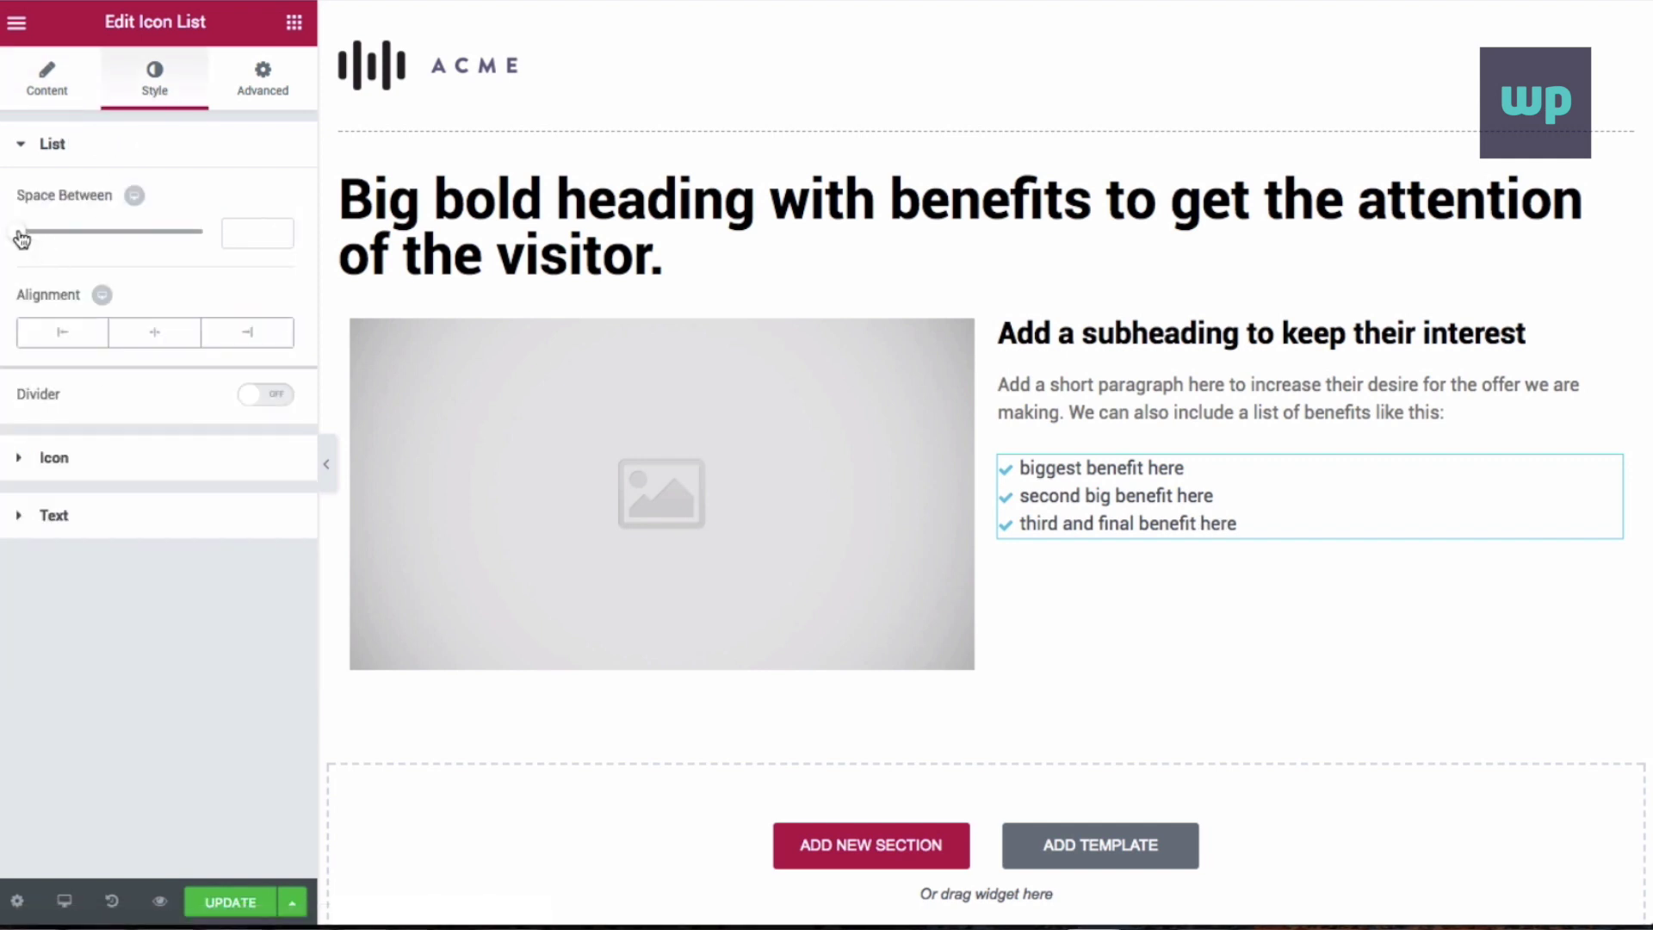
left_click_drag(22, 239, 55, 240)
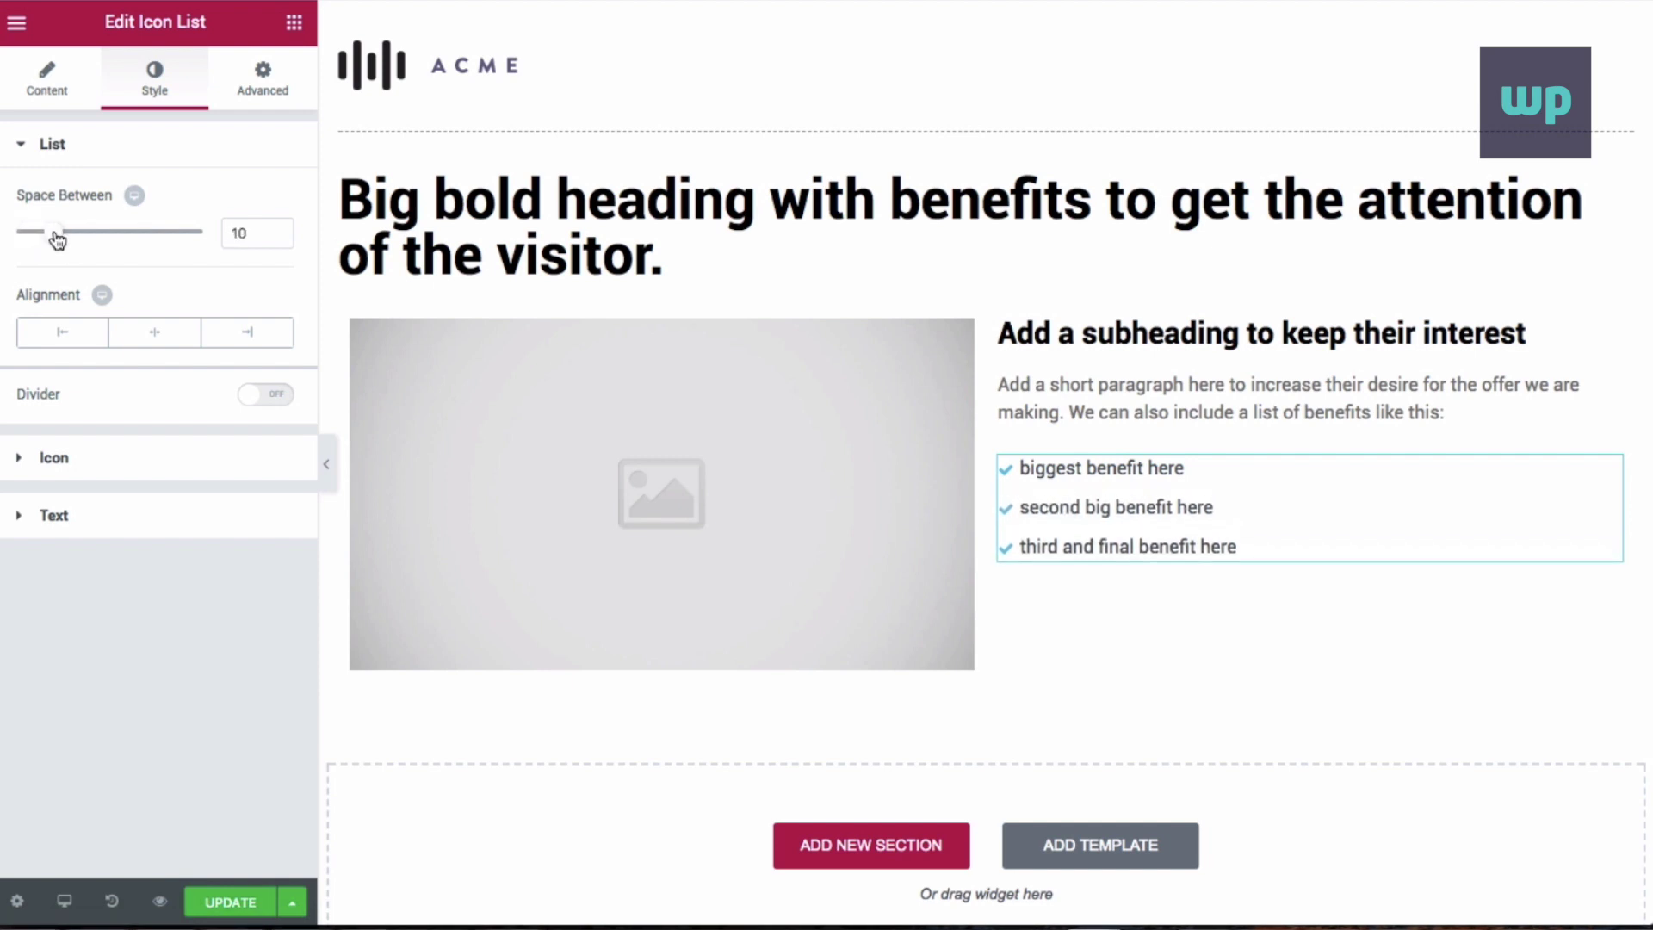
left_click(62, 457)
left_click(258, 261)
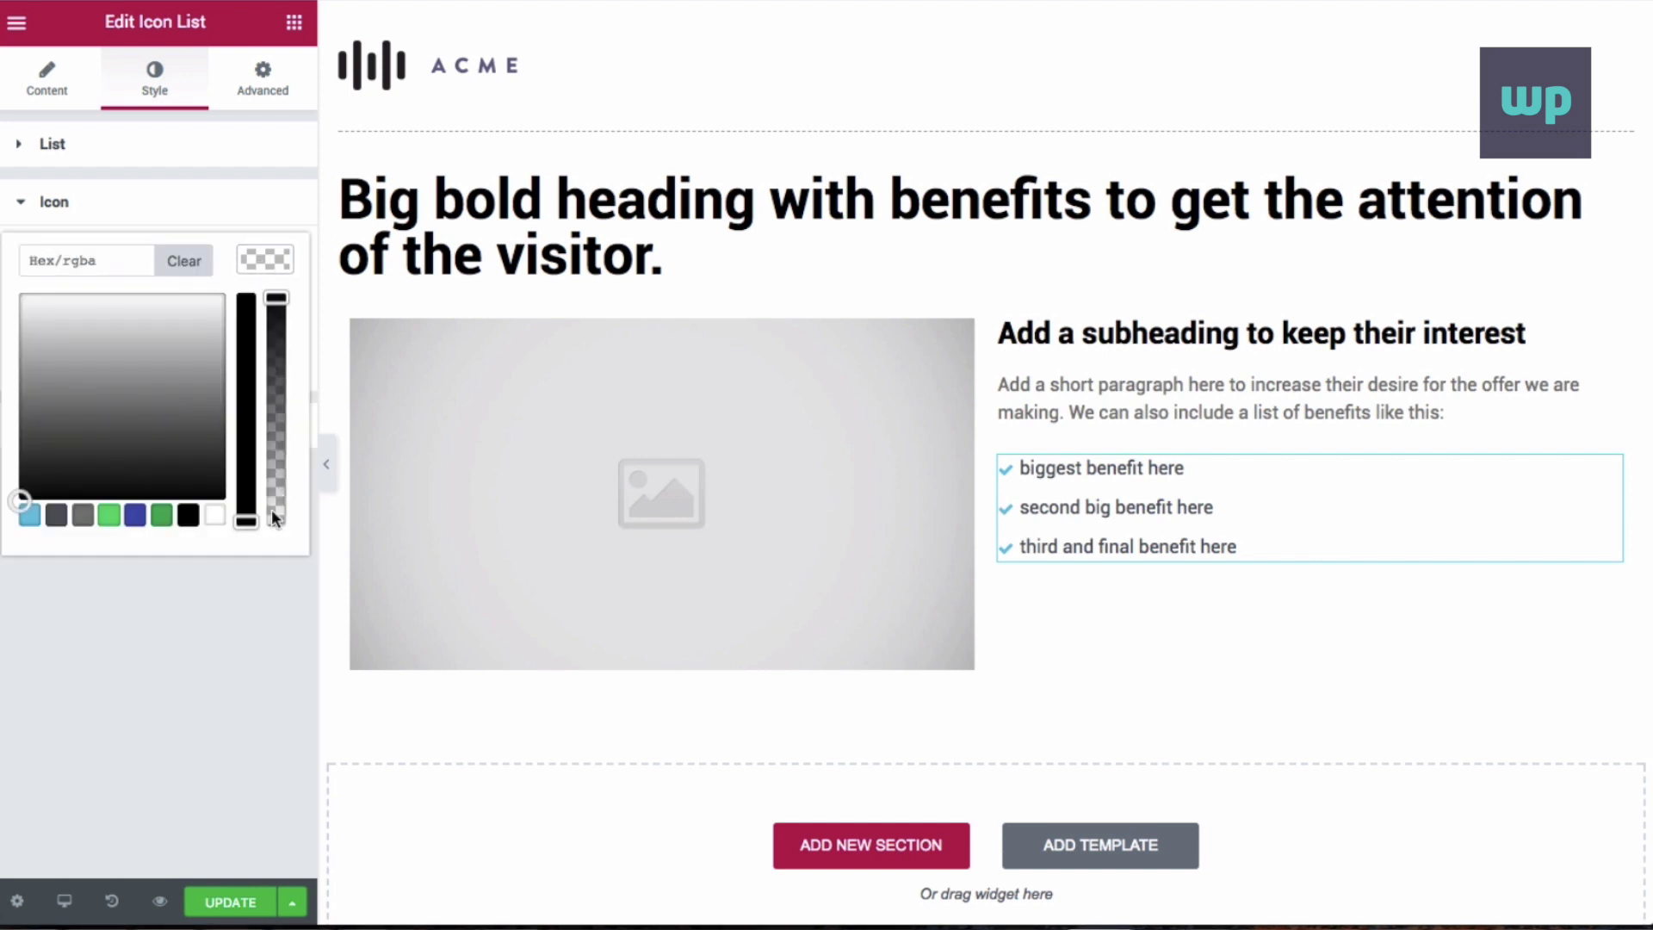
left_click(188, 517)
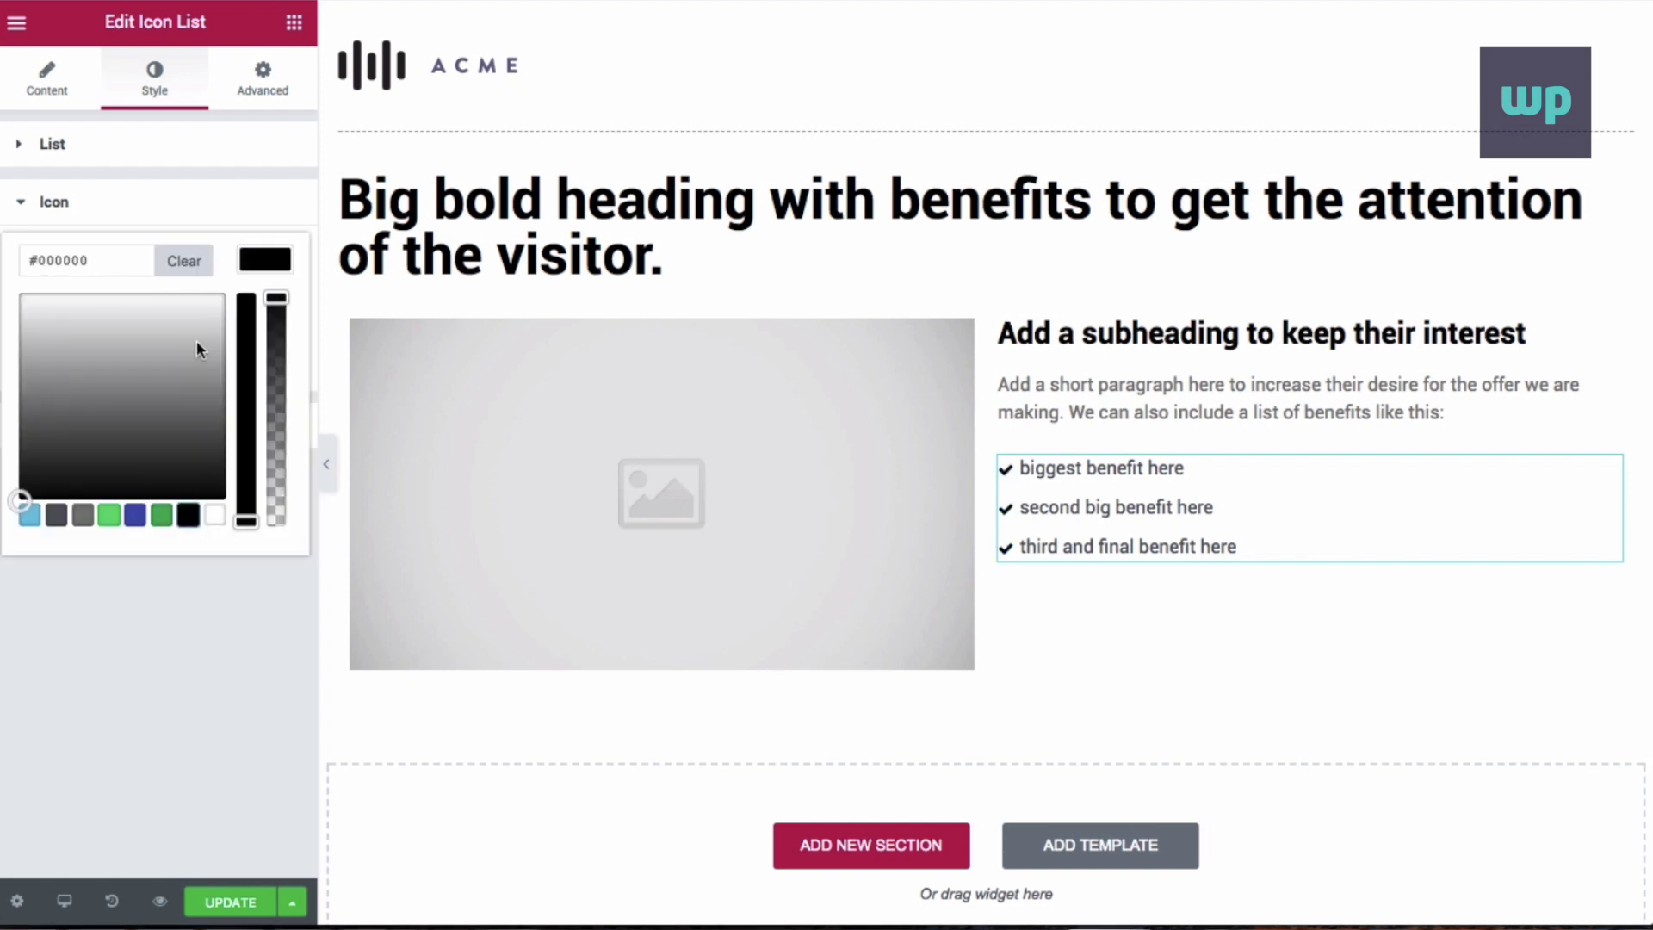
left_click(261, 261)
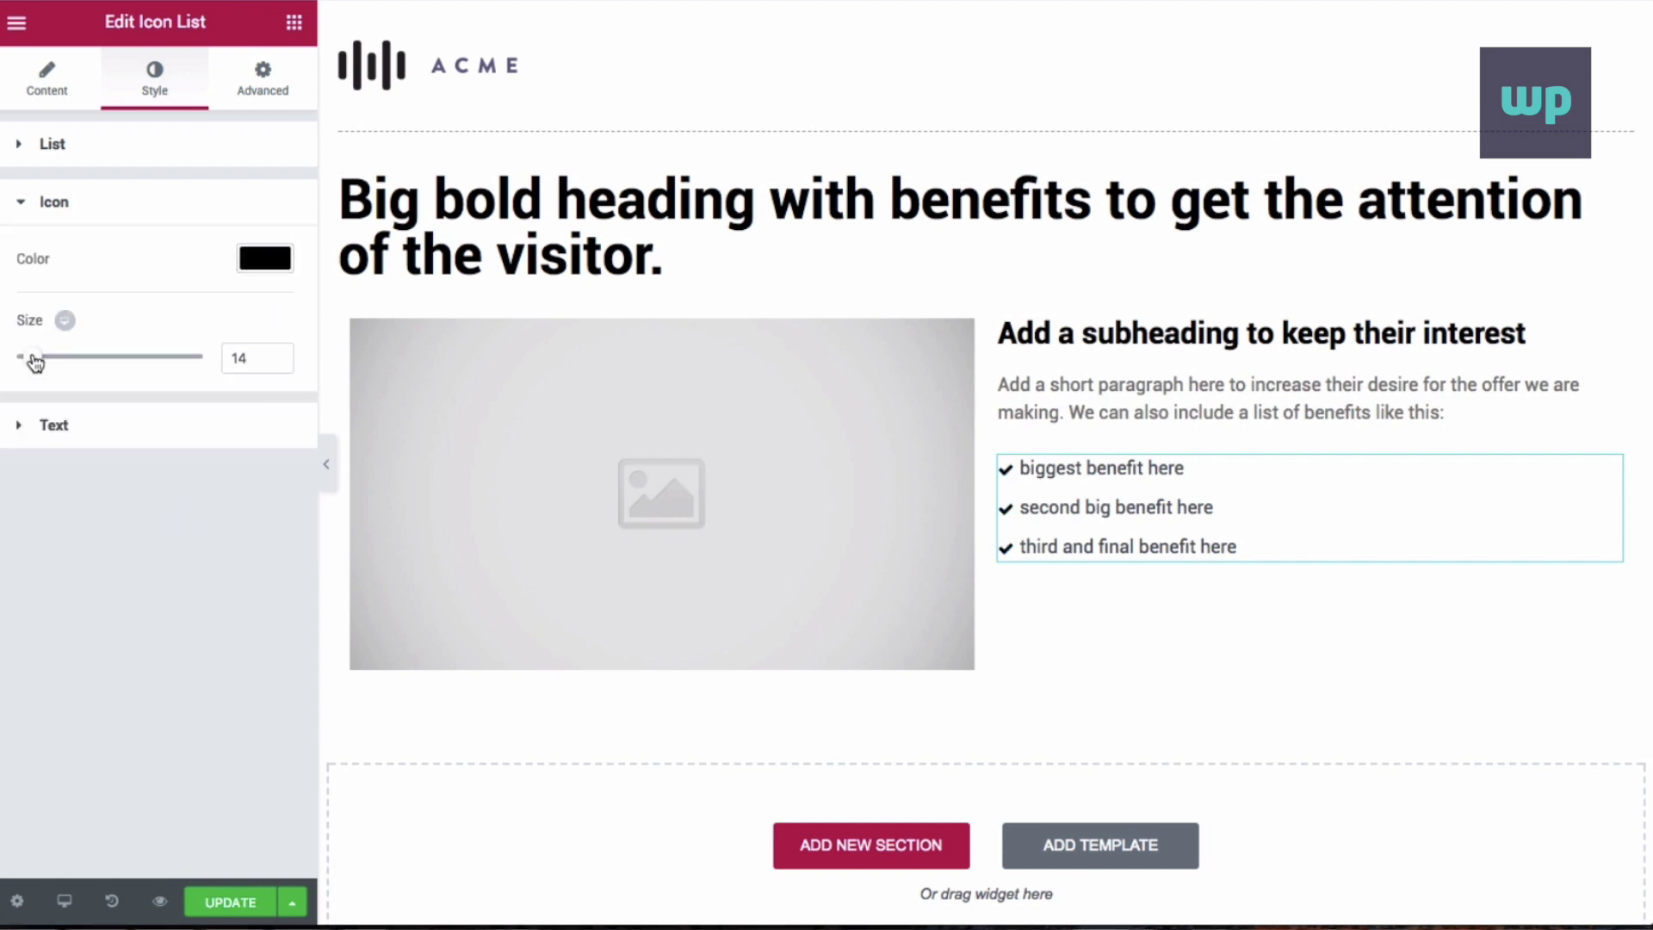
Set the list's icon size to 16 and its text indent to 10
left_click_drag(34, 363, 39, 363)
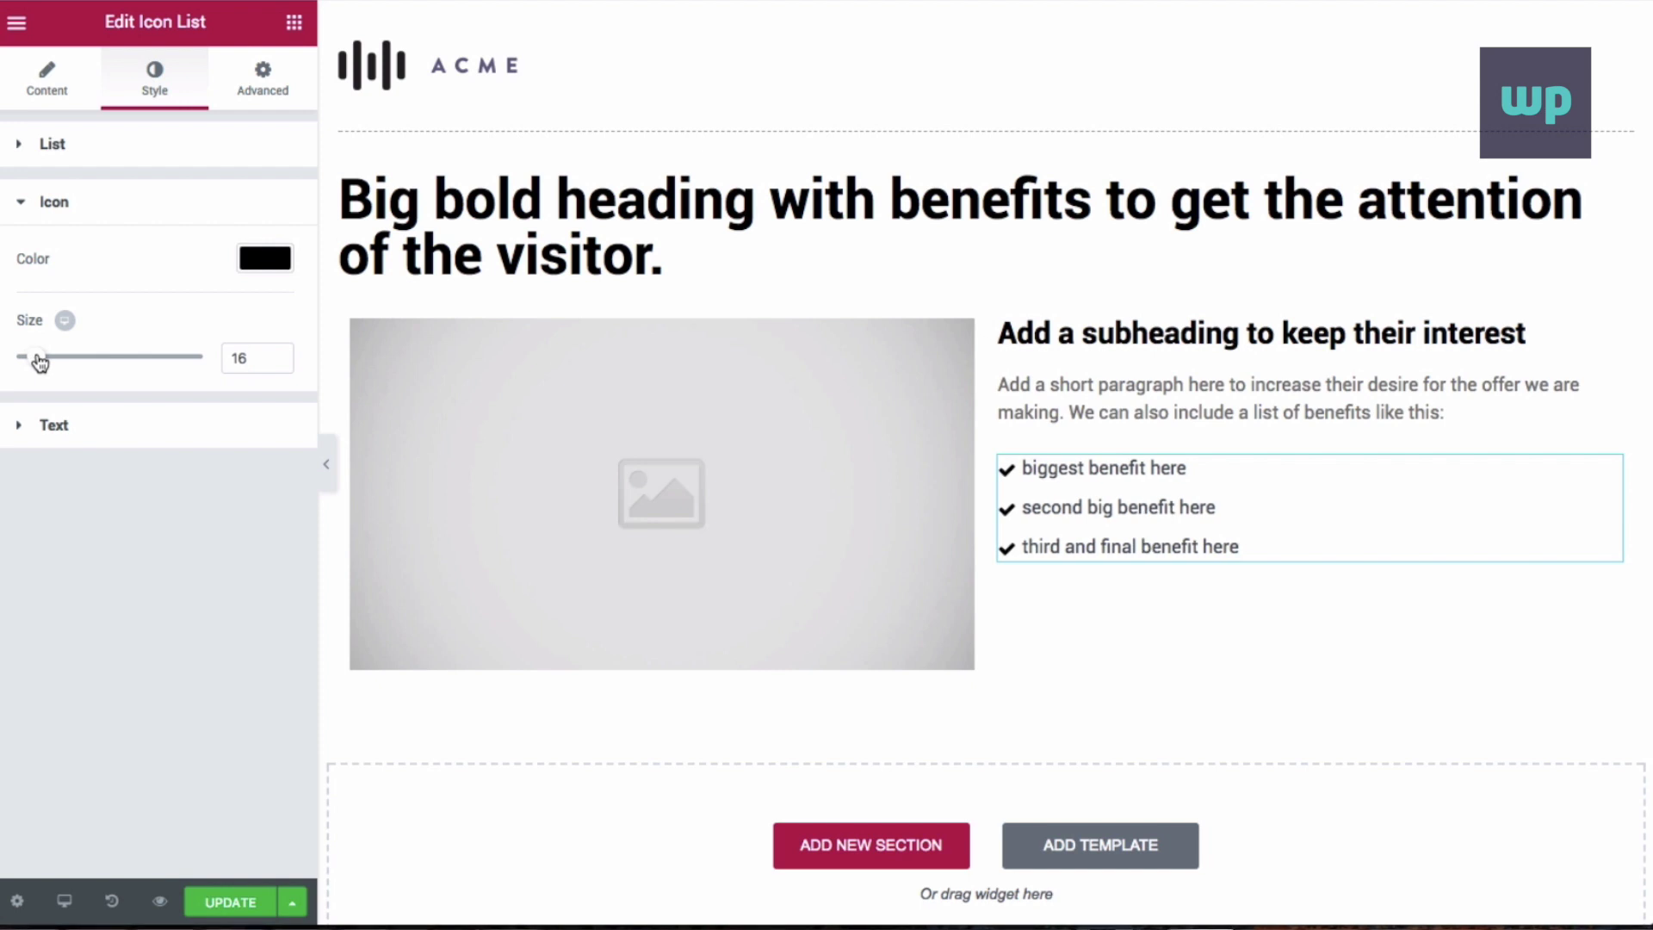
left_click(54, 431)
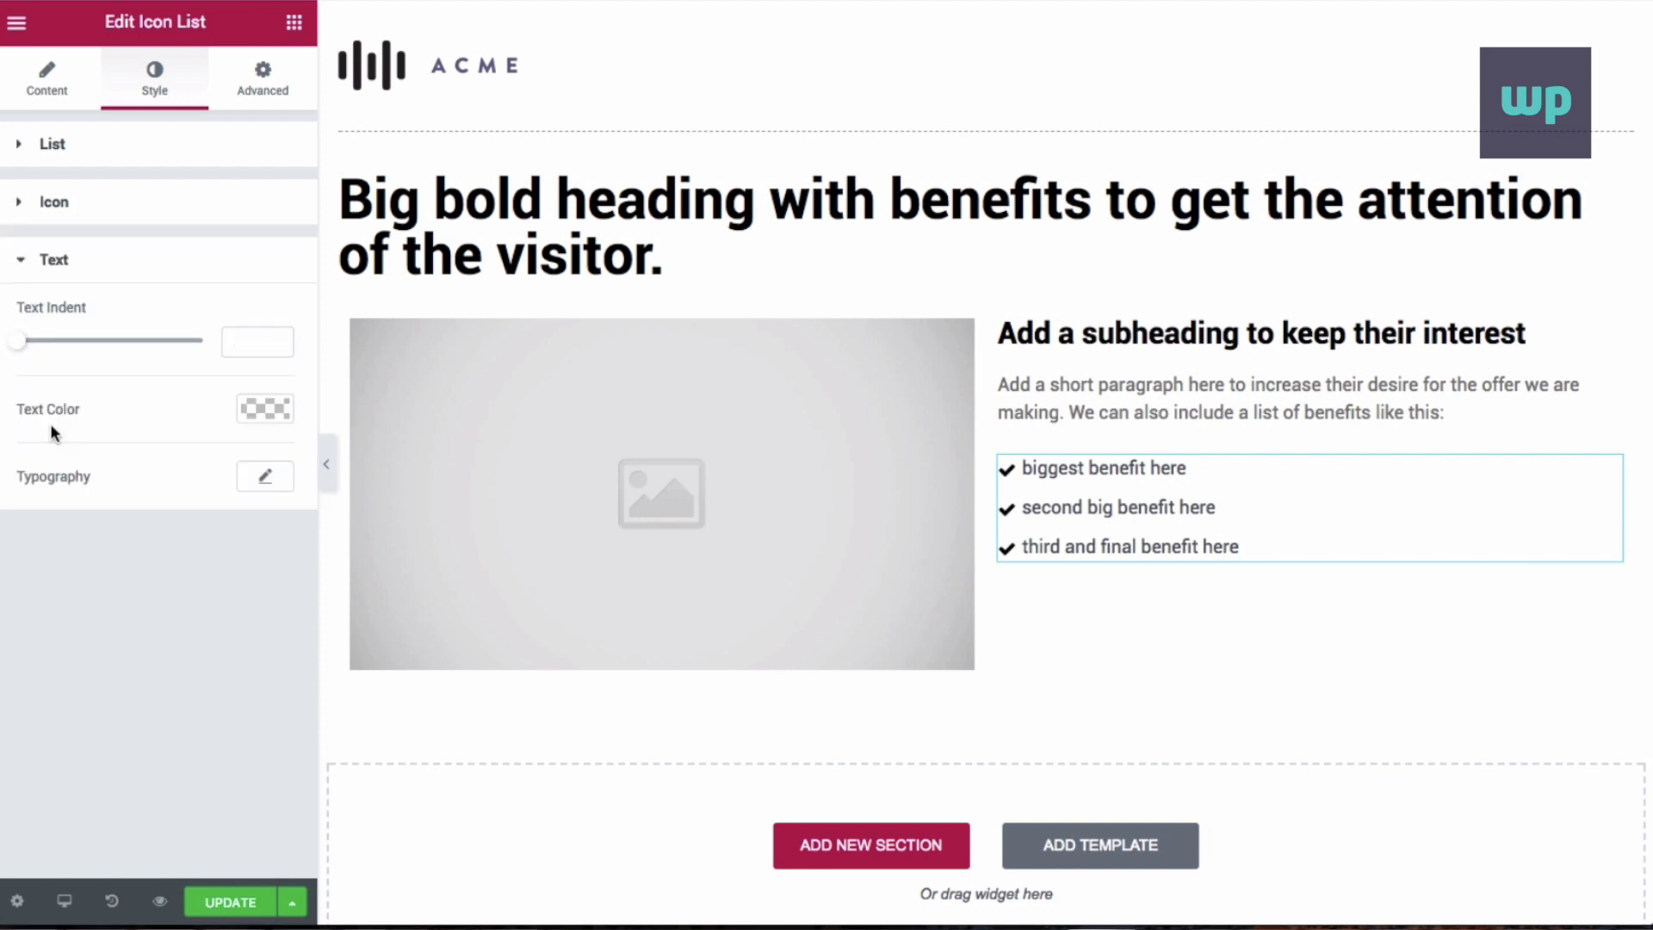
left_click_drag(24, 348, 60, 350)
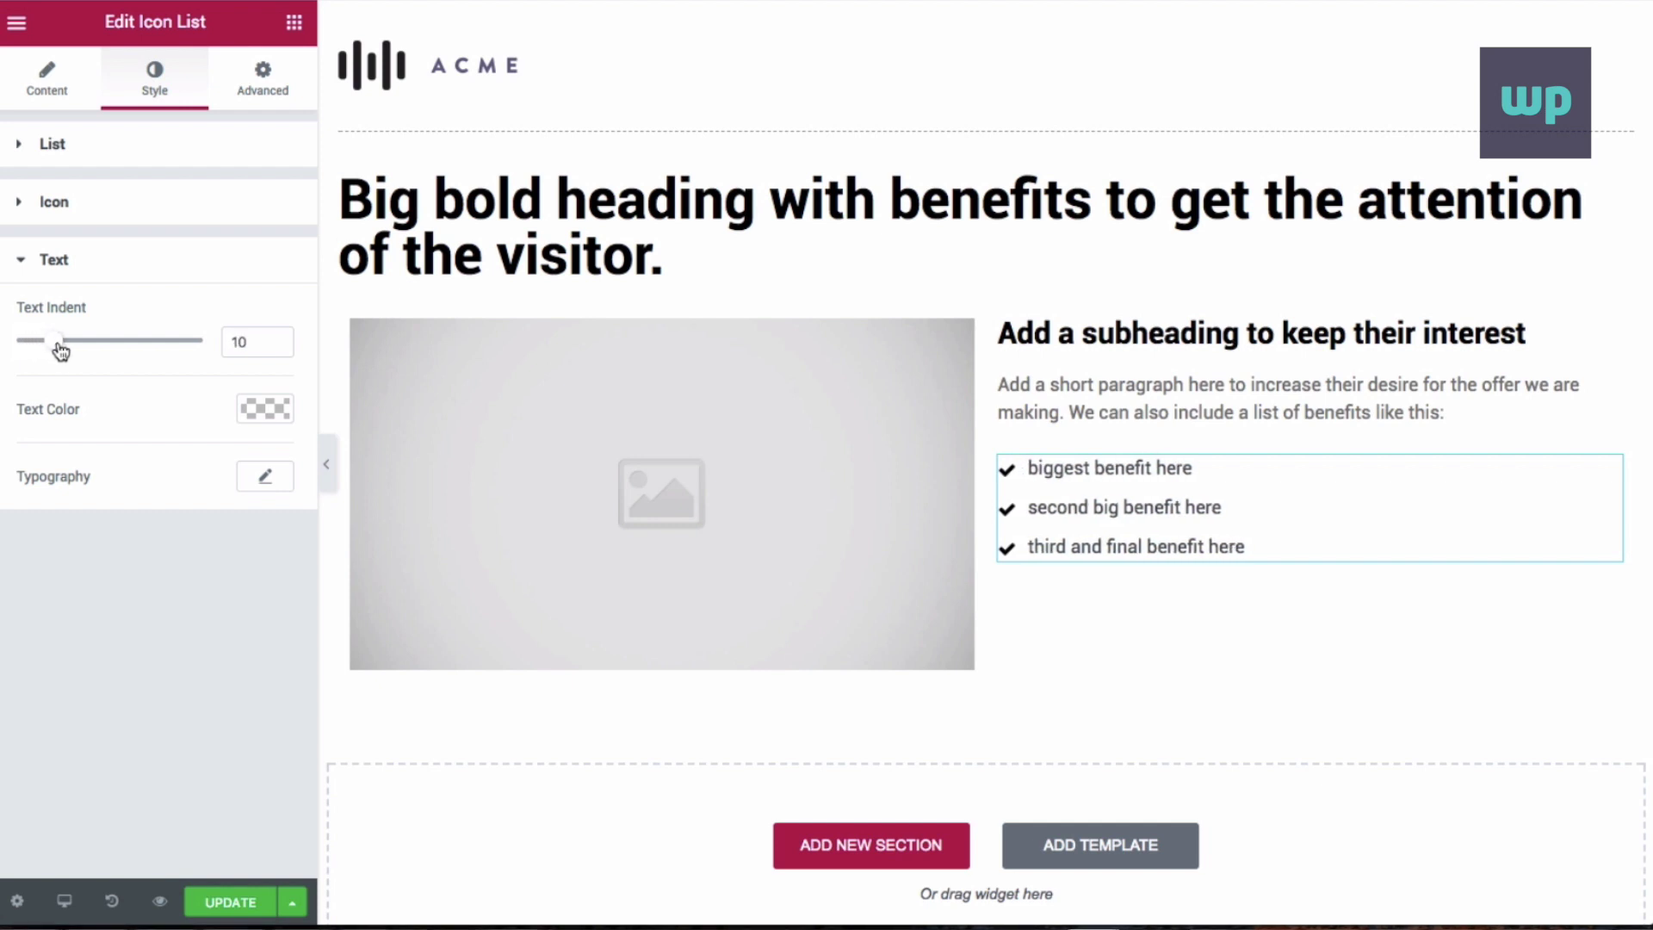
Add a Button widget below the benefits list with the text "CALL TO ACTION"
left_click(294, 24)
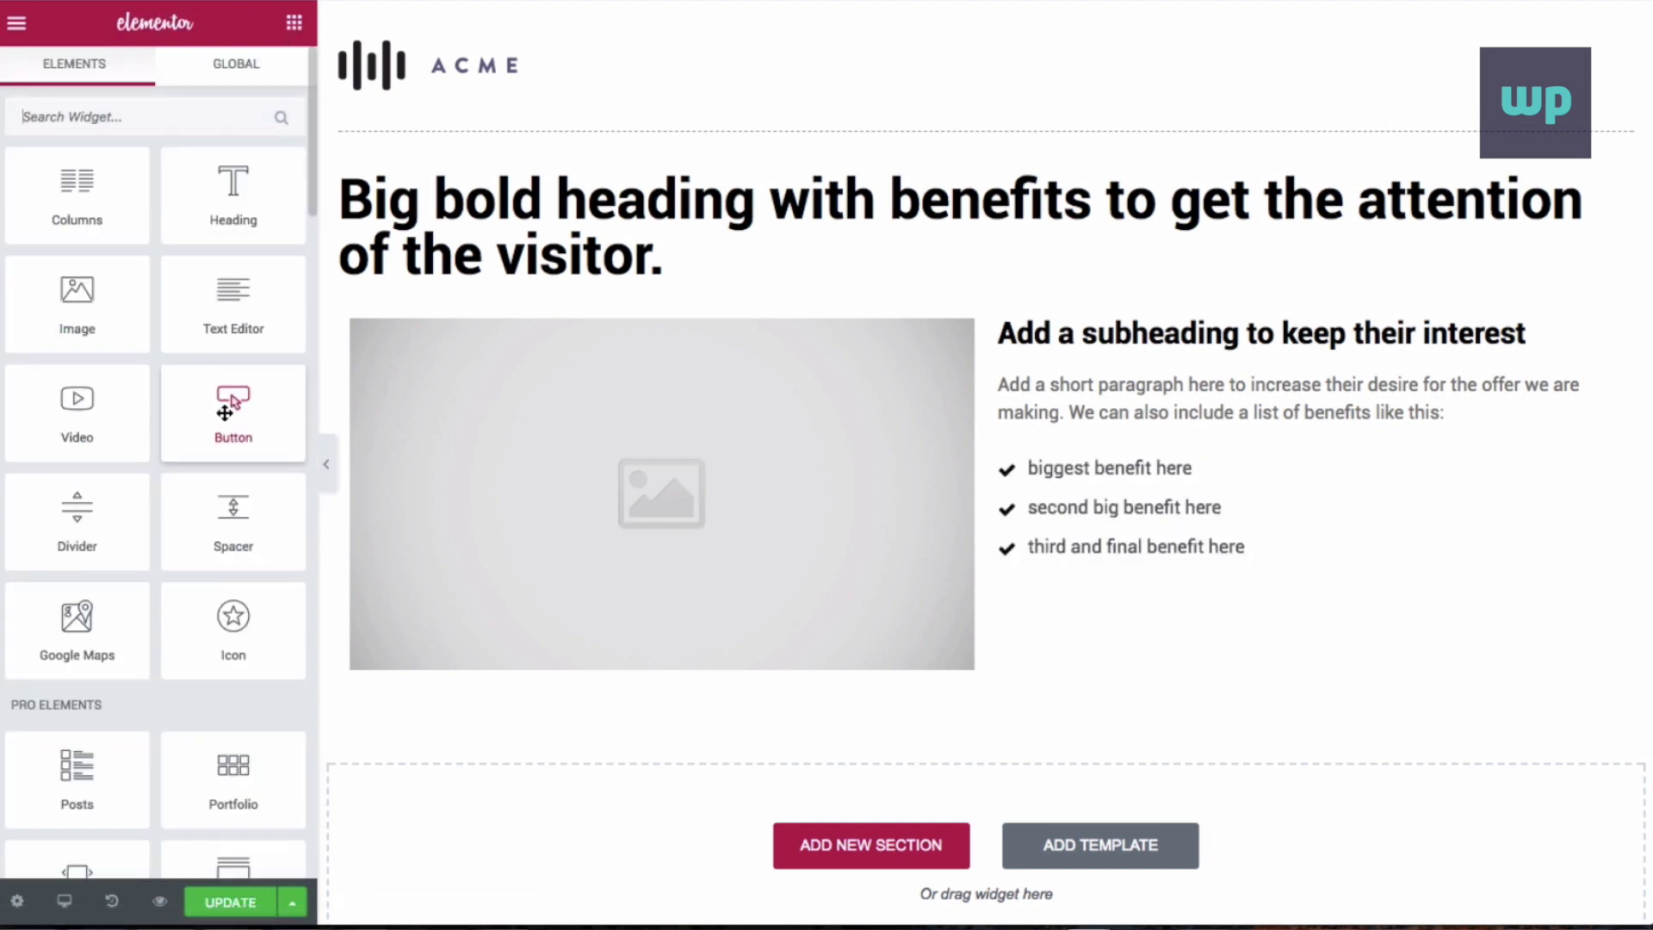
left_click_drag(209, 424, 1092, 551)
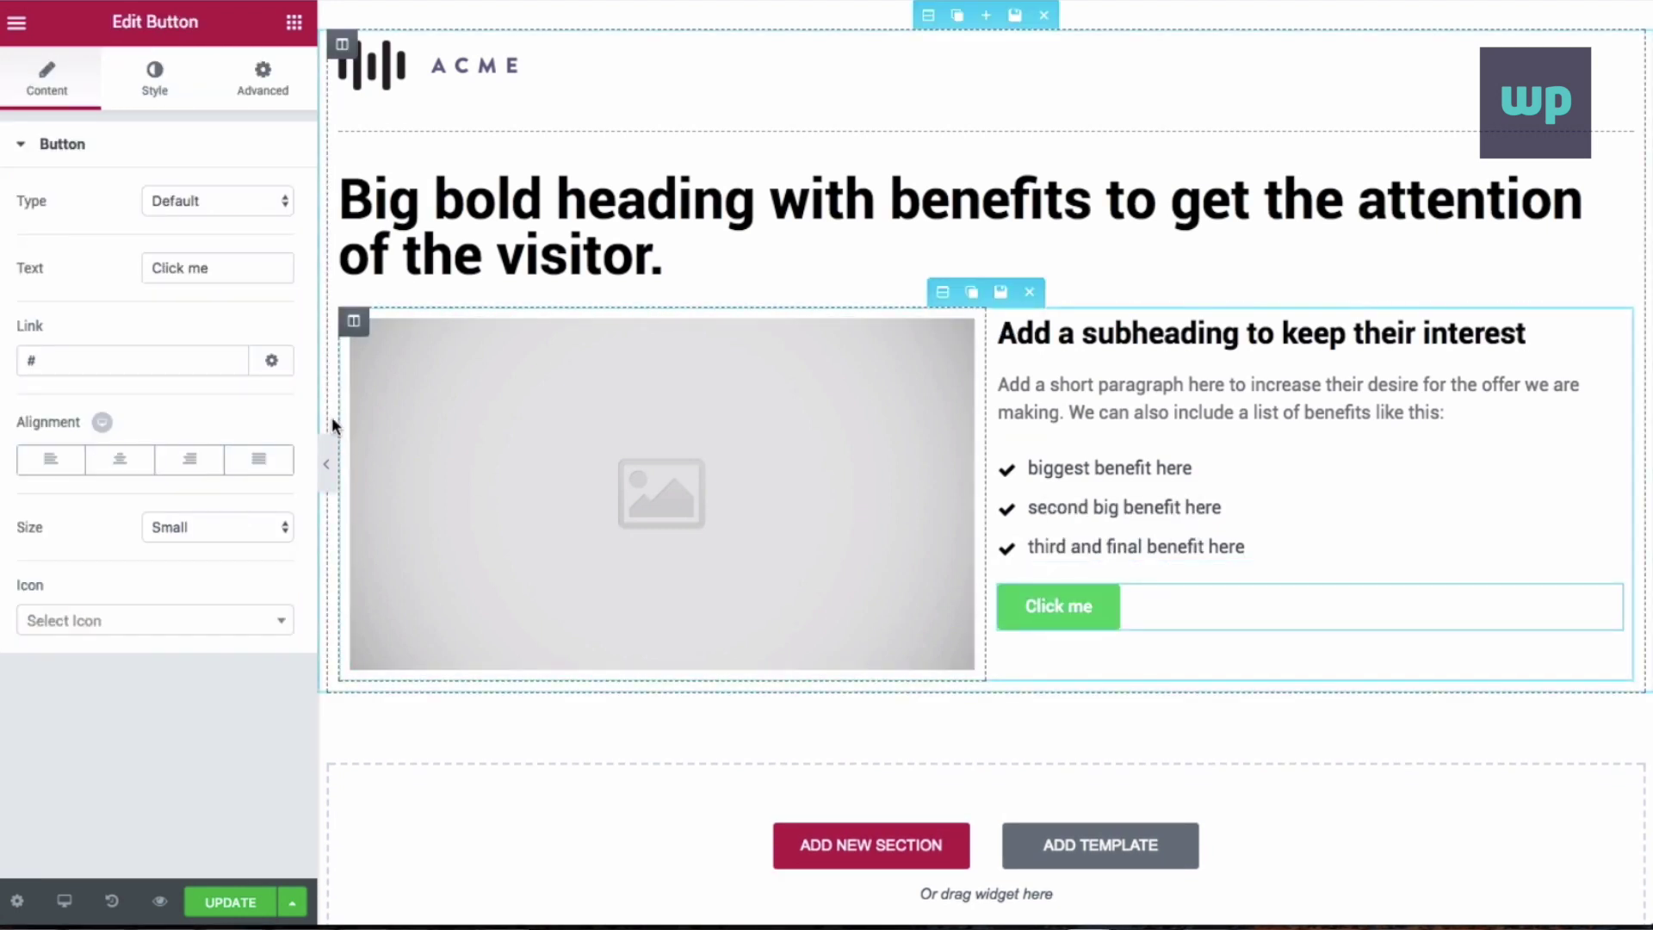
triple_click(204, 262)
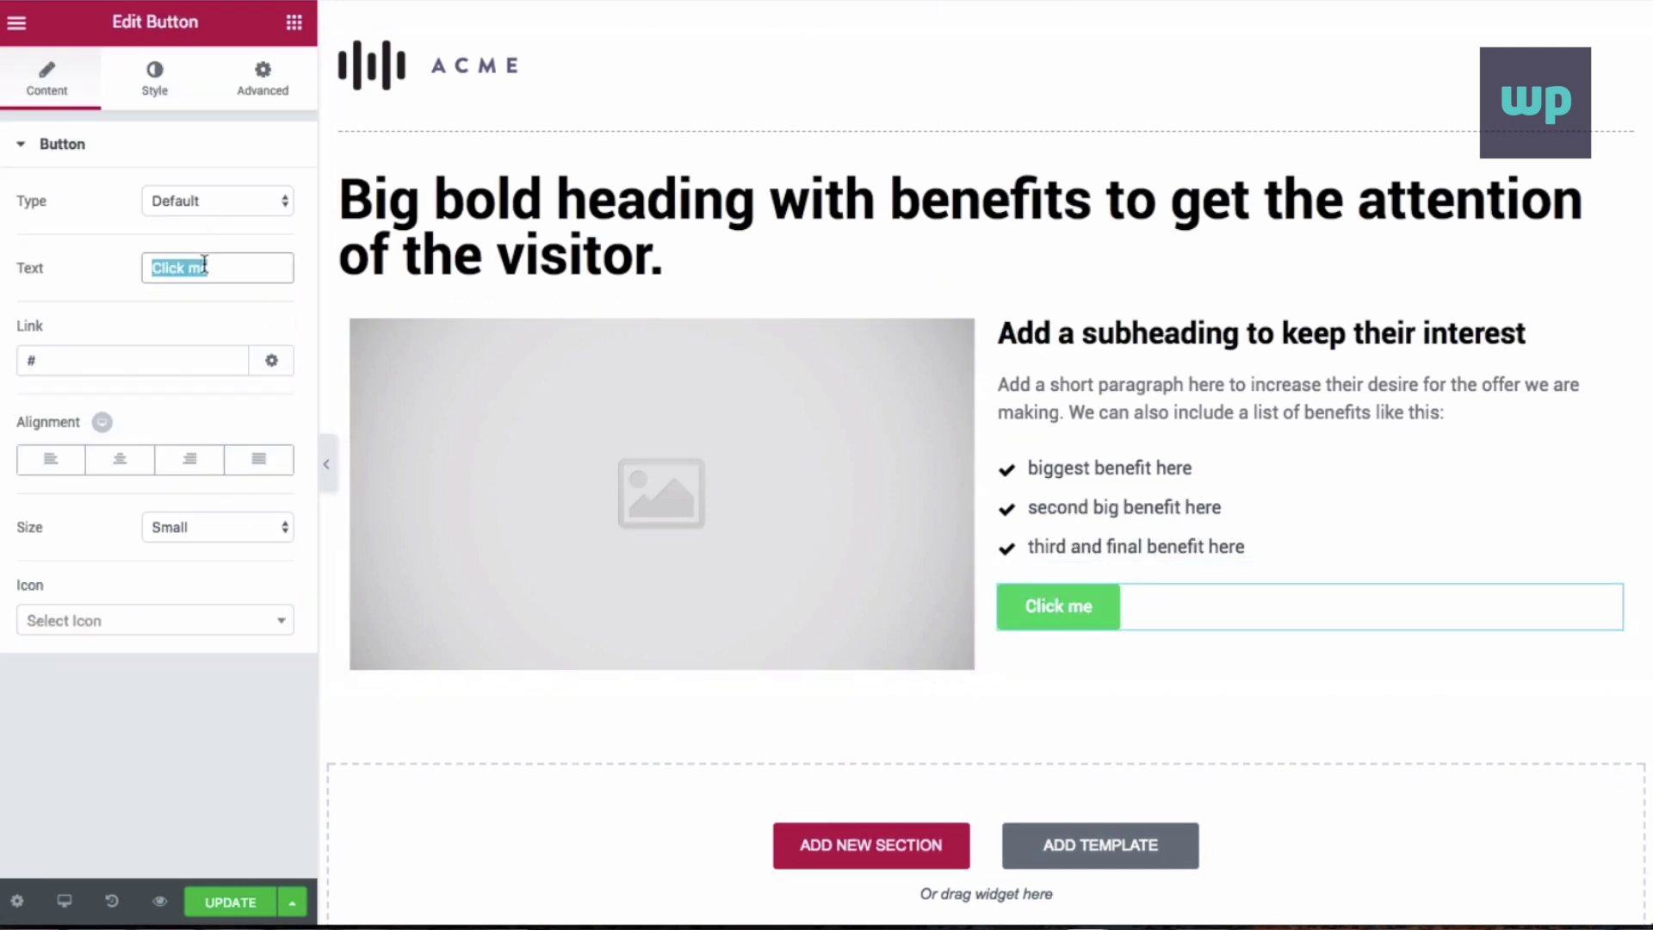
type("CALL TO ACTION")
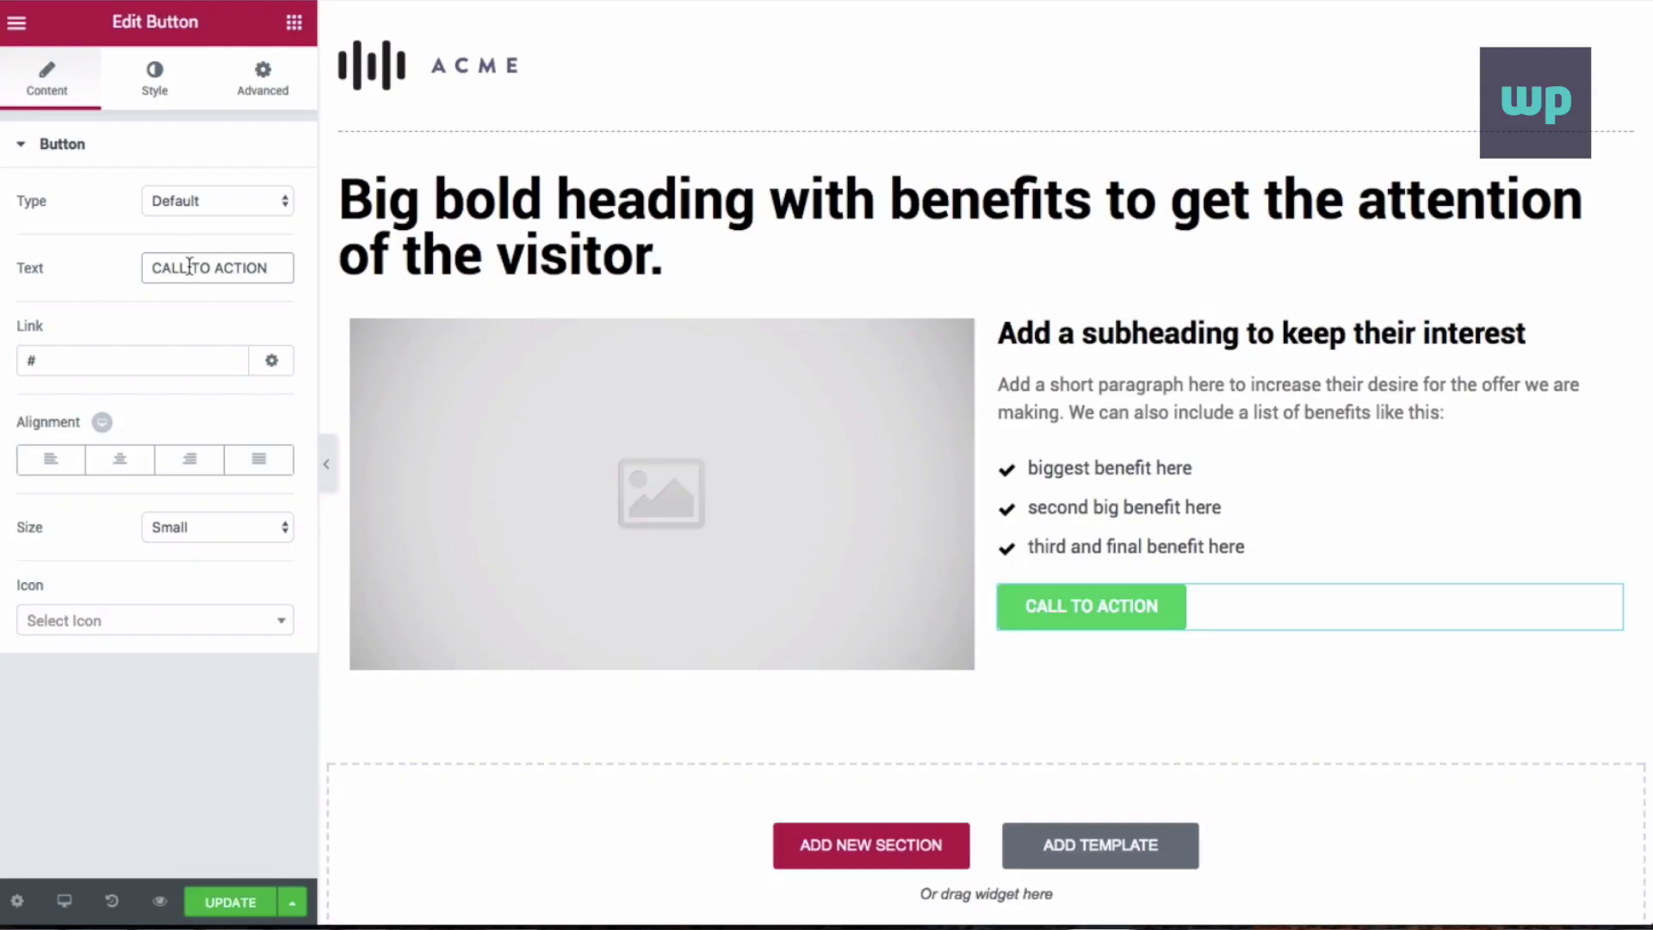
Set the button's size to Medium and its background color to black, #000000
left_click(173, 531)
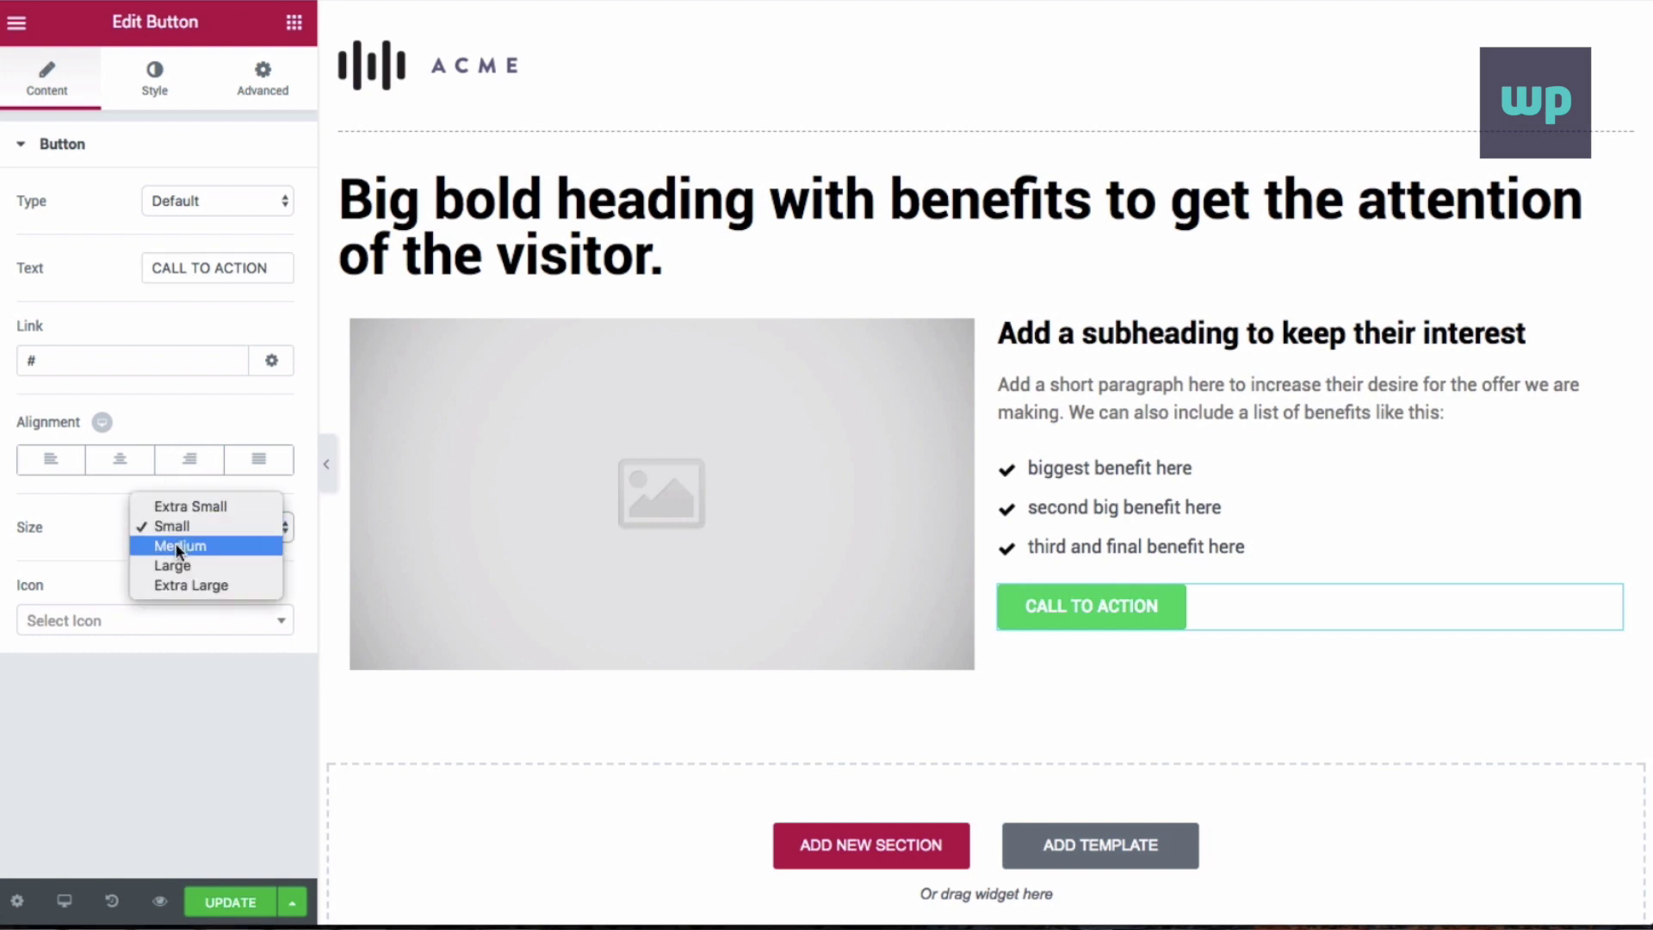
left_click(175, 543)
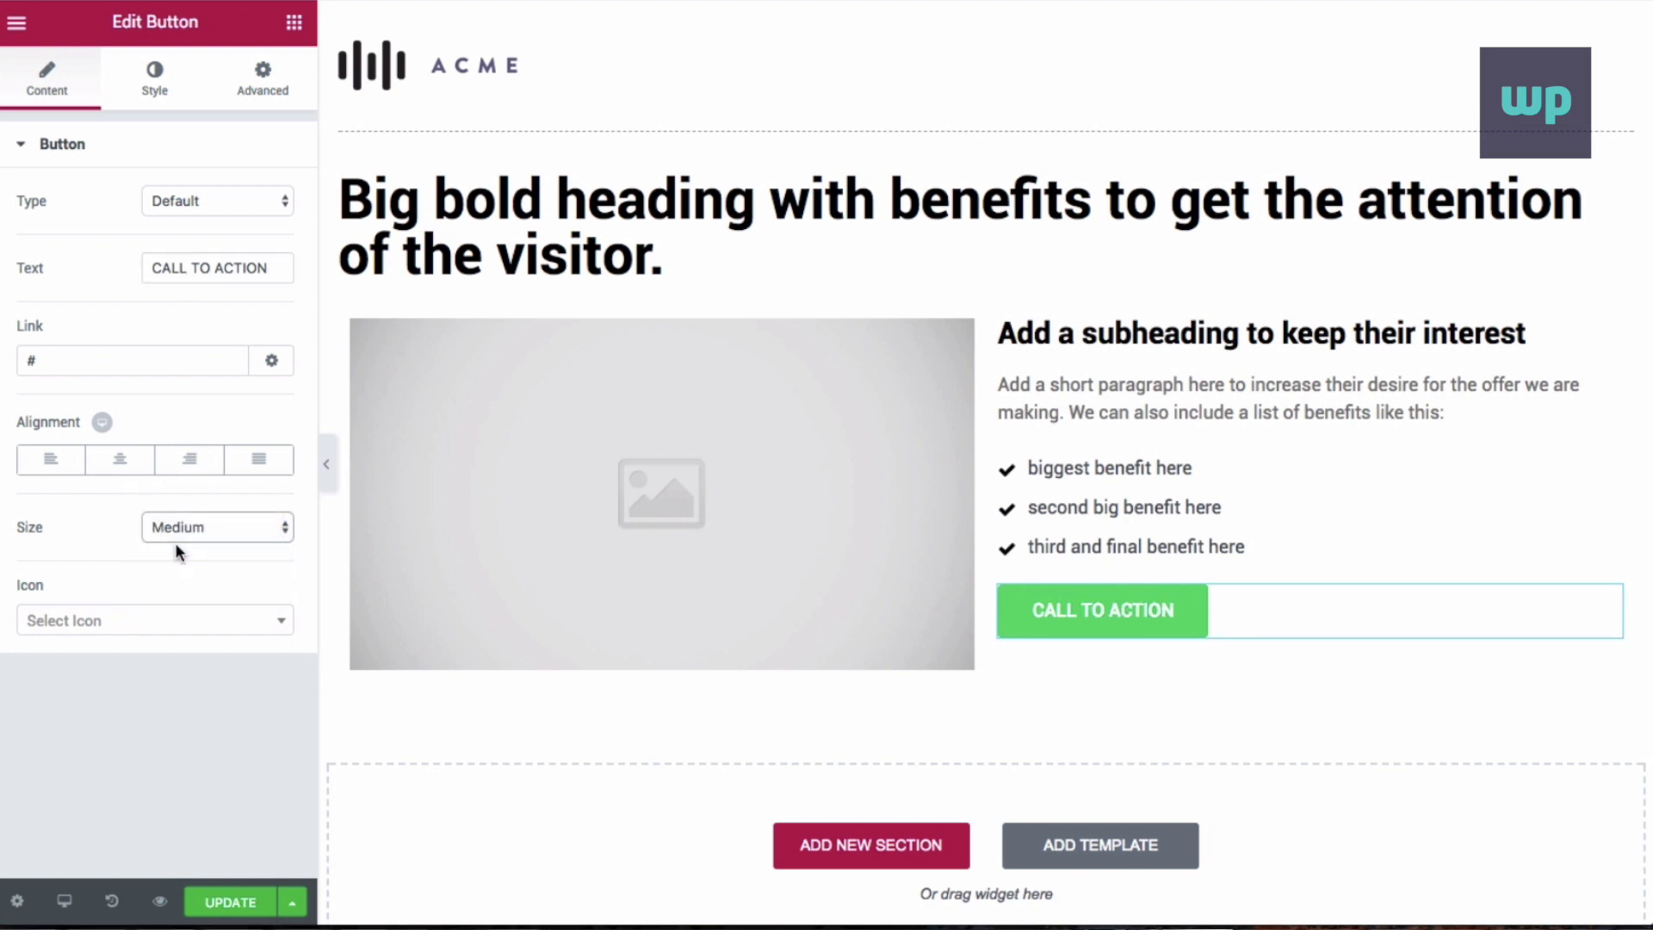
left_click(163, 79)
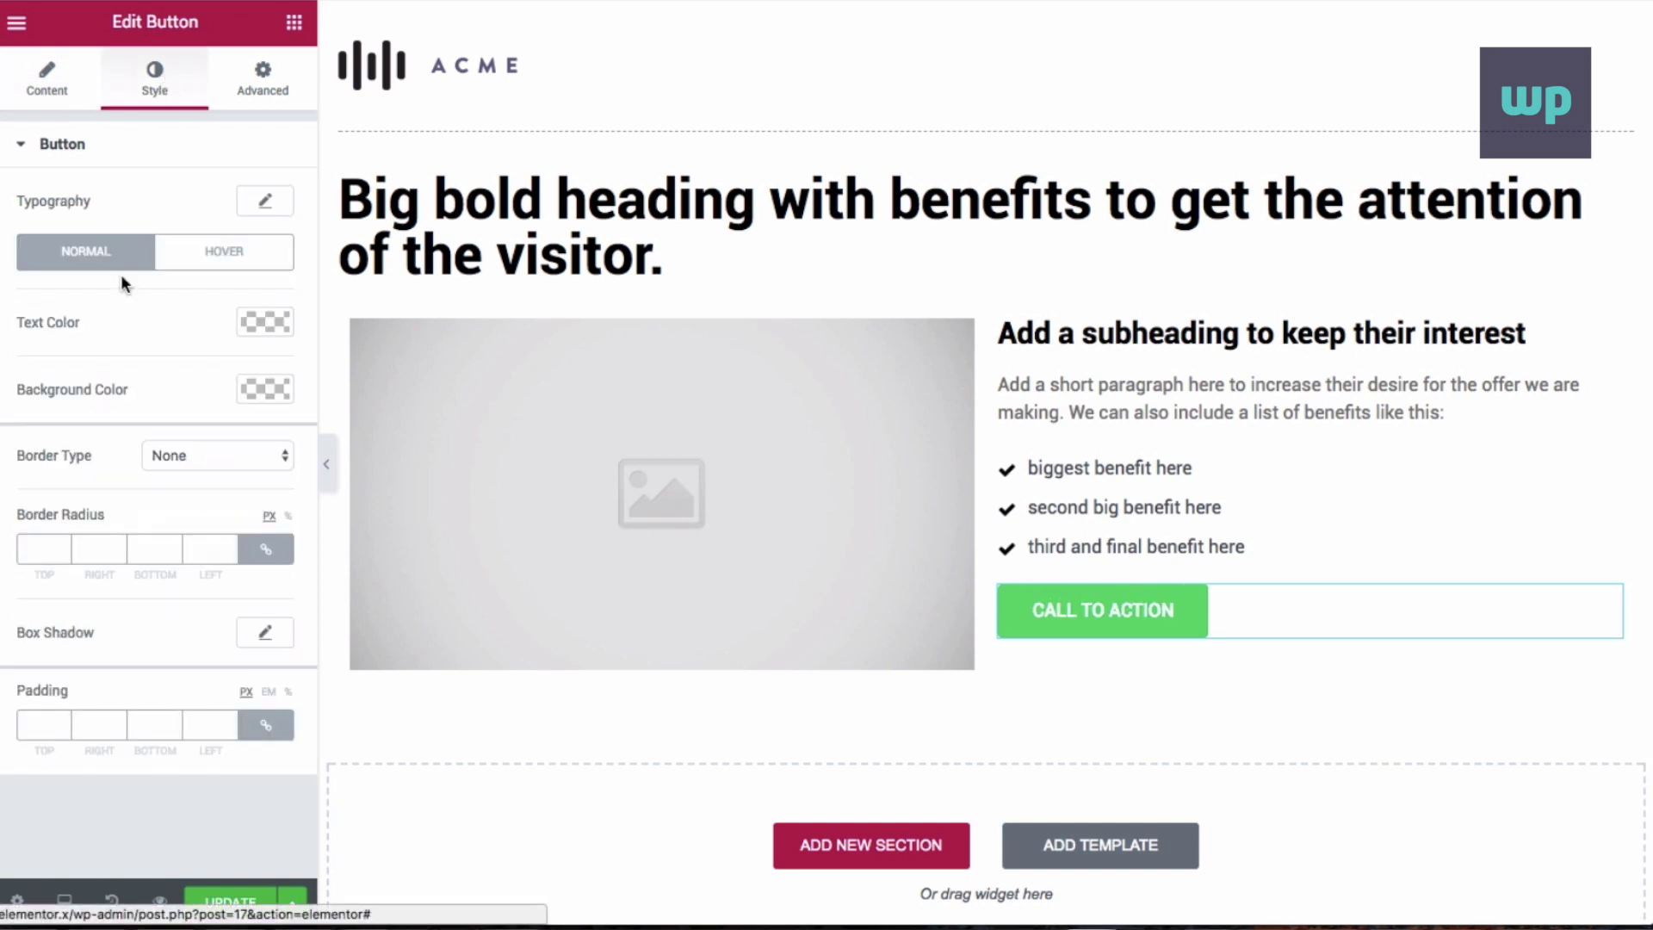
left_click(257, 391)
left_click(187, 647)
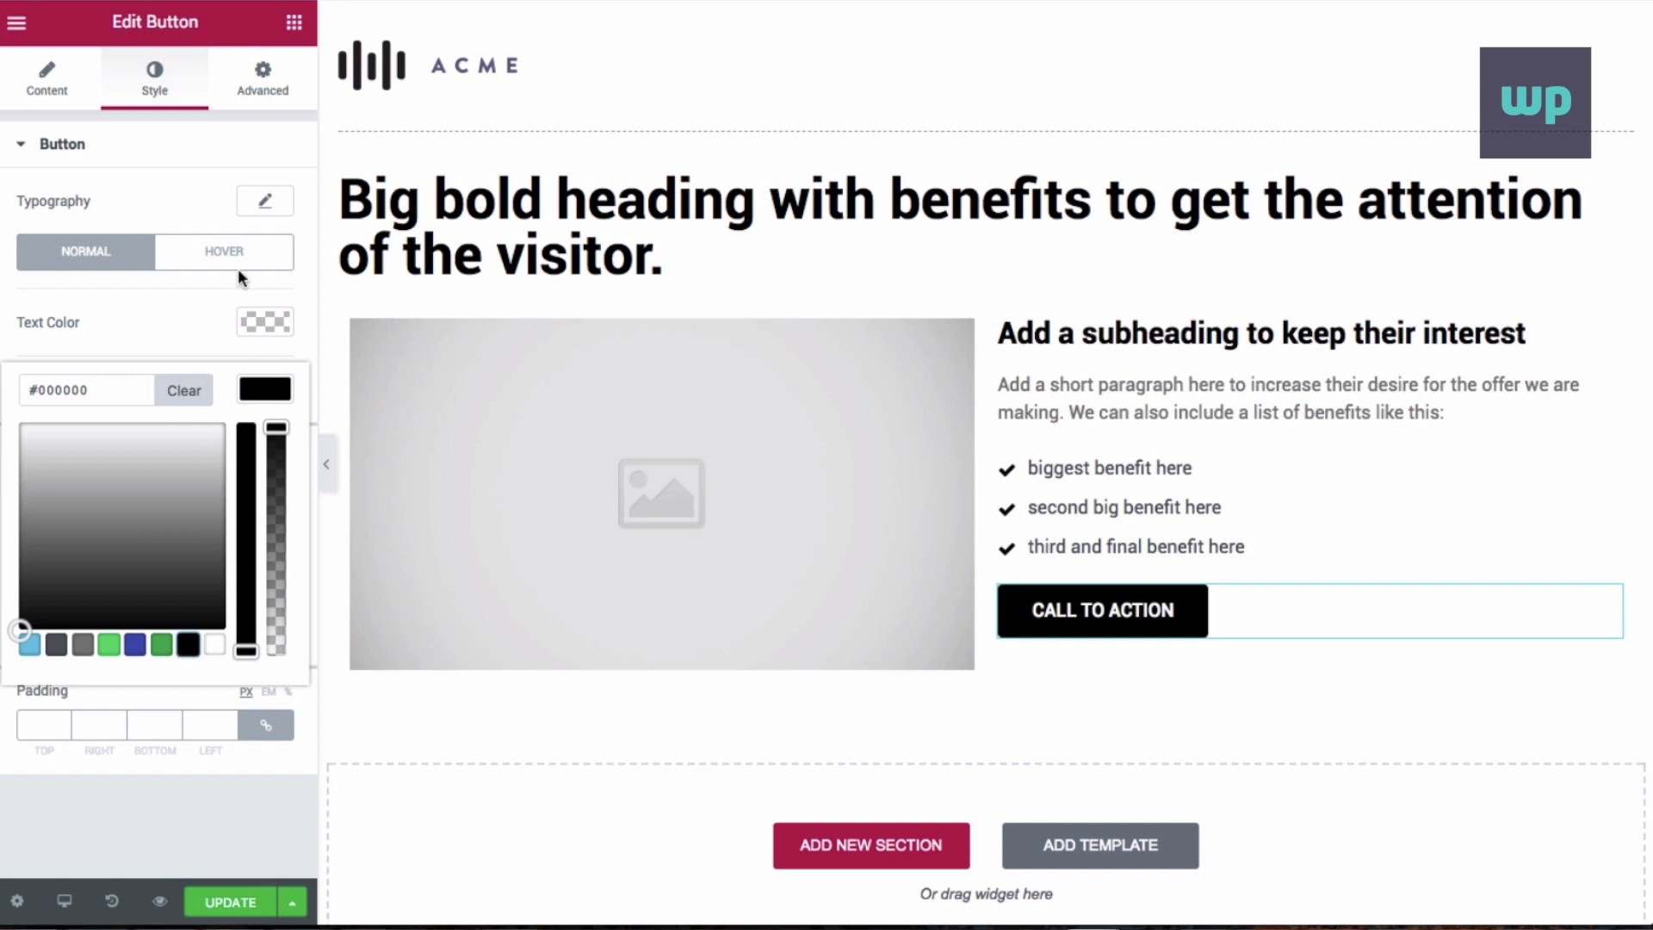
Try a 30 px margin on all four sides of the button, and clear the margin values again
left_click(268, 79)
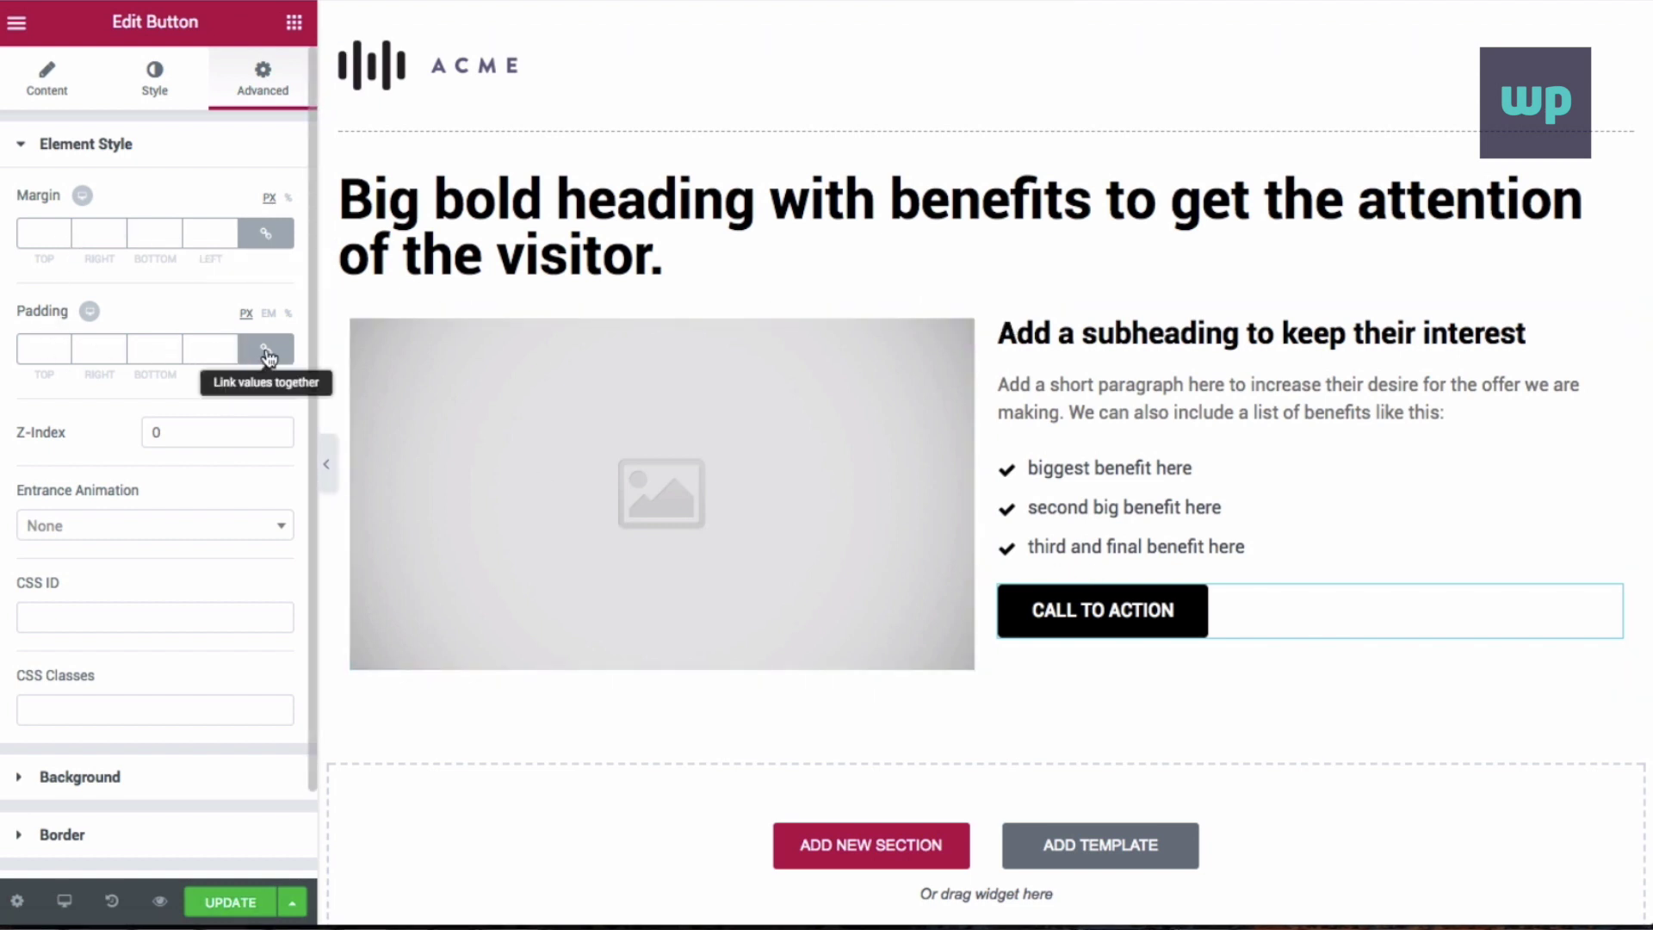
left_click(39, 233)
type("30")
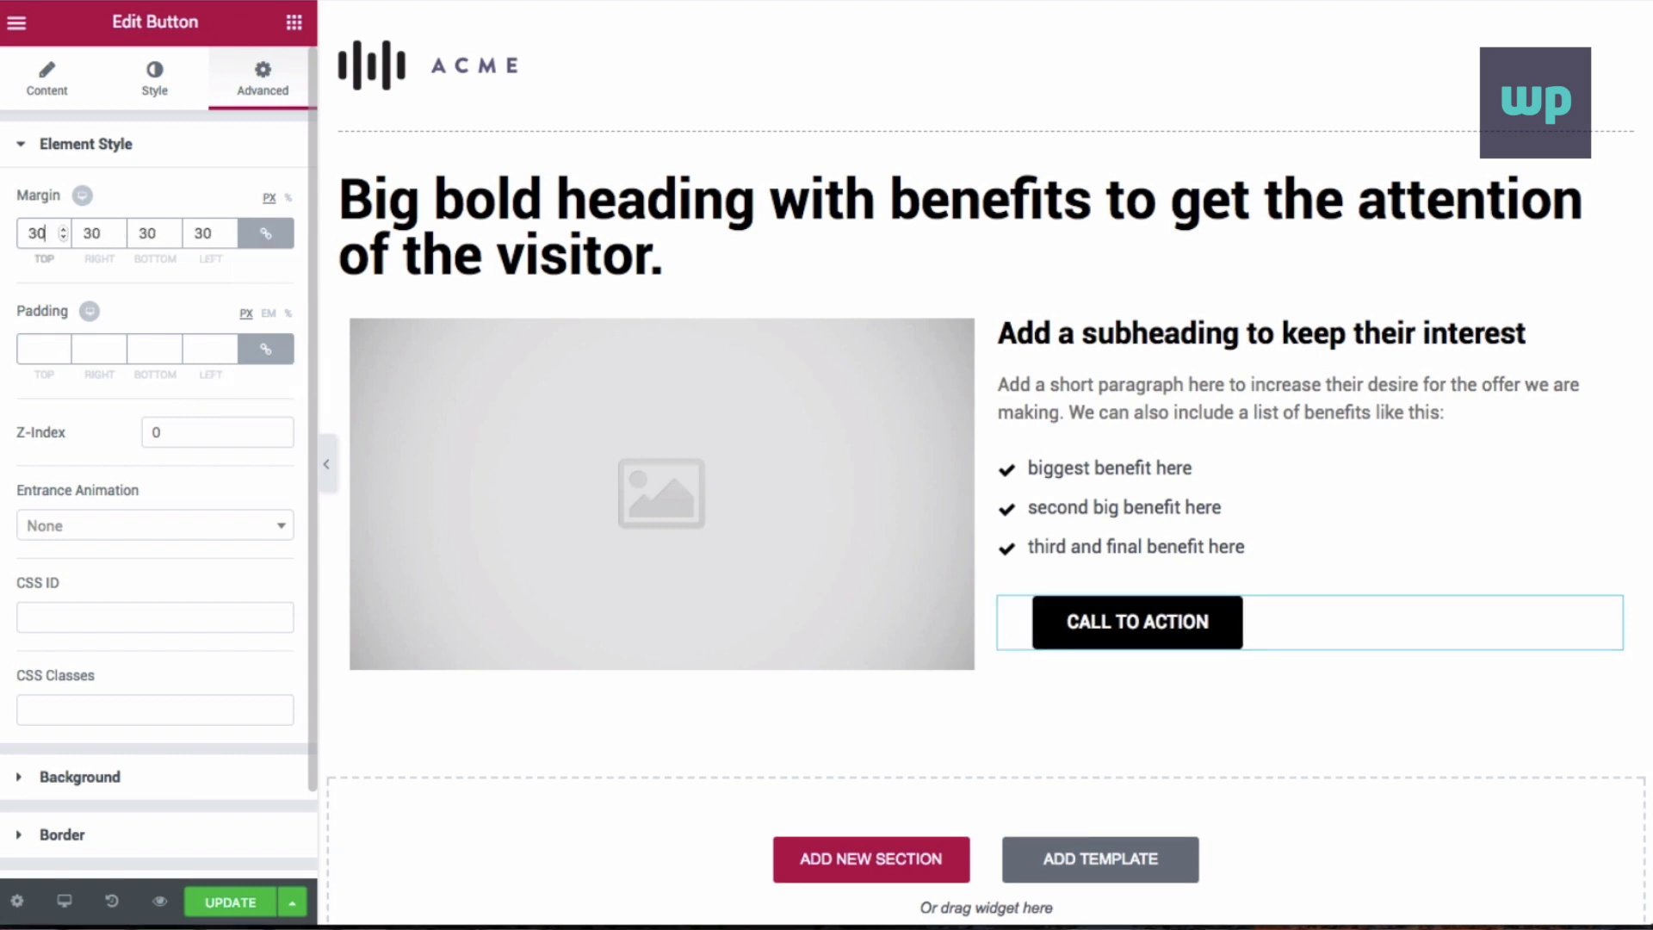
double_click(205, 233)
type("0")
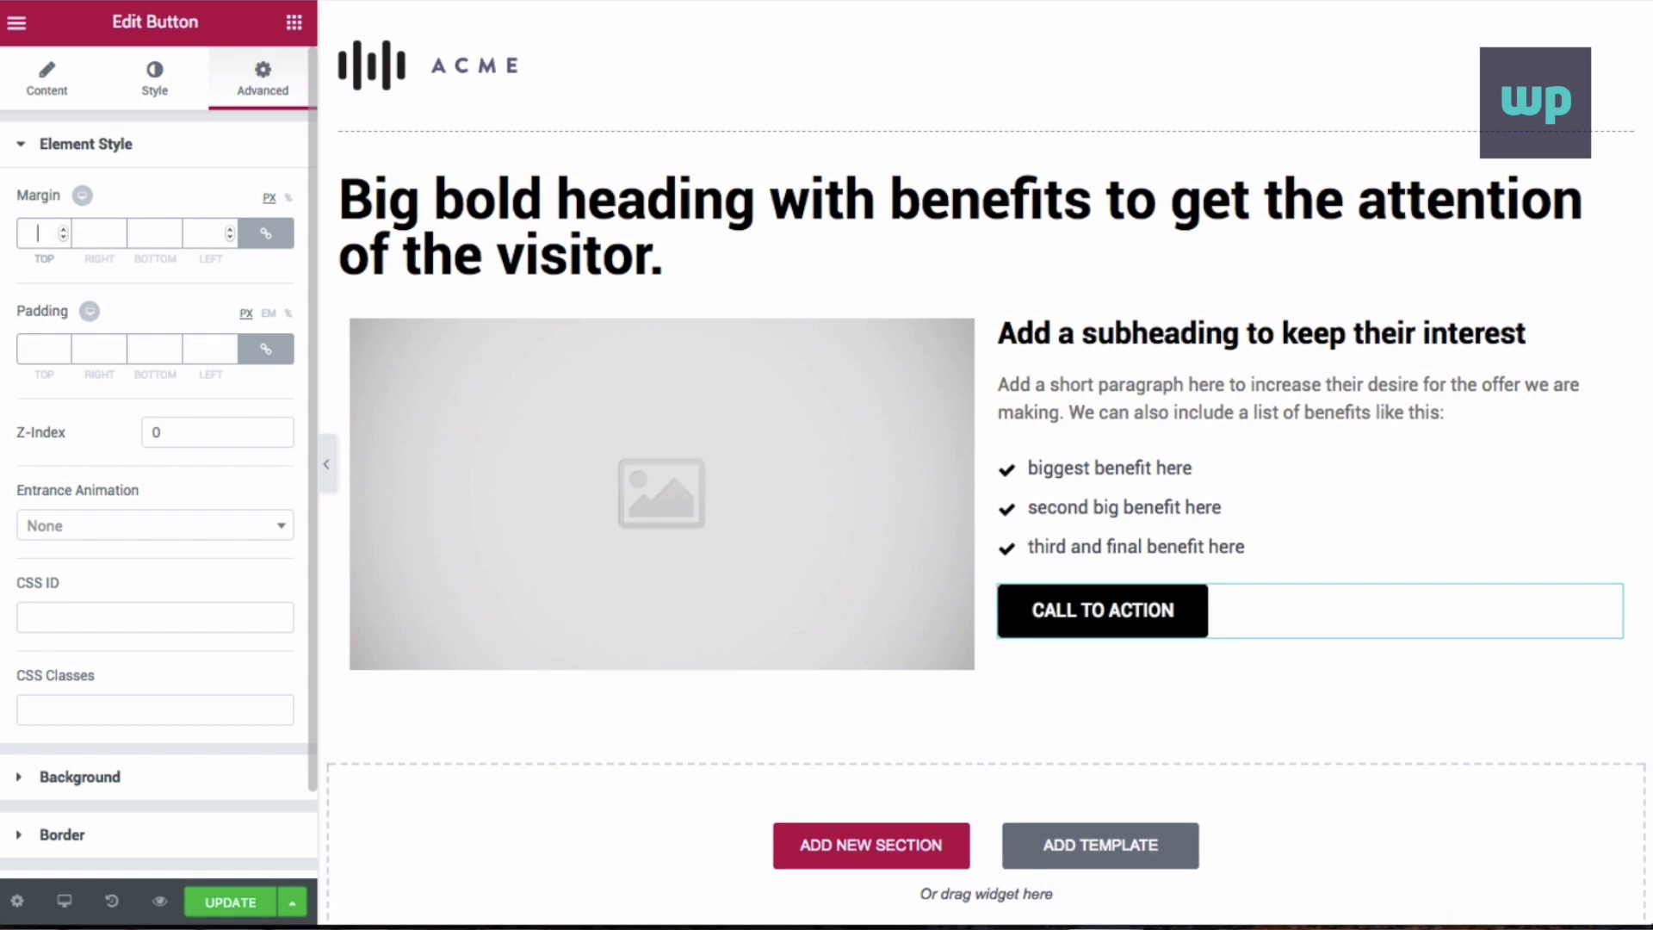
Unlink the button's margin values and set only its top margin to 30 px
left_click(266, 234)
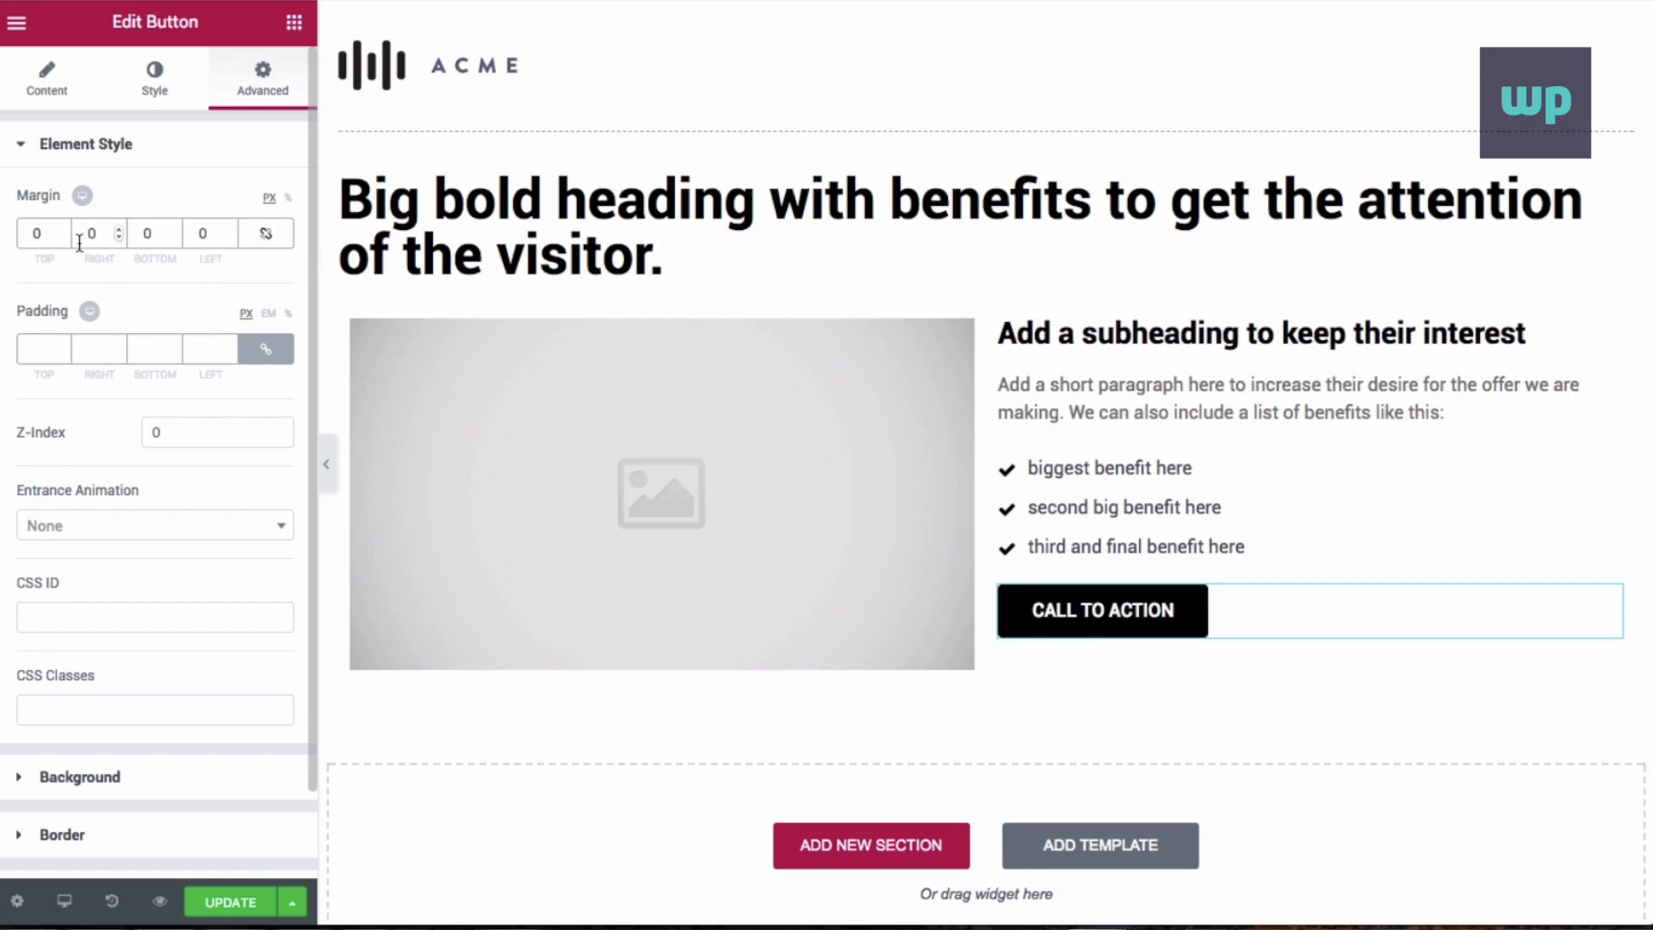
left_click(38, 233)
type("30")
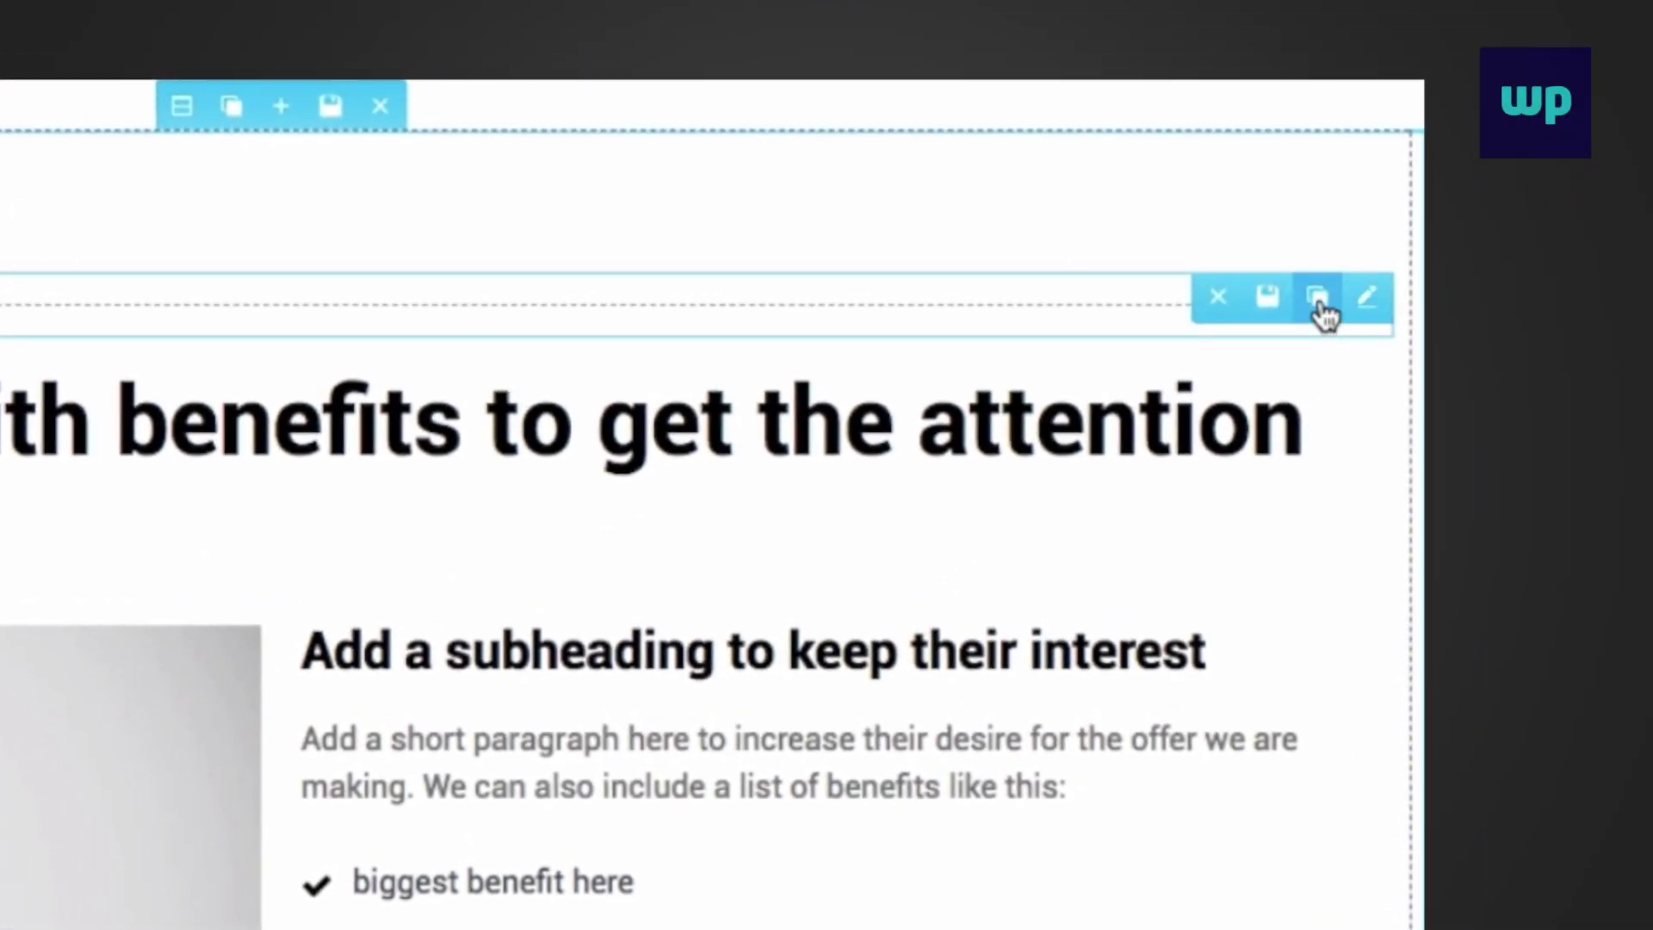
Duplicate the divider above the headline and move the copy below the two-column area
left_click(1318, 299)
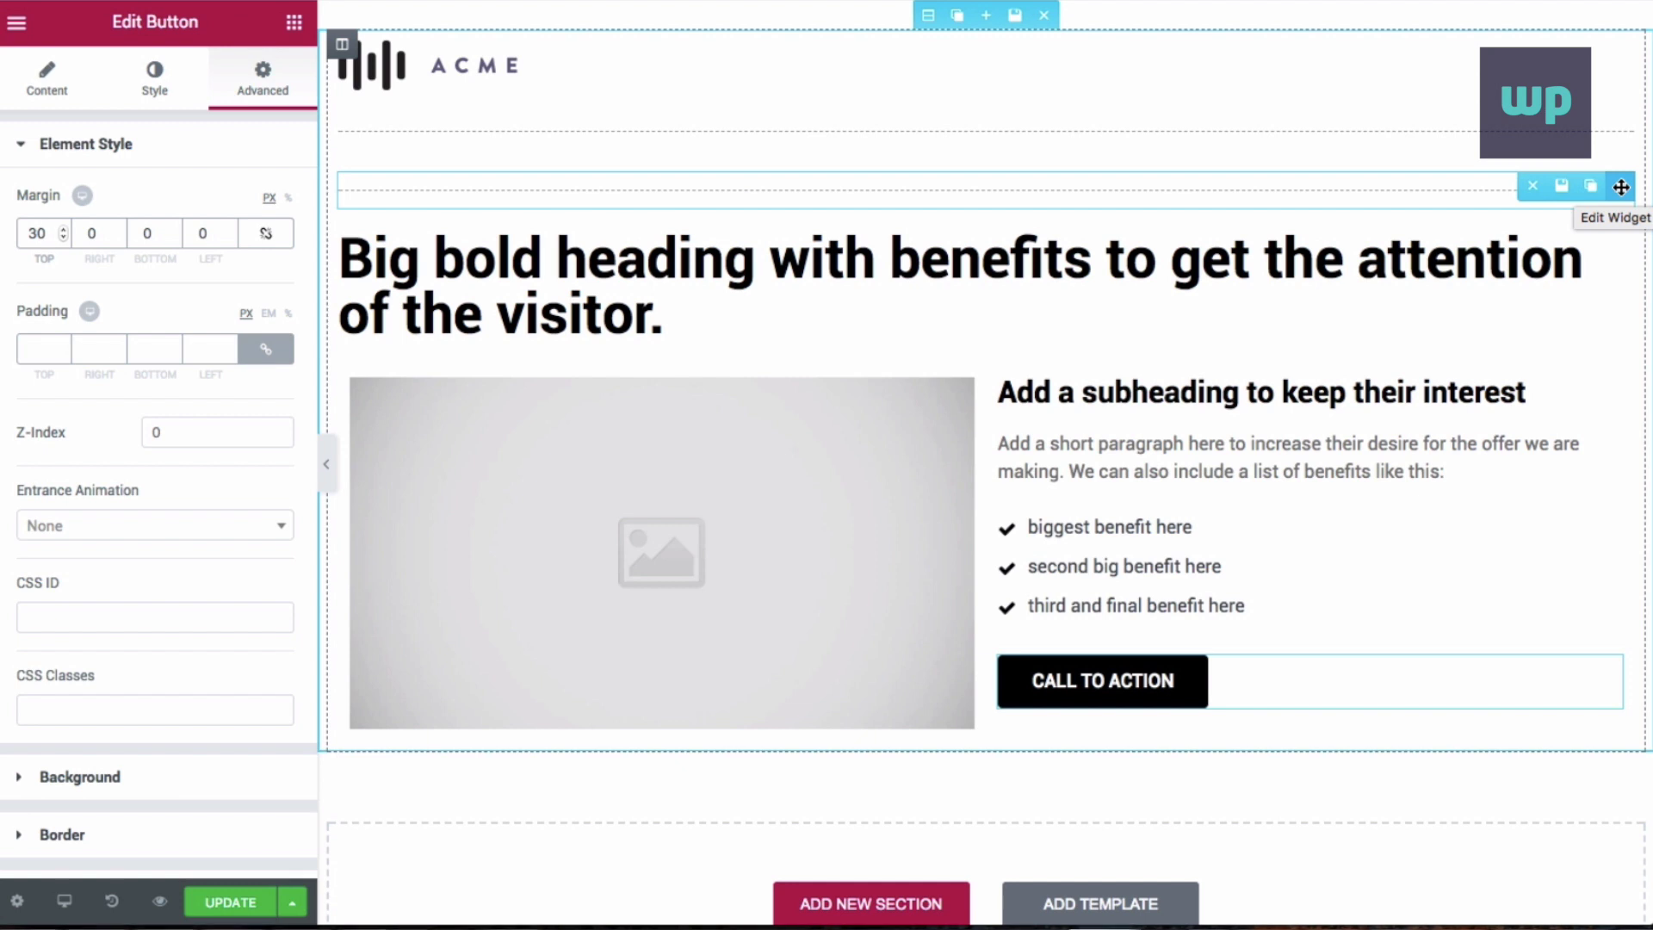
left_click_drag(1621, 187, 1150, 675)
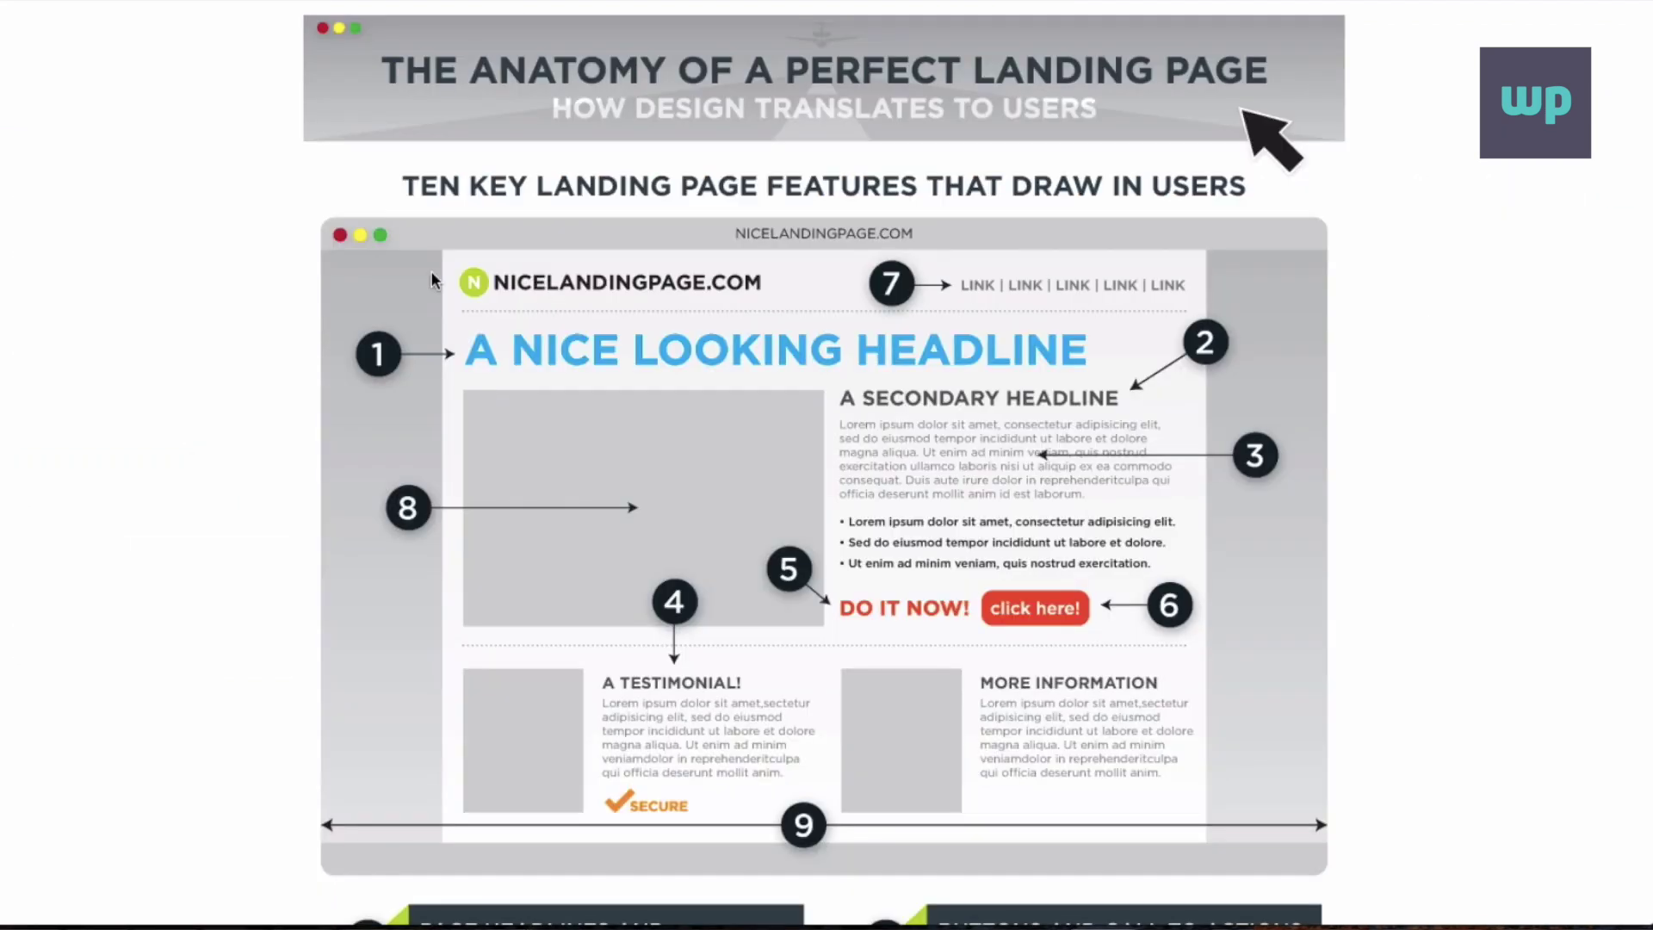
Add a two-column Columns widget below the lower divider, following the landing page reference layout
scroll(431, 274, "down", 2)
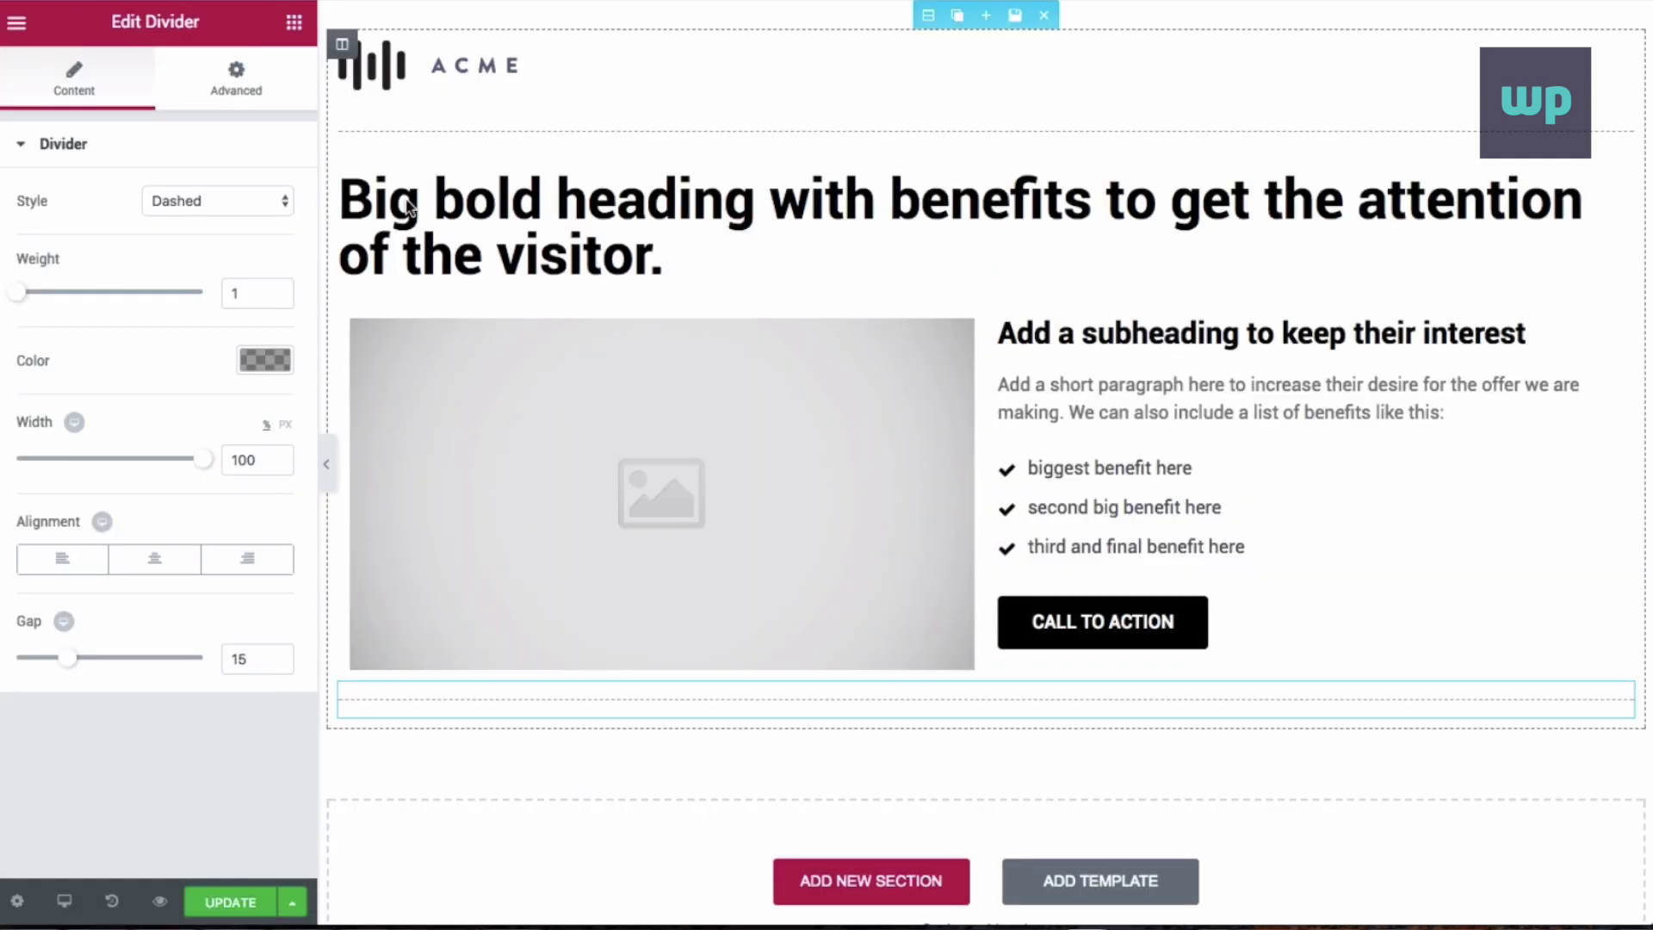
left_click(294, 25)
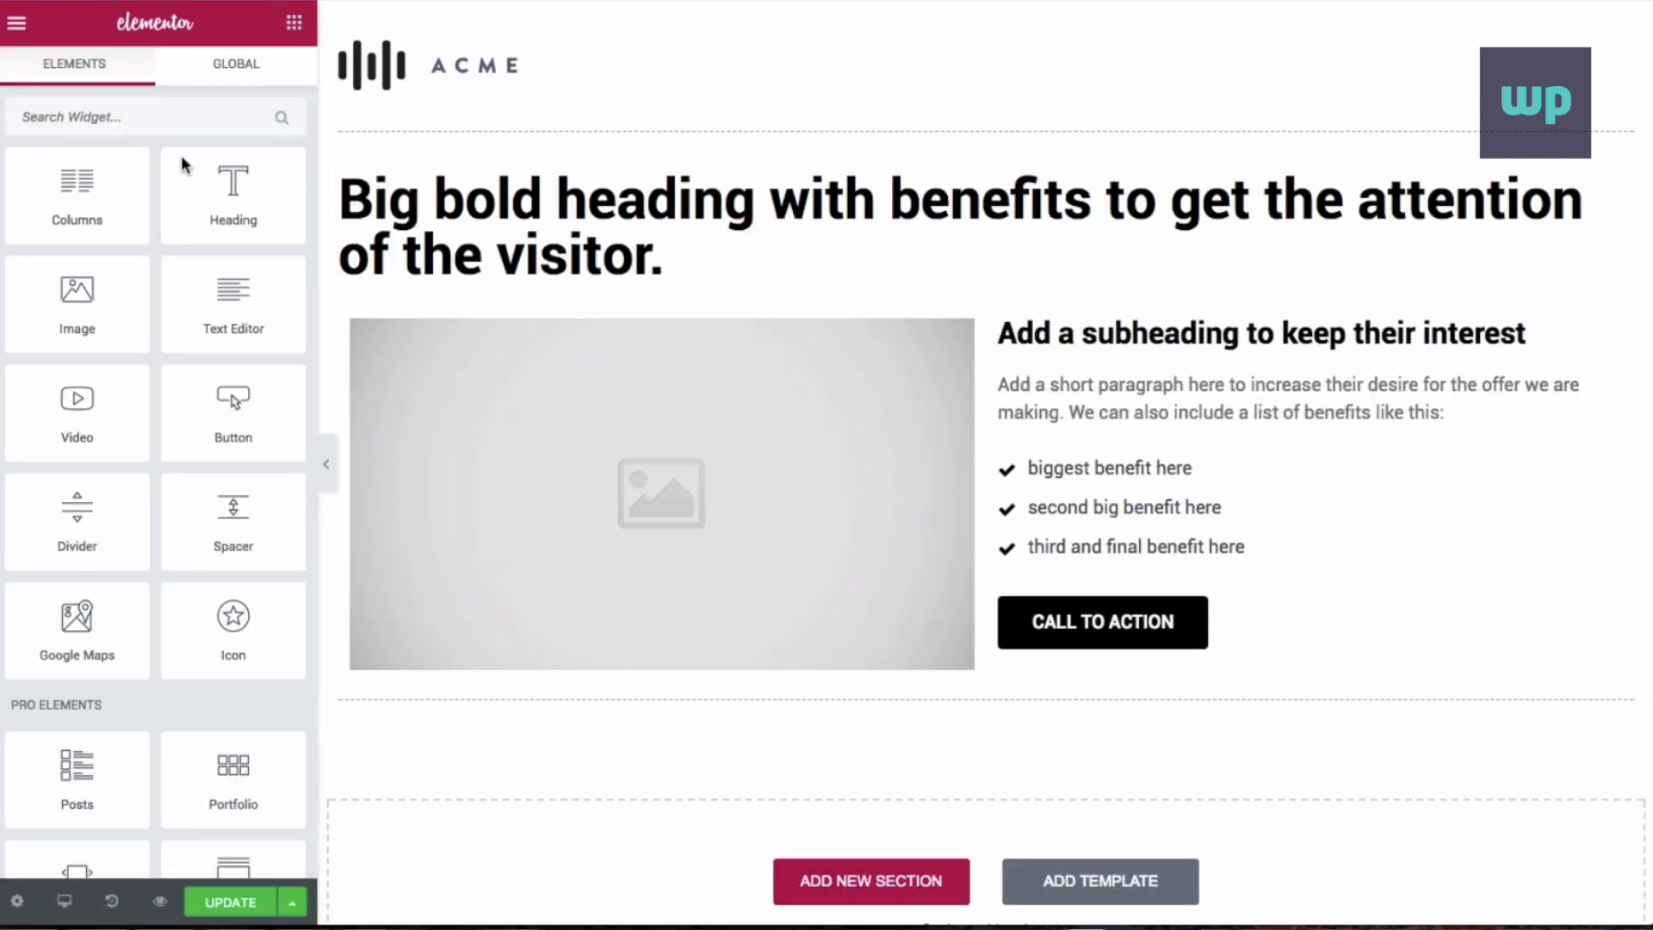
left_click_drag(76, 191, 934, 715)
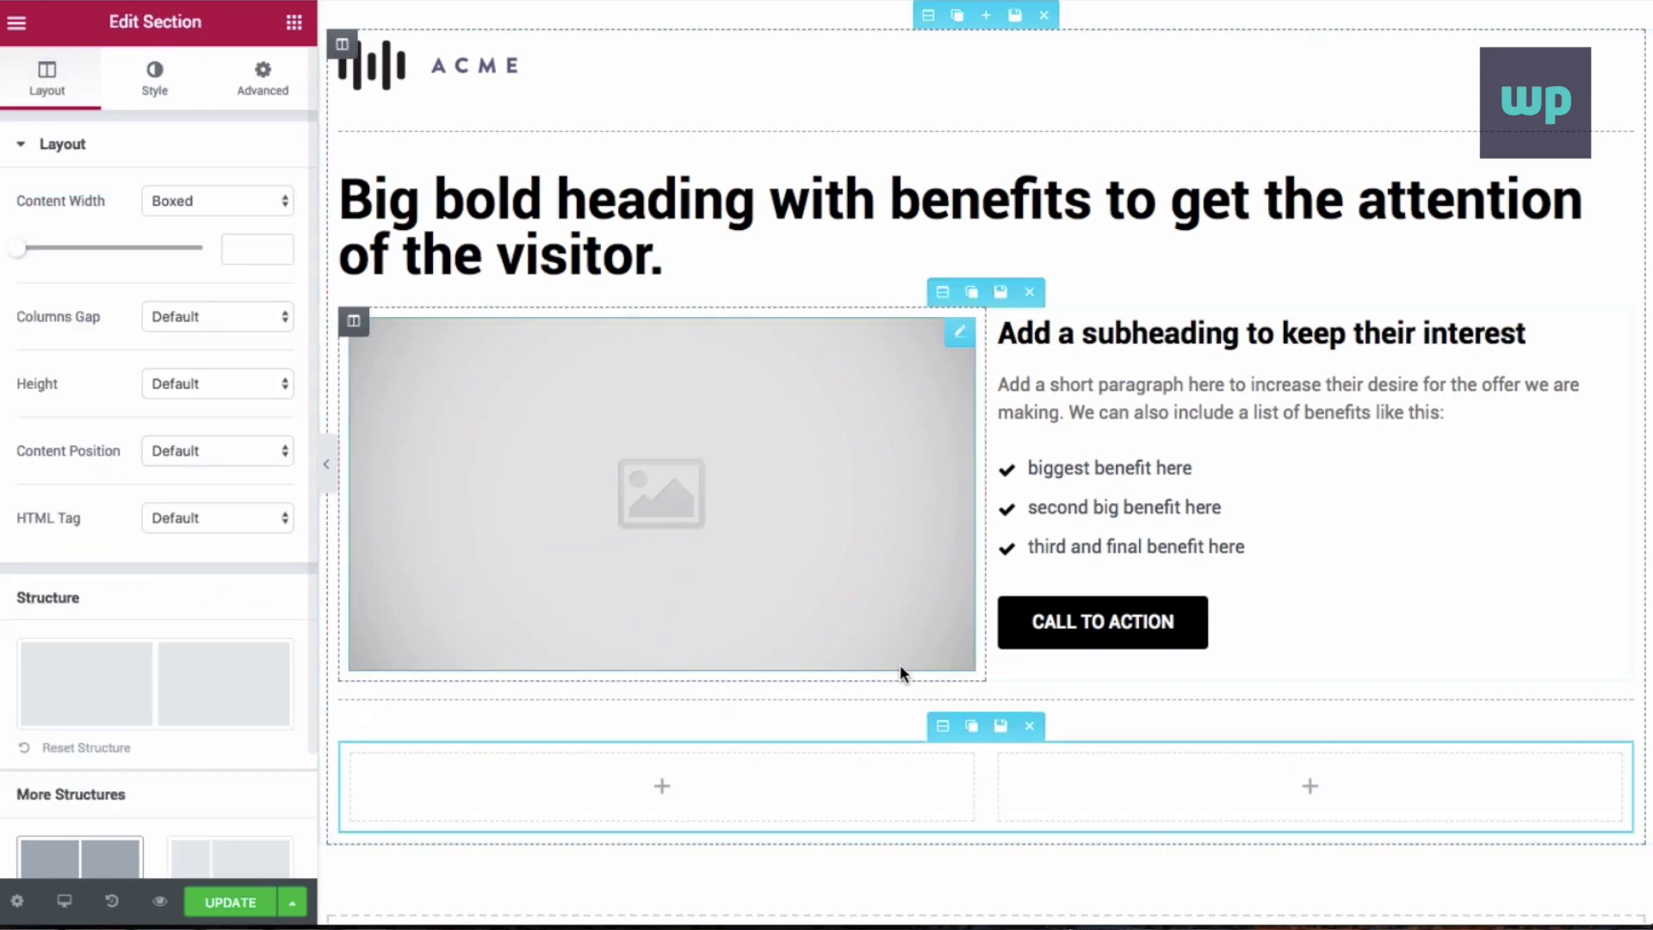
Add a Testimonial Carousel widget to the left column of the new two-column section
scroll(900, 664, "down", 3)
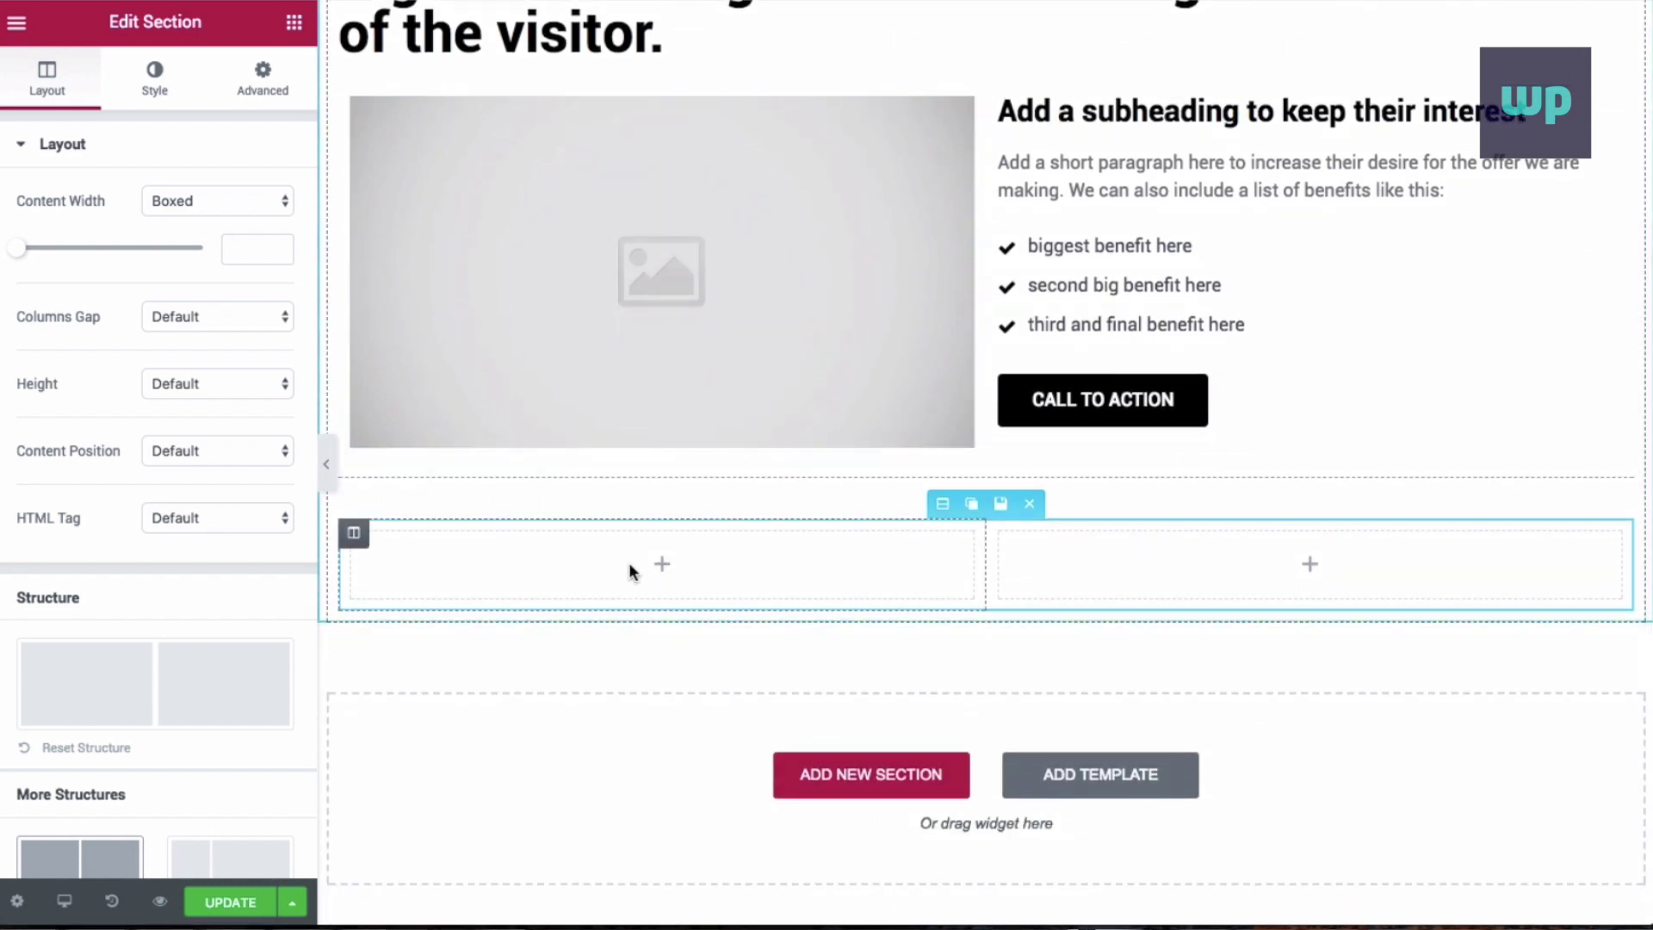
left_click(662, 573)
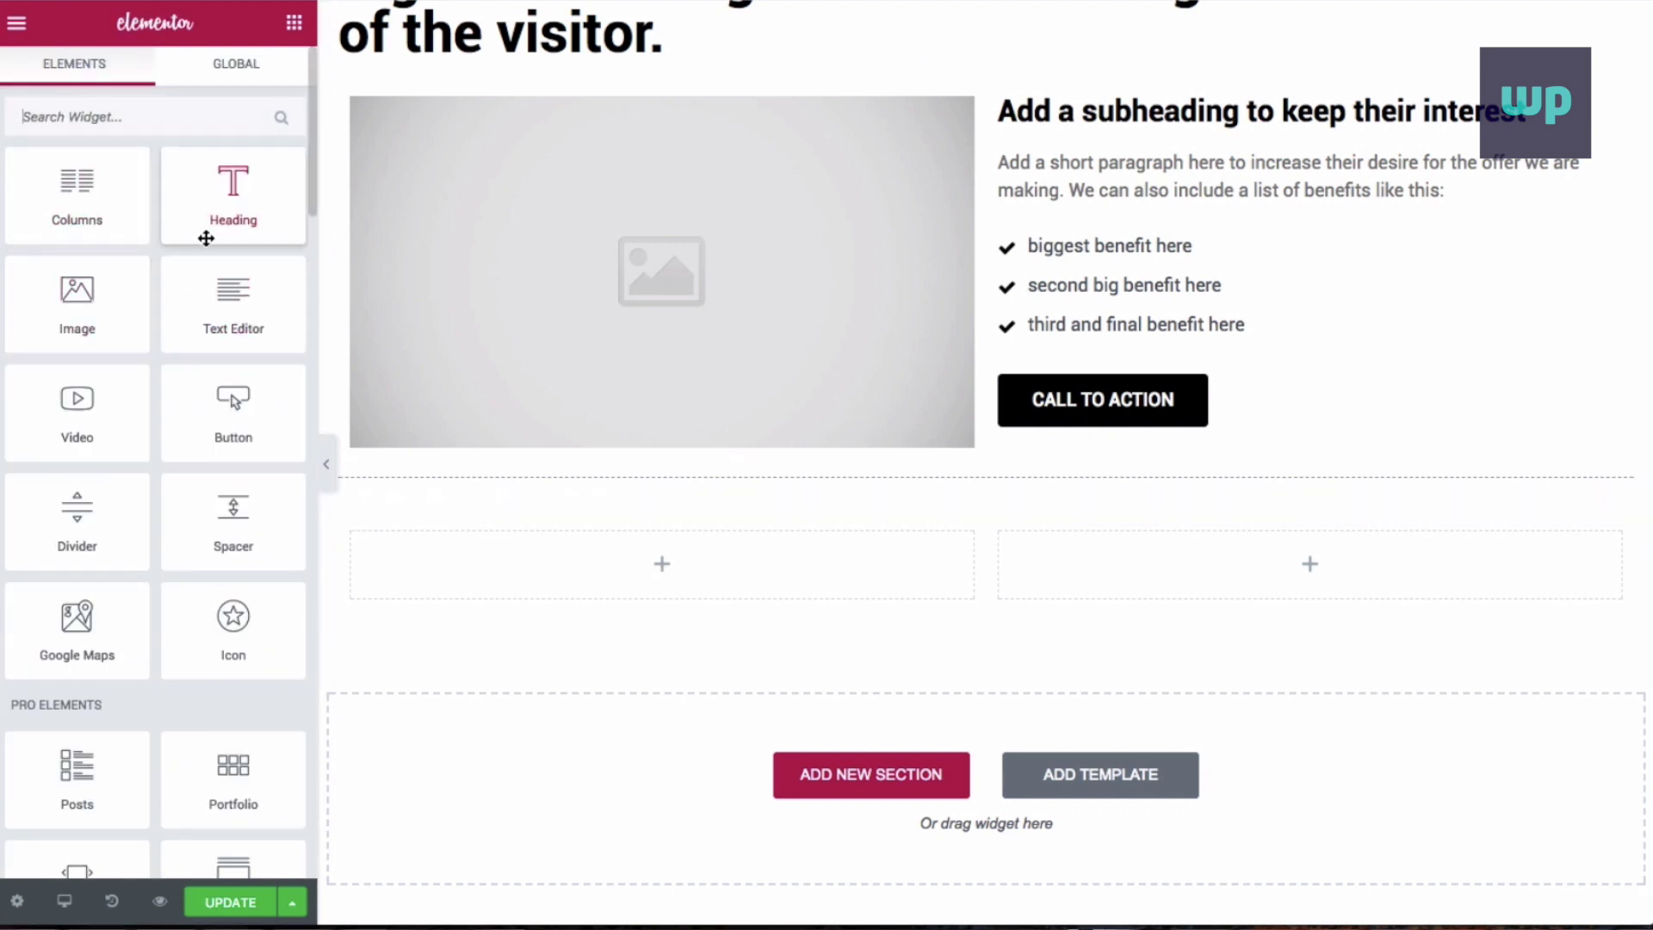
scroll(156, 363, "down", 10)
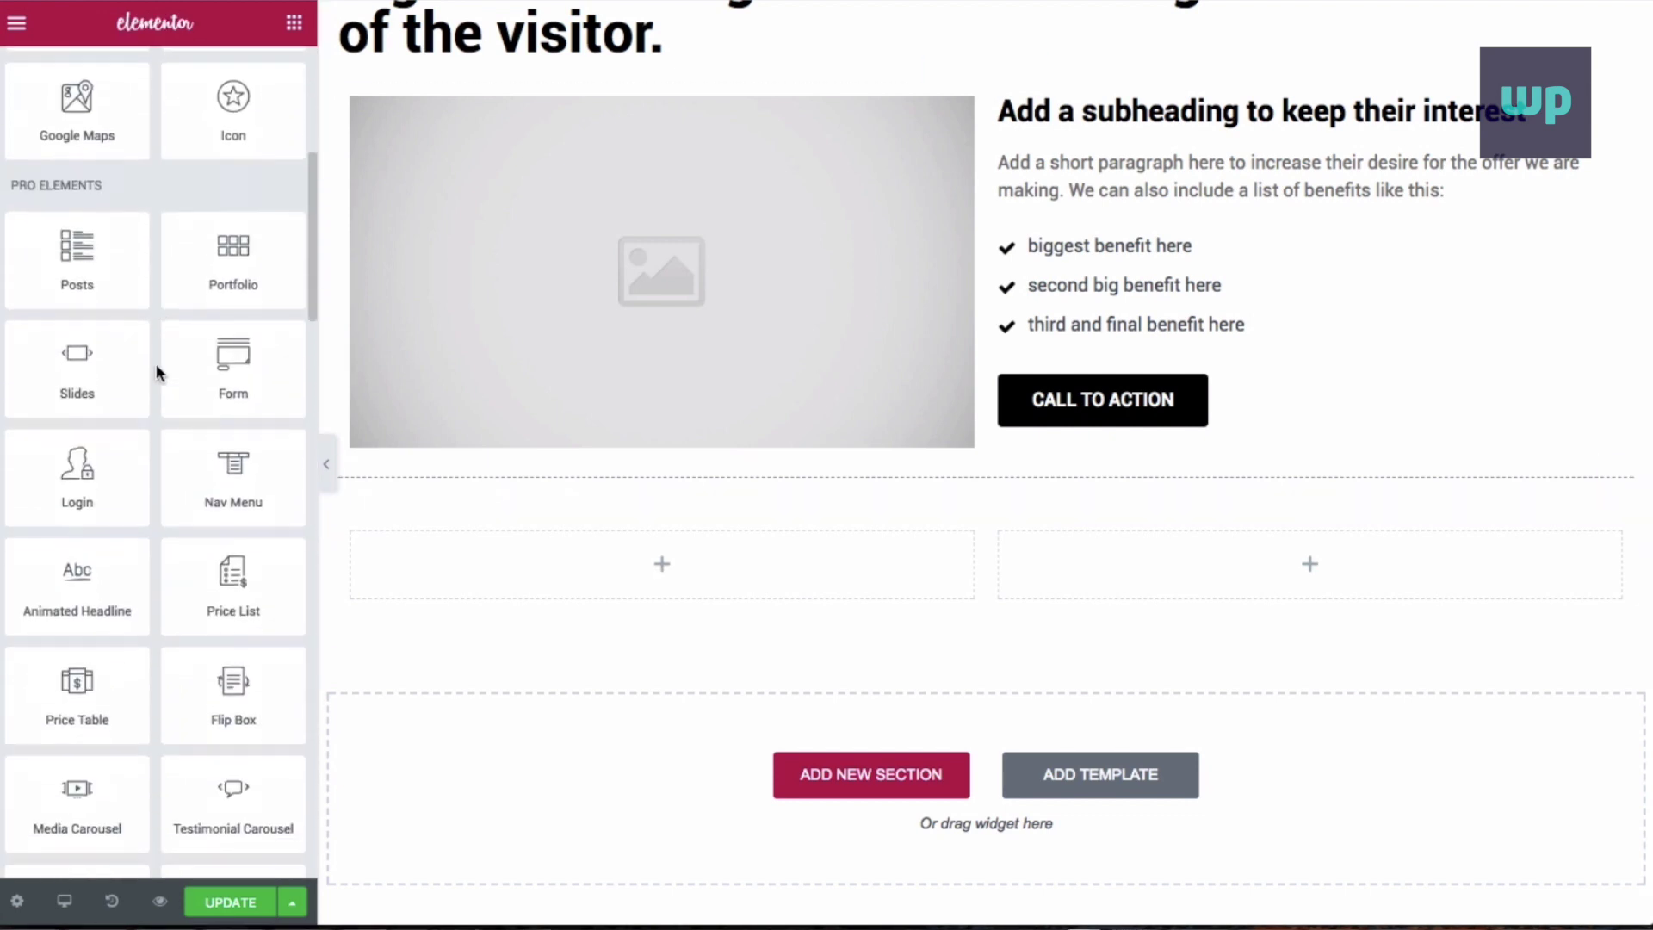
scroll(157, 363, "down", 6)
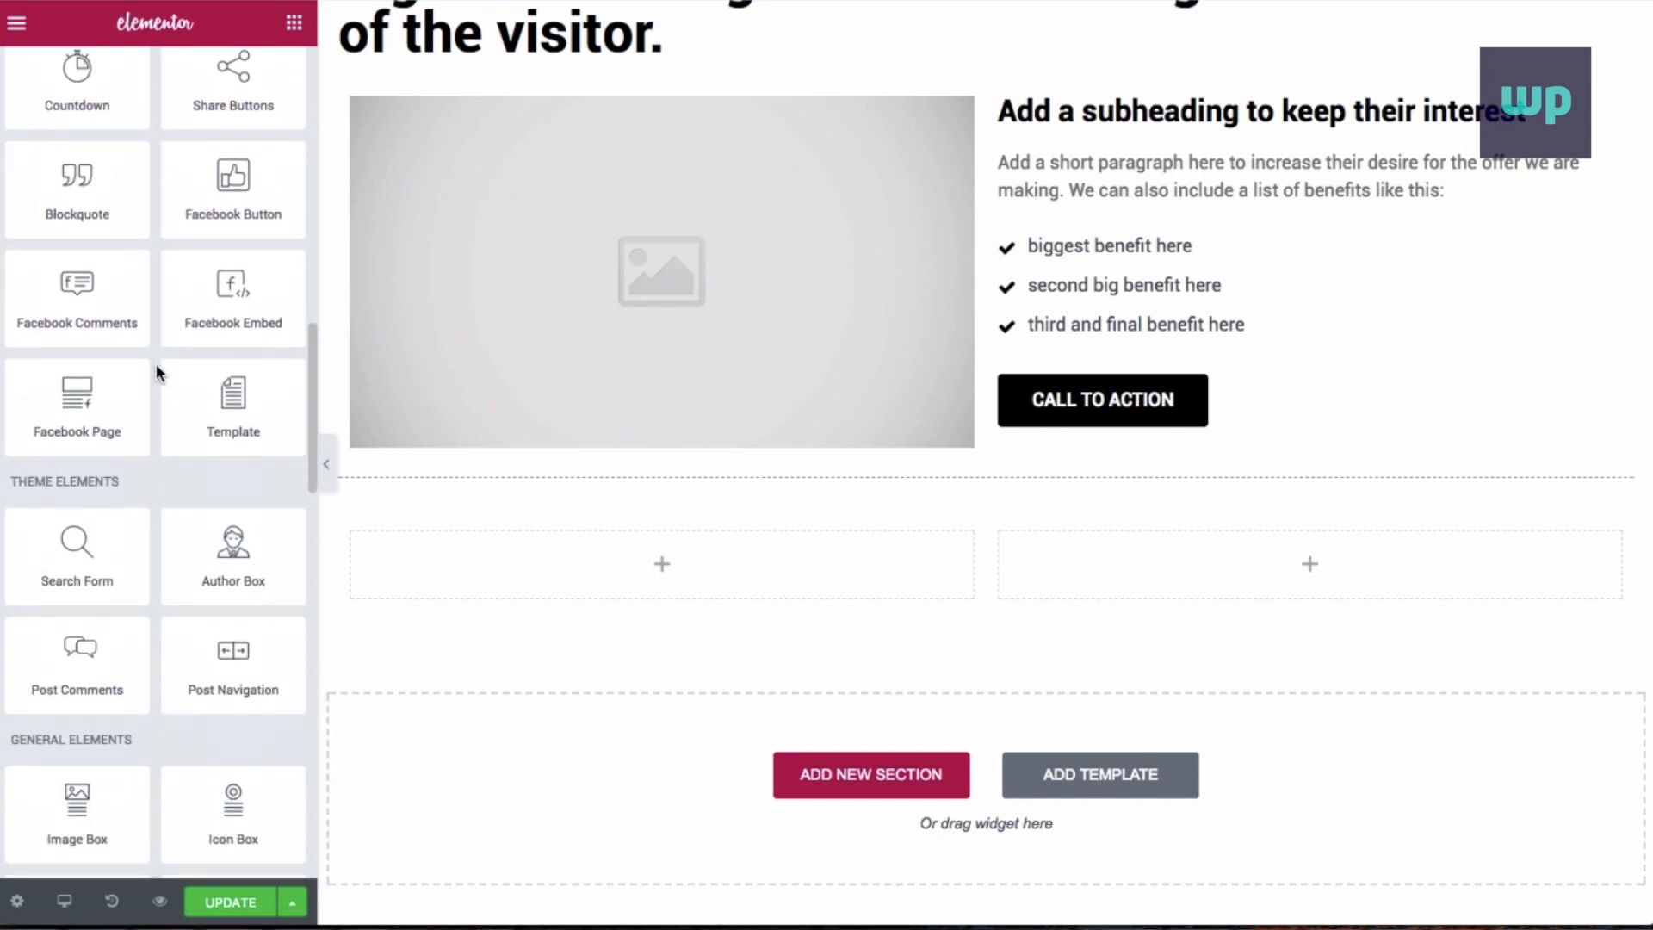
scroll(157, 366, "up", 3)
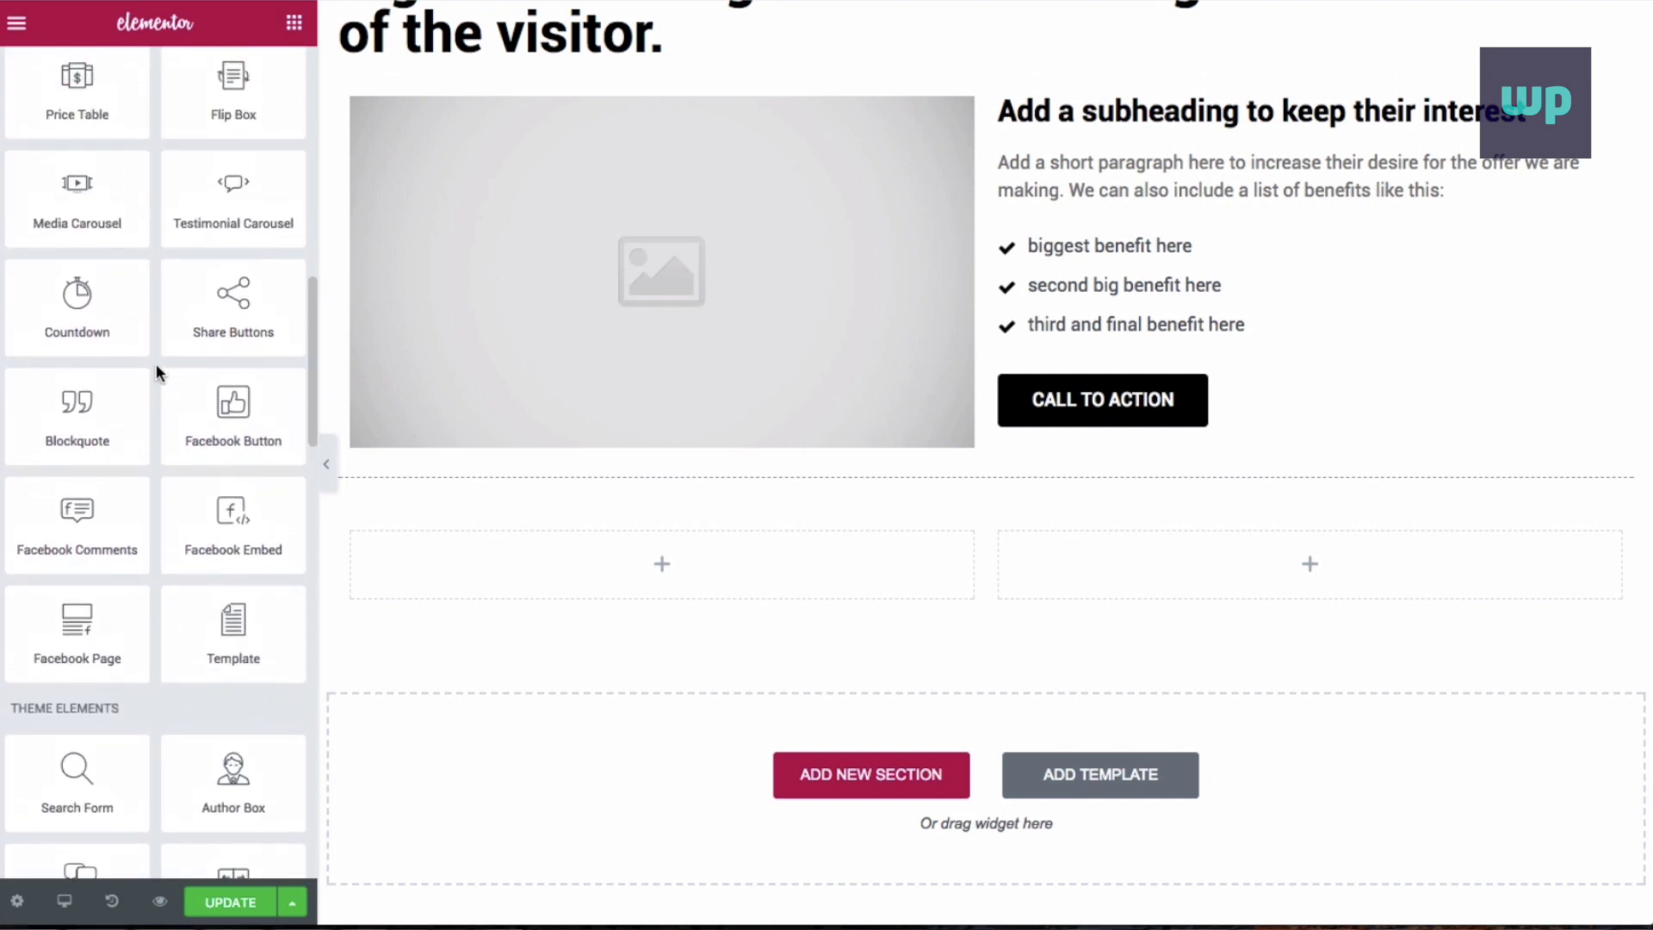
left_click_drag(219, 266, 628, 551)
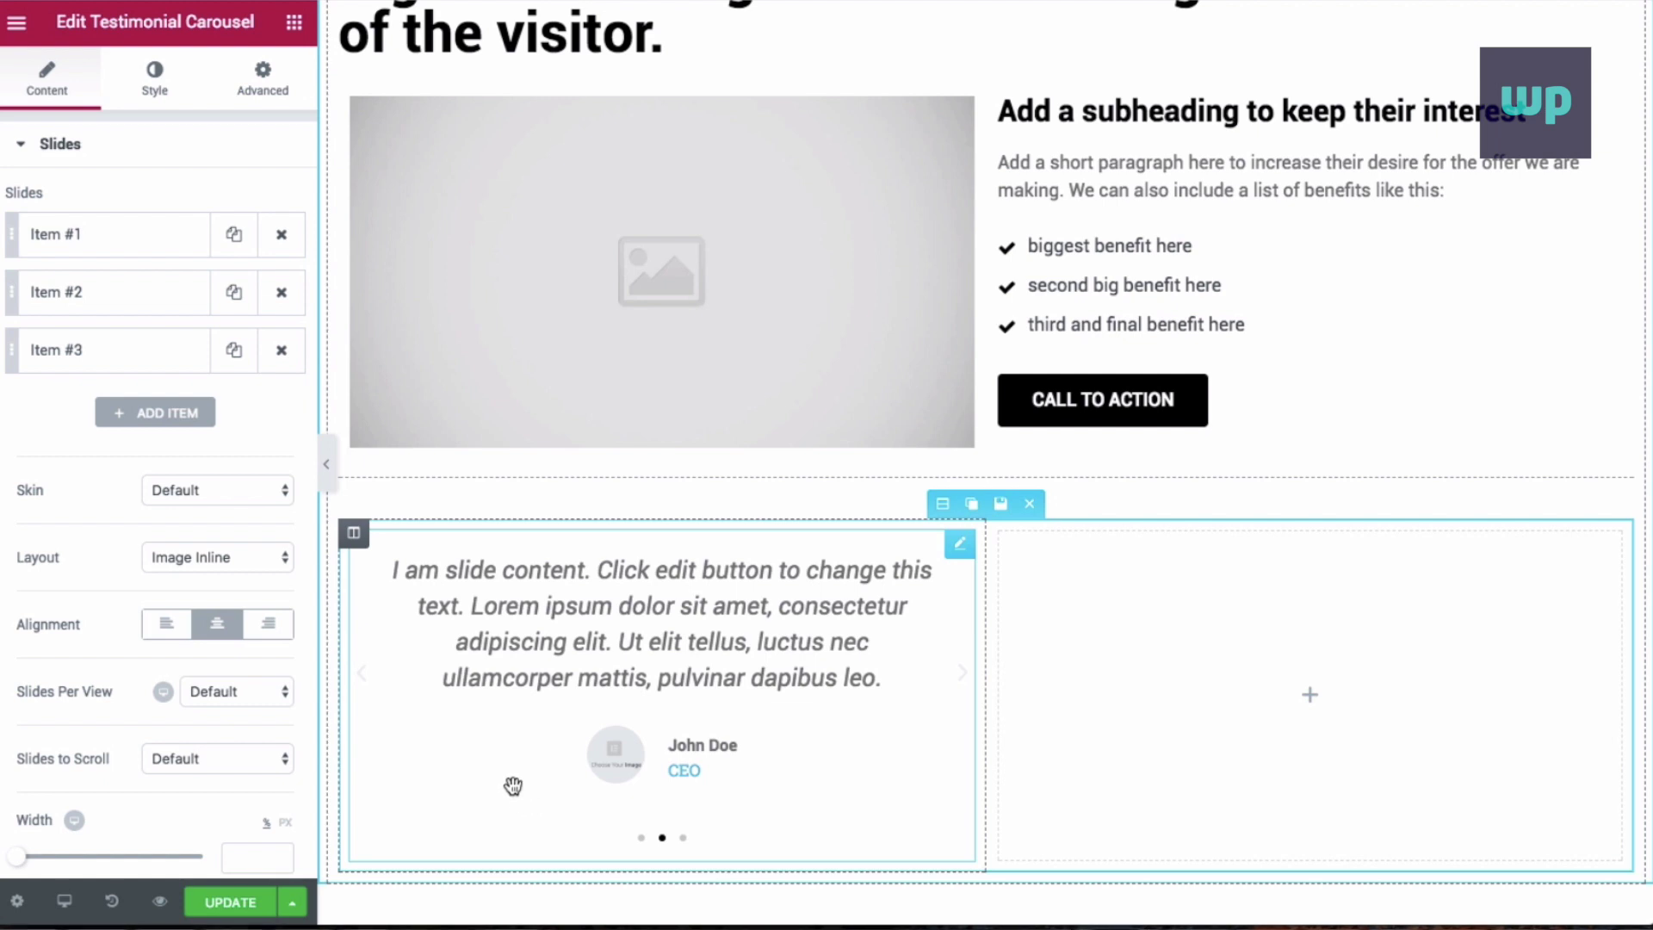
Delete the second and third slides from the testimonial carousel
scroll(513, 782, "up", 1)
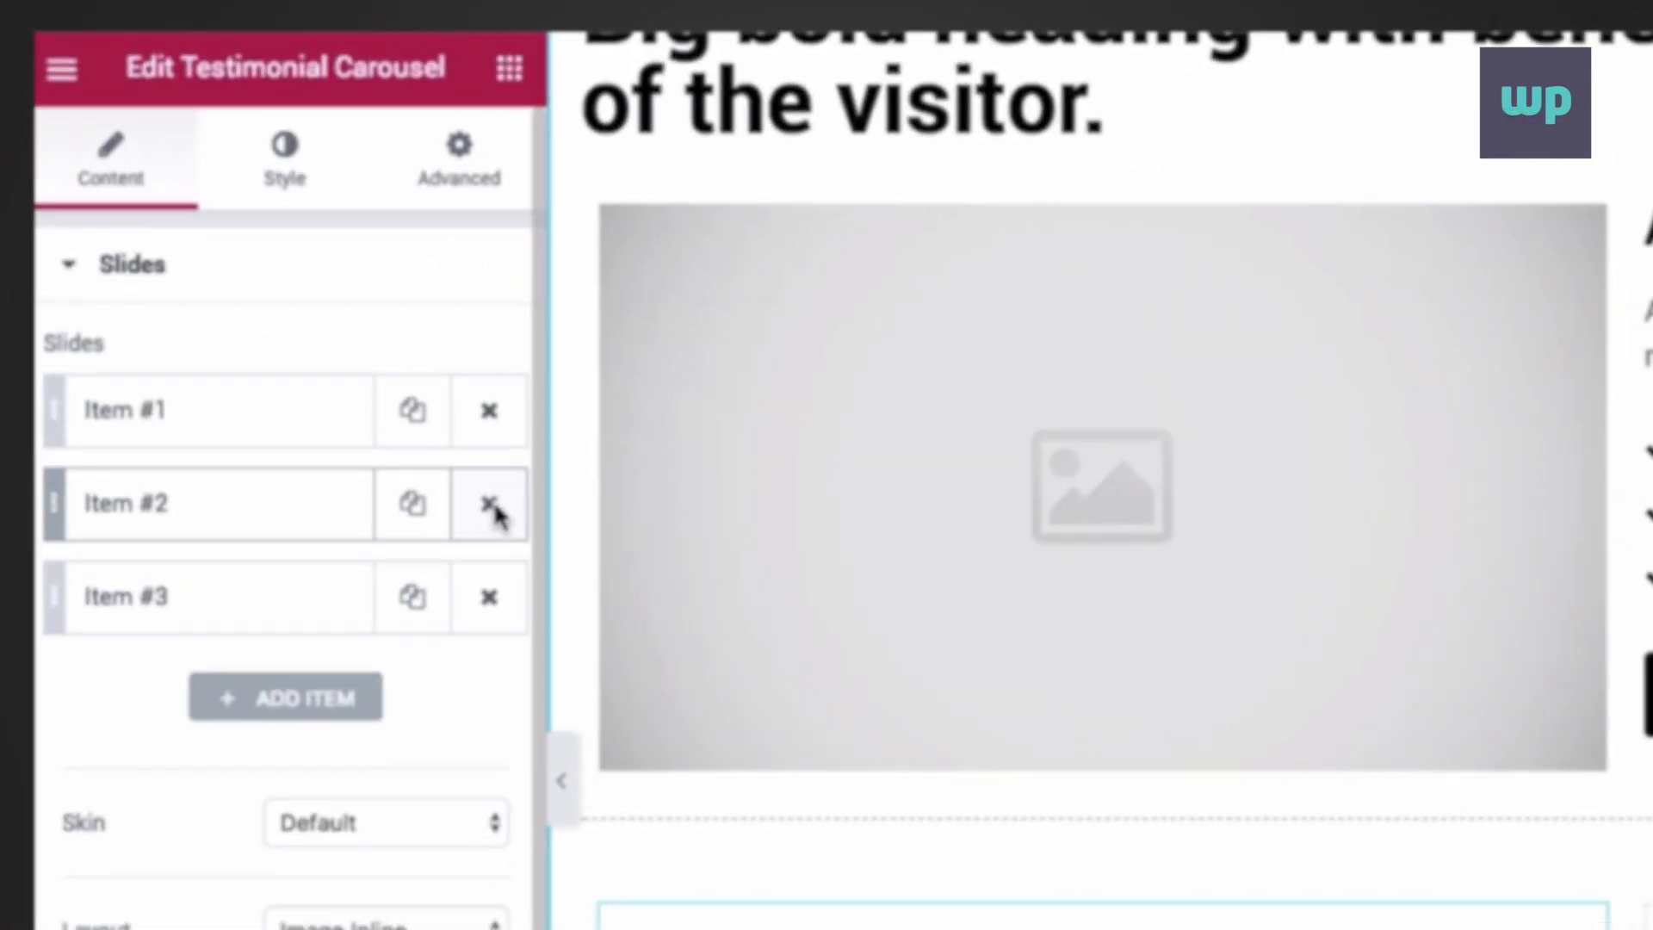
left_click(282, 293)
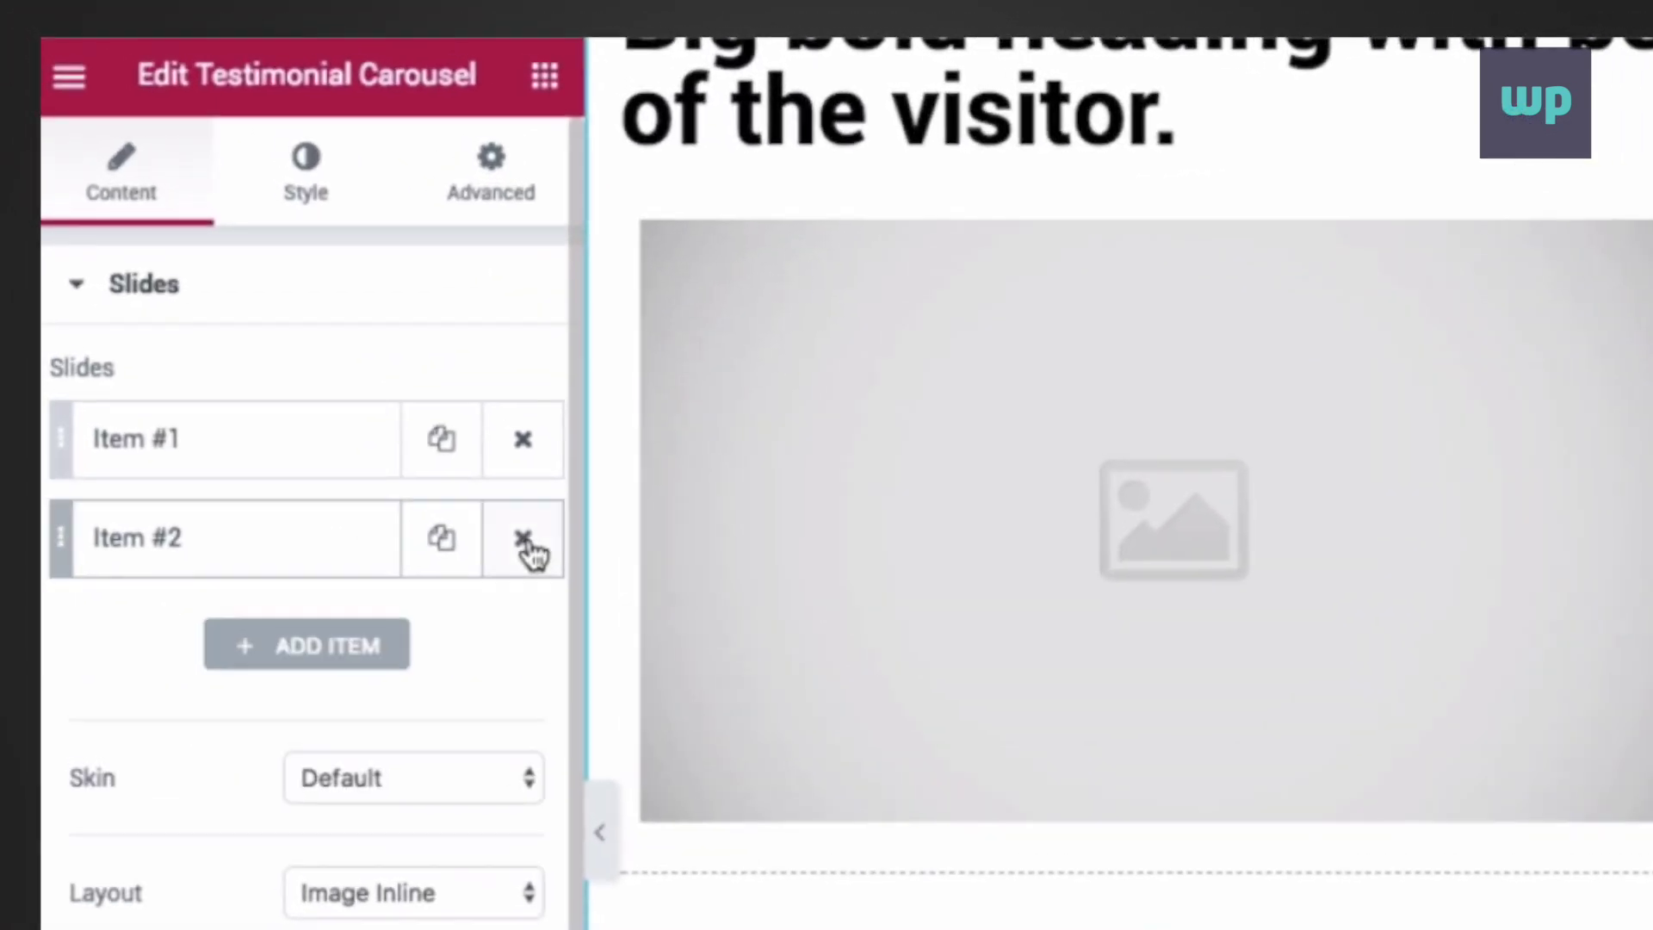
left_click(524, 539)
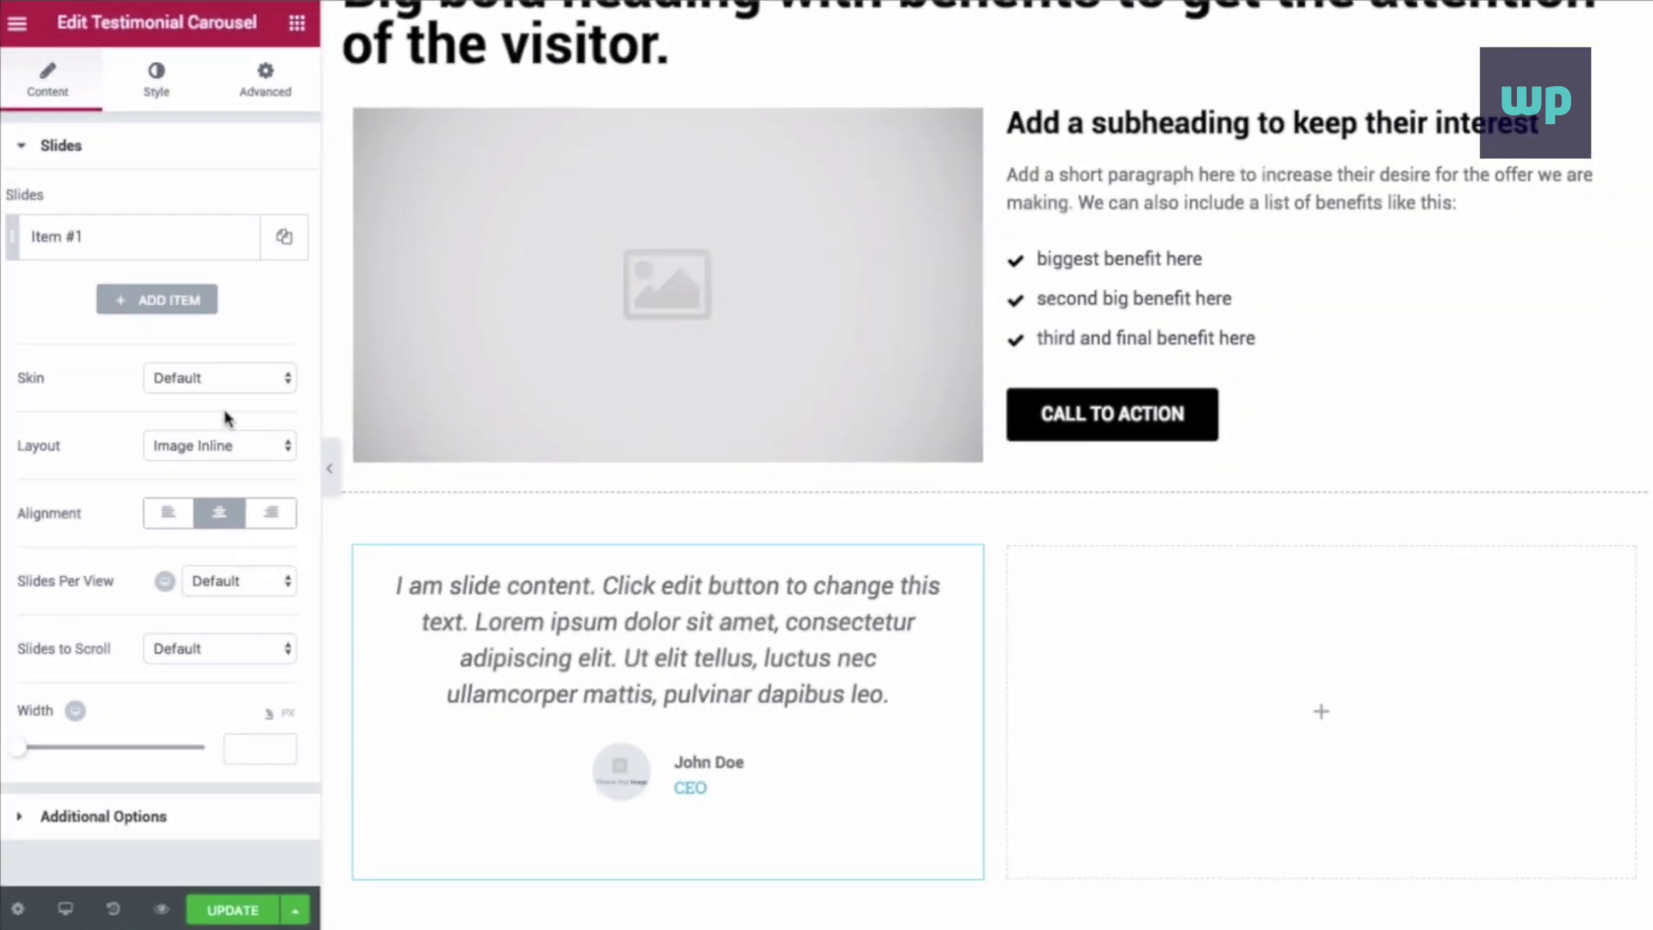
Set the testimonial's skin to Bubble, its layout to Image Left and its alignment to left
left_click(201, 377)
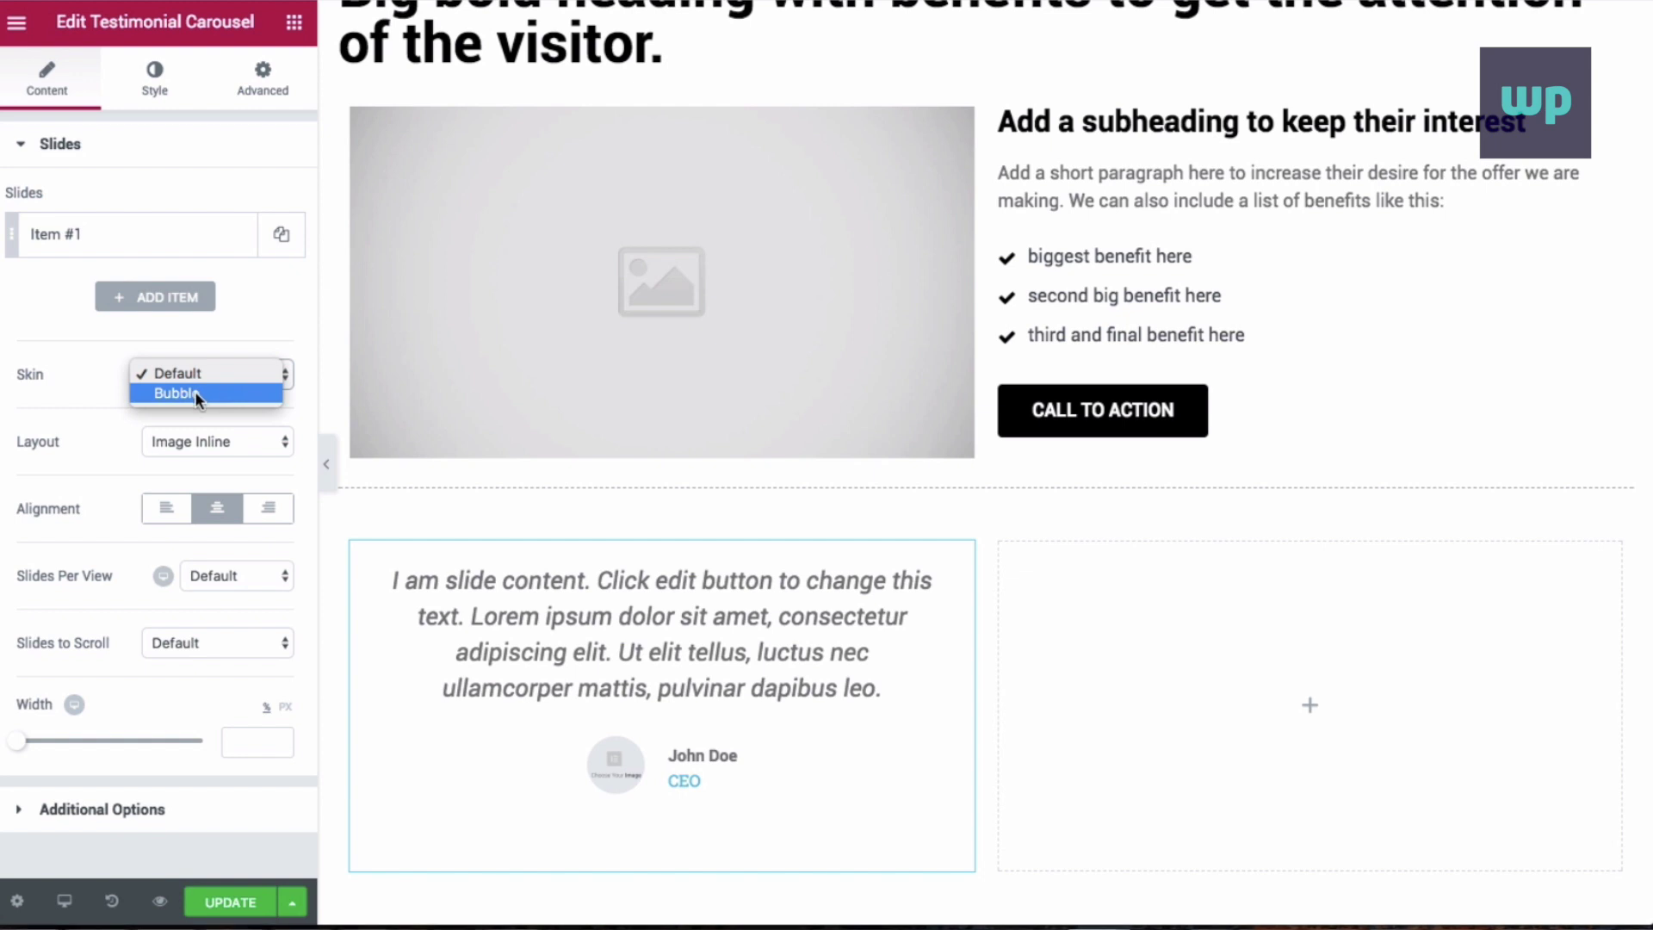
left_click(198, 394)
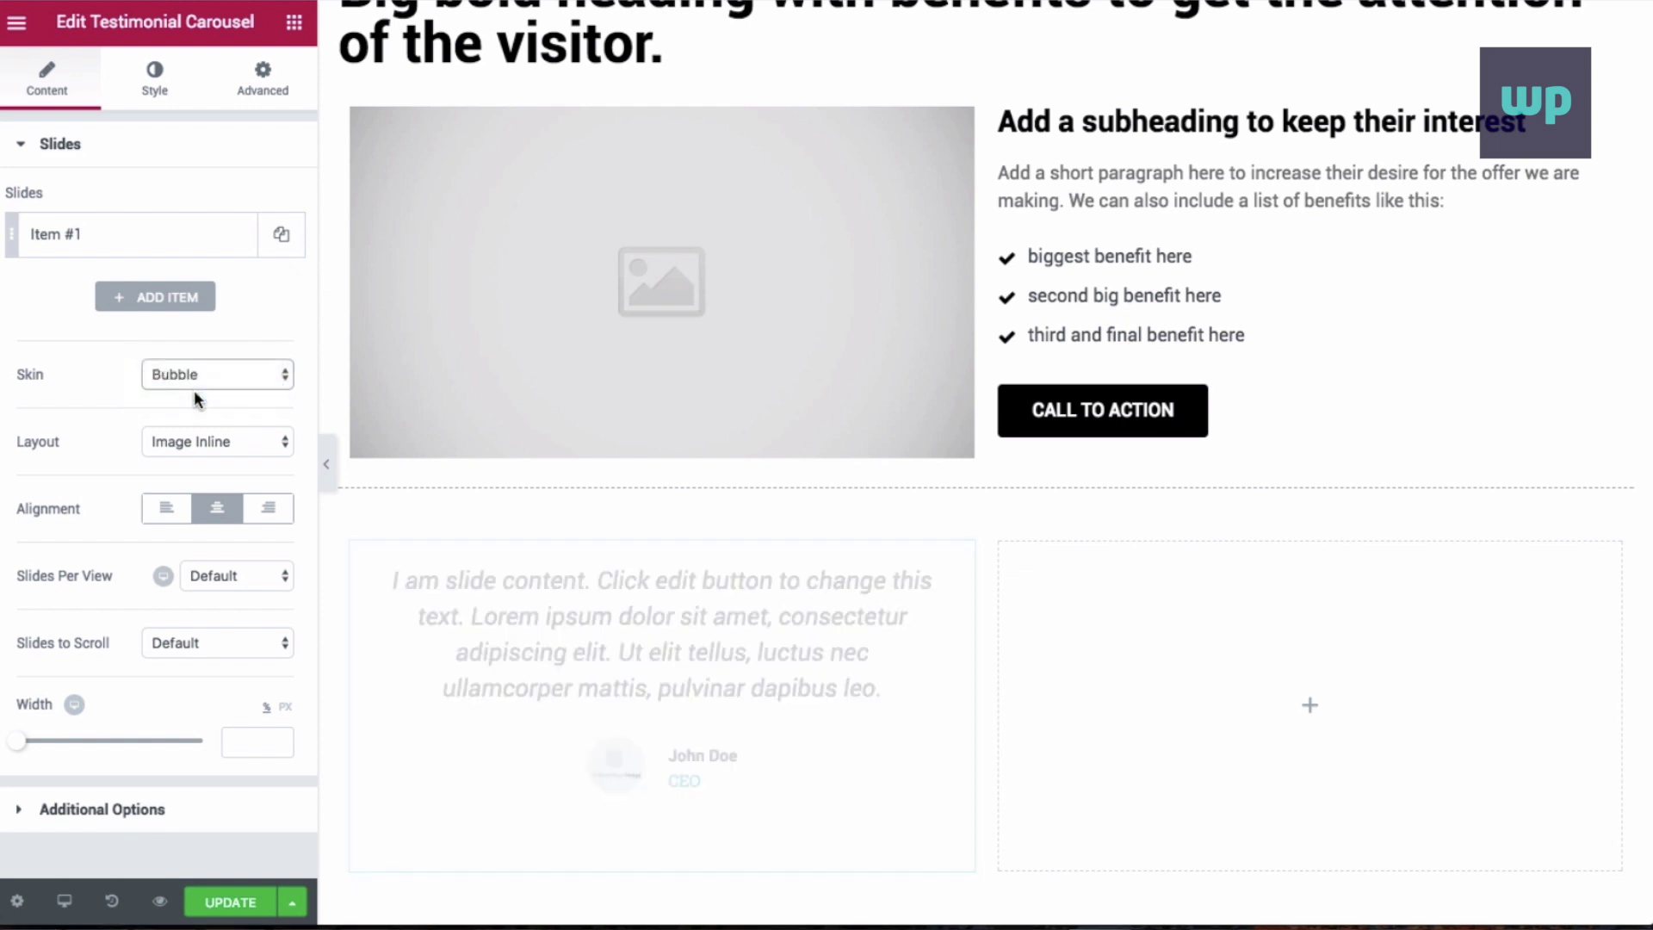
left_click(189, 439)
left_click(189, 499)
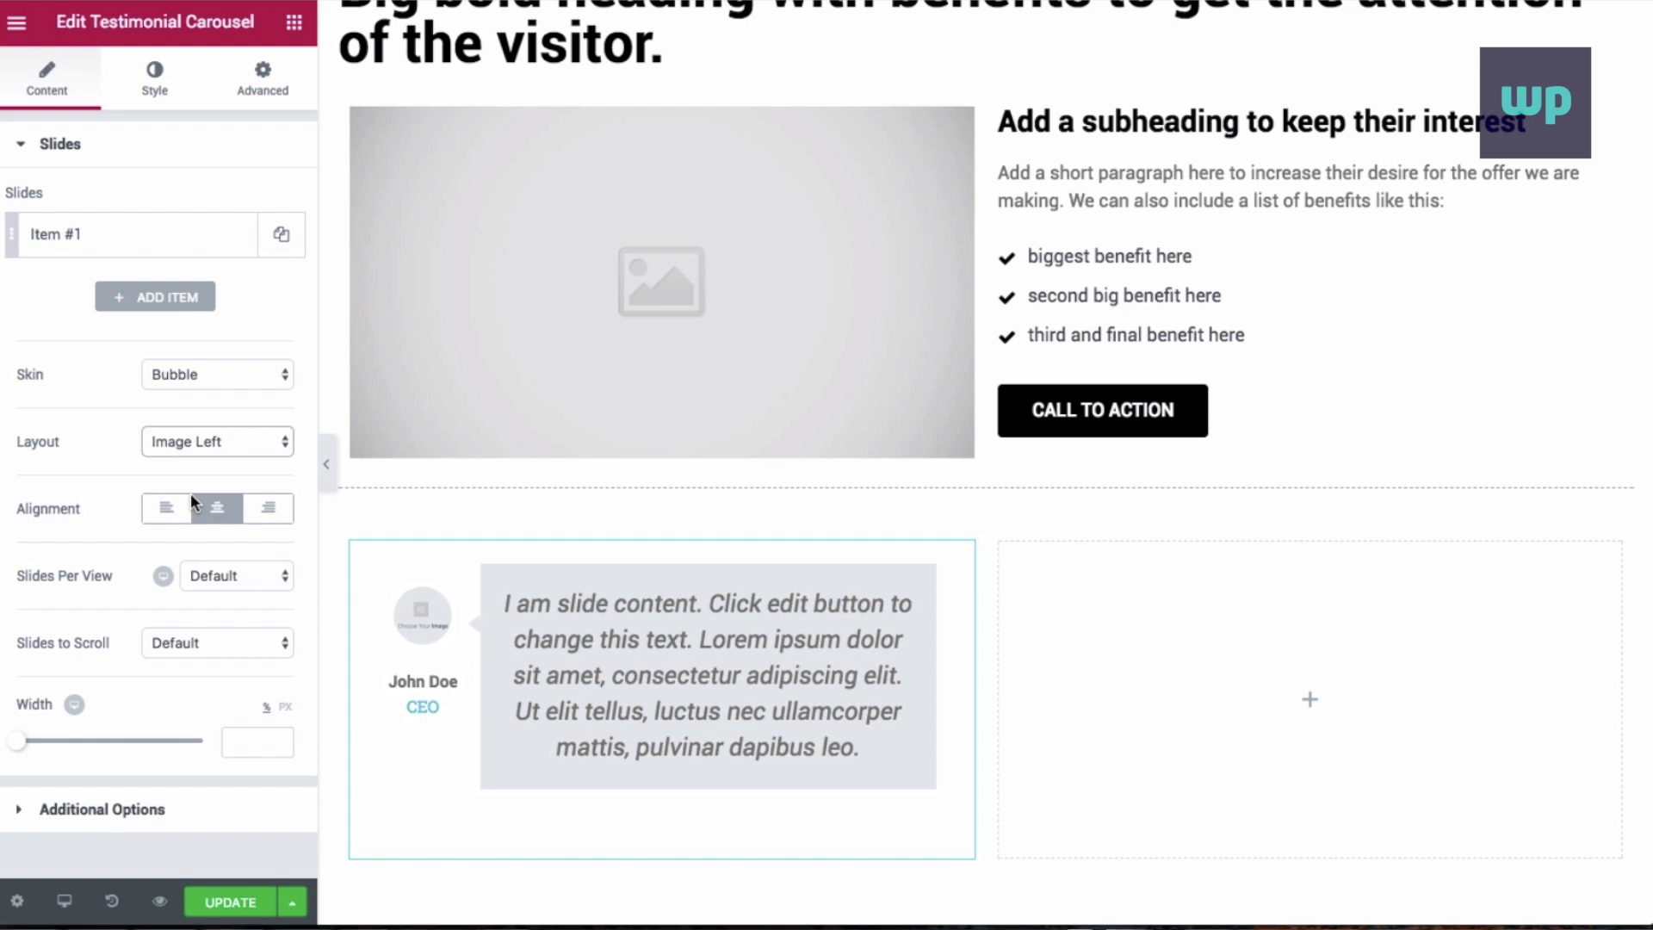
left_click(165, 510)
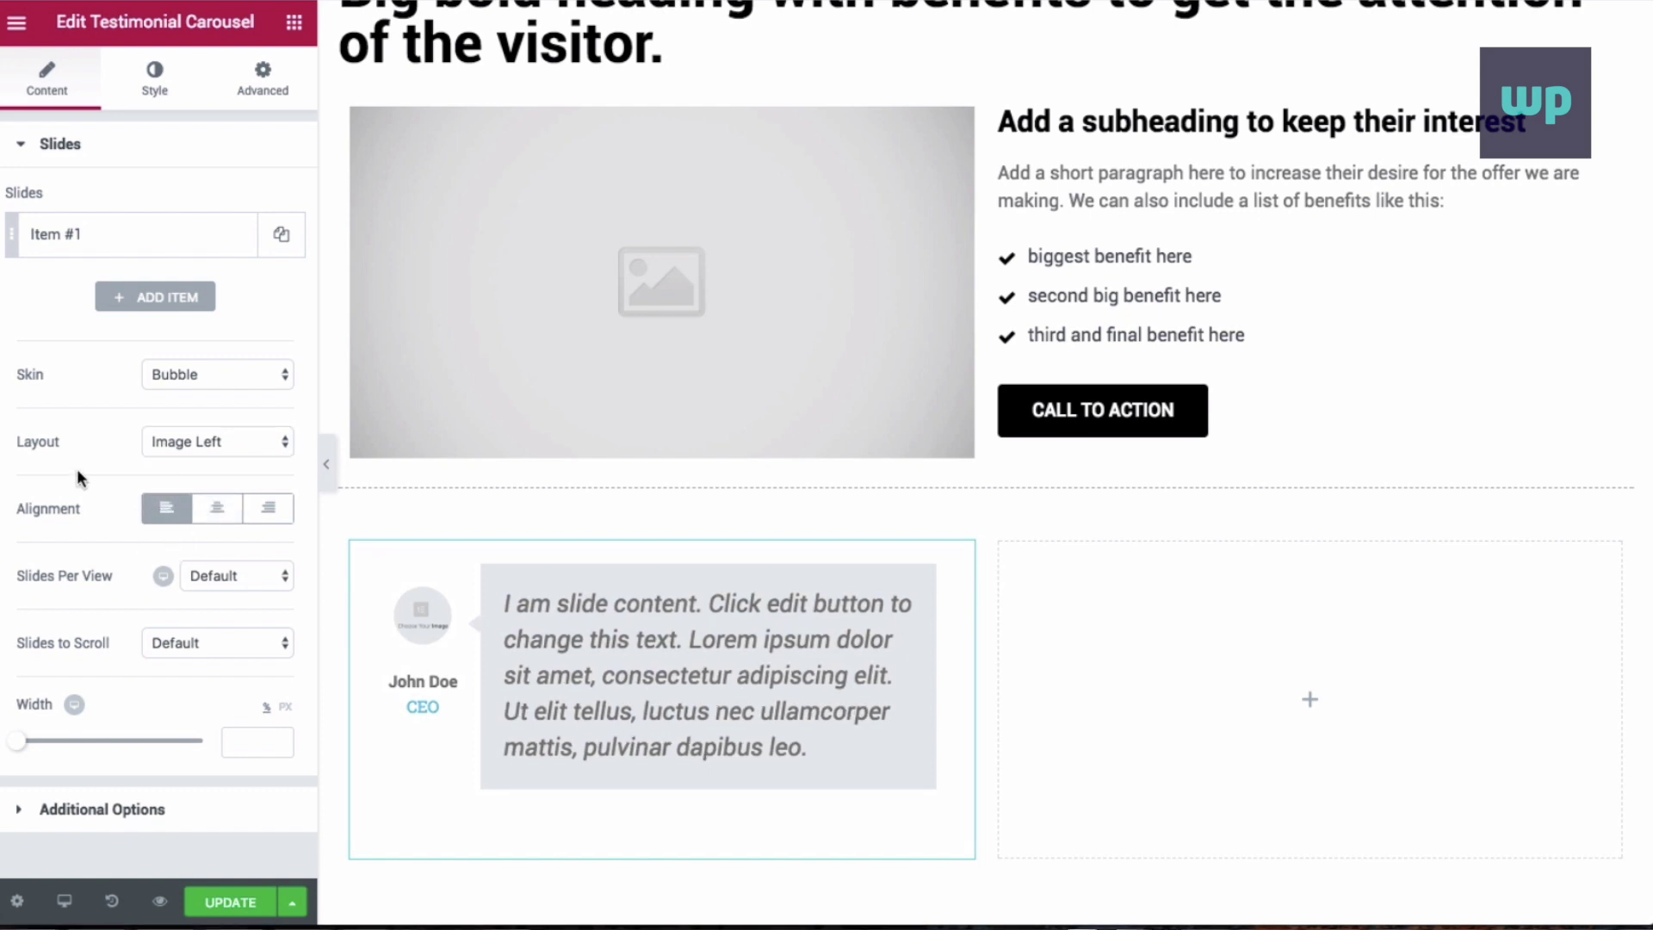
Replace the testimonial slide's content with "Some positive words from a happy customer to add social proof to the offer we are making."
left_click(81, 241)
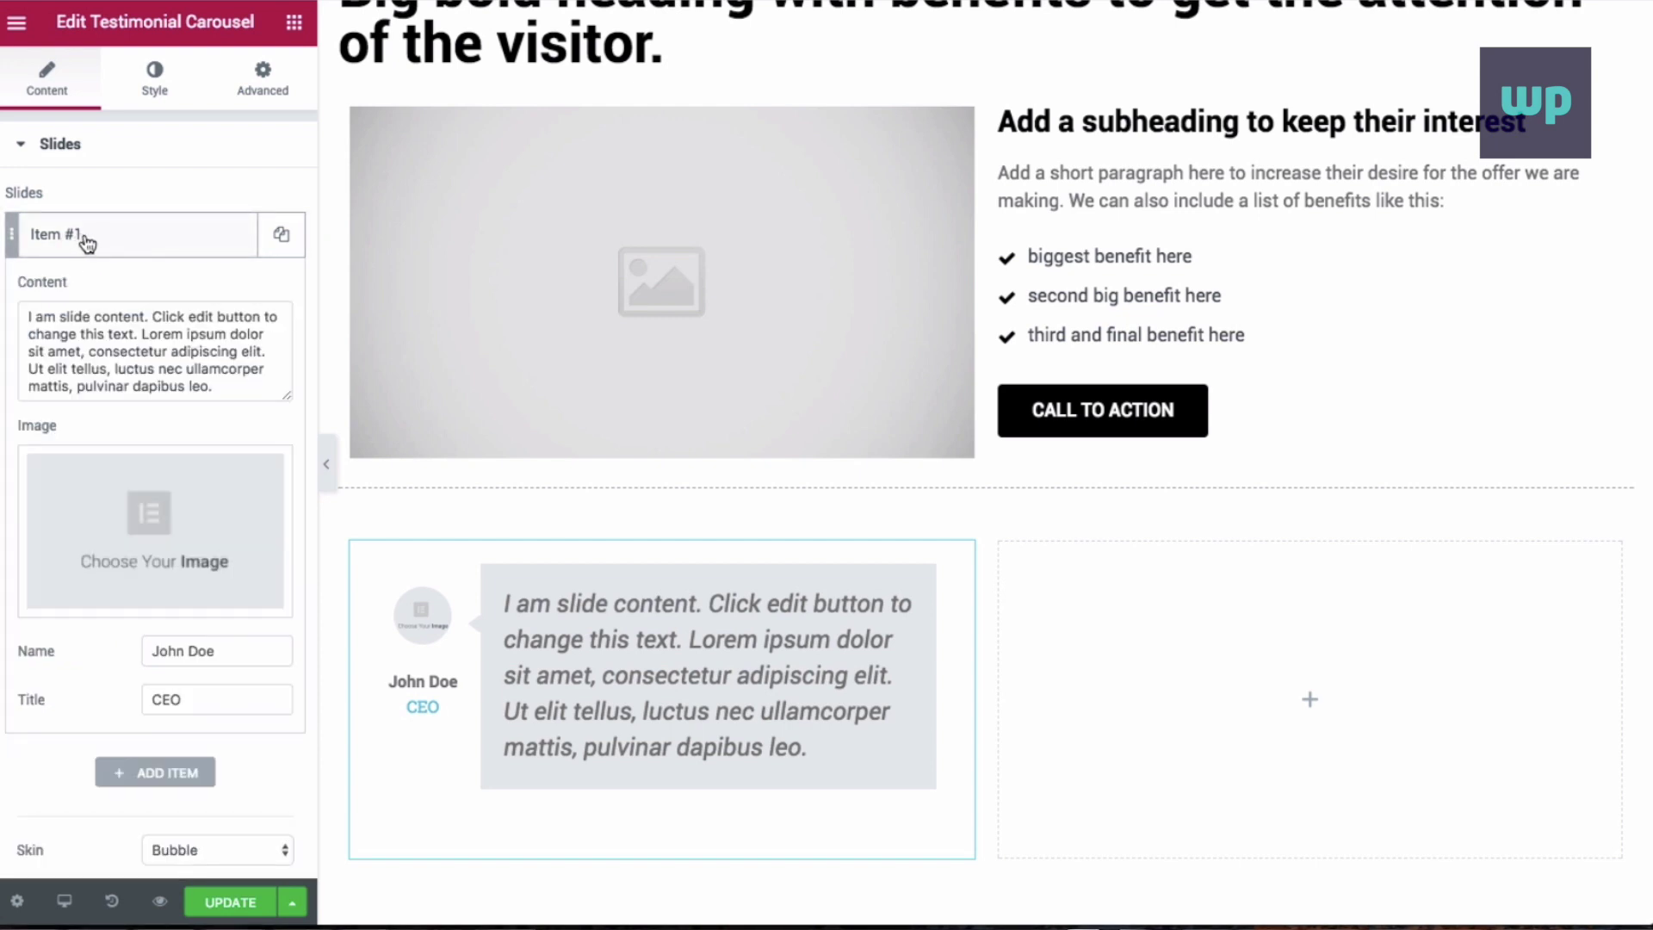
left_click(99, 335)
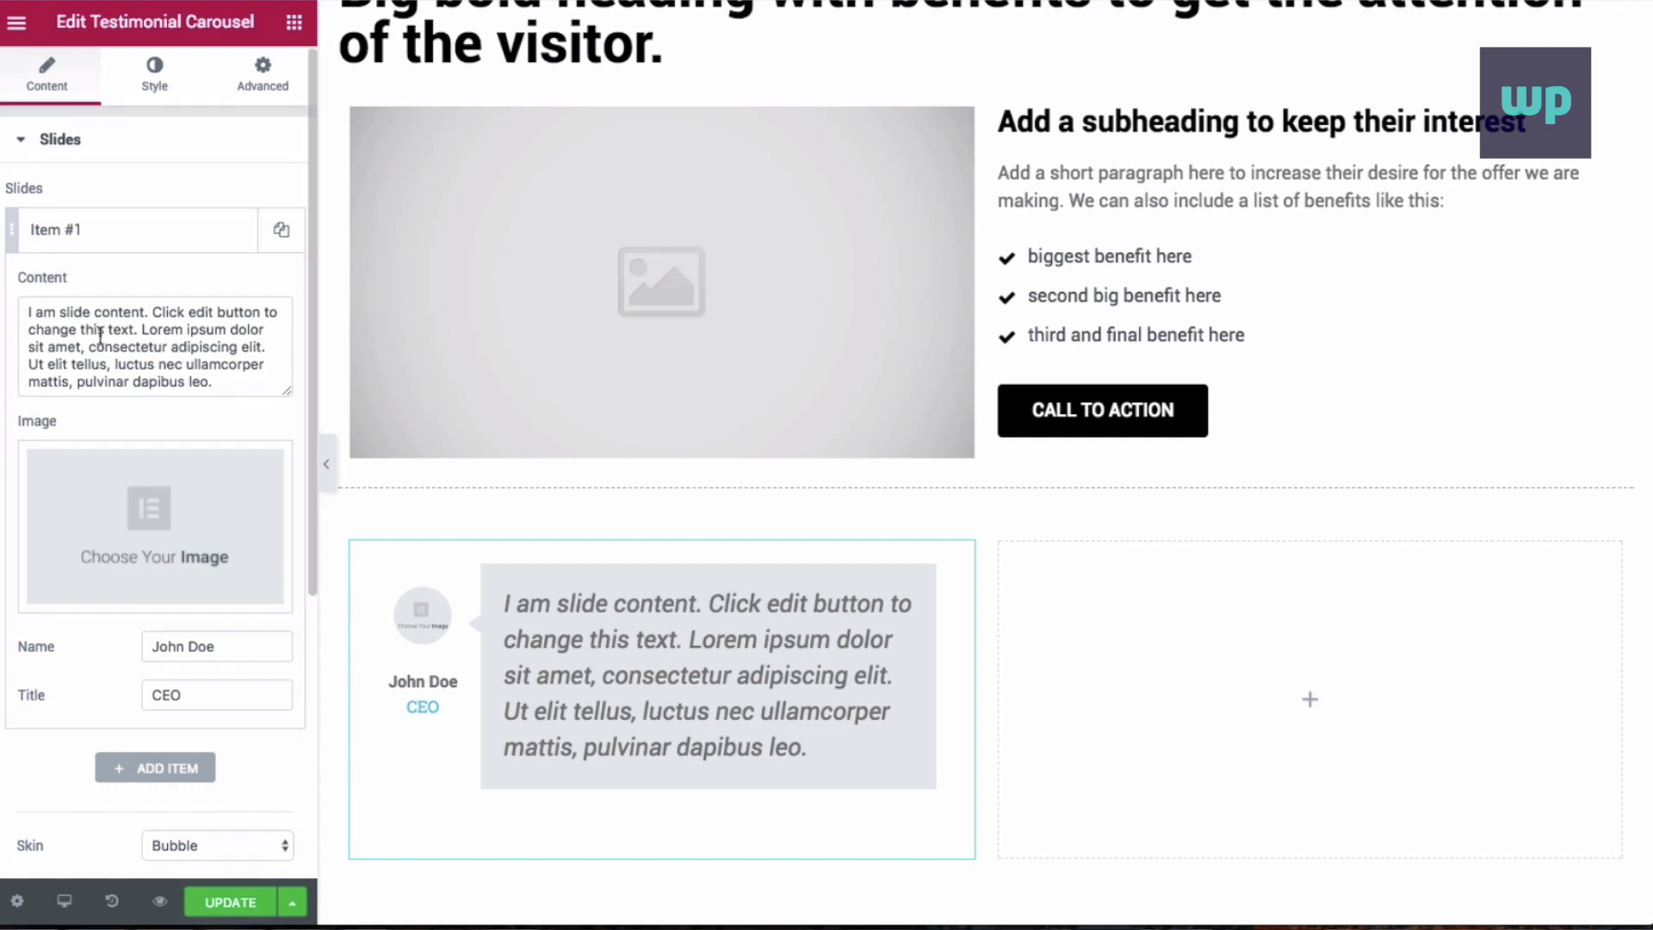
triple_click(100, 335)
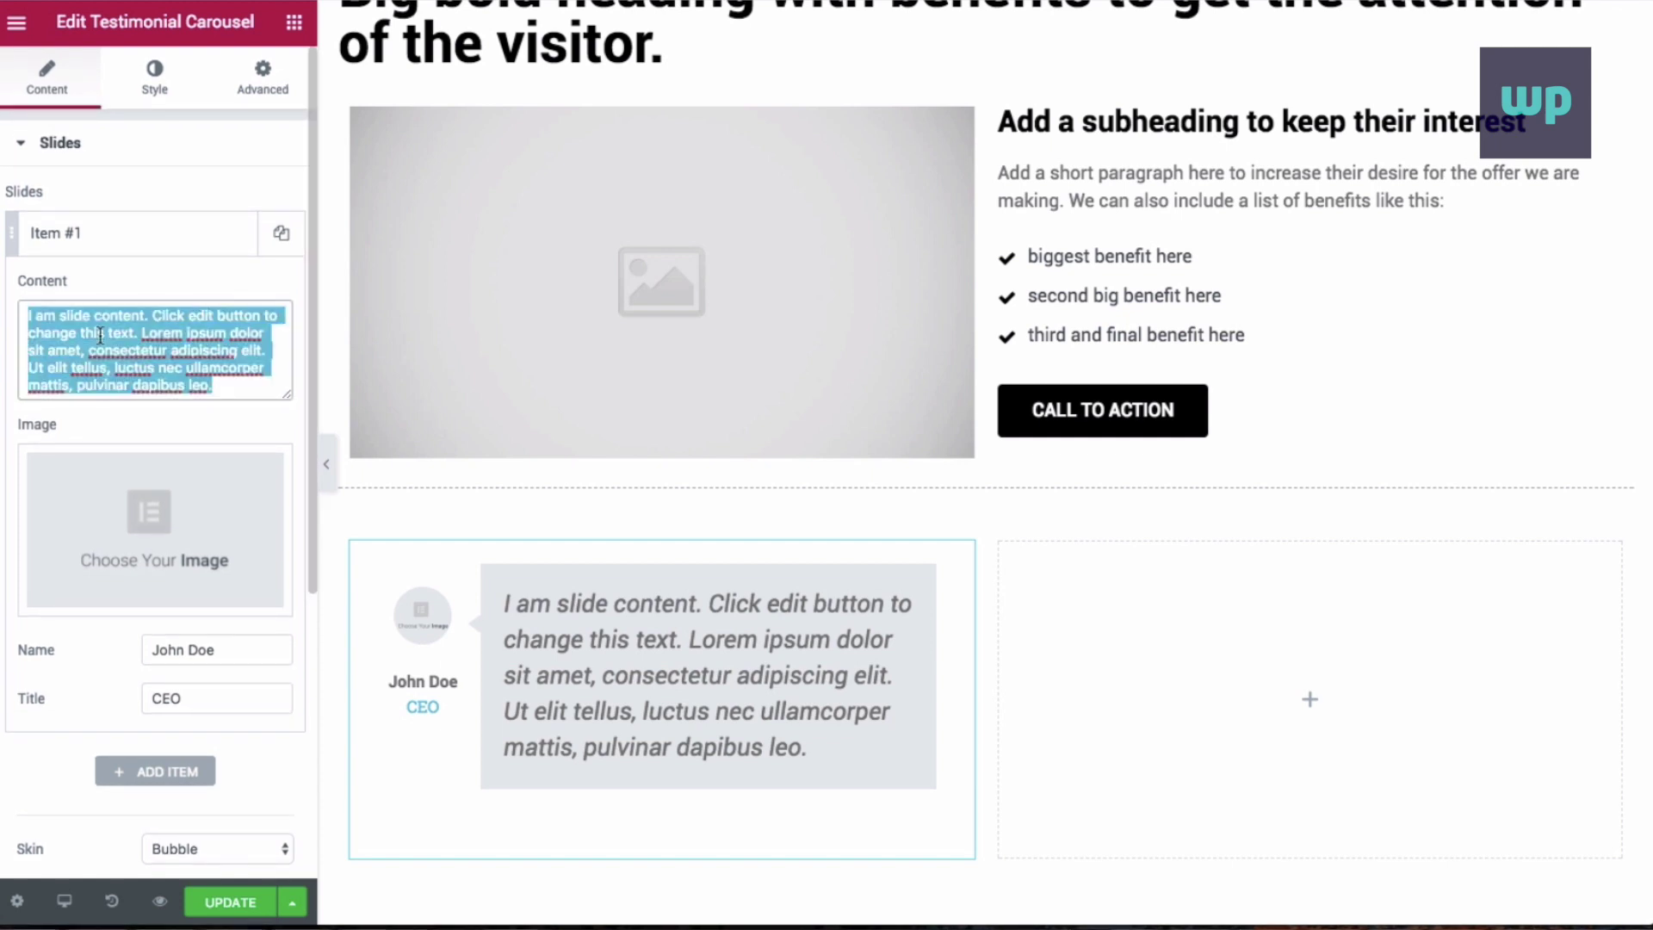
type("Some ")
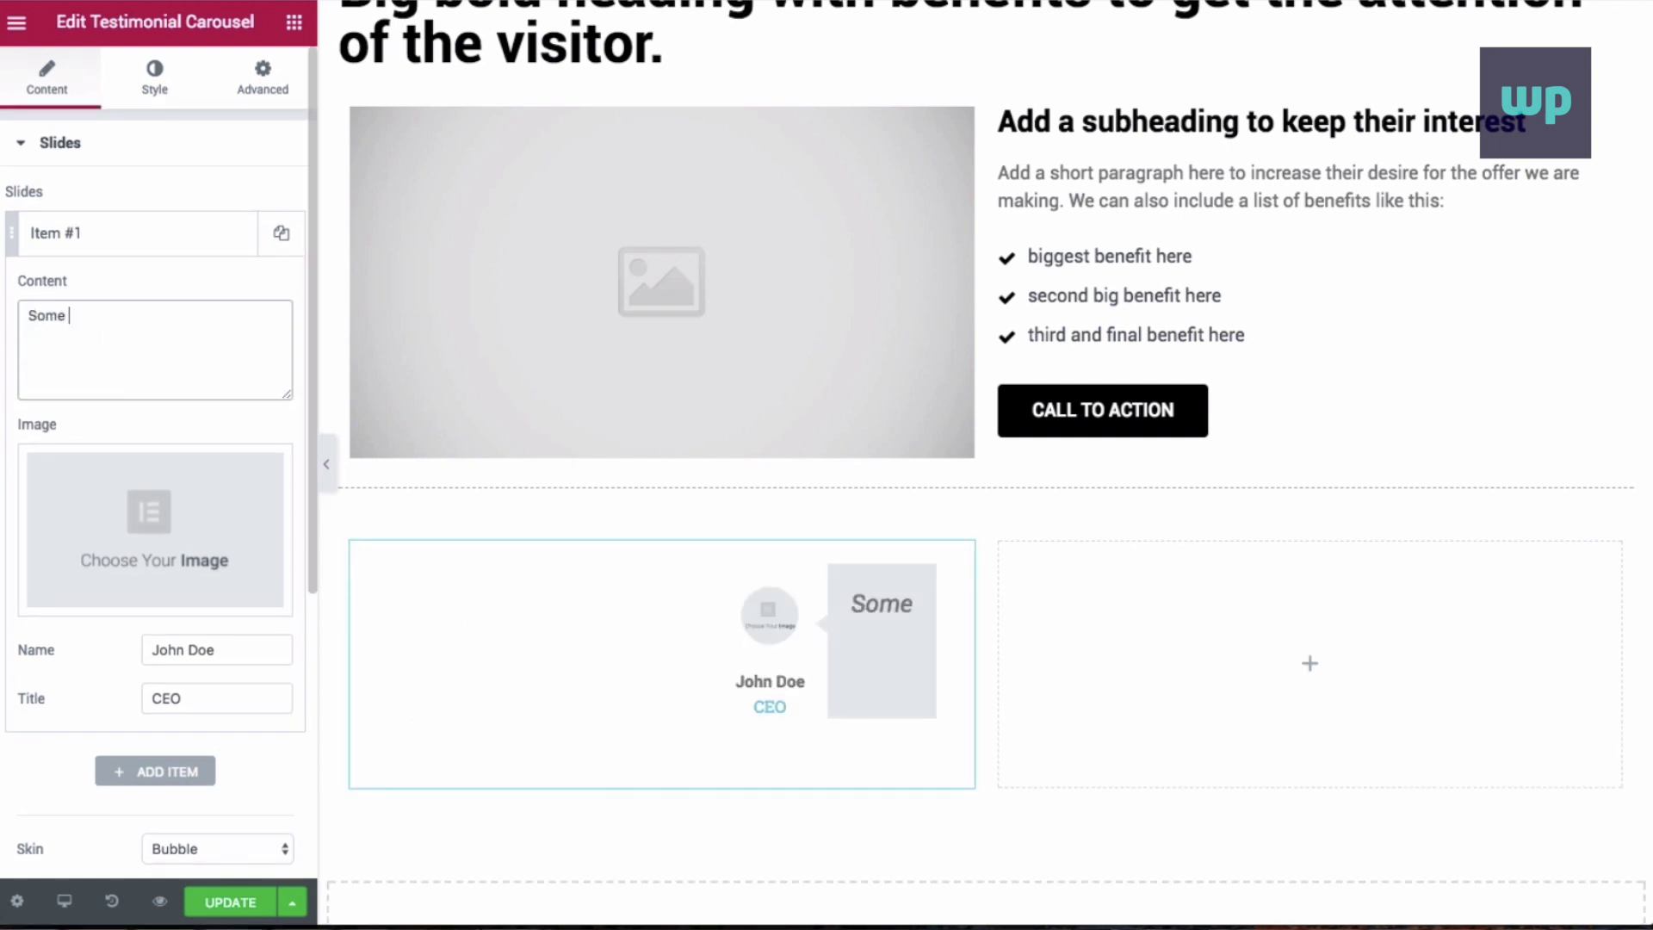
type("positive ")
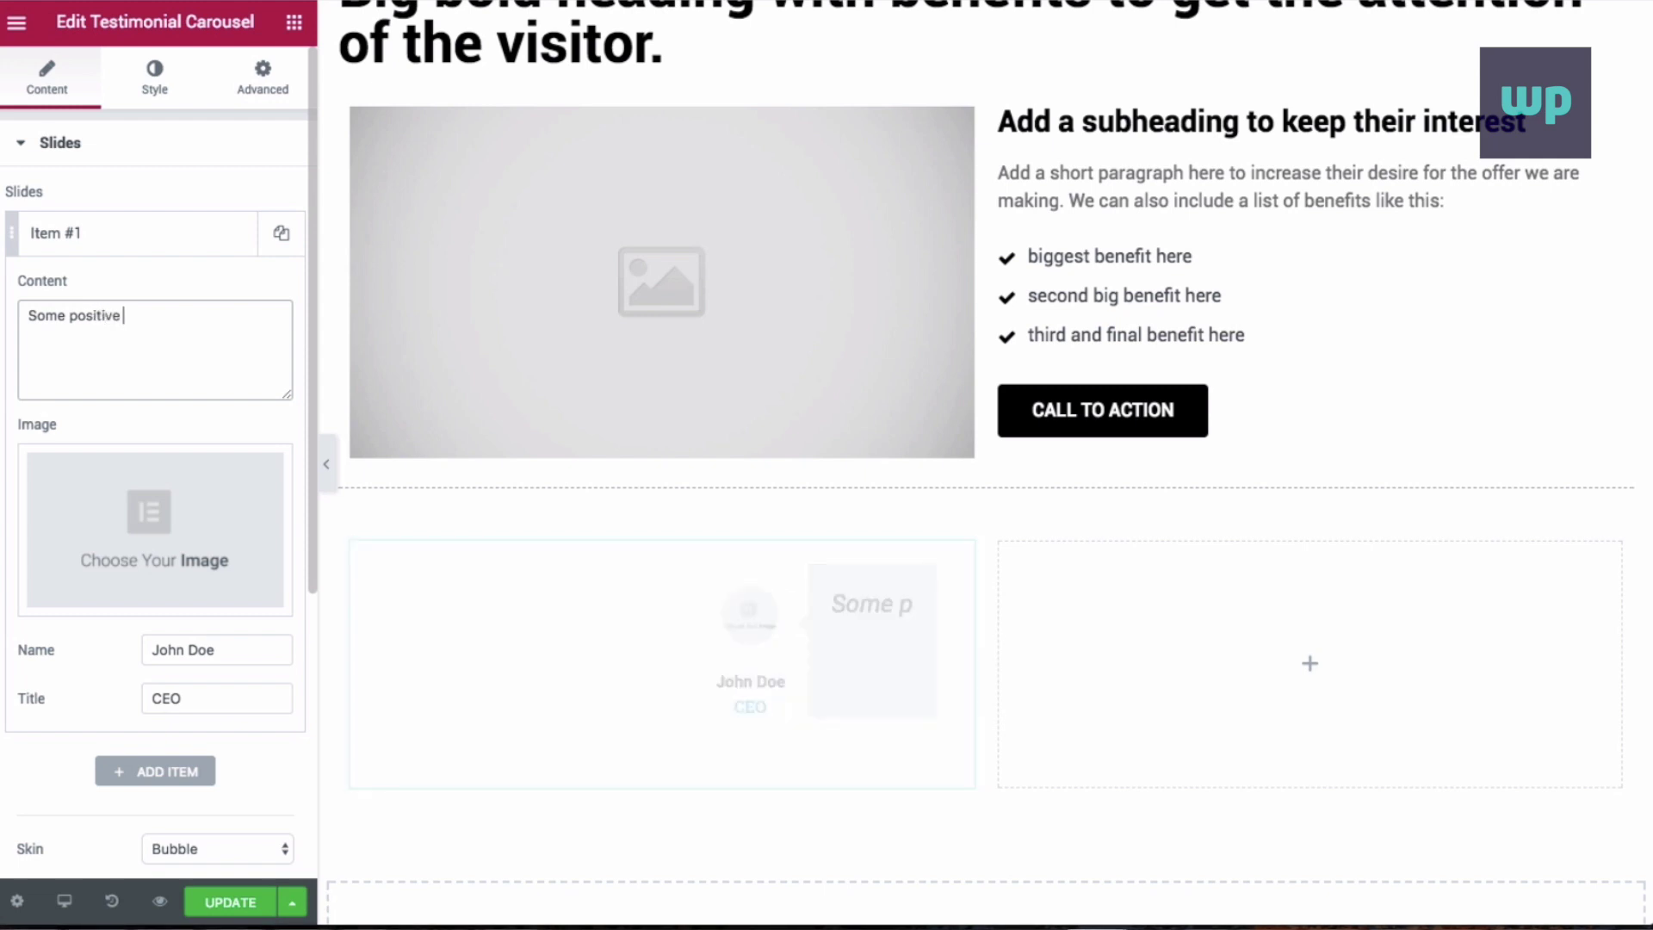
type("words from a happy s")
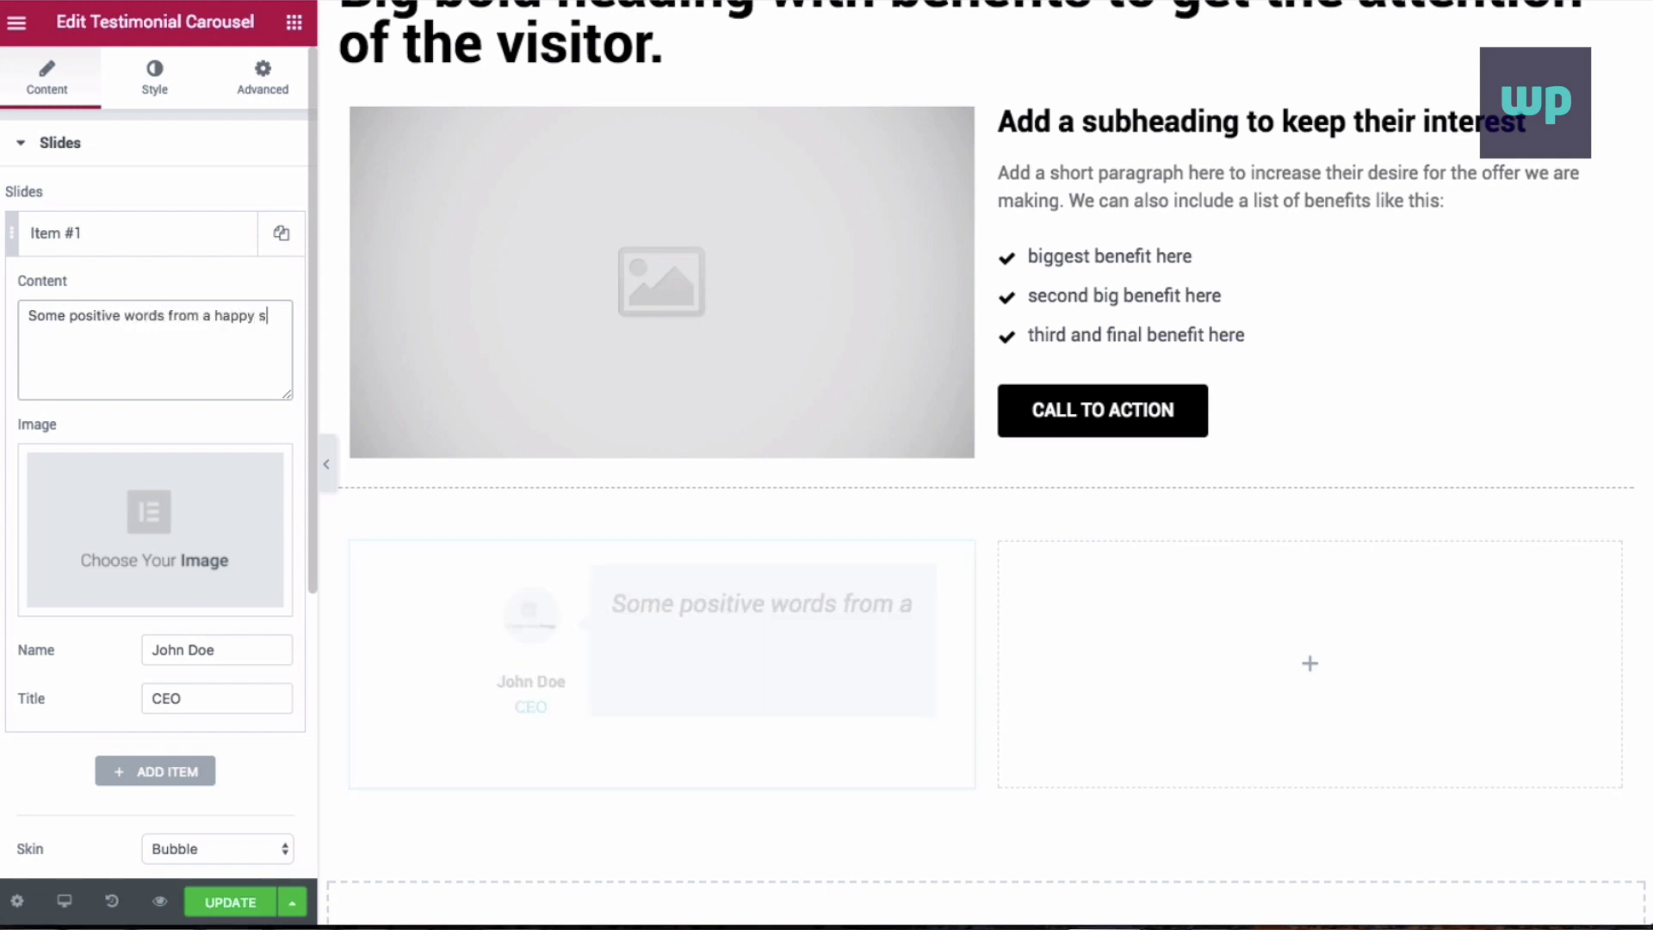
key("BackSpace")
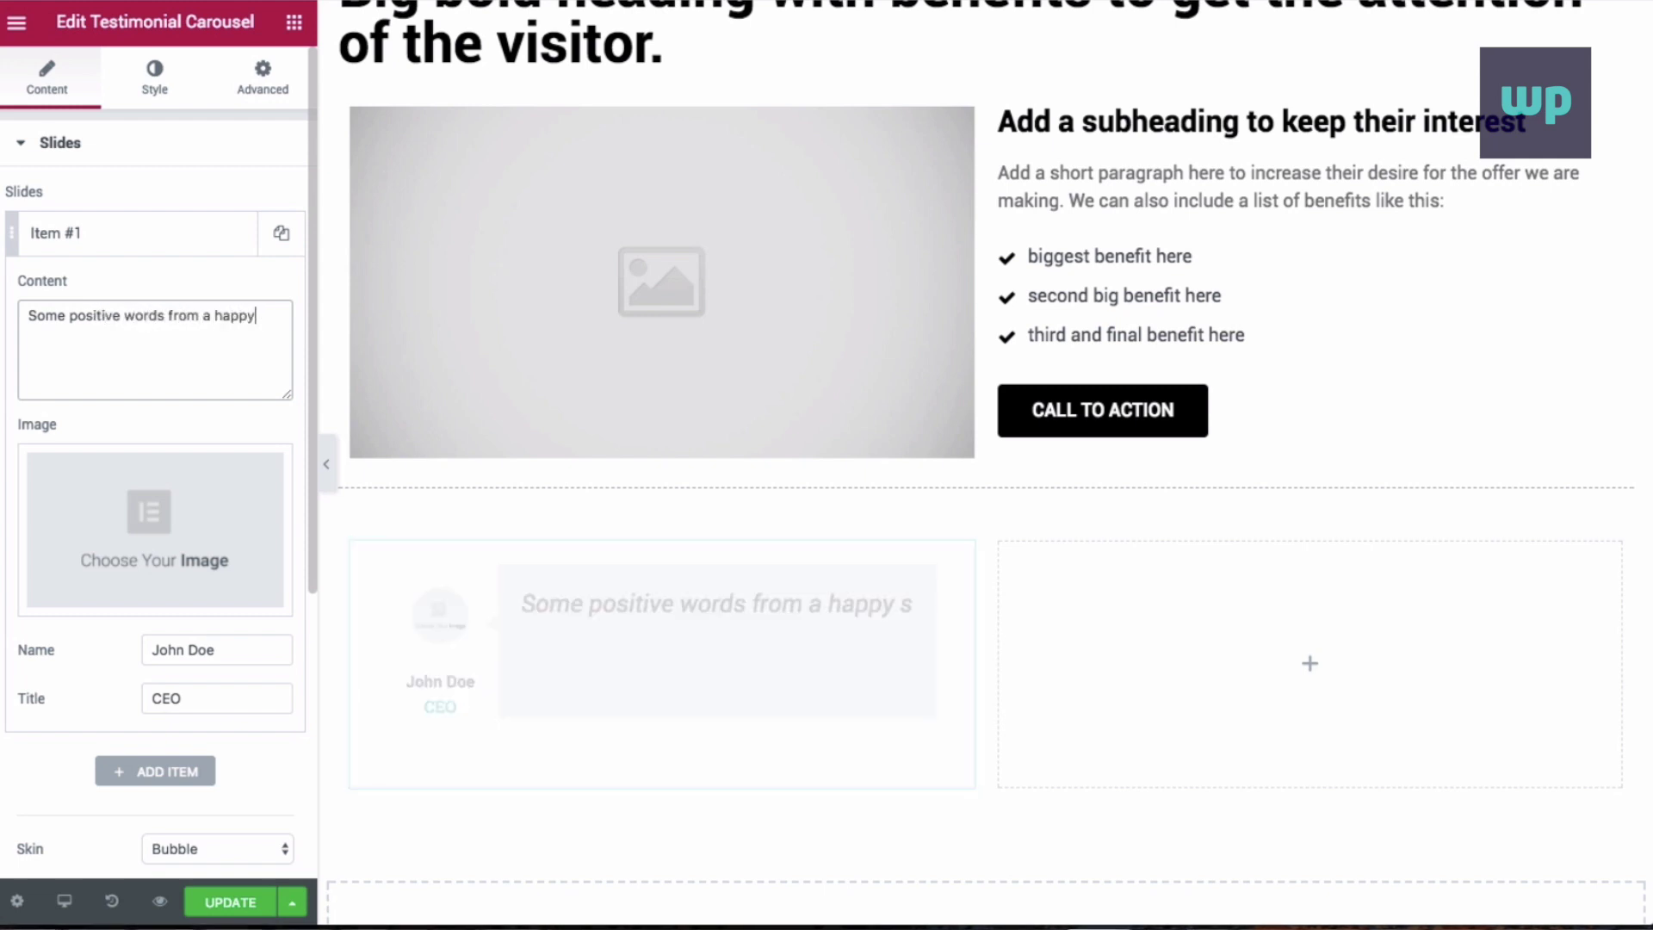
type("customer to a")
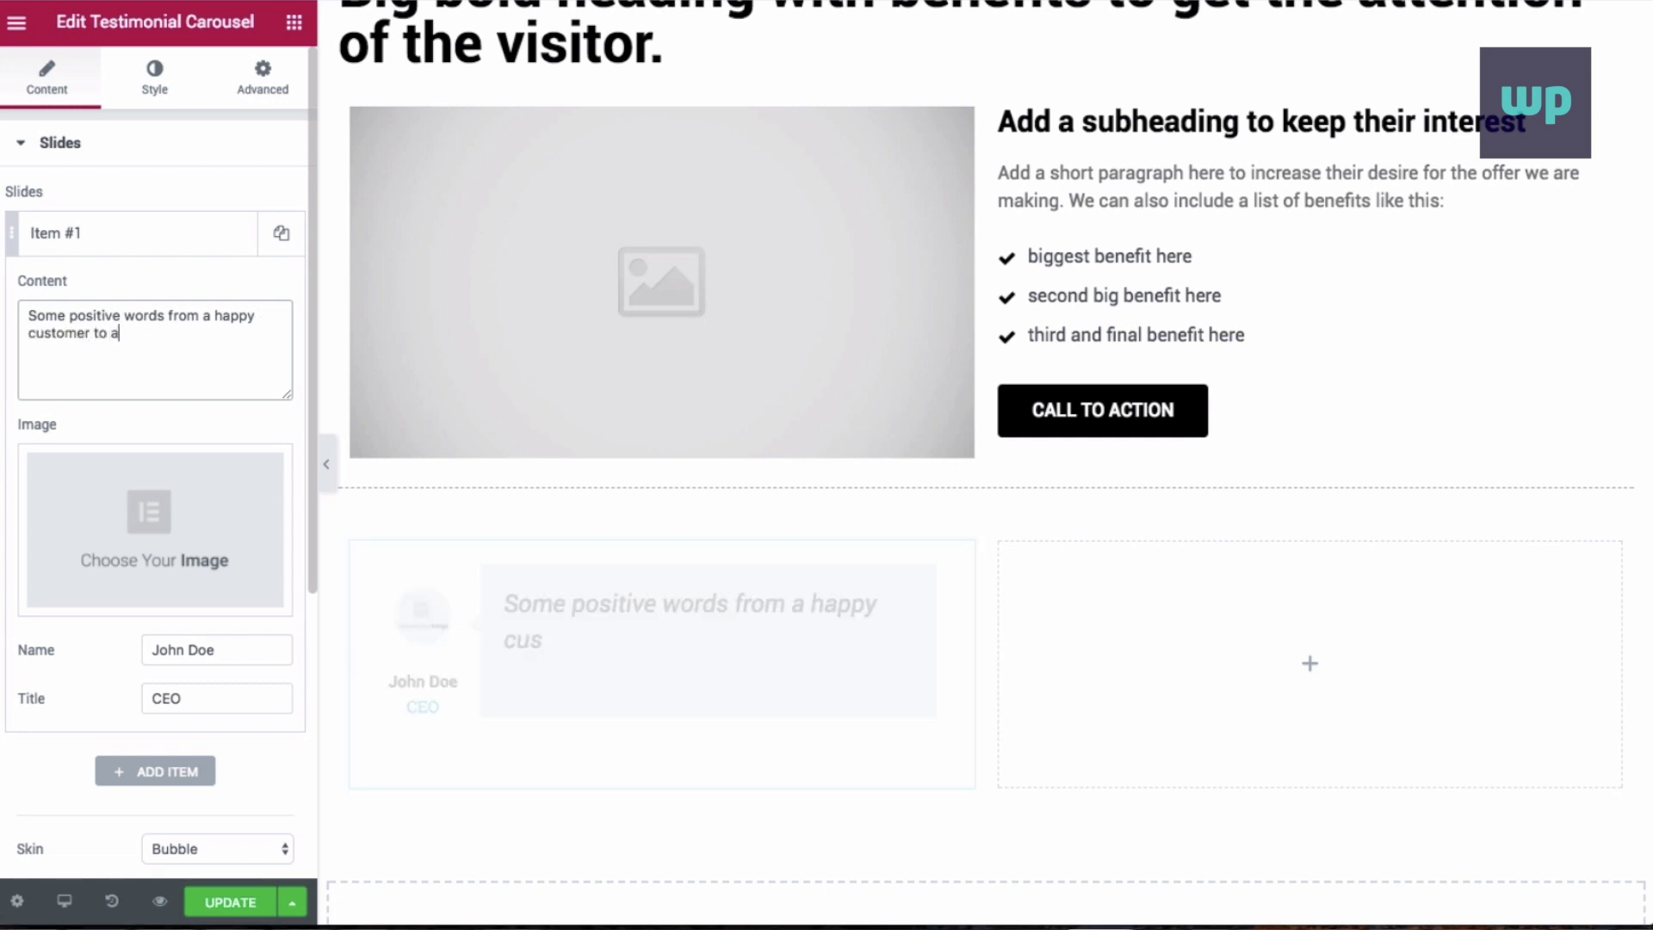
type("dd social")
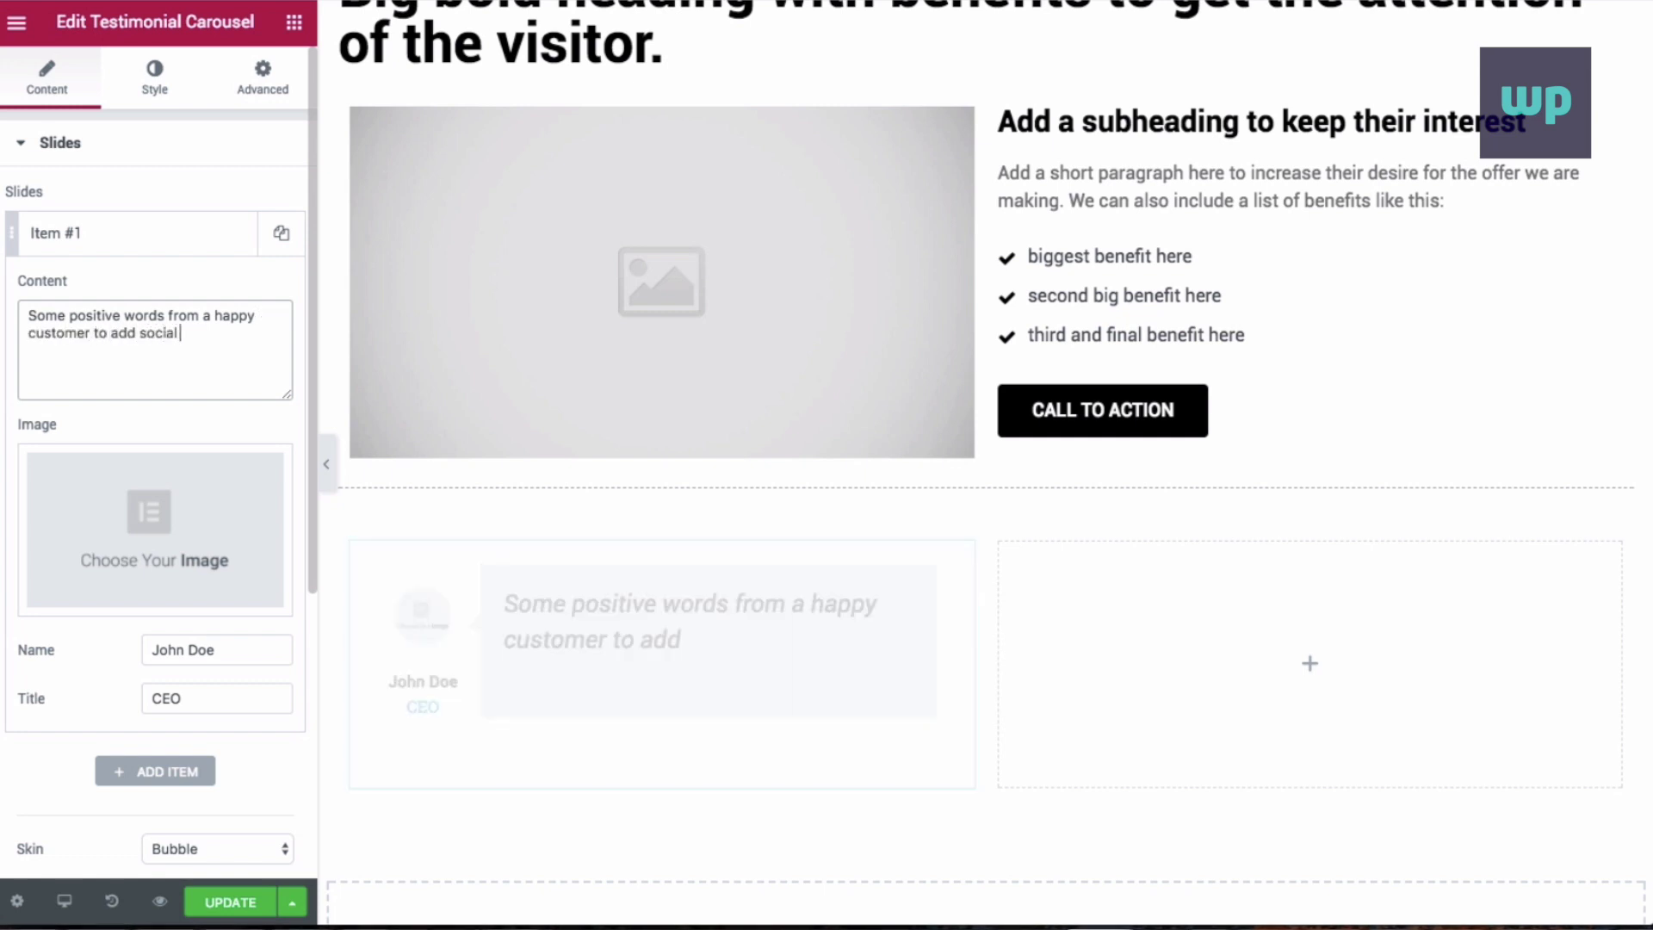
type(" proof to the ofefr")
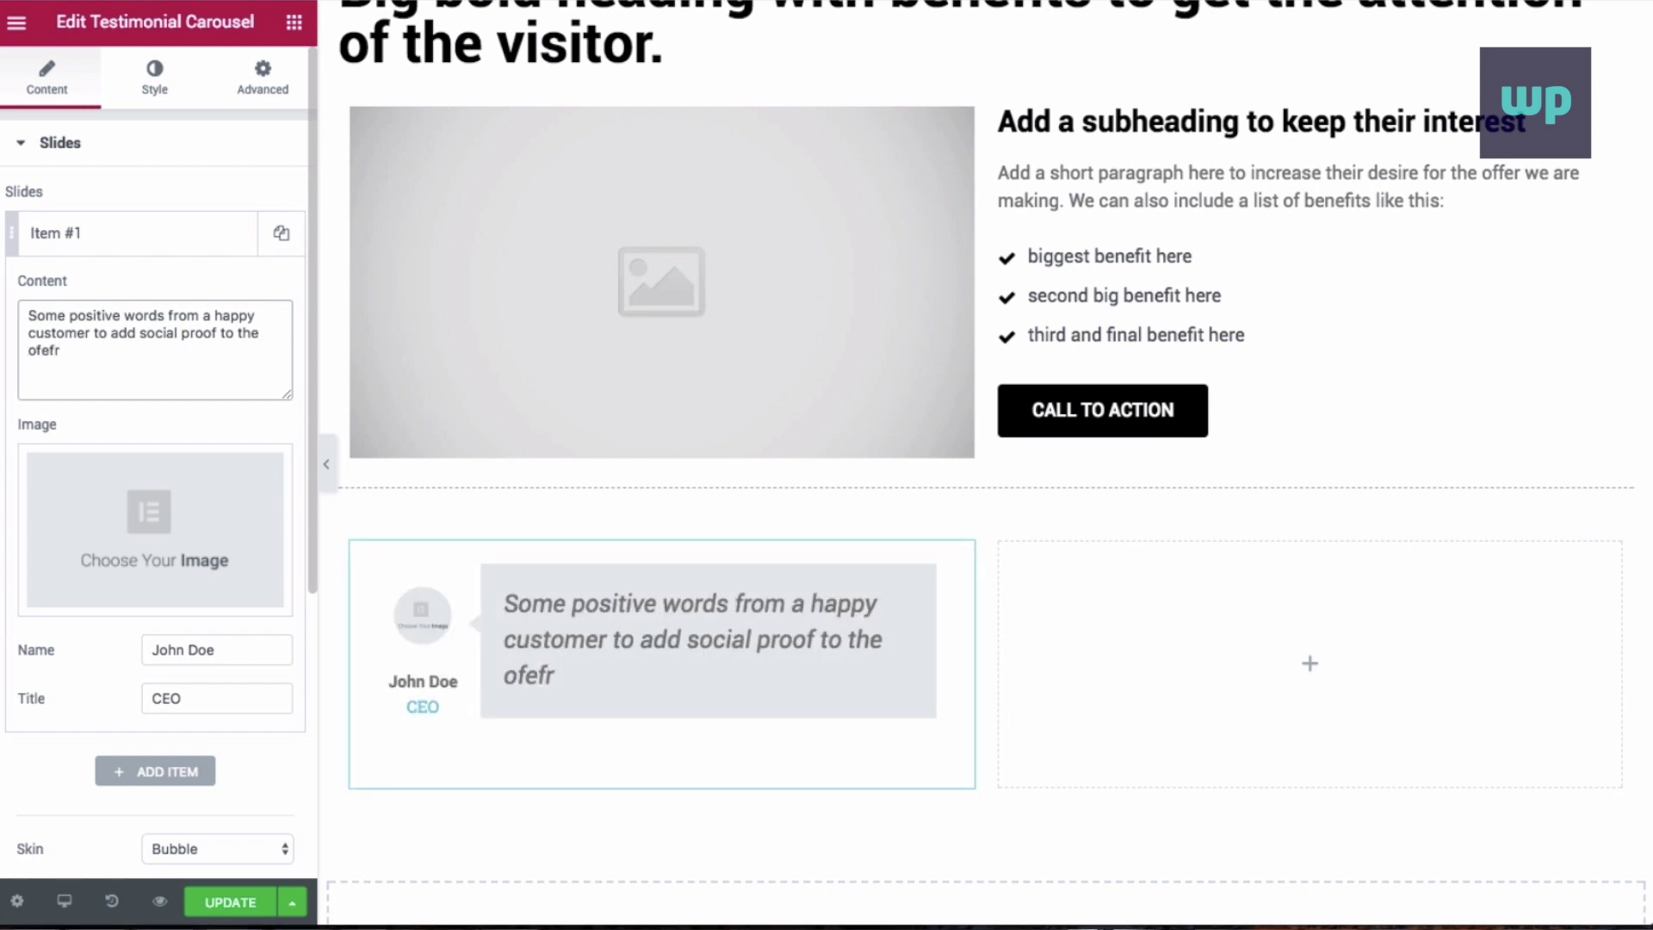
key("BackSpace")
key("BackSpace")
key("BackSpace")
type("fer we are making")
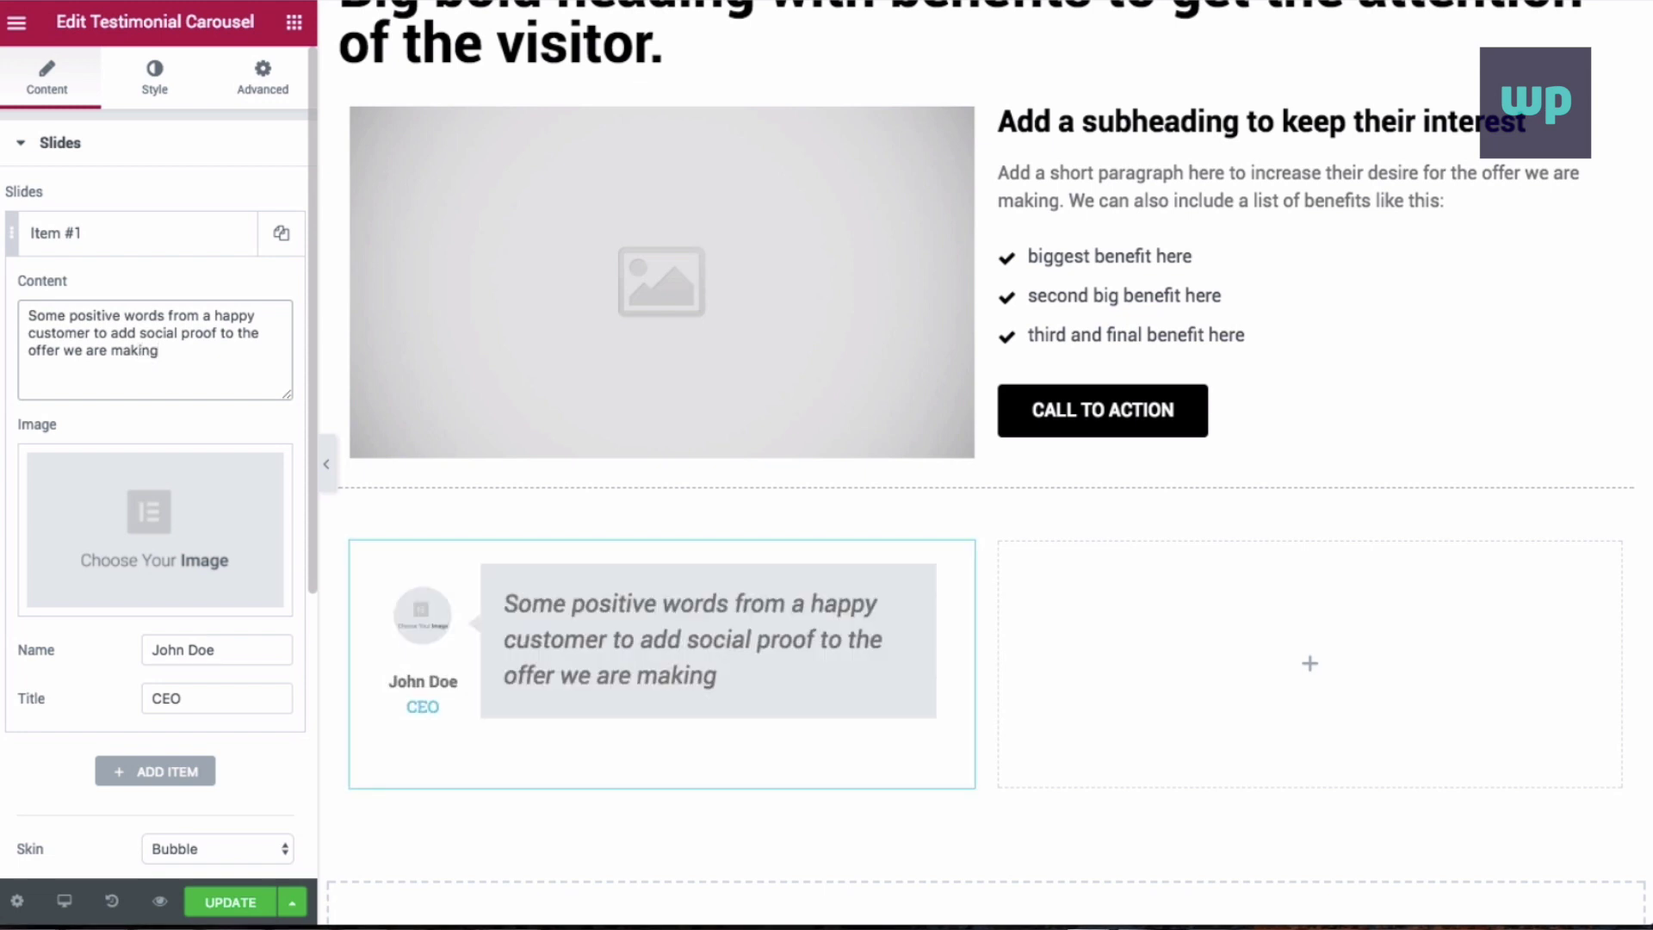
type(".")
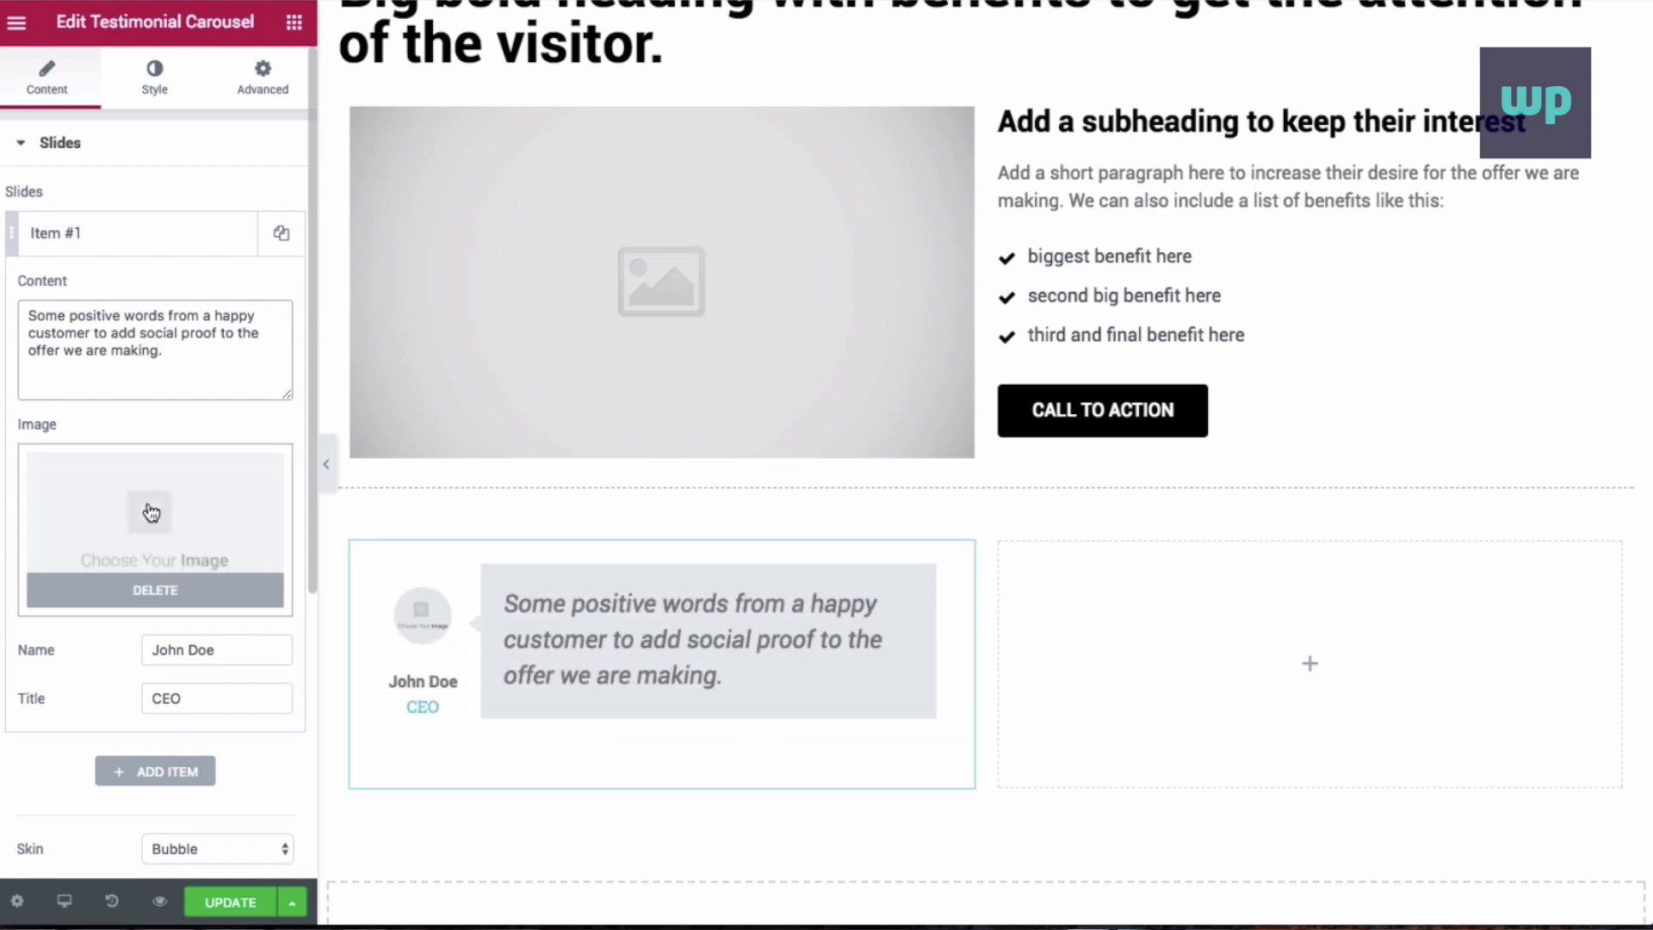
Use the grey person placeholder from the media library as the testimonial slide's image
left_click(157, 520)
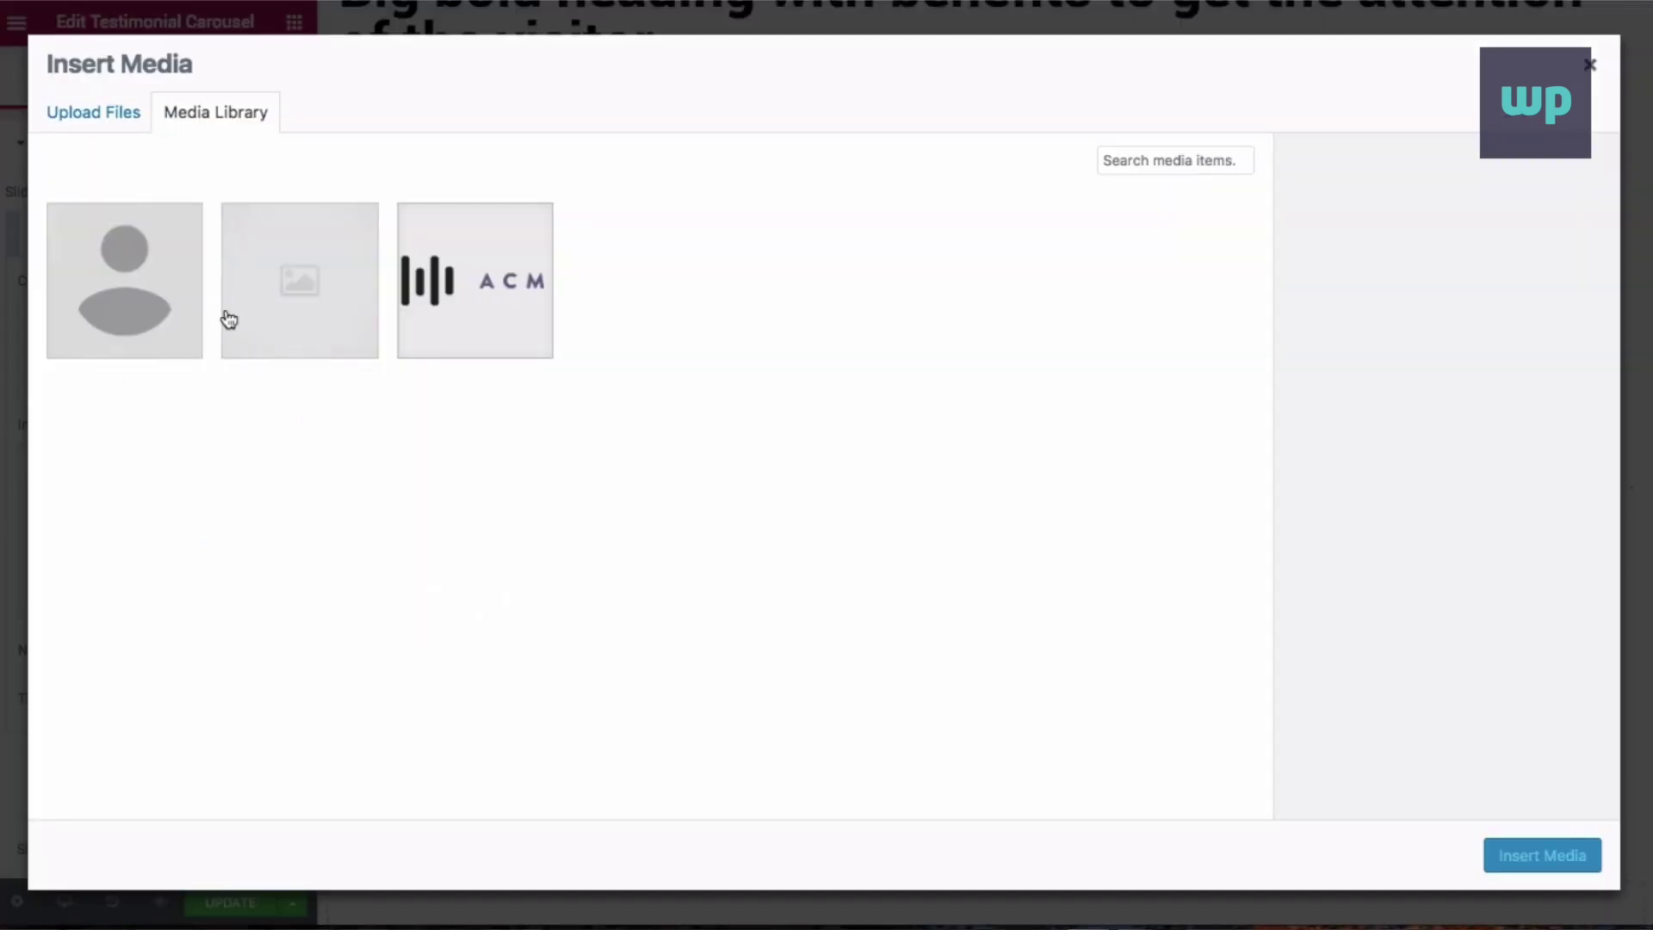
left_click(132, 269)
left_click(1507, 855)
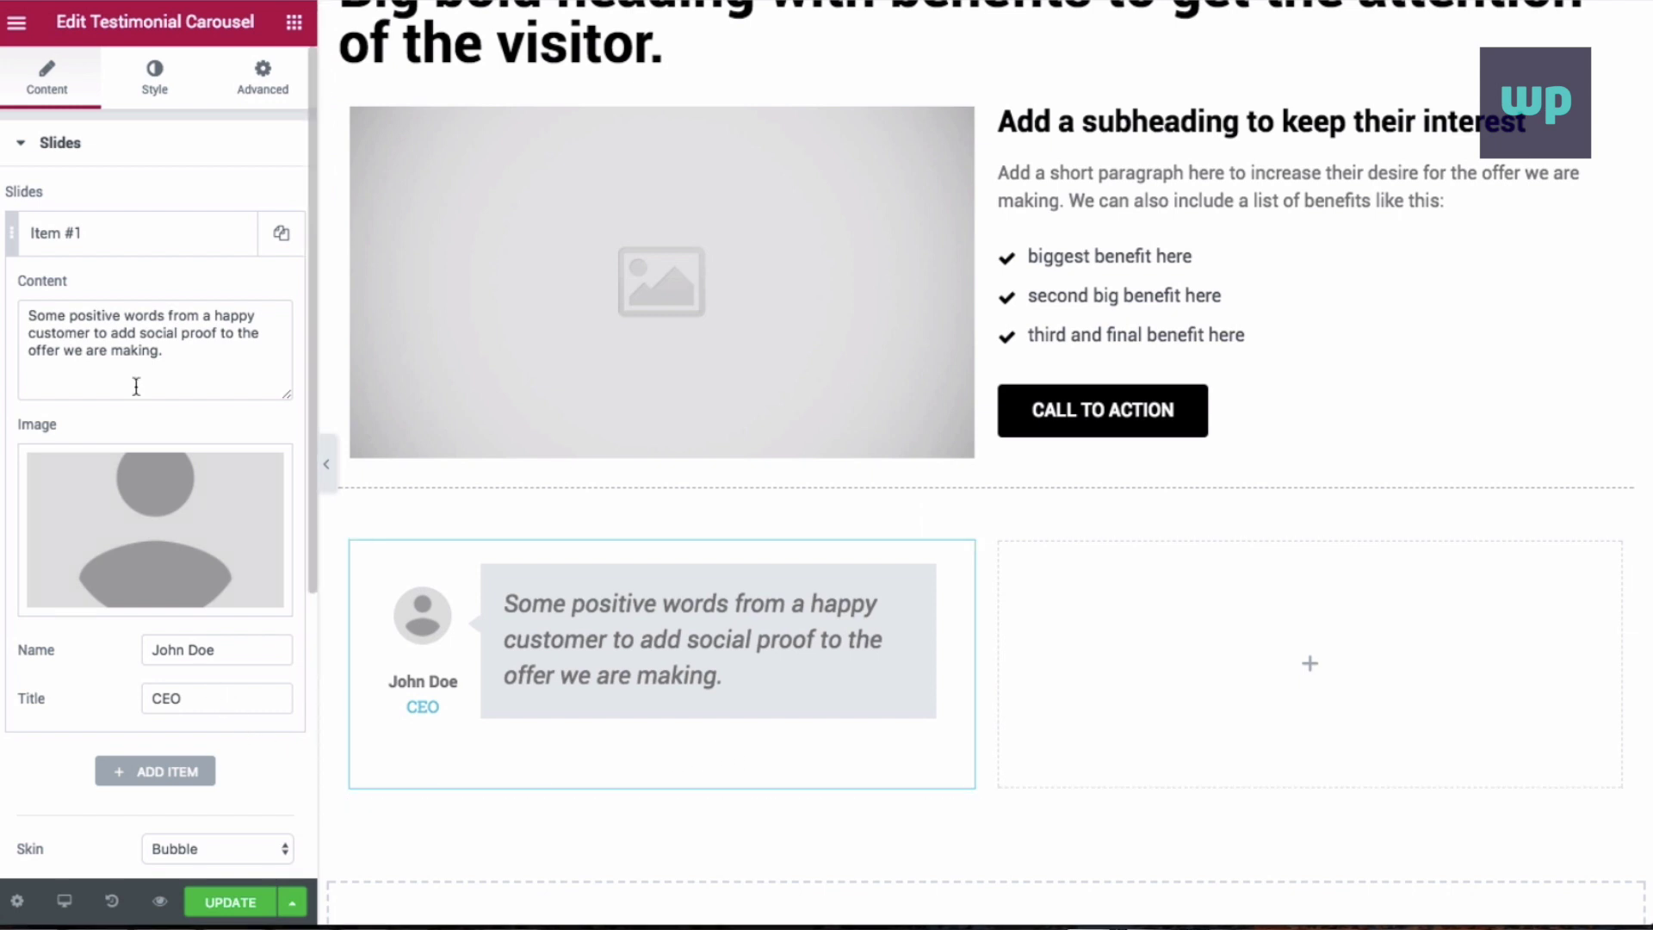
Set the text color of the testimonial's title to black, #000000
scroll(136, 388, "down", 3)
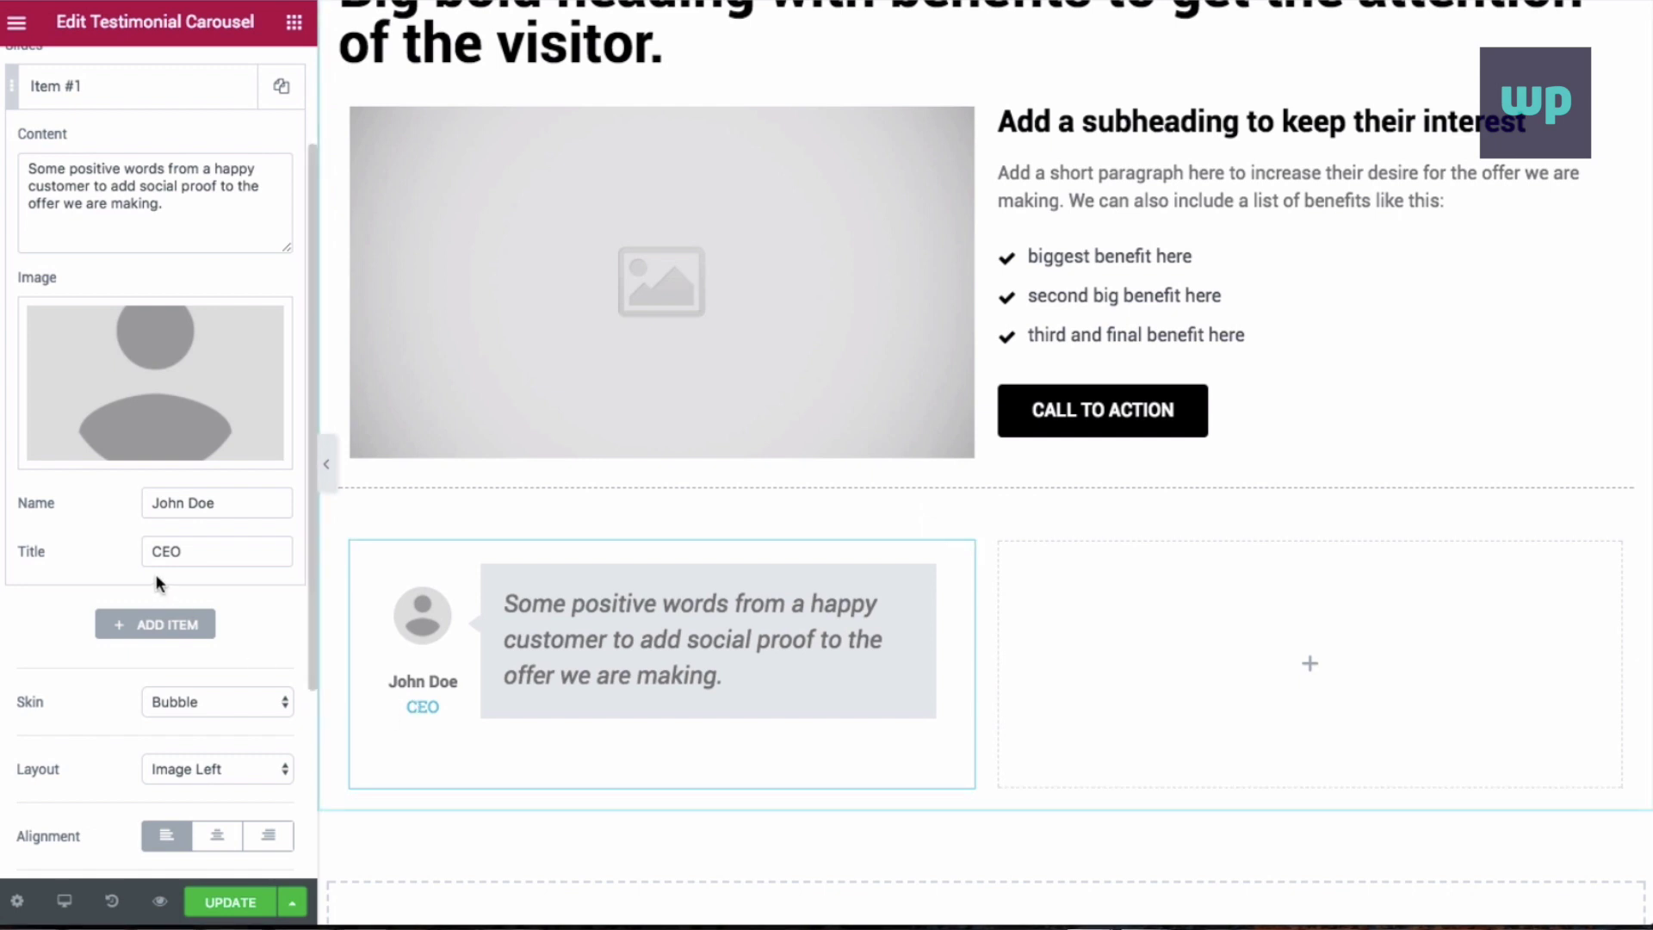
scroll(155, 576, "up", 3)
left_click(154, 89)
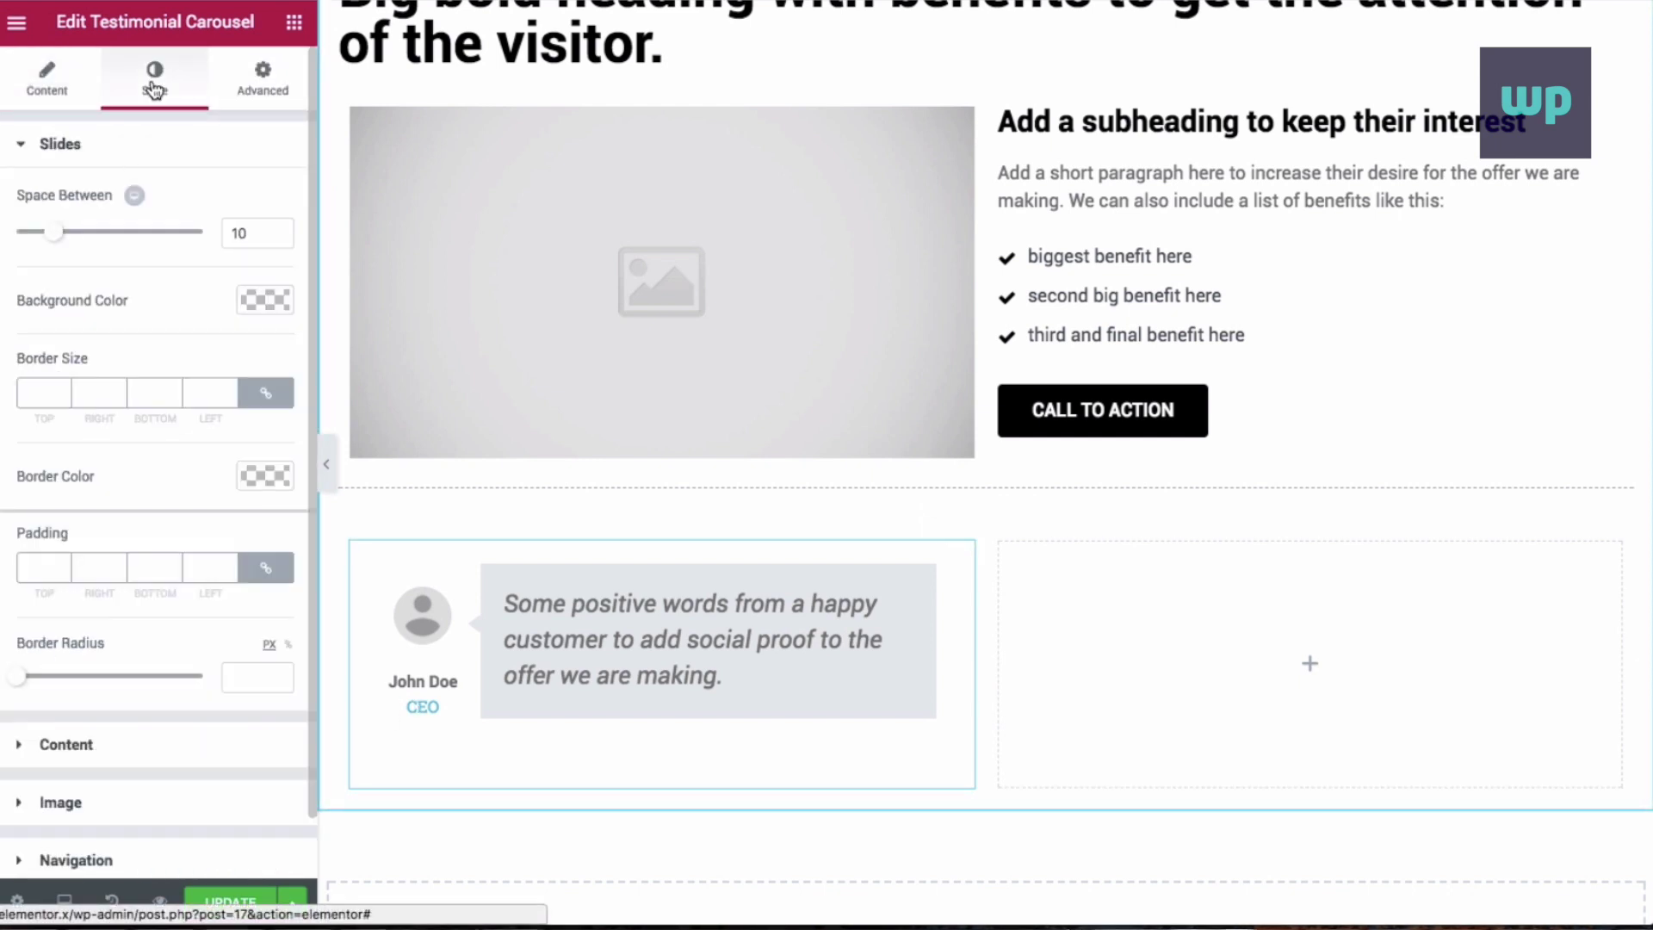
scroll(142, 487, "down", 1)
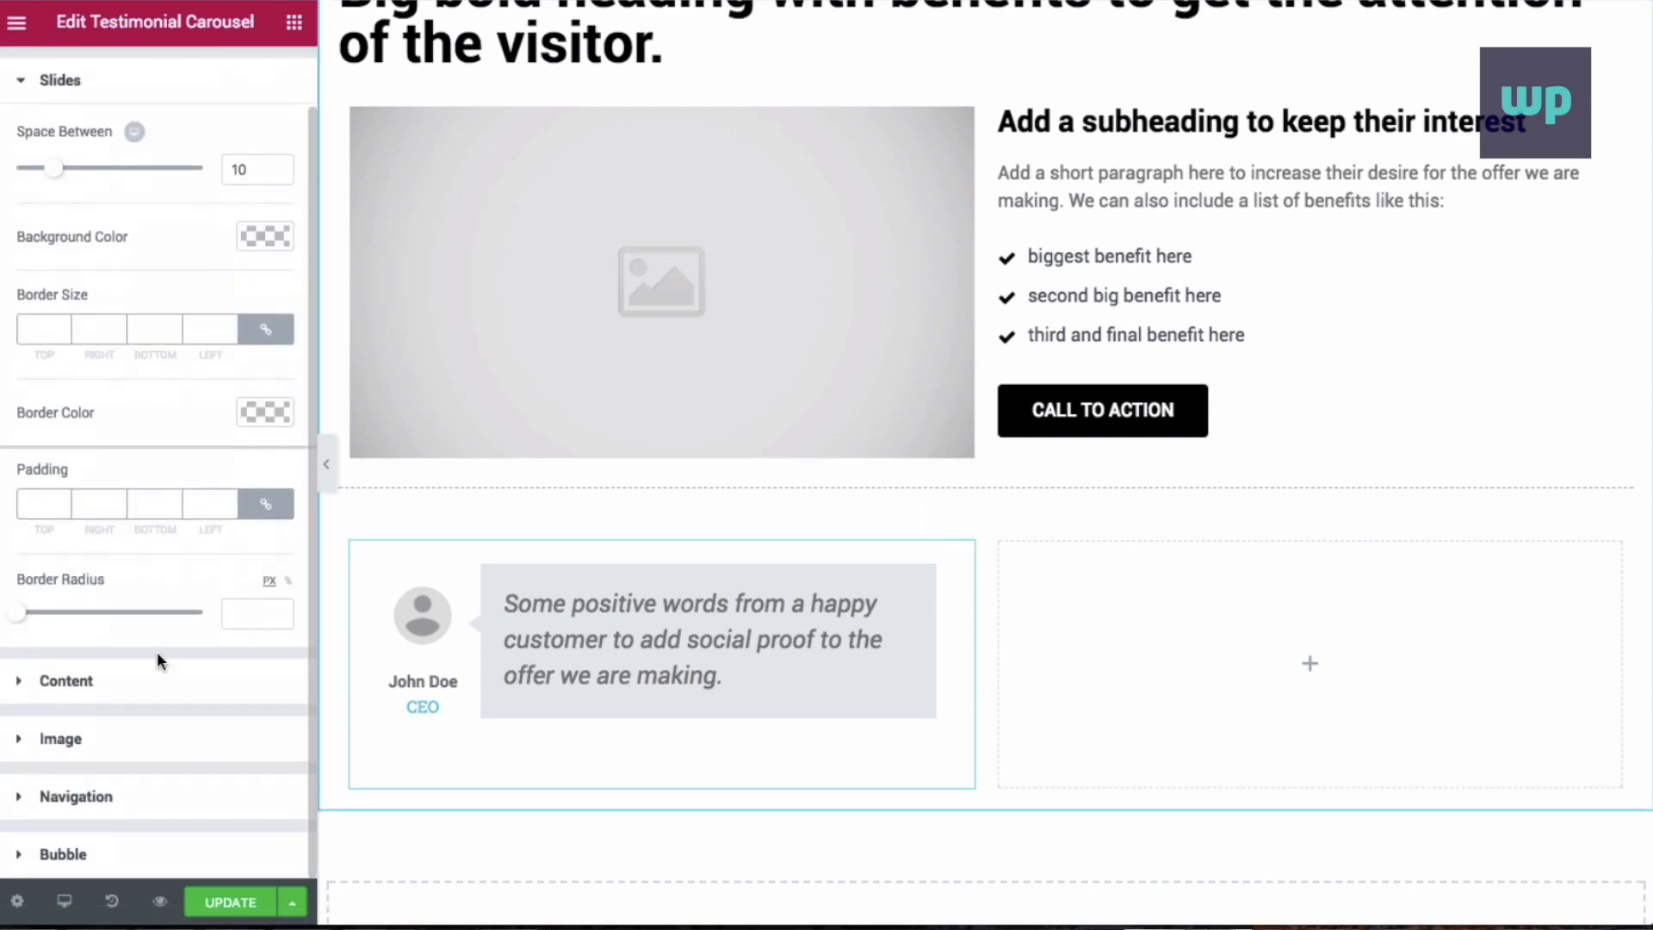
left_click(23, 684)
scroll(22, 691, "down", 1)
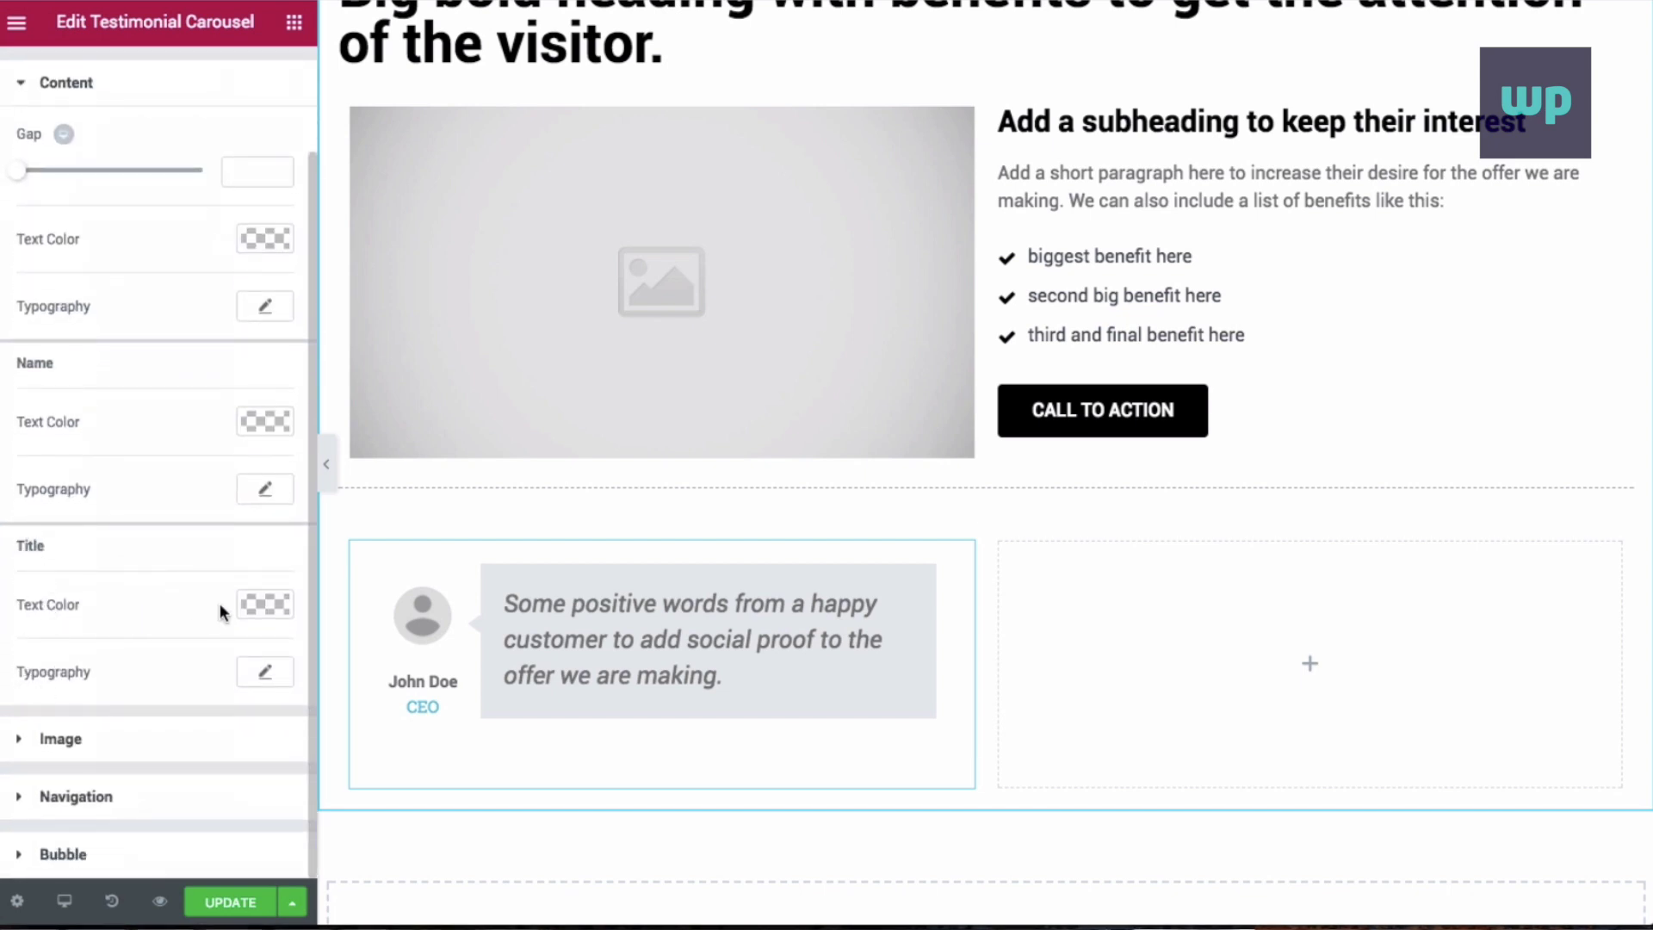
left_click(265, 603)
left_click(187, 859)
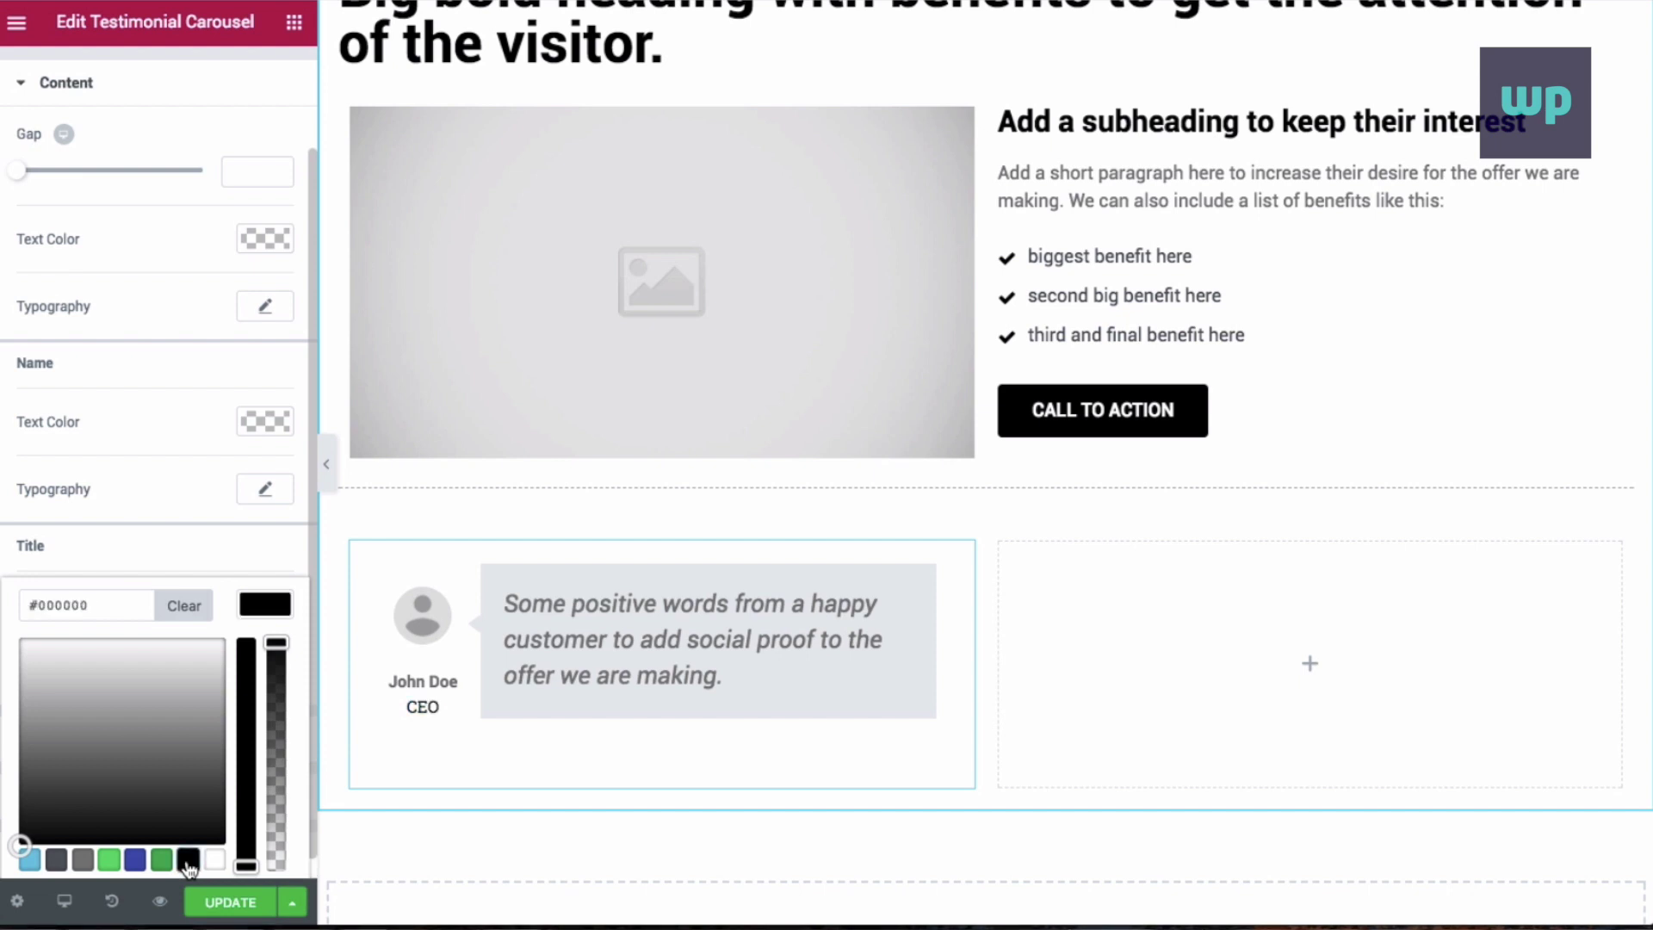